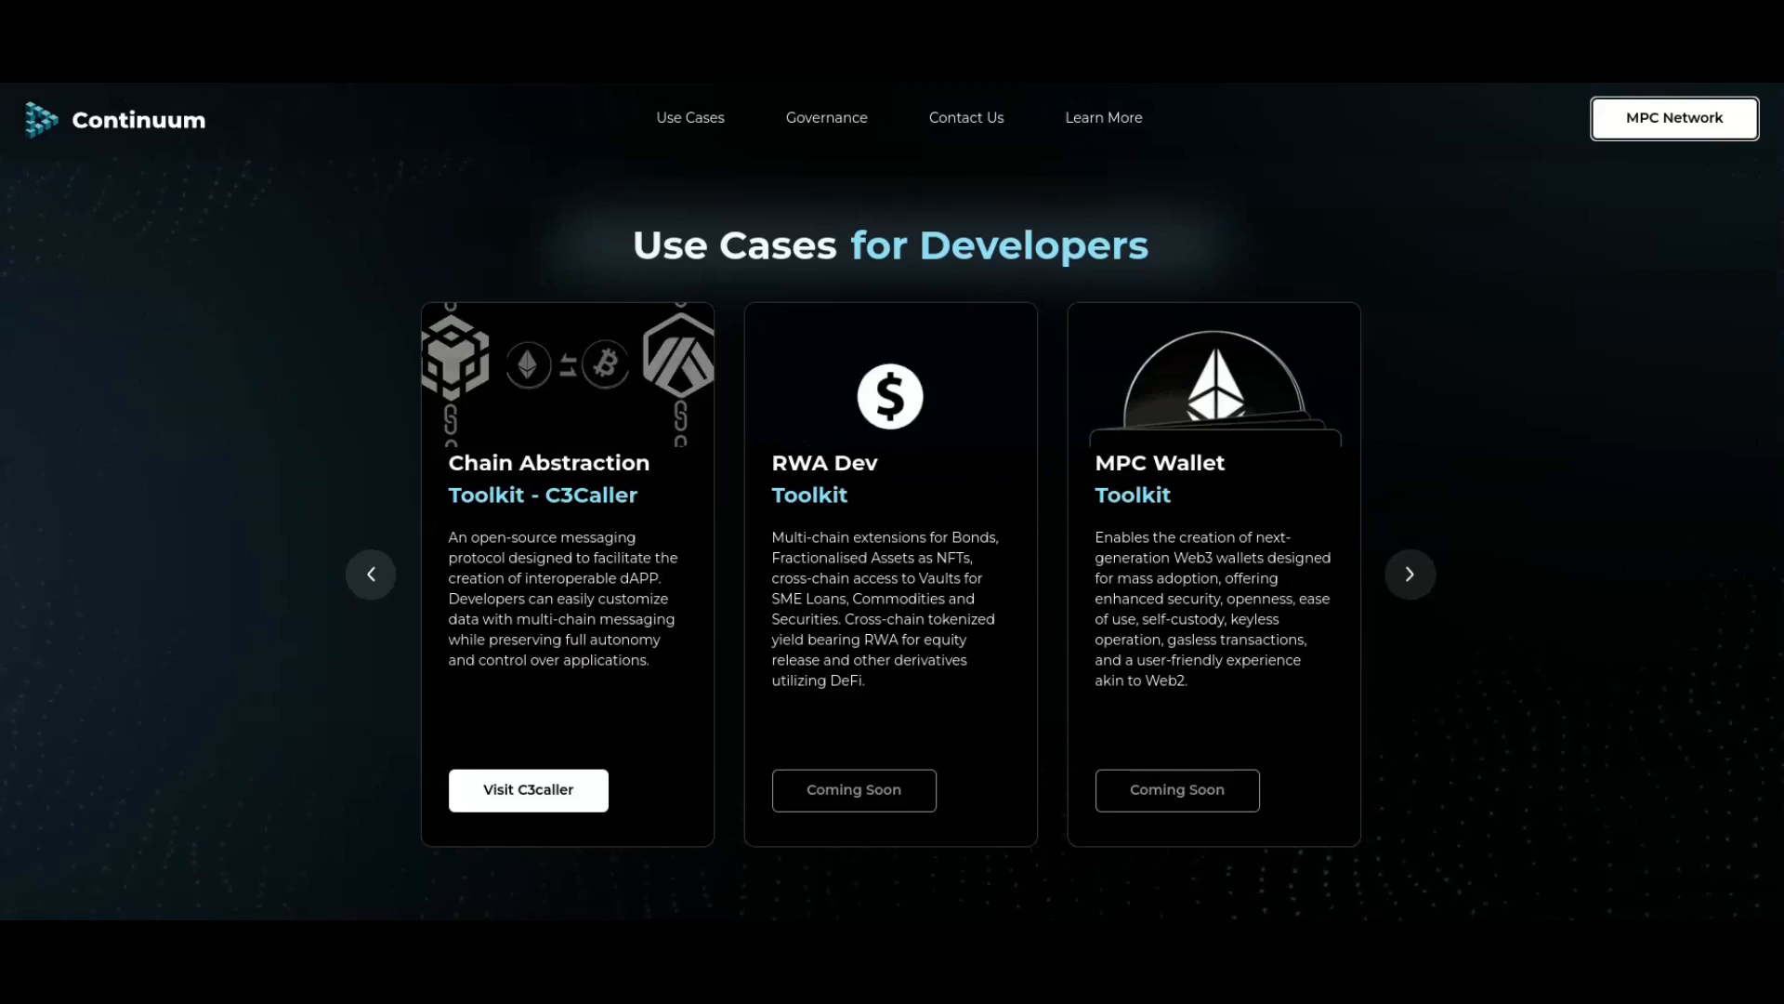
Step: Scroll down the Continuum homepage past the use-case cards to Our Partners and Our Community
scroll(892, 502, down, 6)
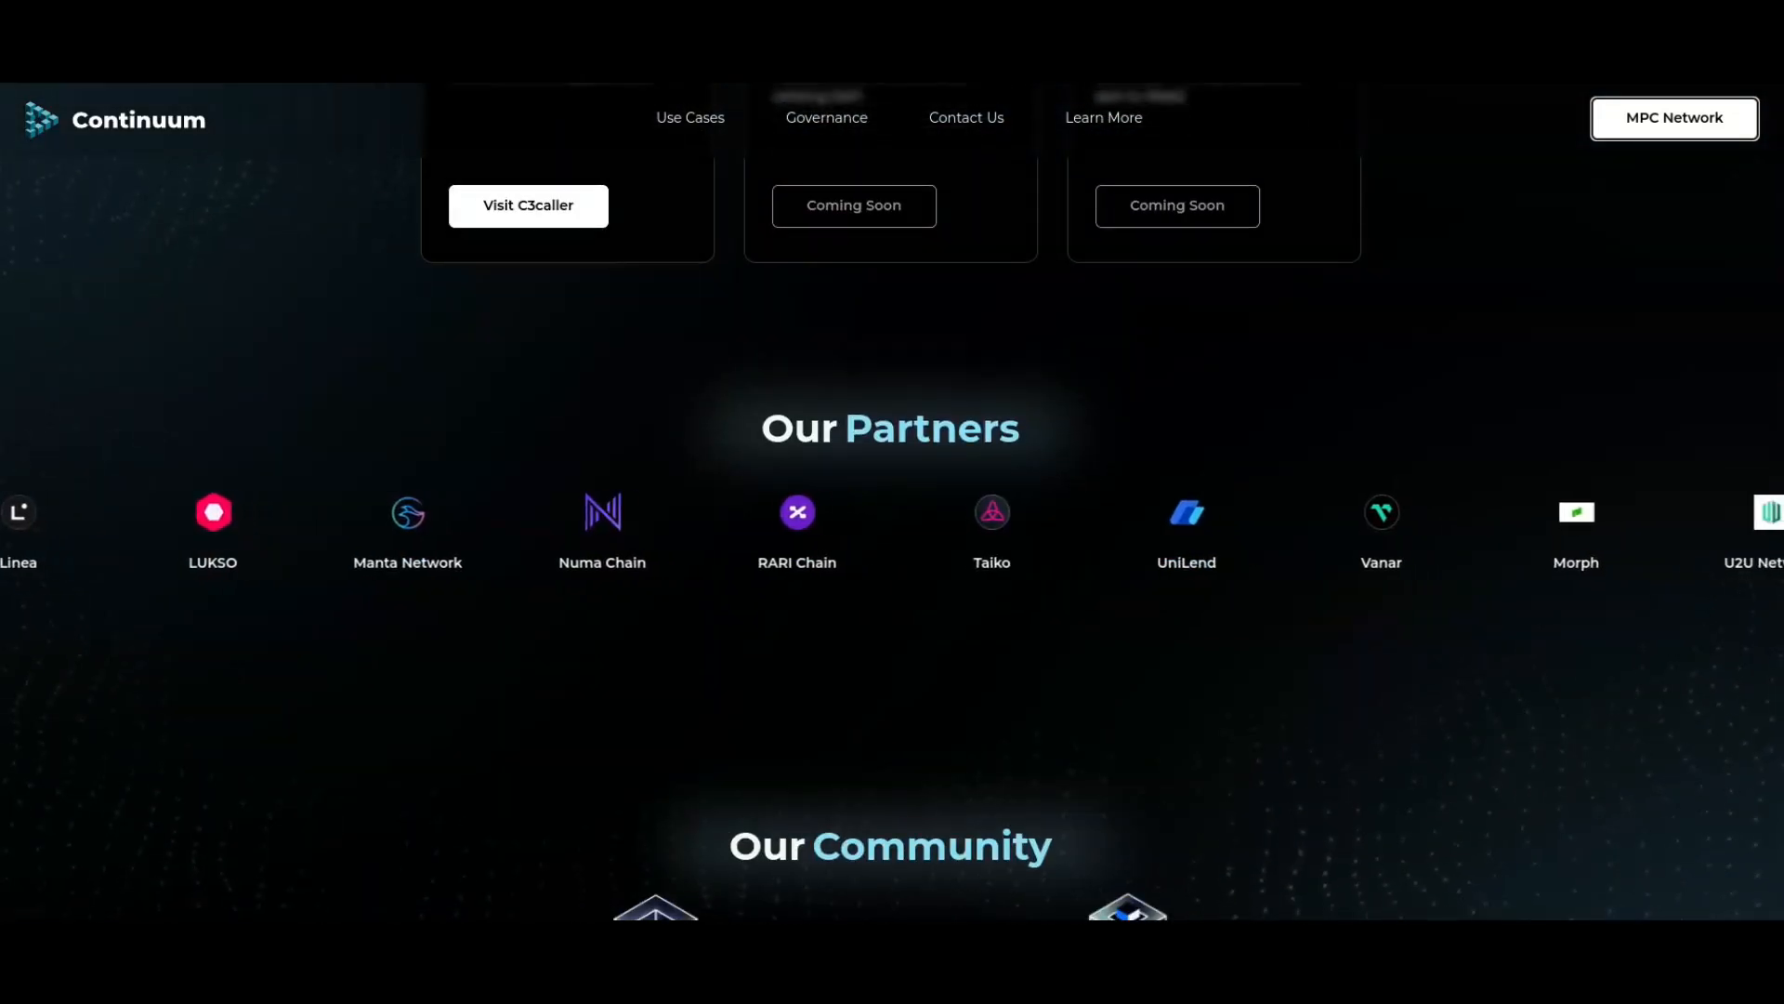
scroll(892, 502, down, 1)
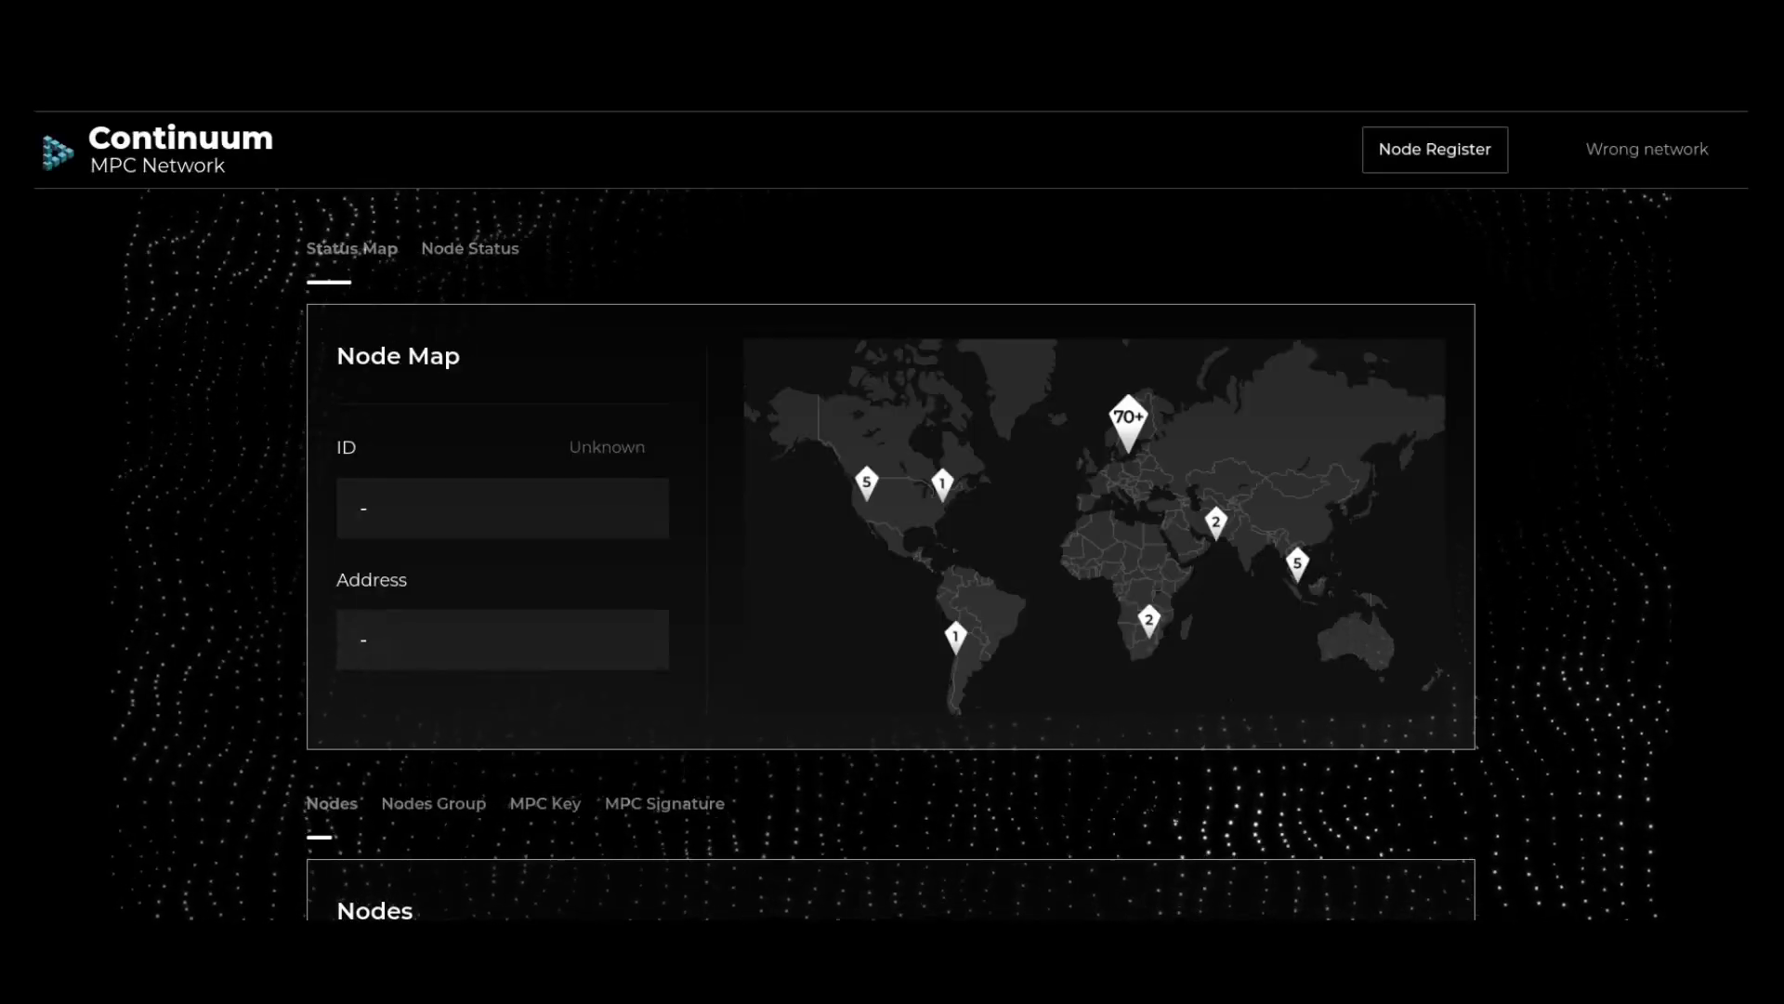
Step: Browse the Nodes, Nodes Group and MPC Signature tables, then return to the AssetX Factory tab
scroll(892, 520, down, 6)
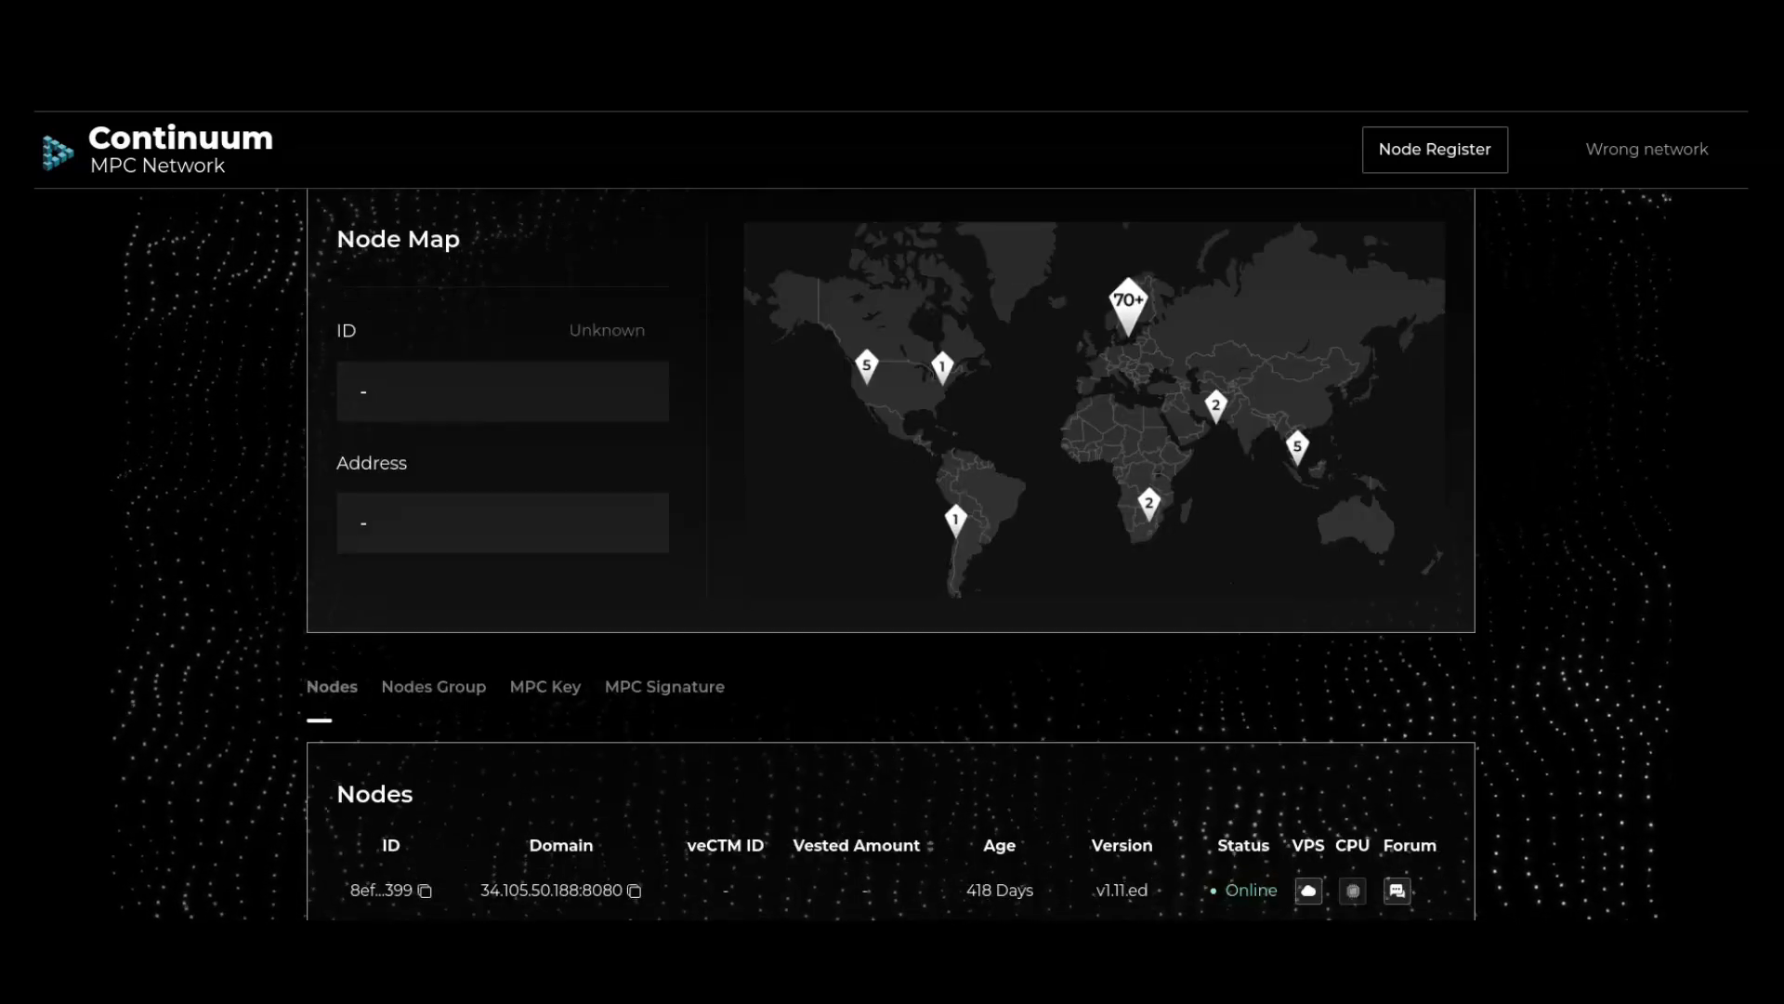
scroll(892, 521, down, 4)
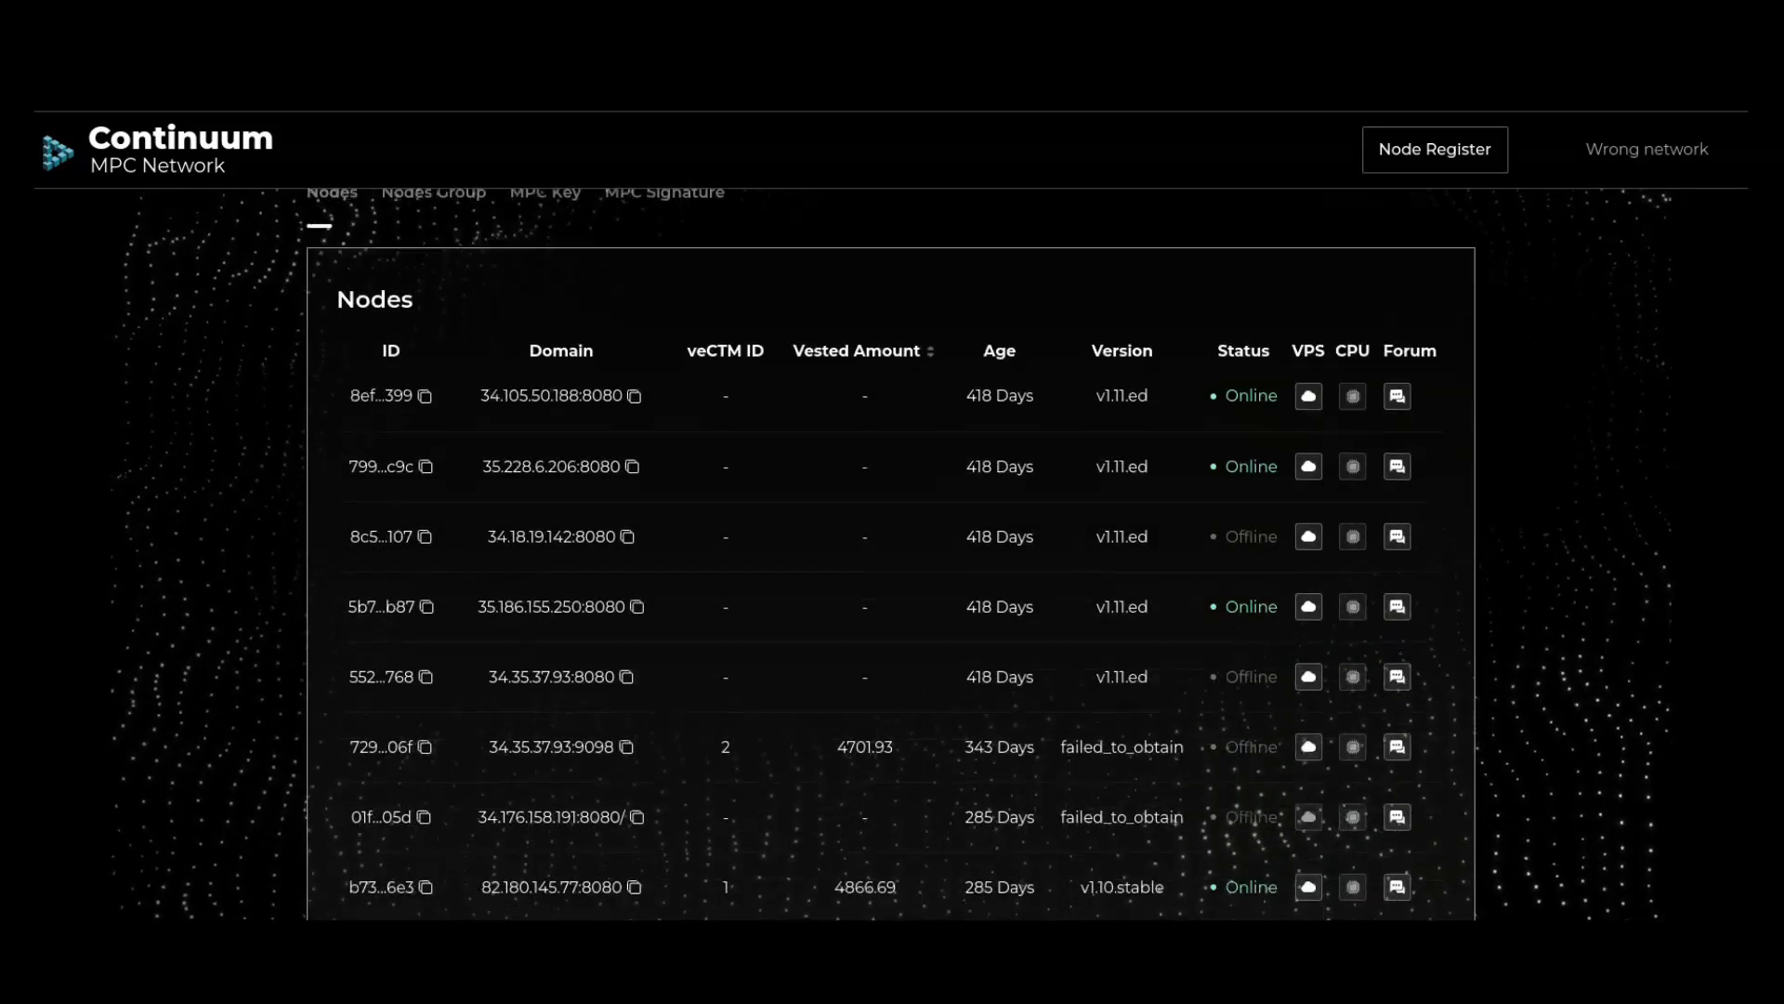
scroll(892, 521, up, 6)
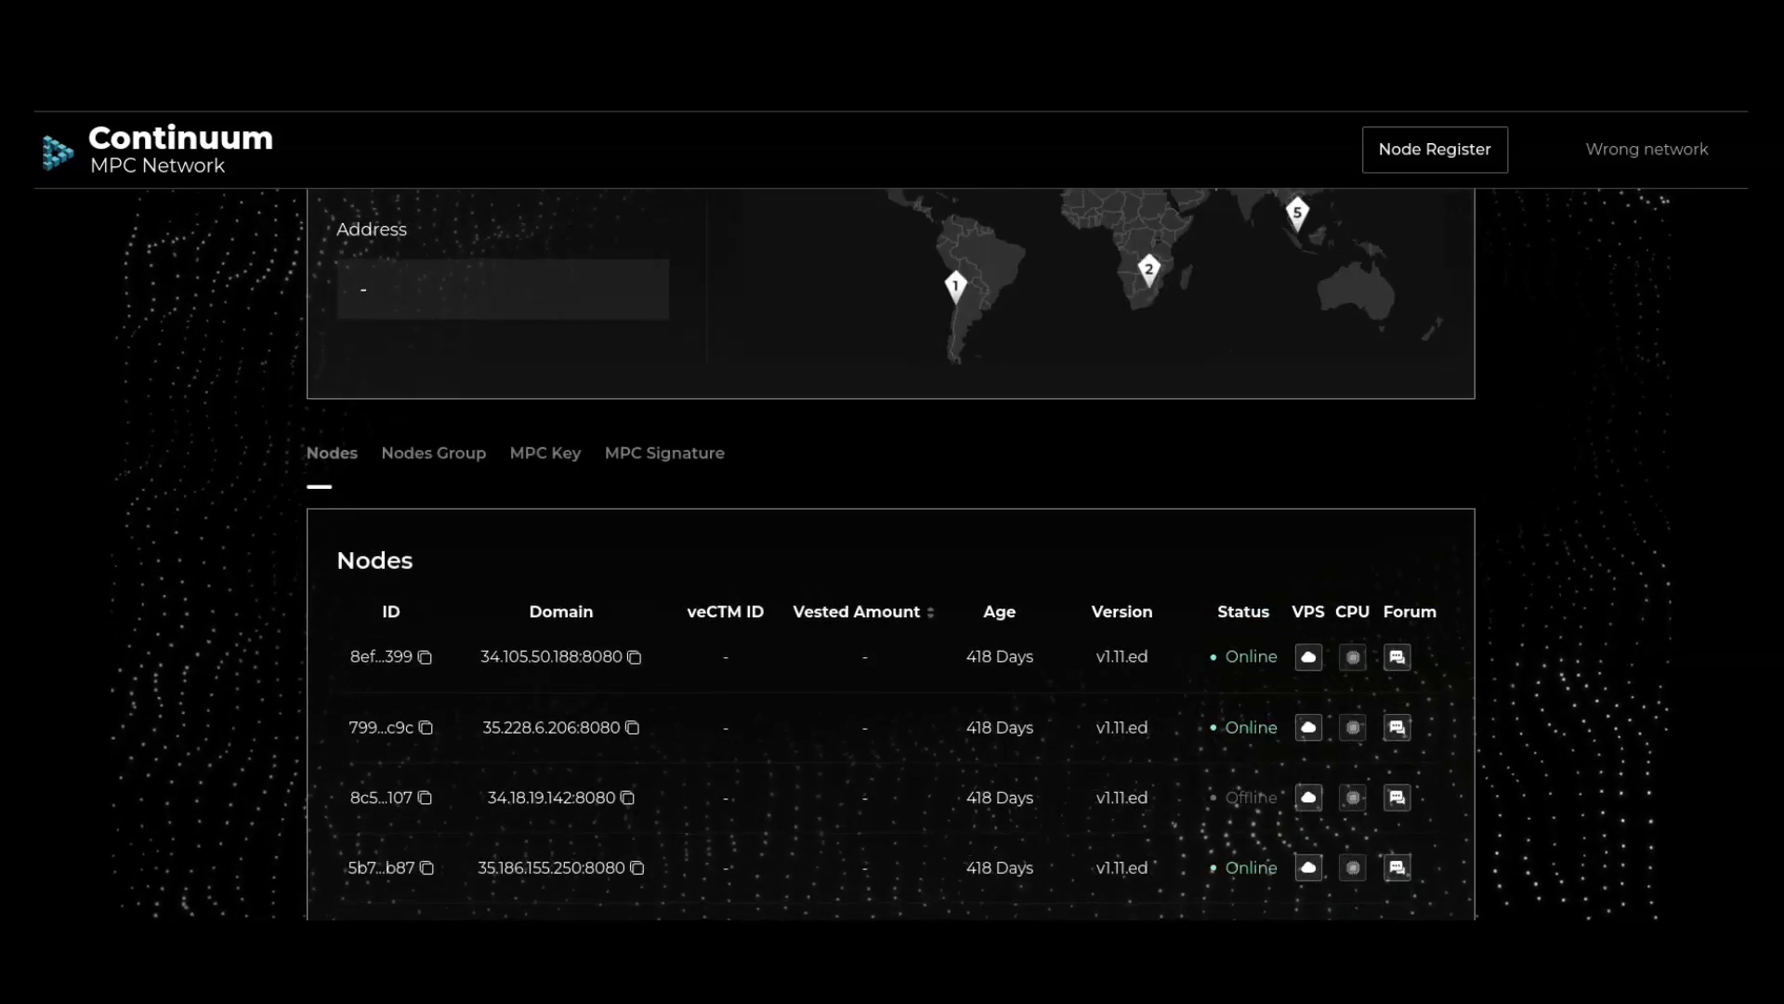
click(434, 454)
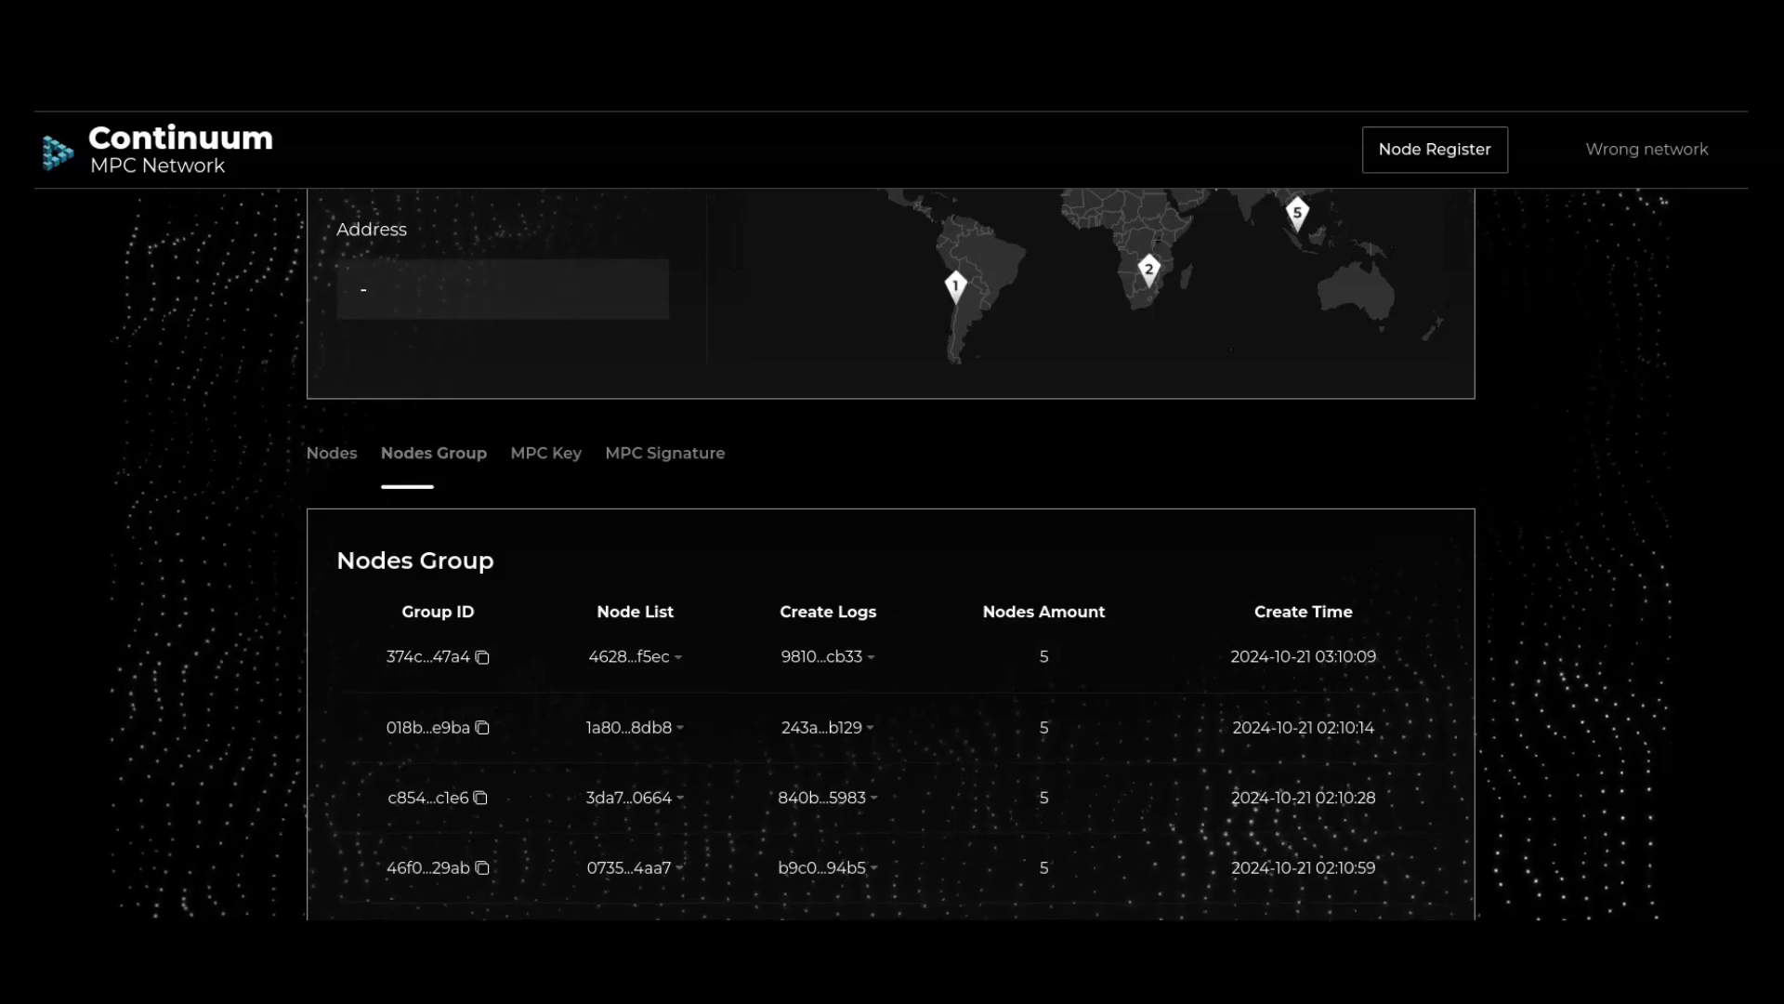
click(665, 453)
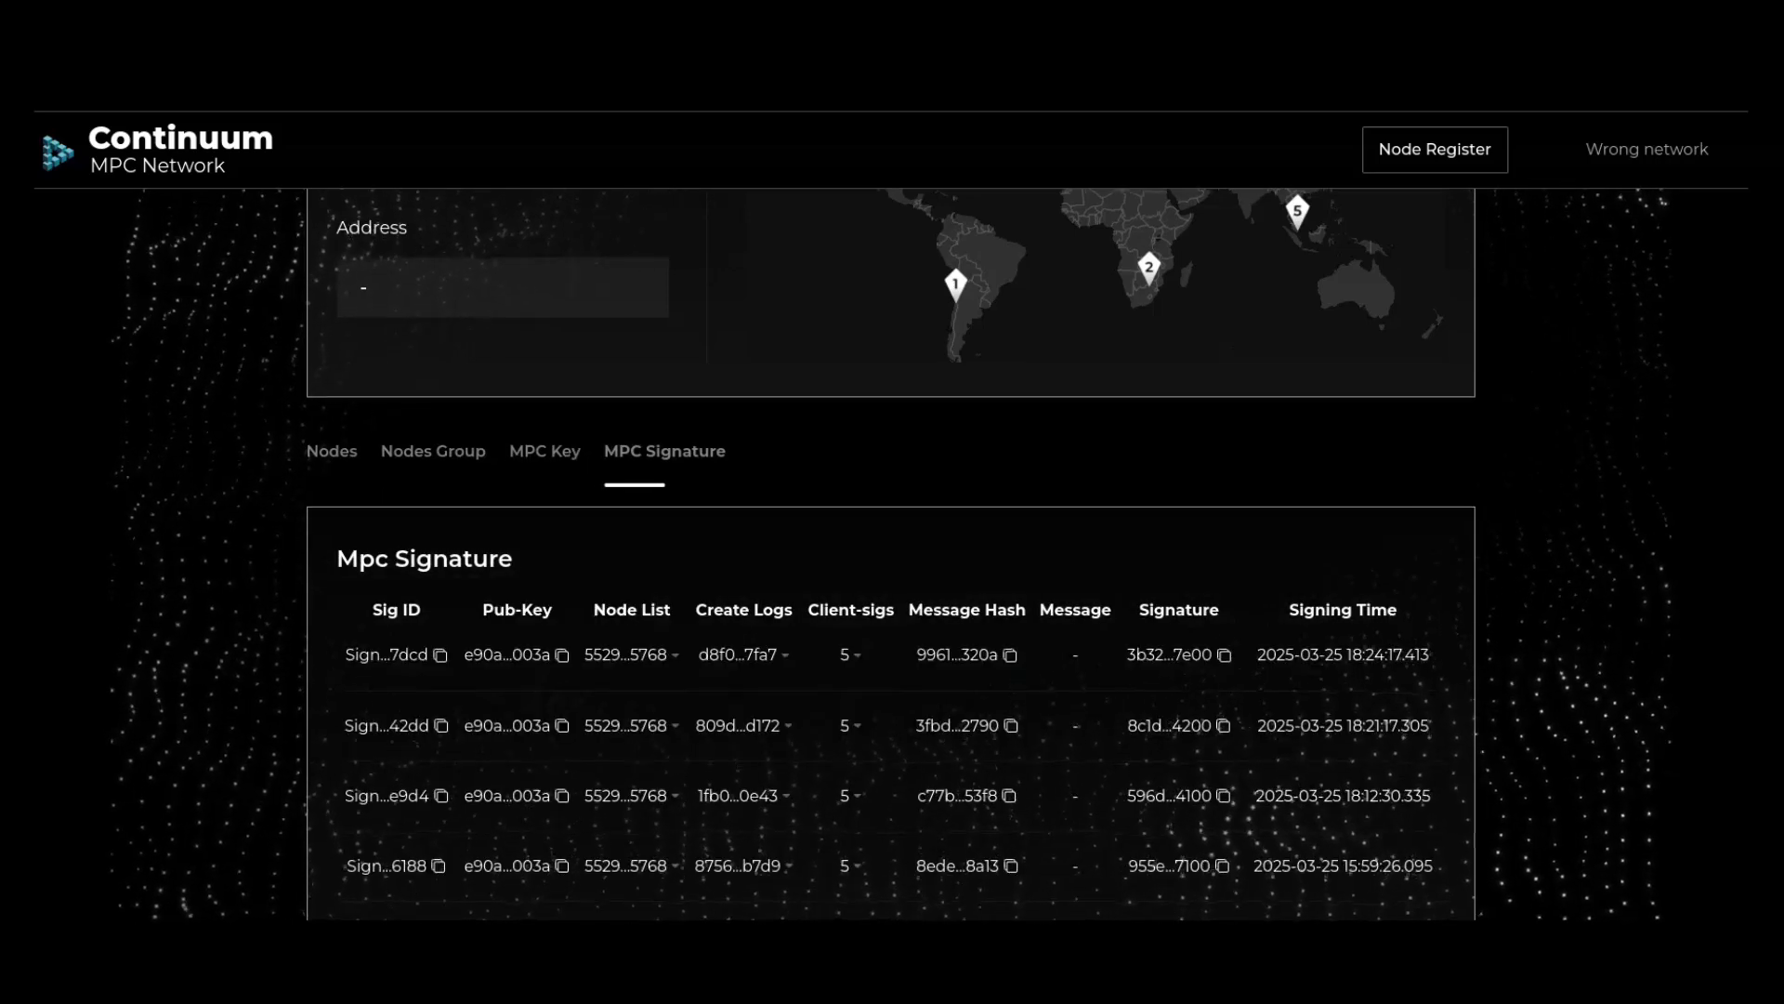
scroll(892, 651, down, 1)
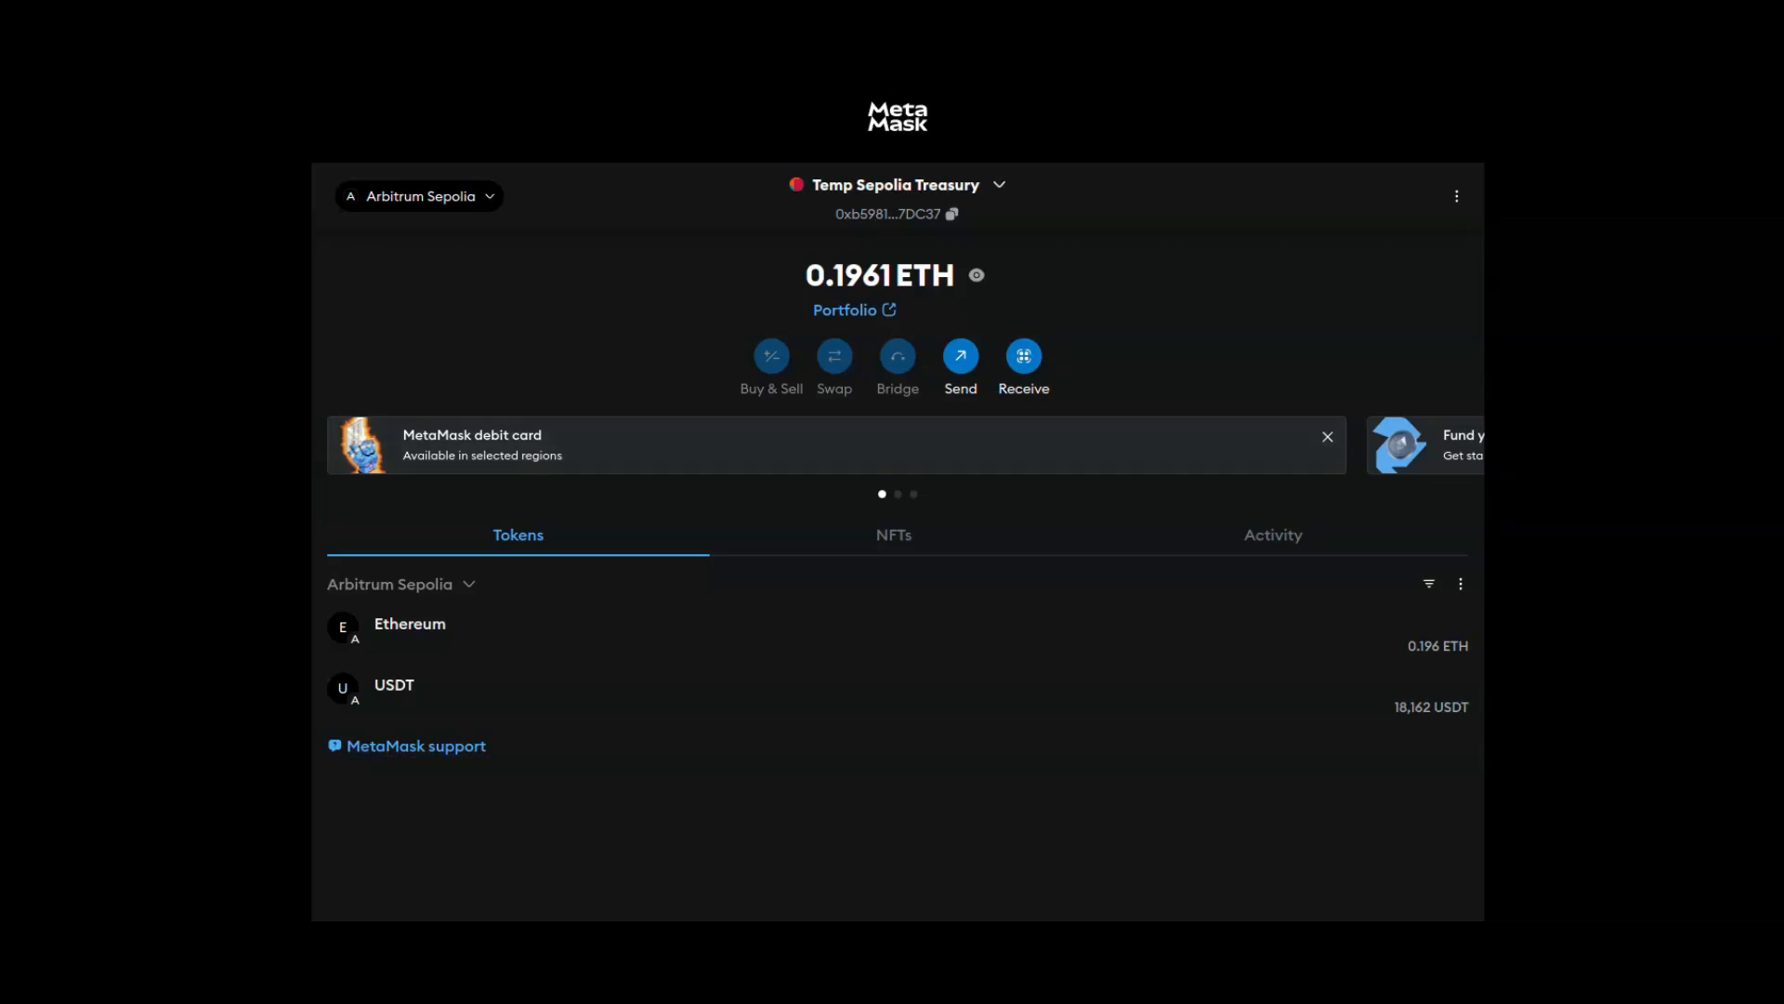
click(1561, 16)
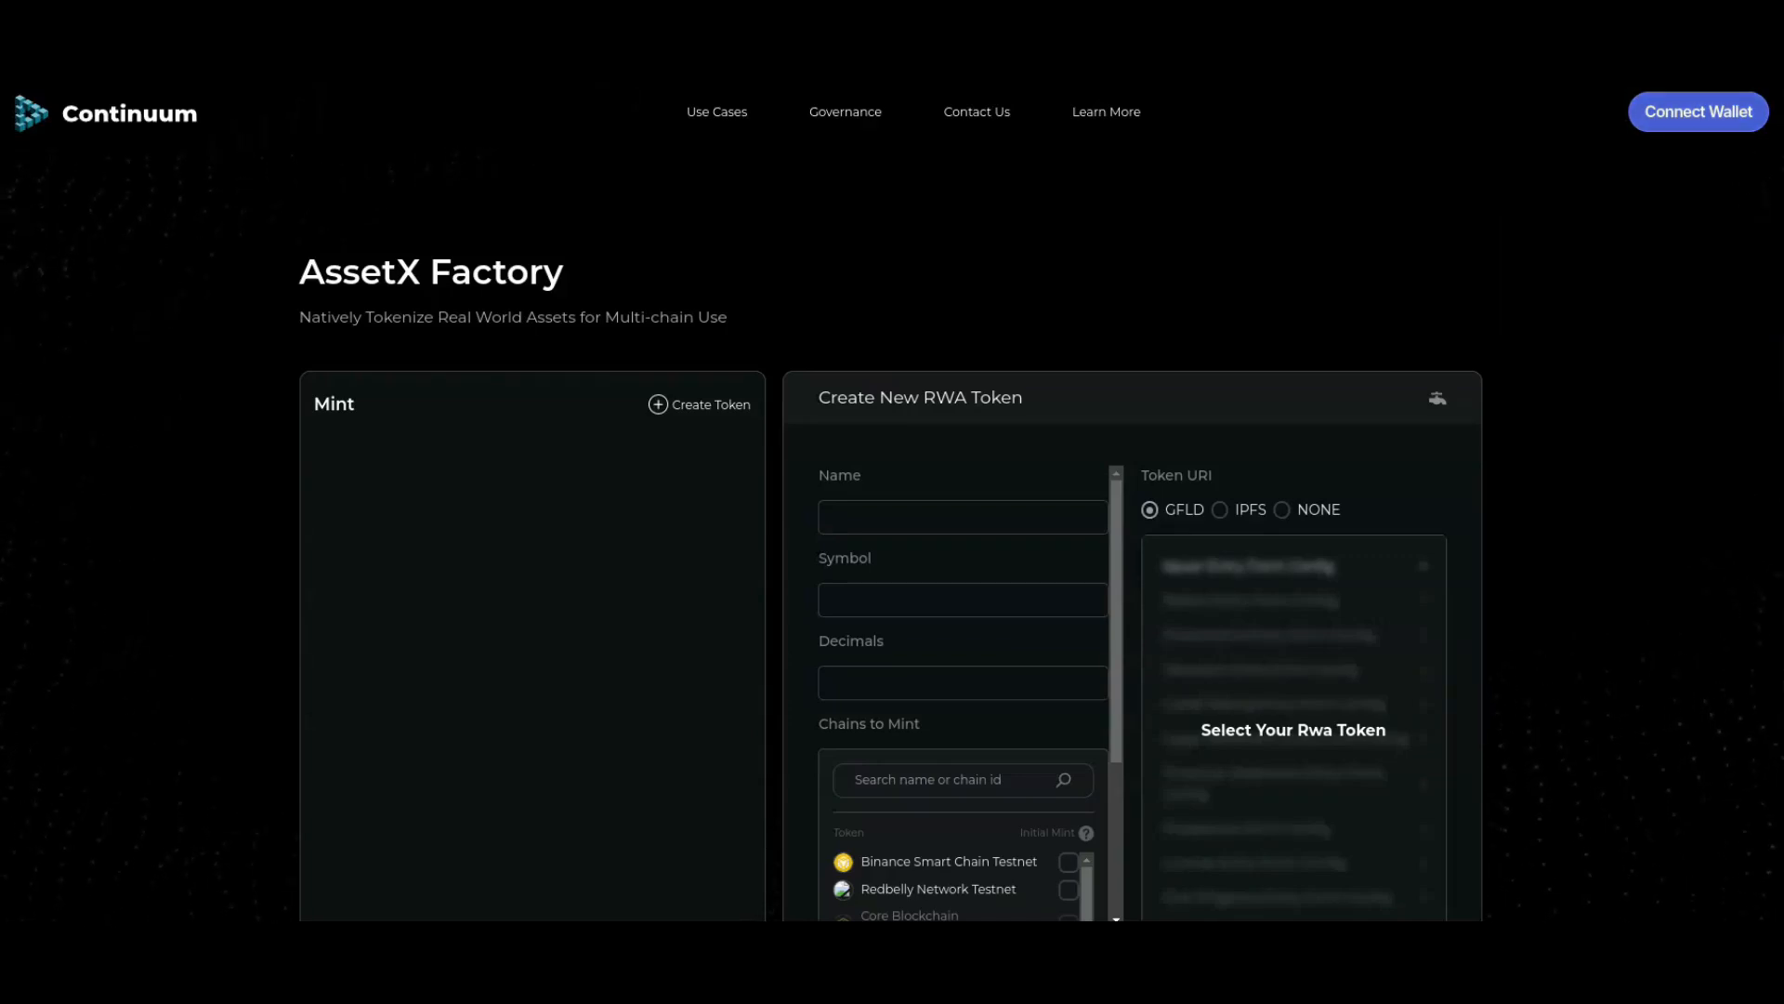
Step: Connect the MetaMask wallet to the site and approve the connection
click(1698, 112)
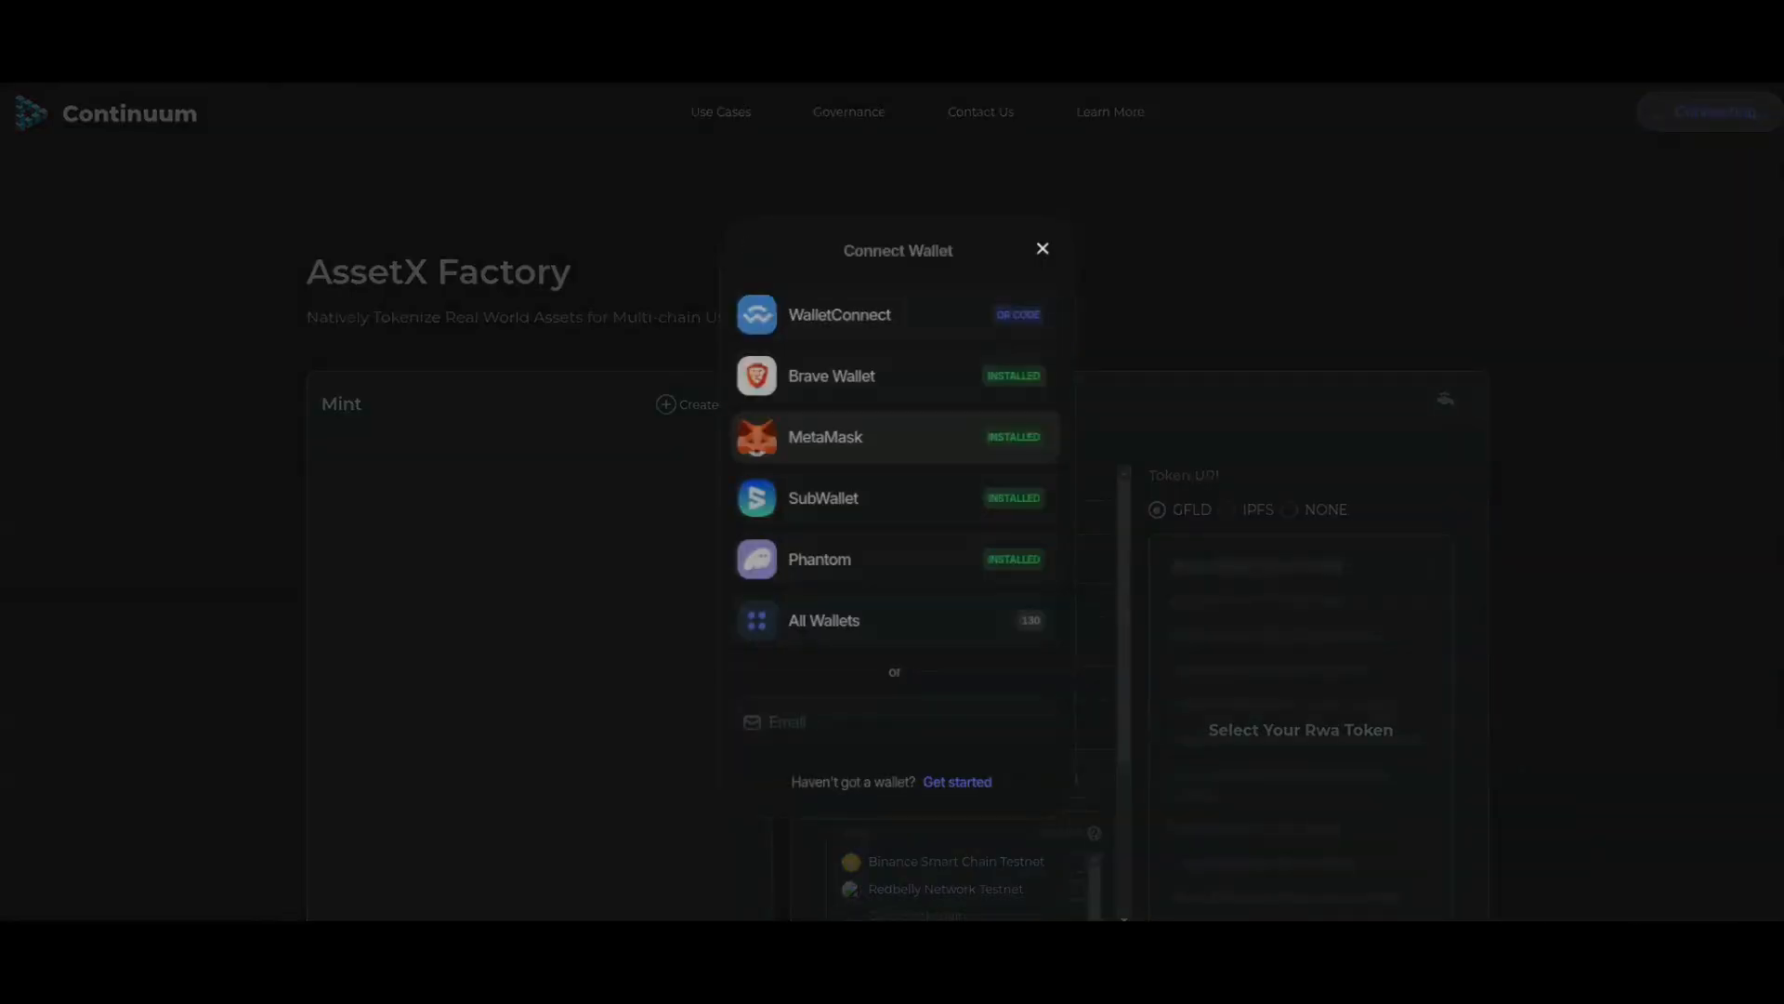
click(829, 436)
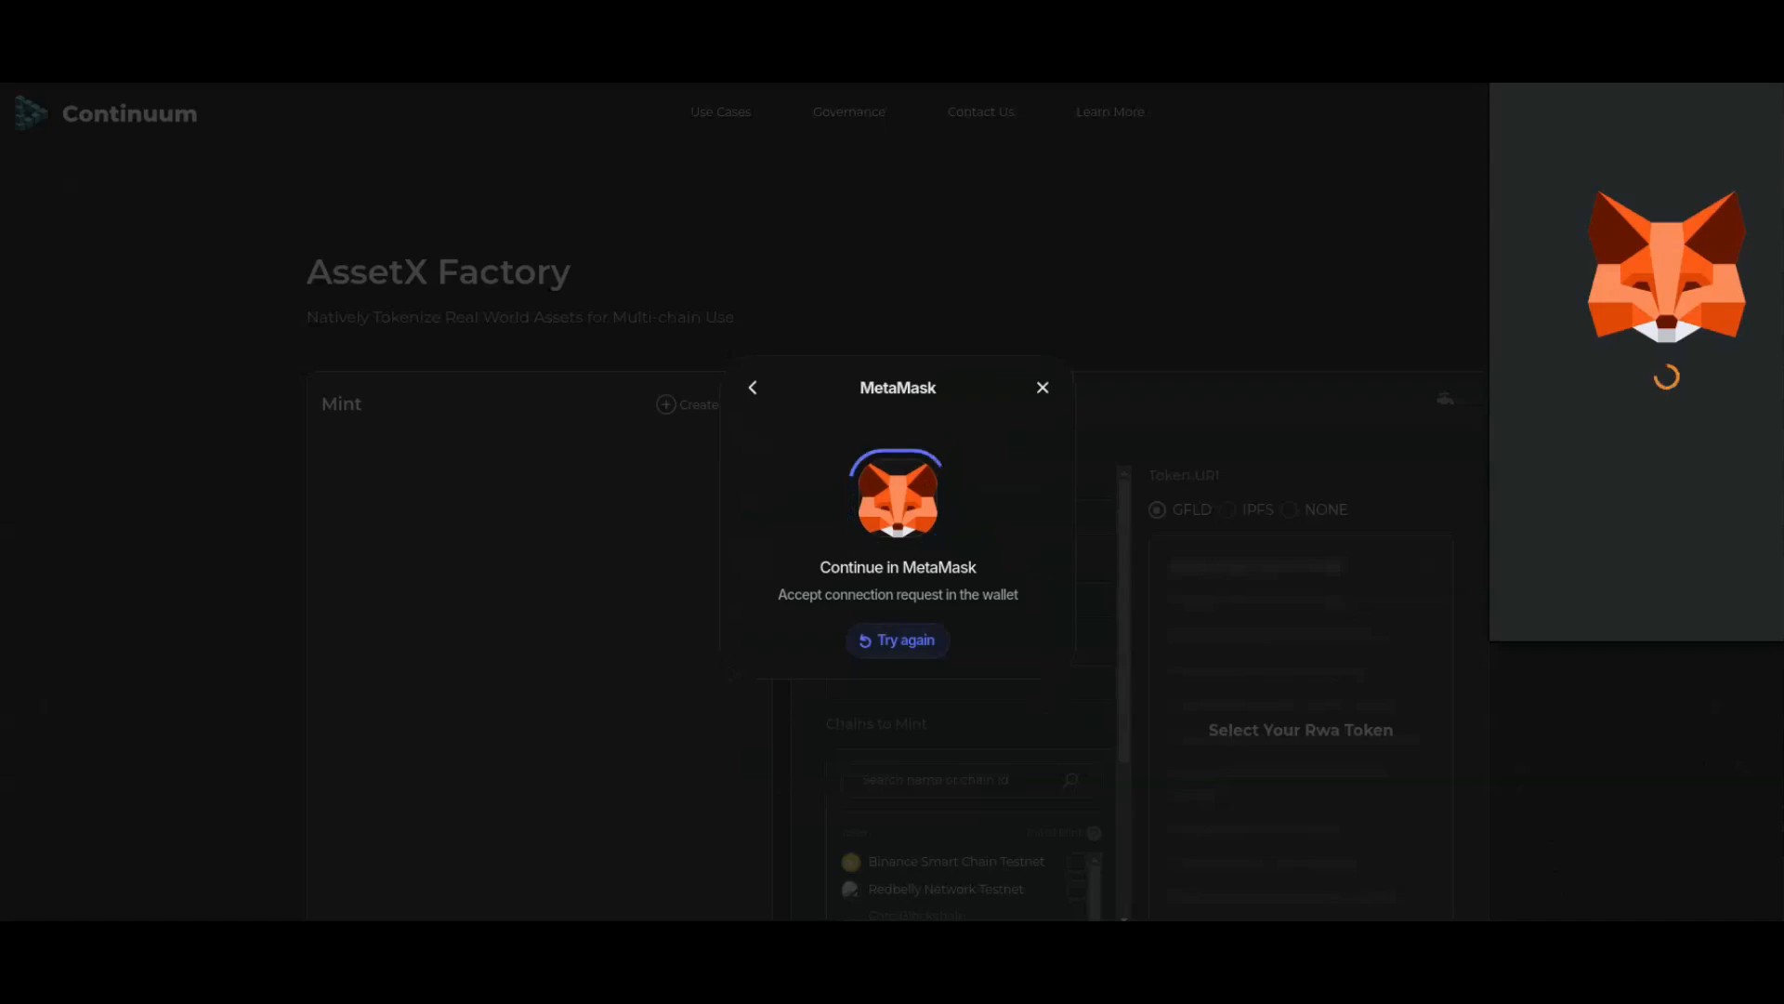
click(1751, 602)
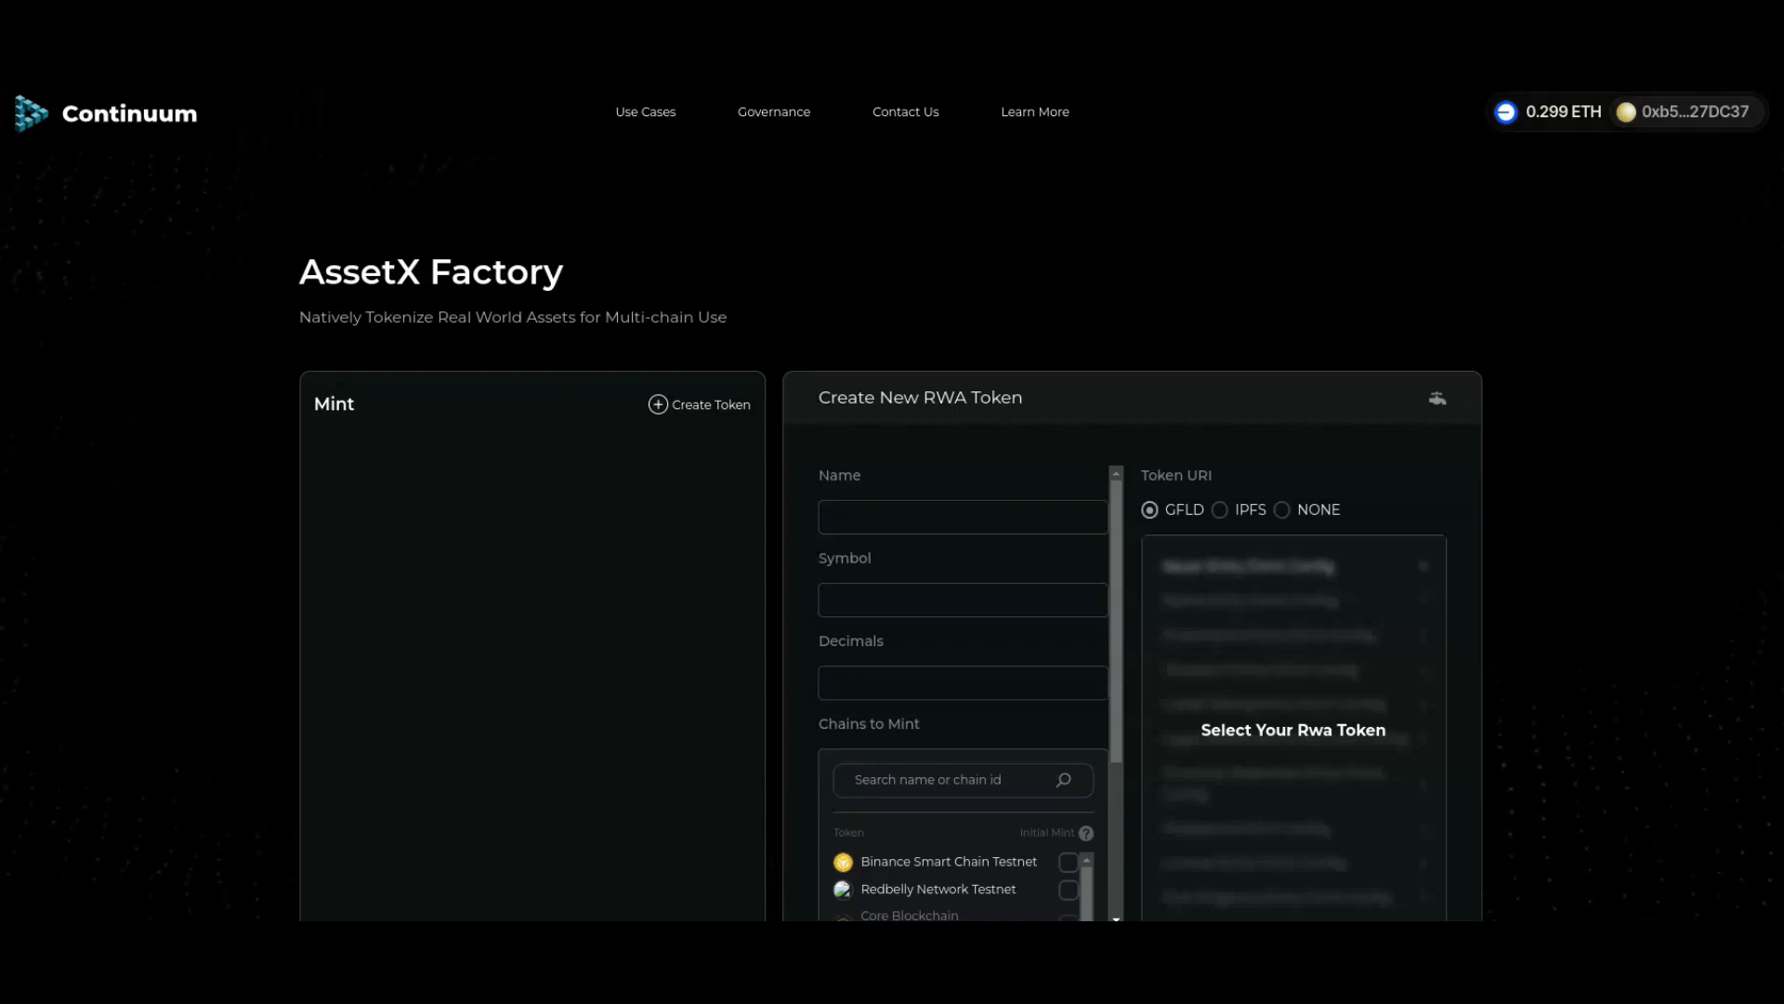
Step: Switch the connected wallet's network to Arbitrum Sepolia
click(1688, 112)
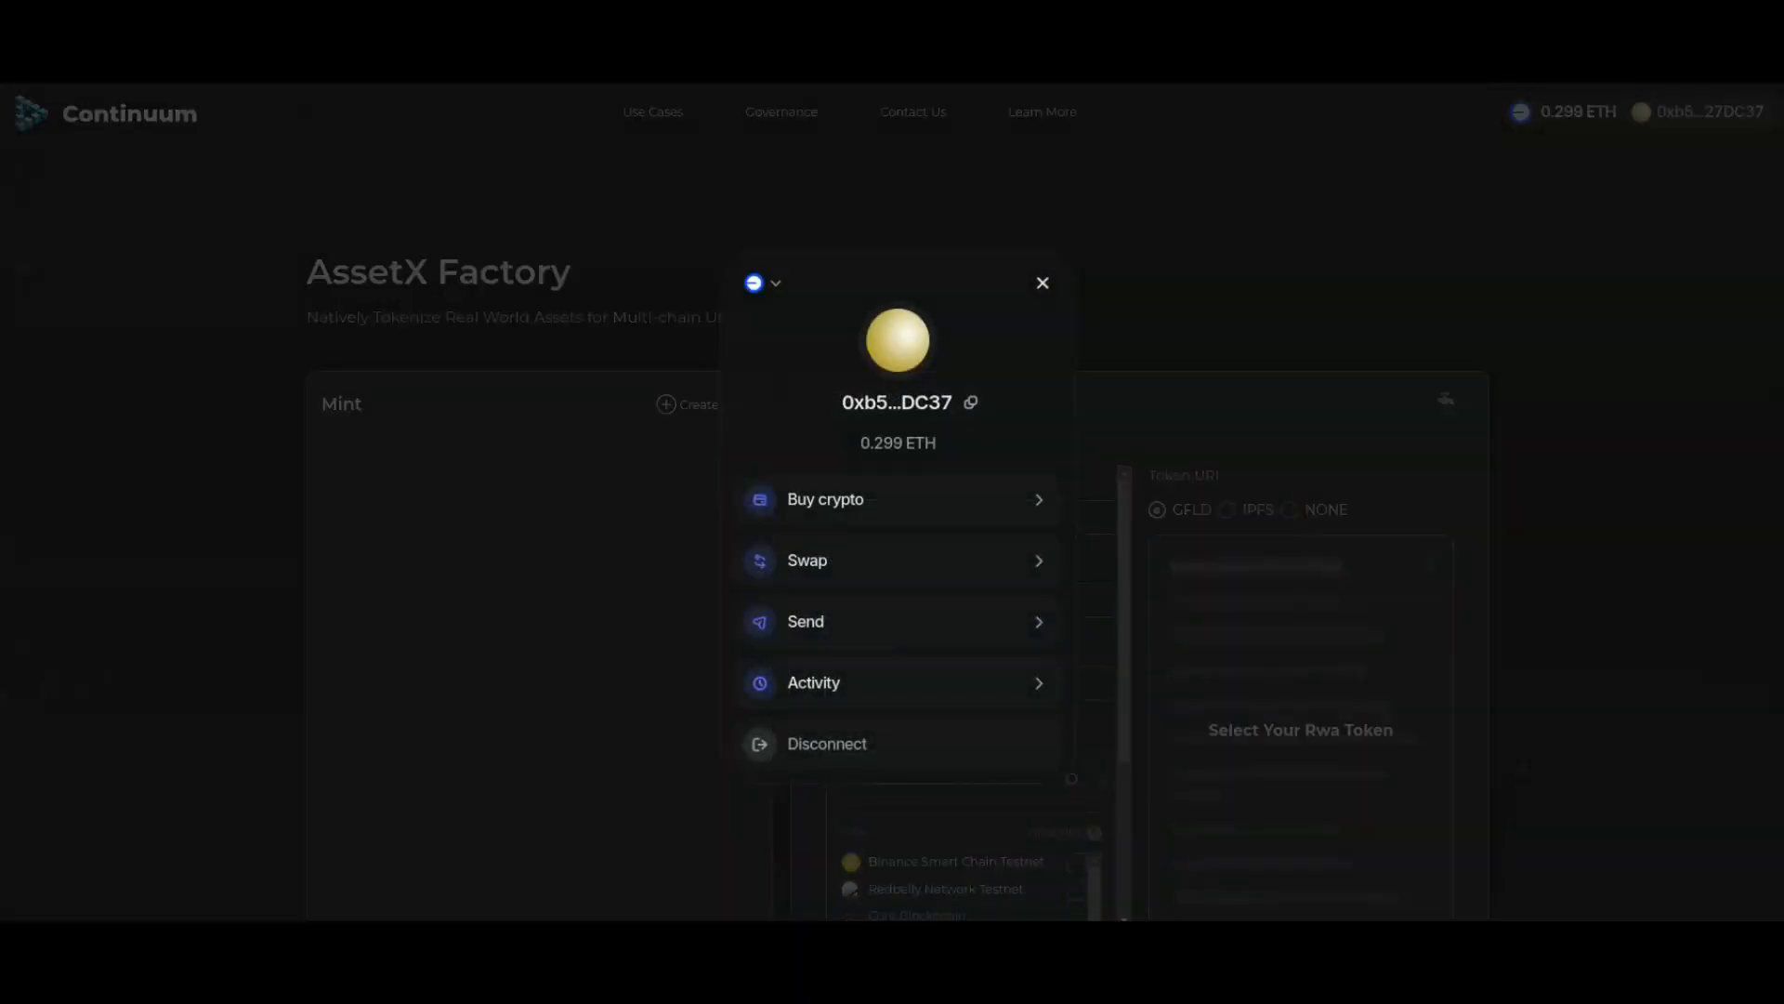
click(764, 282)
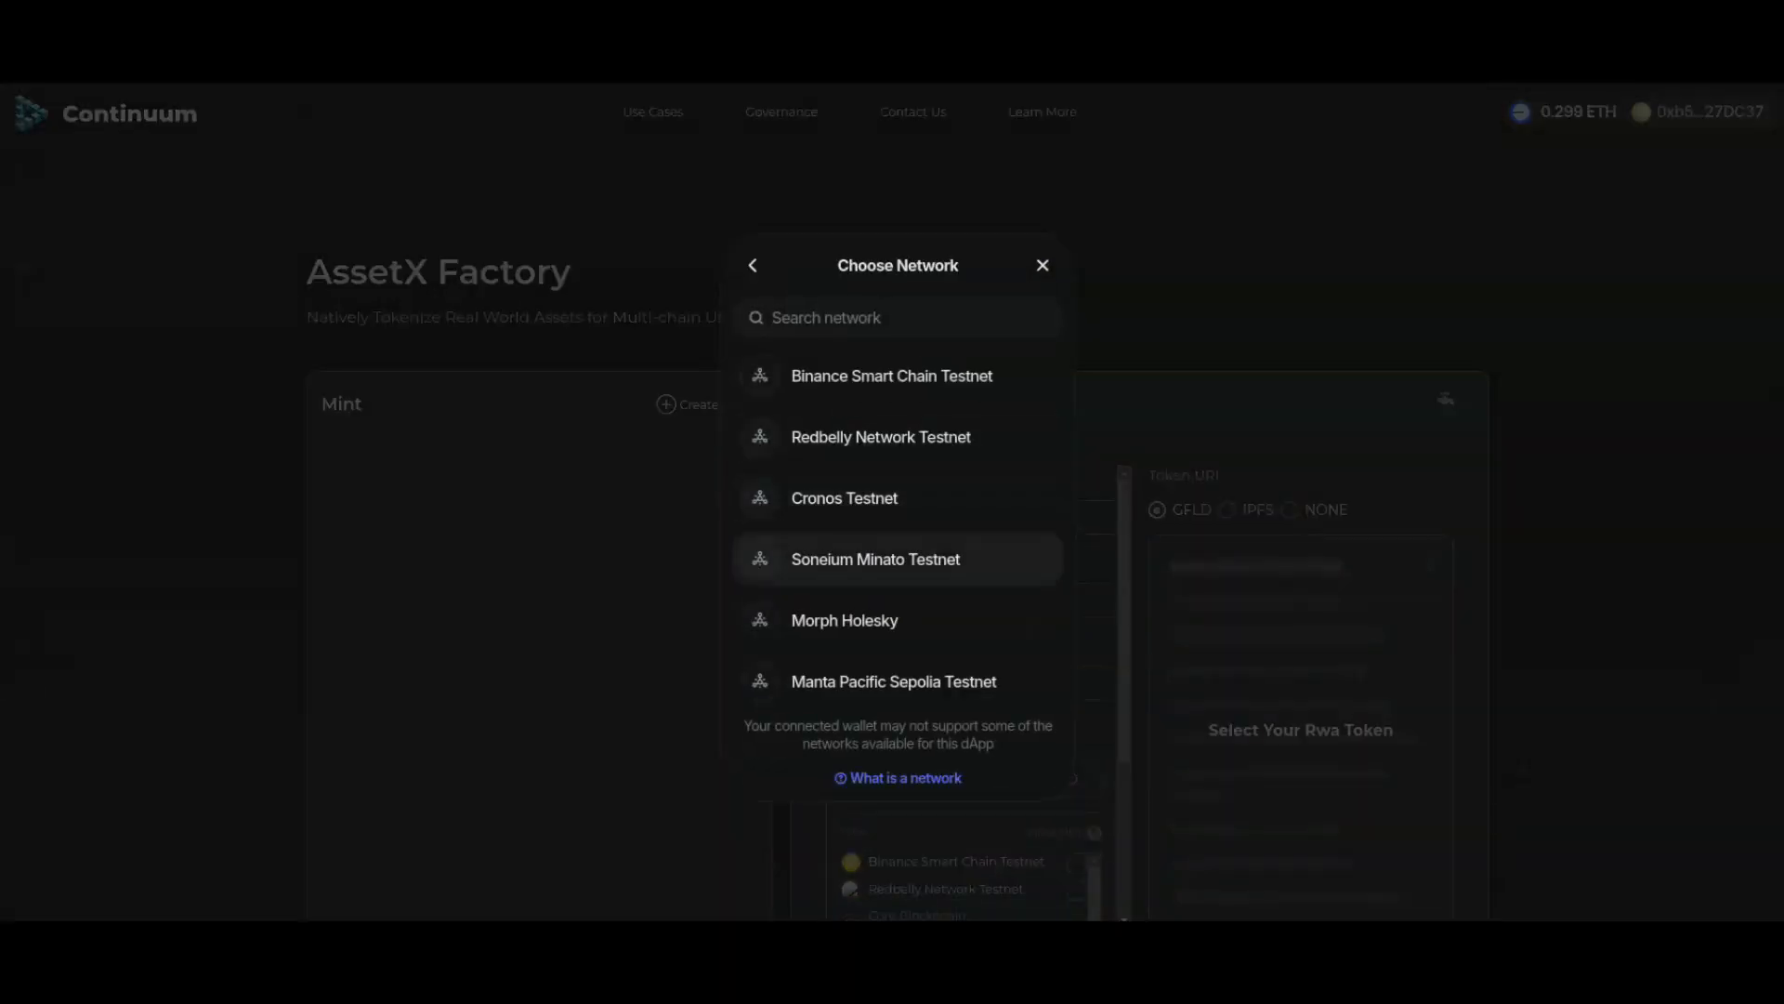
scroll(897, 558, down, 3)
scroll(897, 567, down, 3)
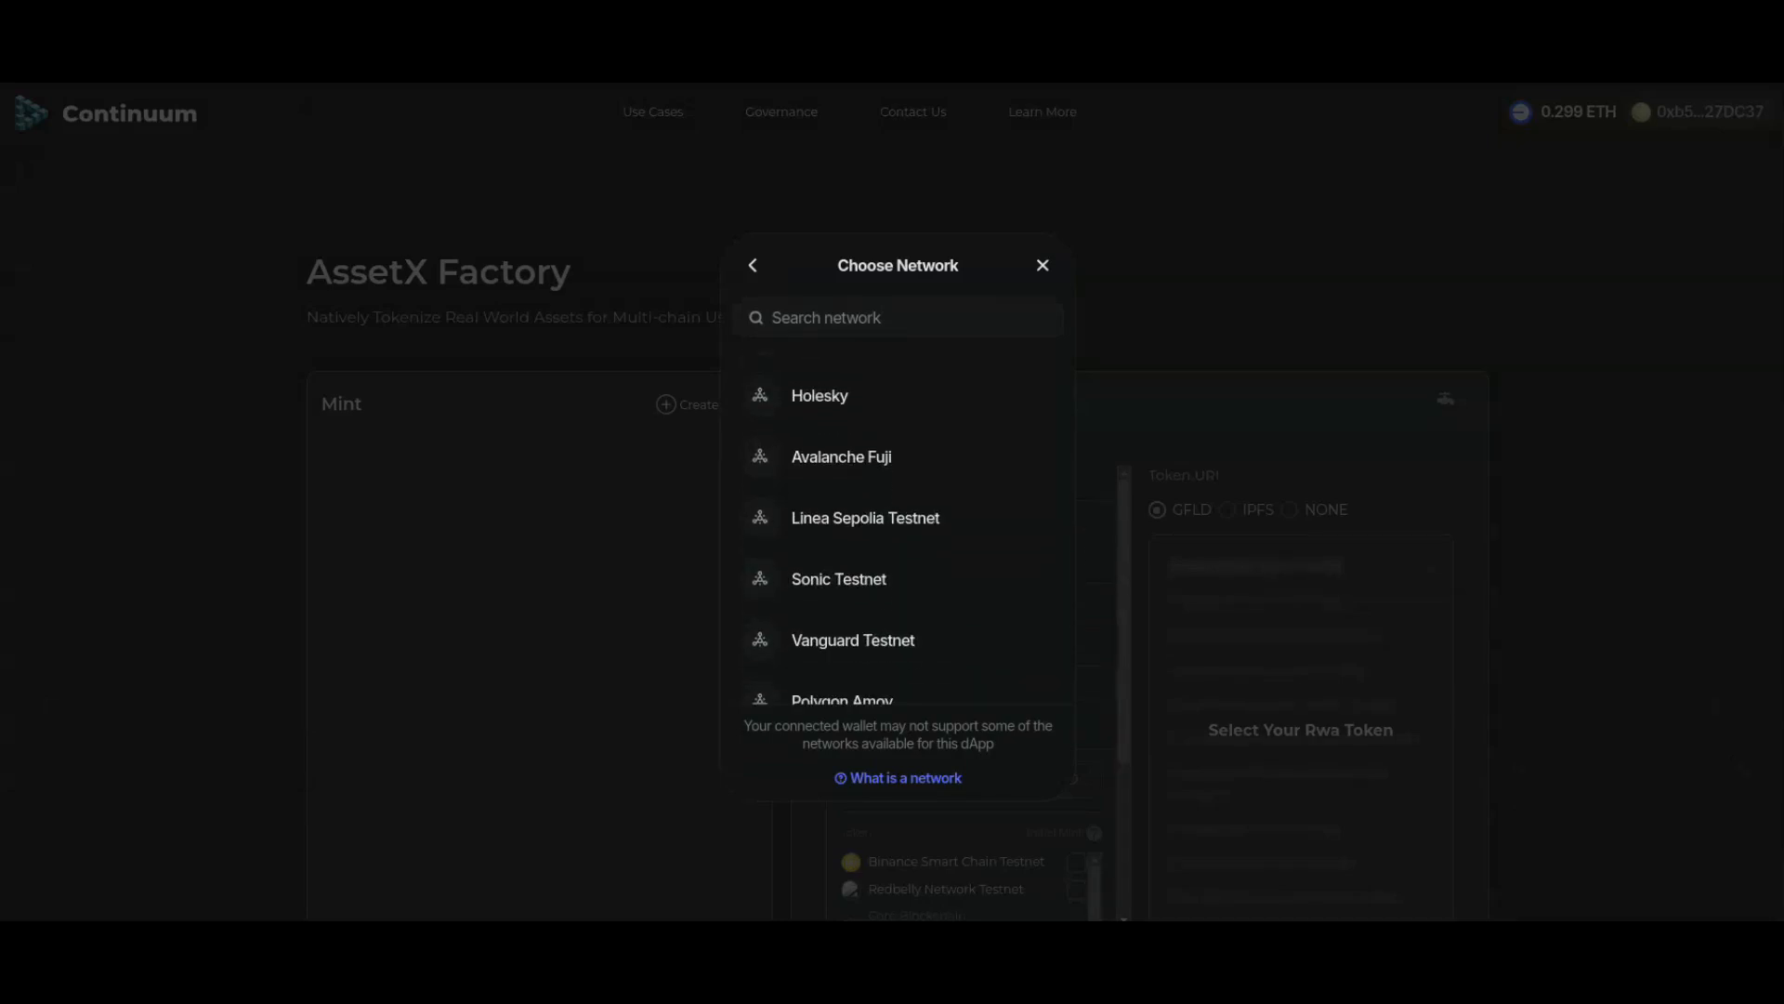
scroll(897, 557, down, 3)
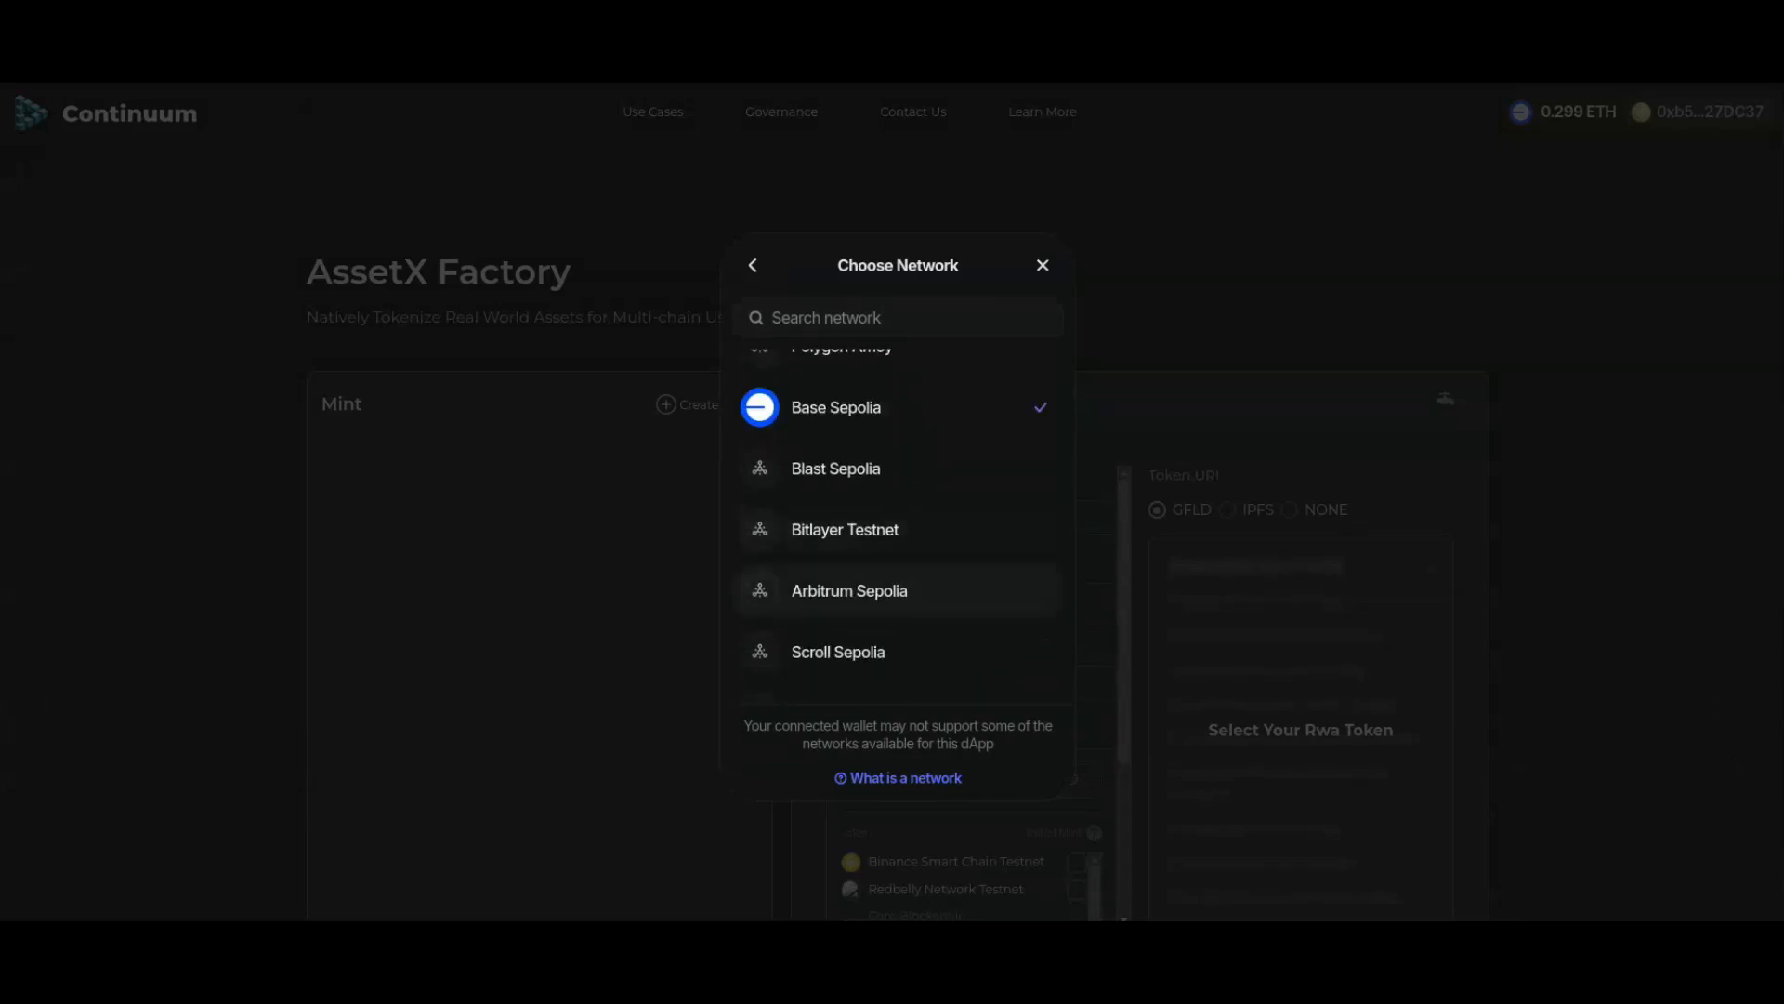
click(897, 590)
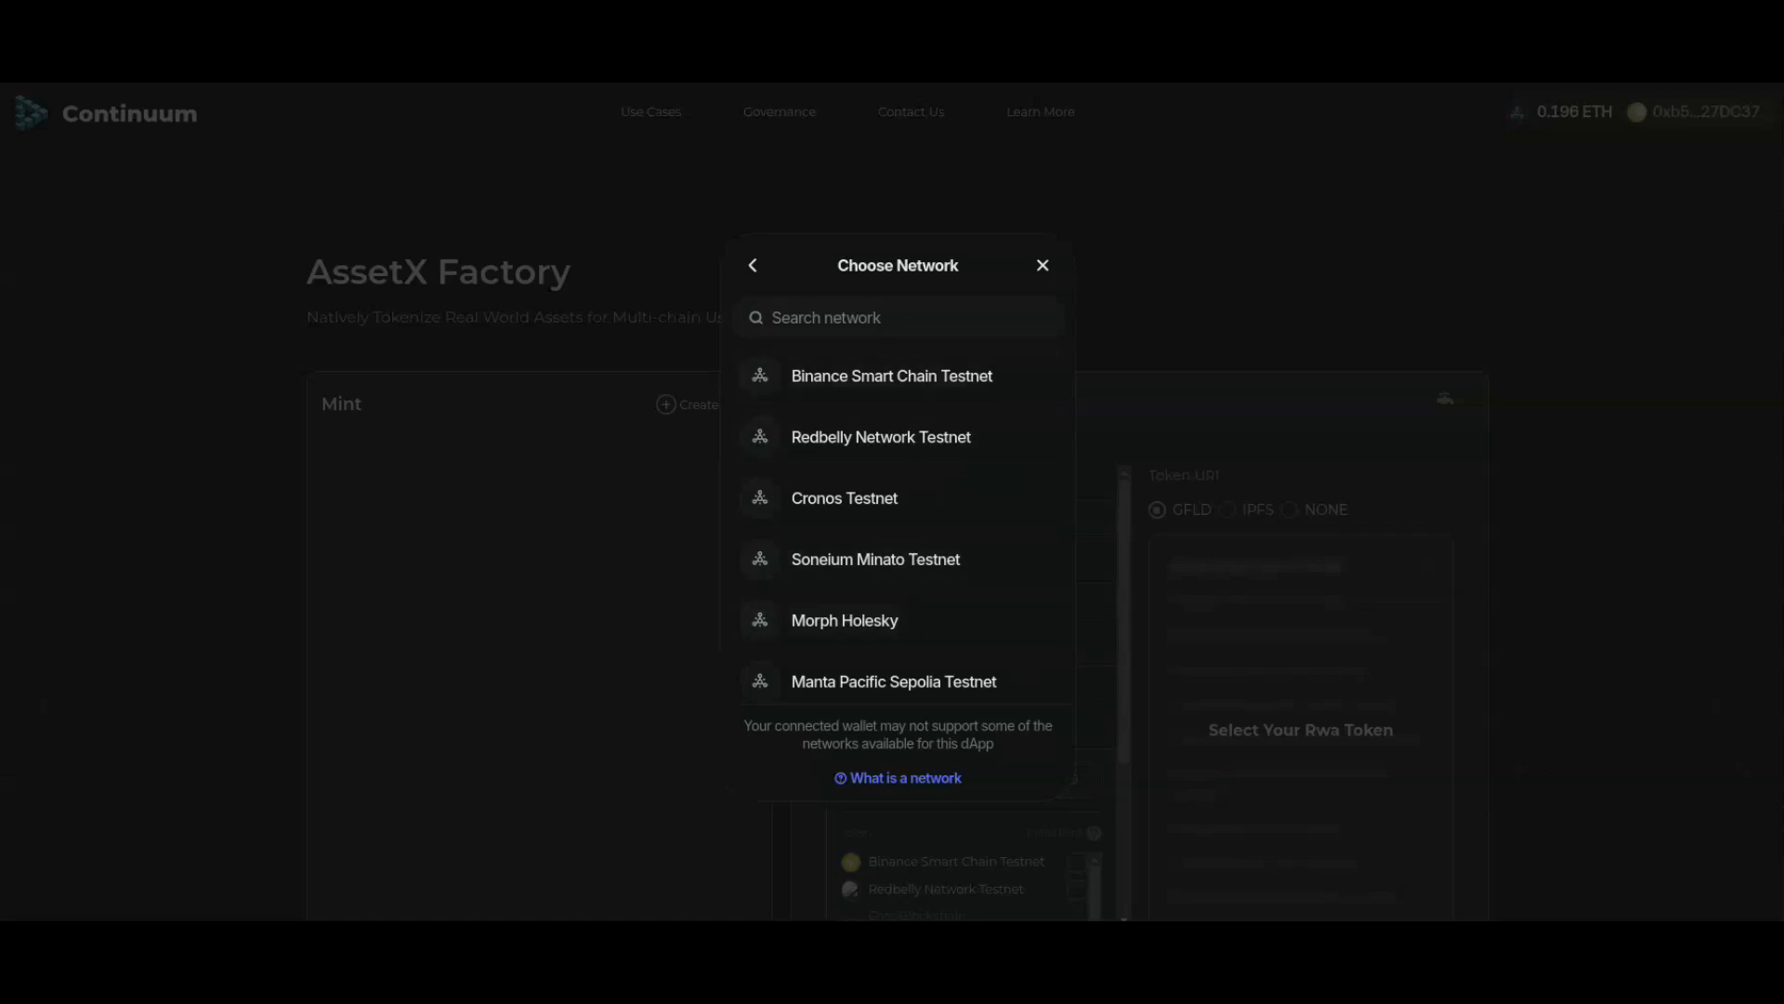
click(1043, 266)
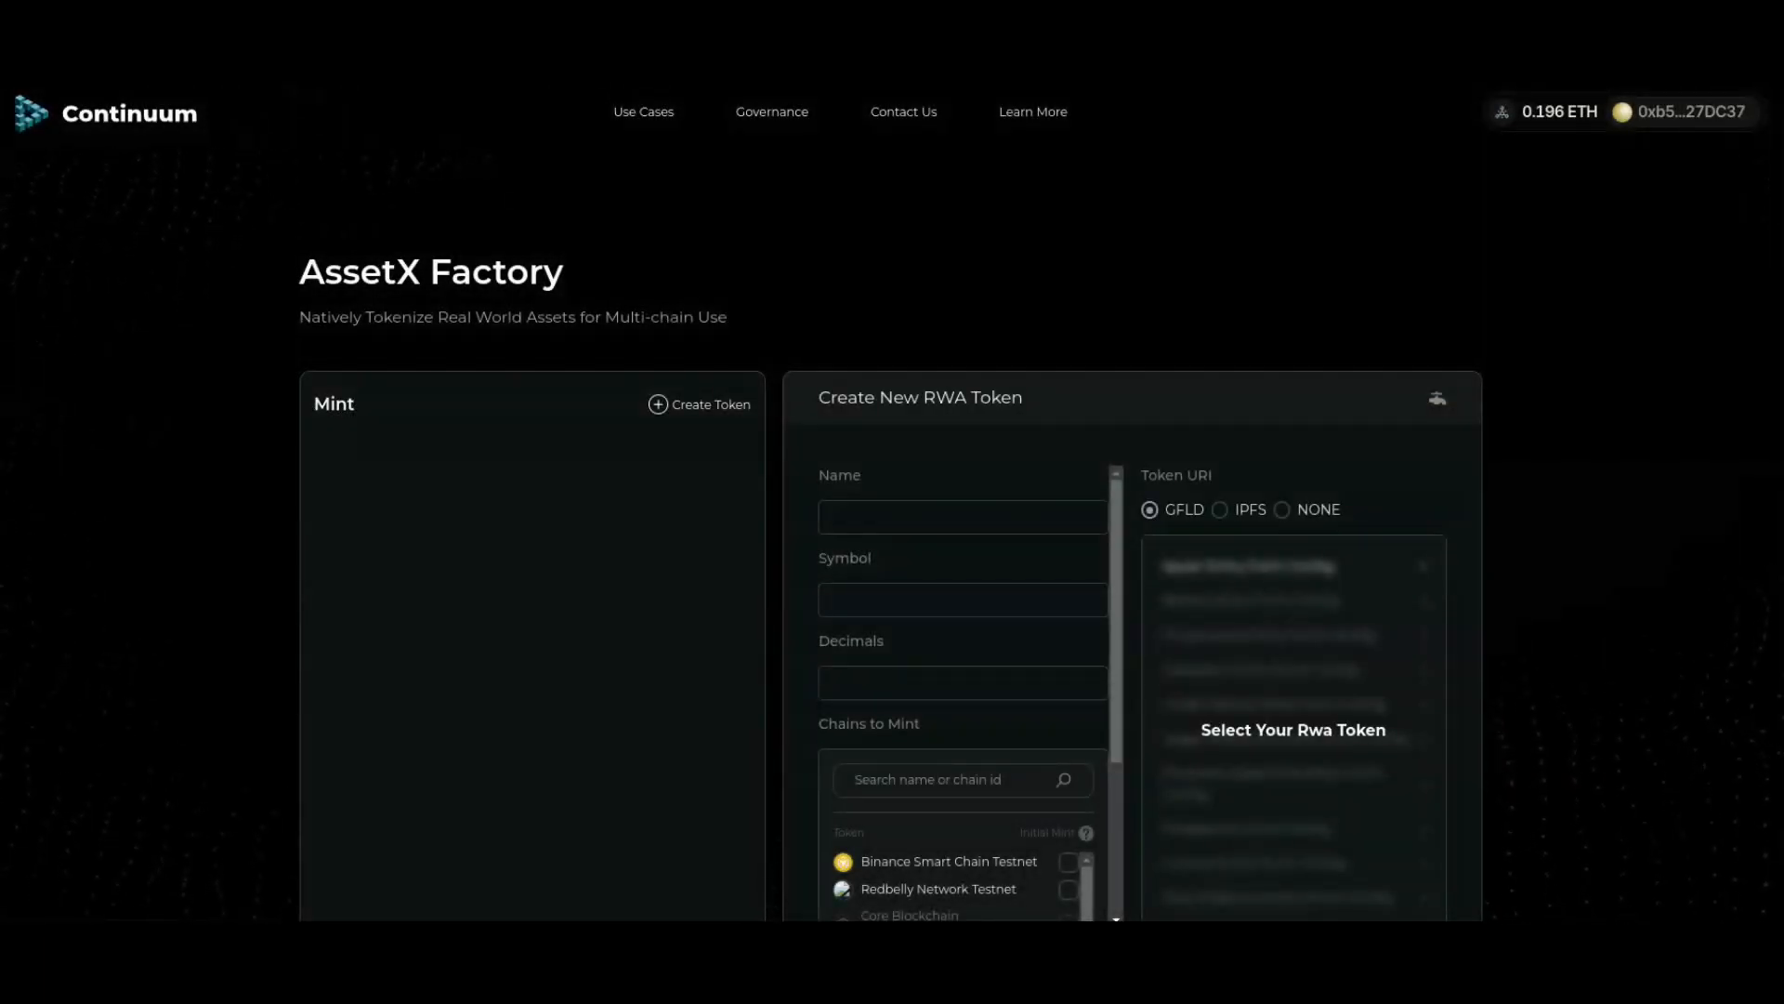
Step: Enter token name 'Apartments for Rental Income', symbol APT and 18 decimals
click(962, 517)
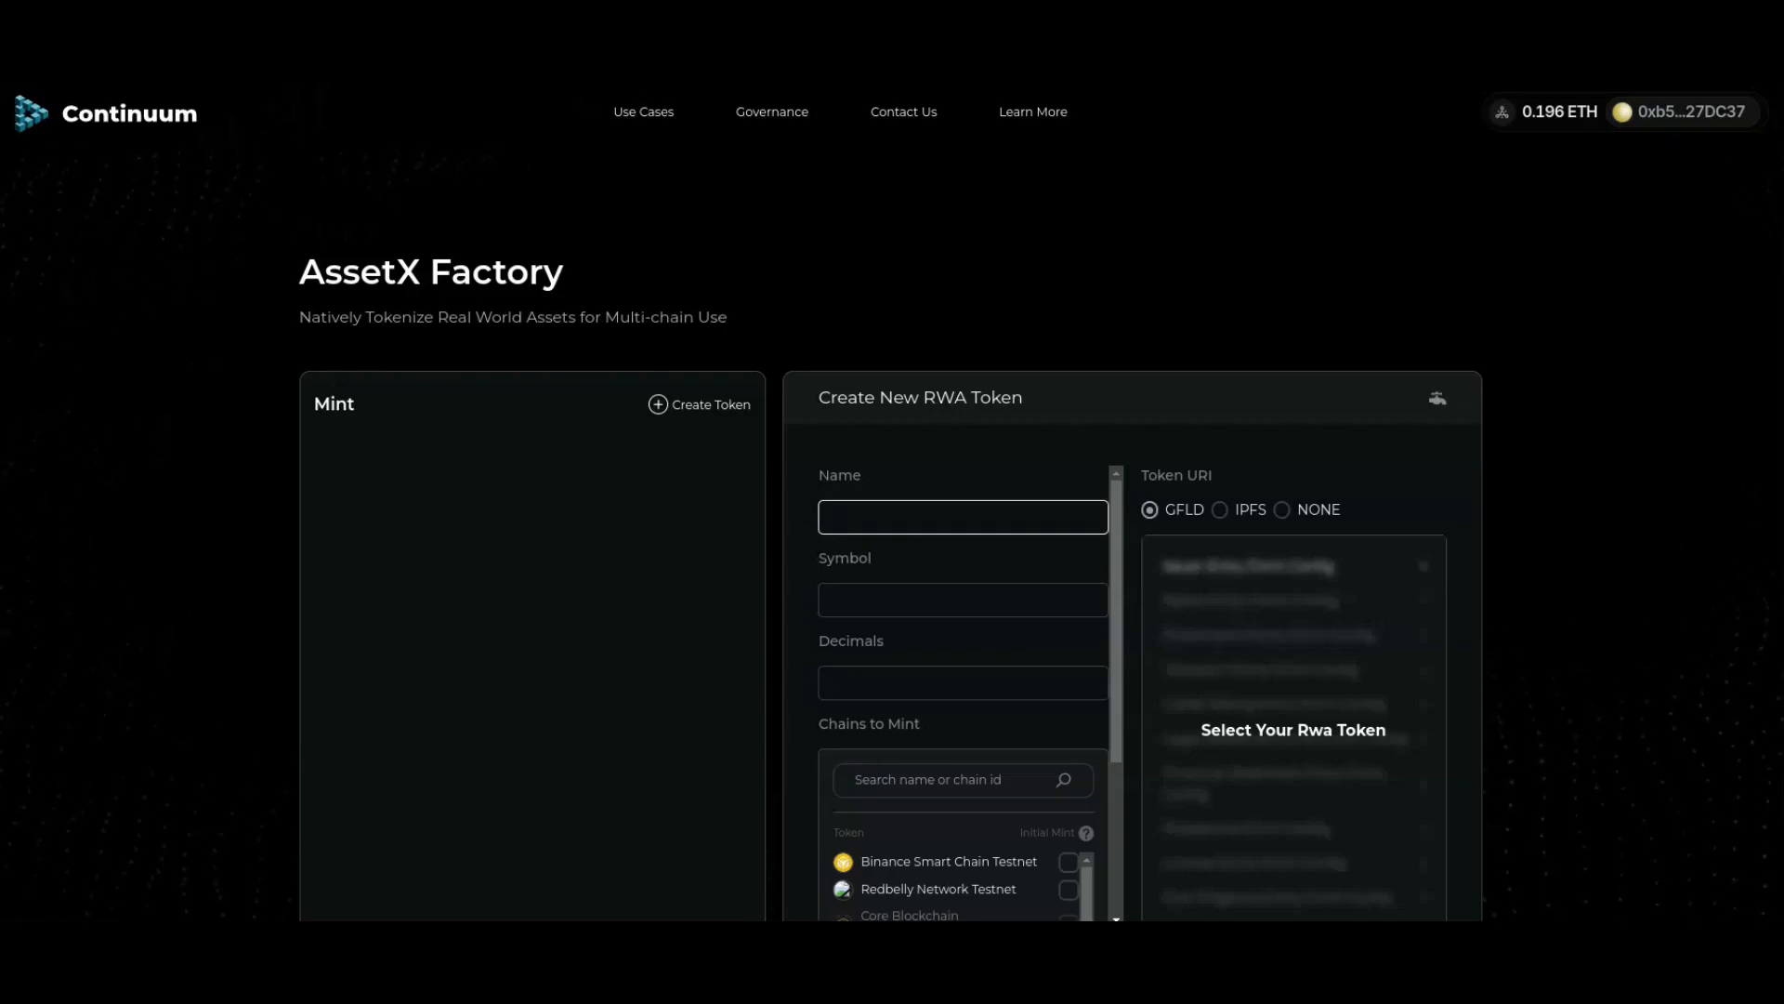
text(Apartments for Rental Income)
click(963, 599)
text(APT)
click(963, 684)
text(18)
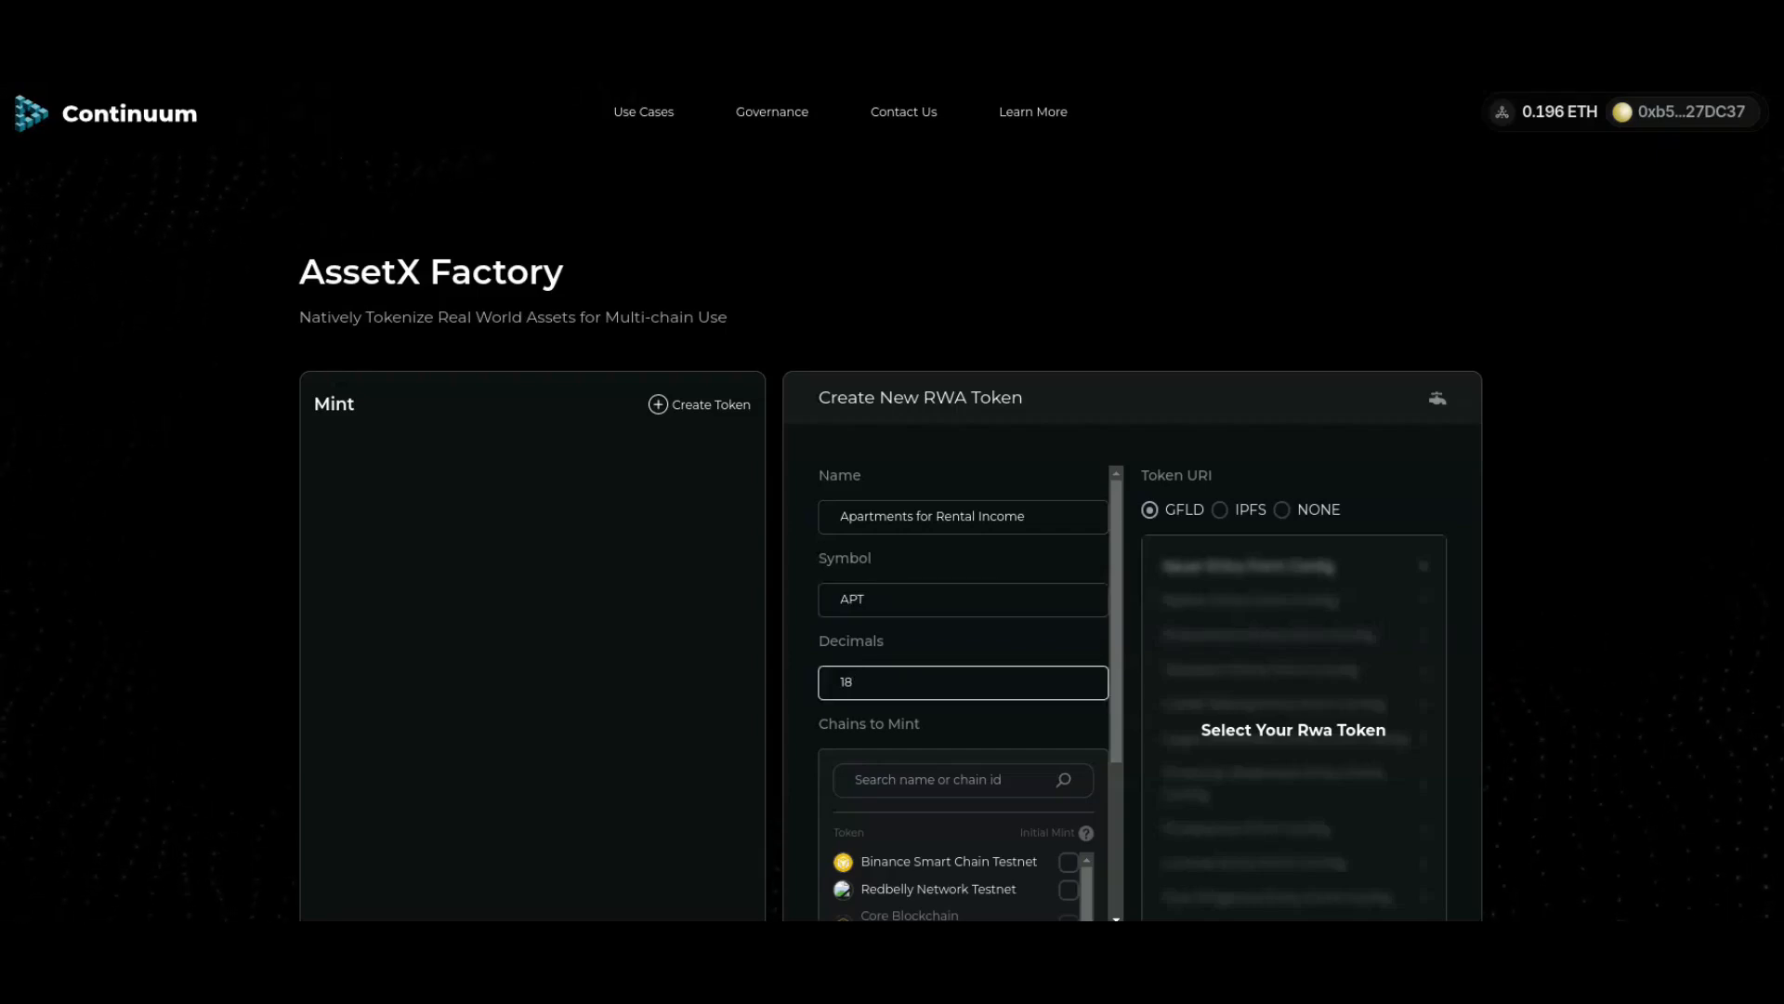
Step: Deploy the APT token on Arbitrum Sepolia and confirm the transaction in MetaMask
scroll(1132, 641, down, 3)
scroll(963, 530, down, 3)
scroll(963, 530, down, 1)
scroll(963, 530, down, 4)
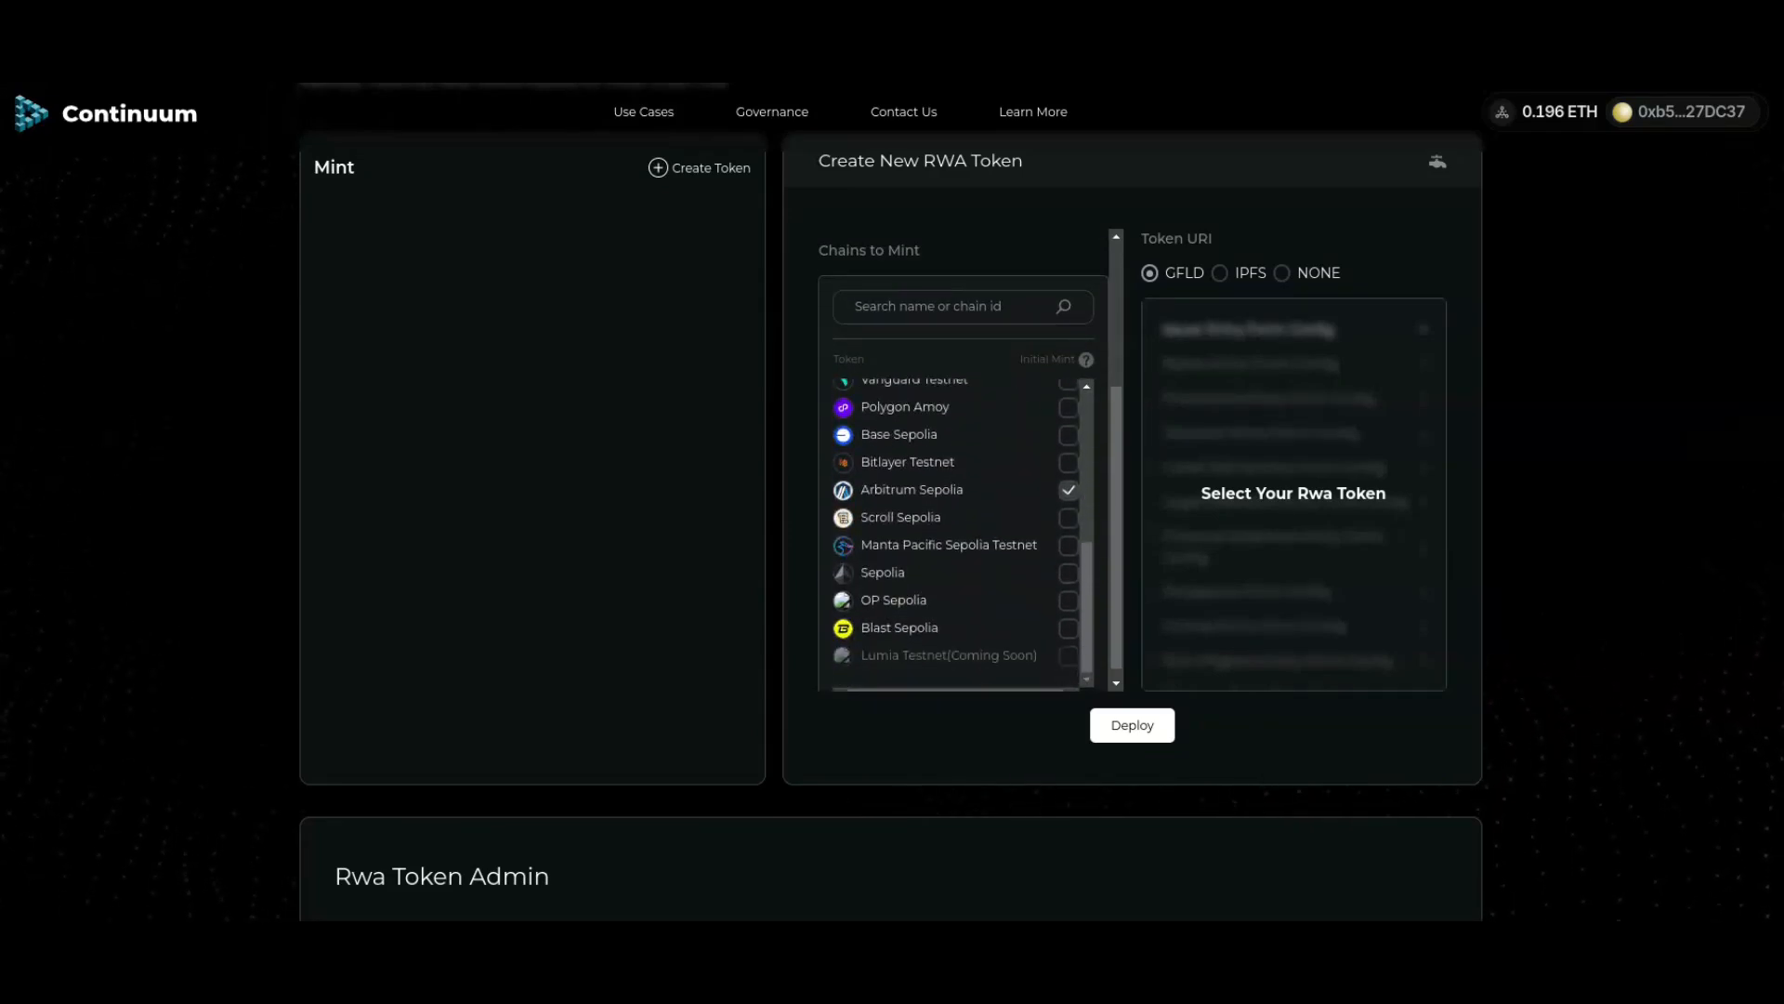
click(1132, 725)
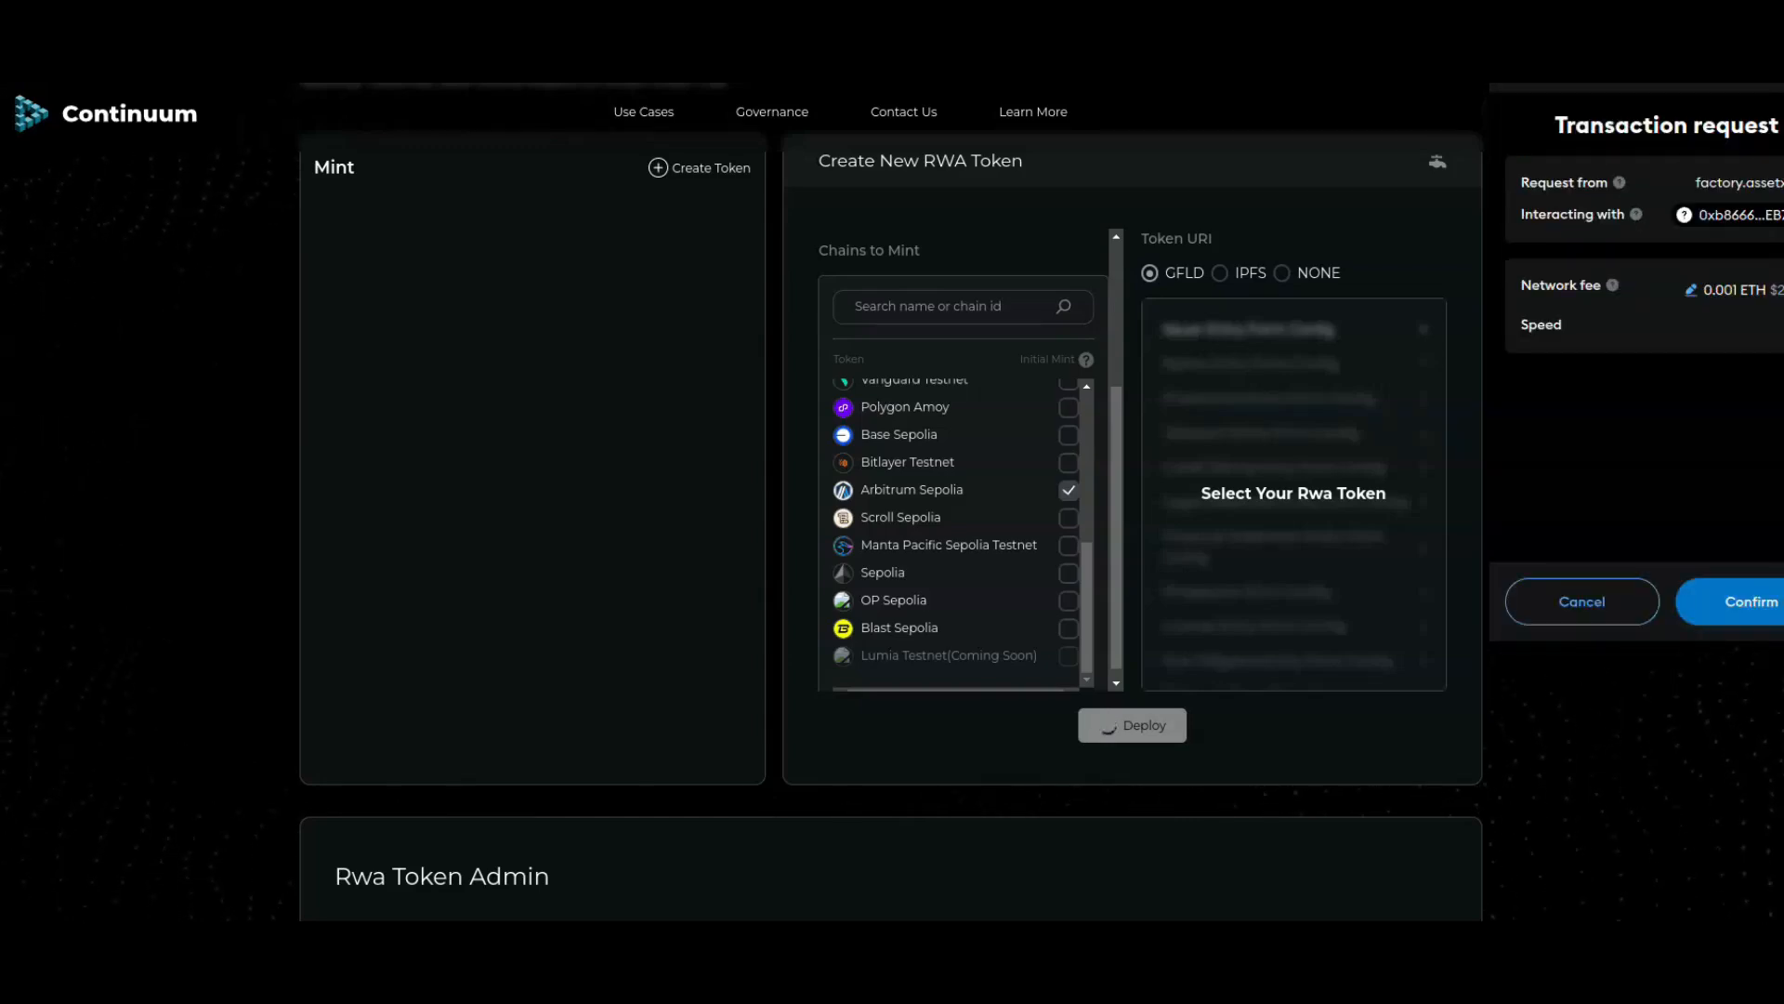
click(1751, 602)
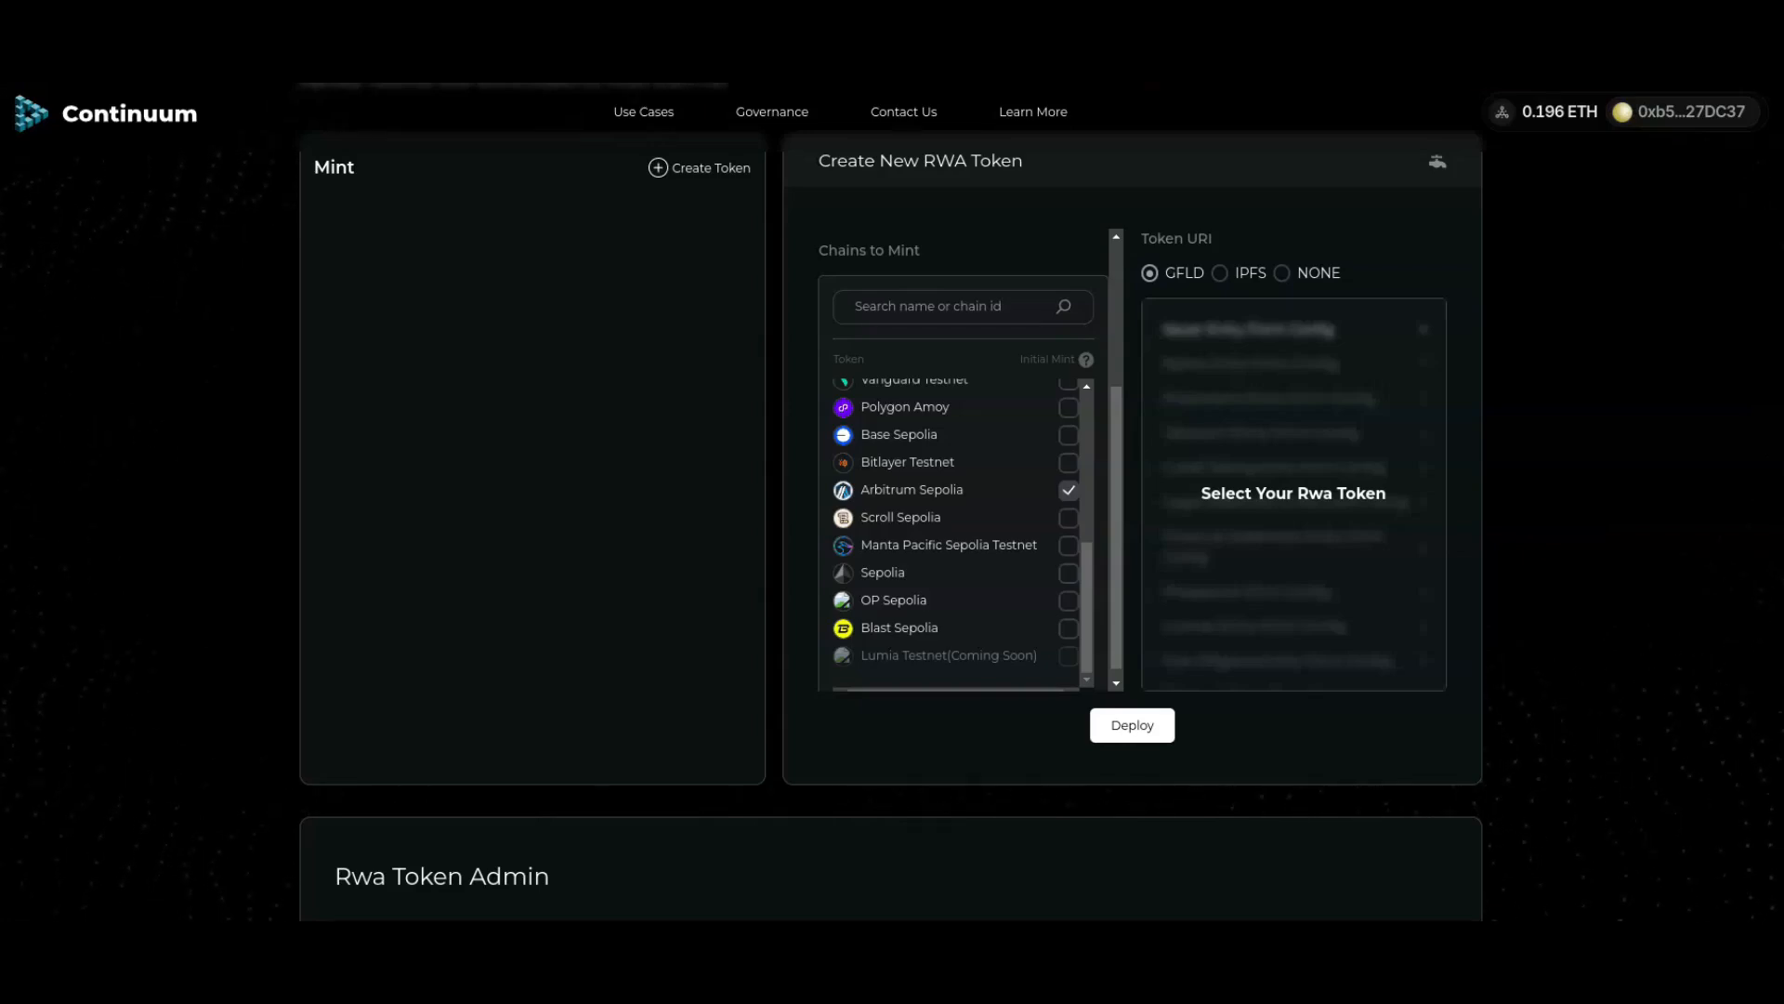
Step: Check APT in the Rwa Token Admin table, then open APT from the Mint panel
scroll(893, 502, up, 1)
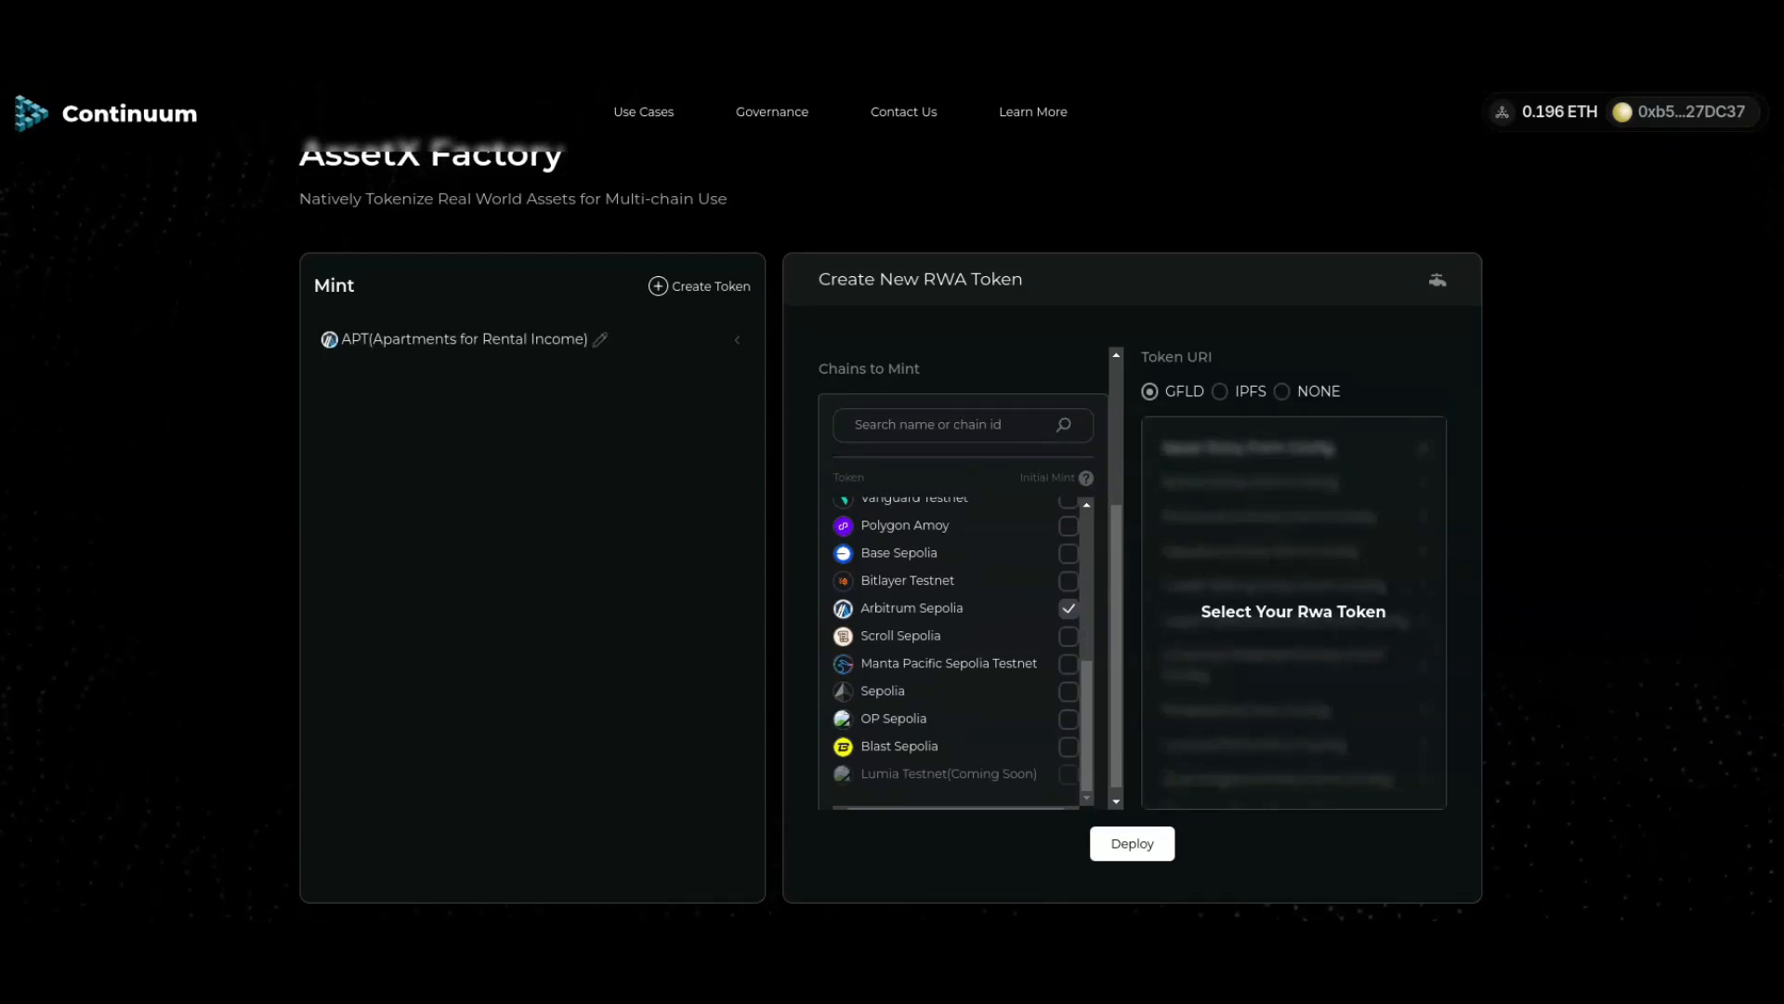
scroll(893, 502, down, 3)
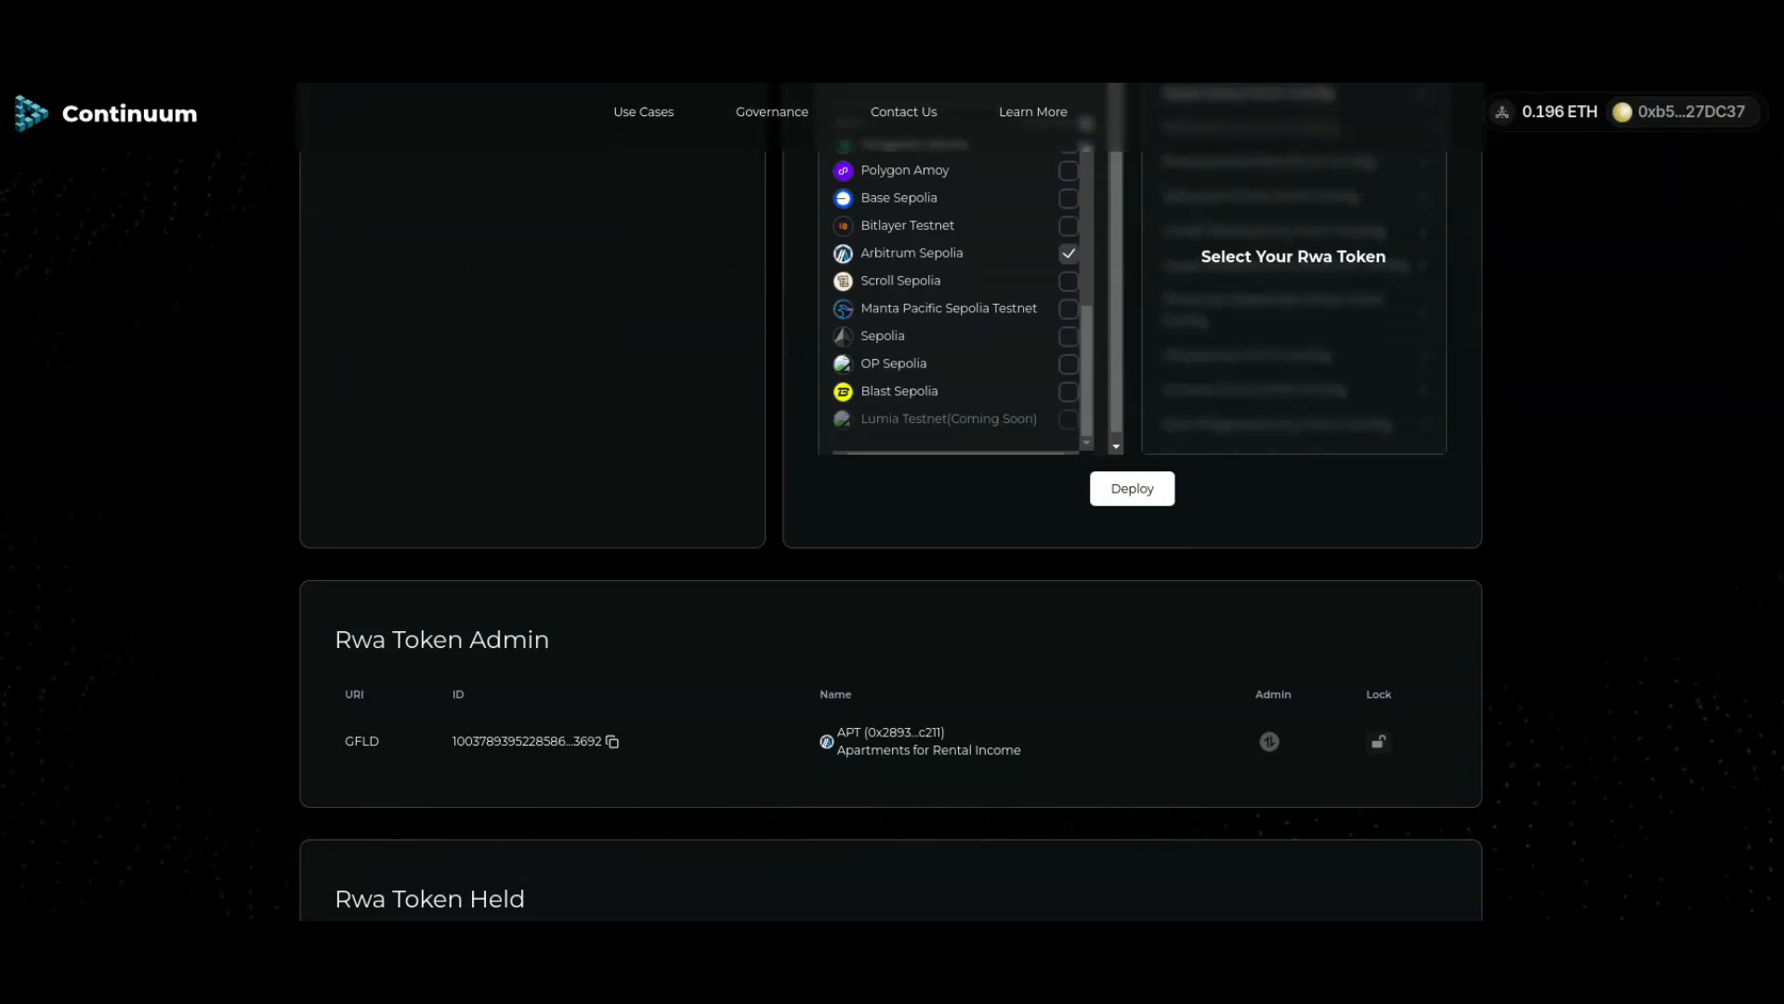
scroll(892, 502, up, 3)
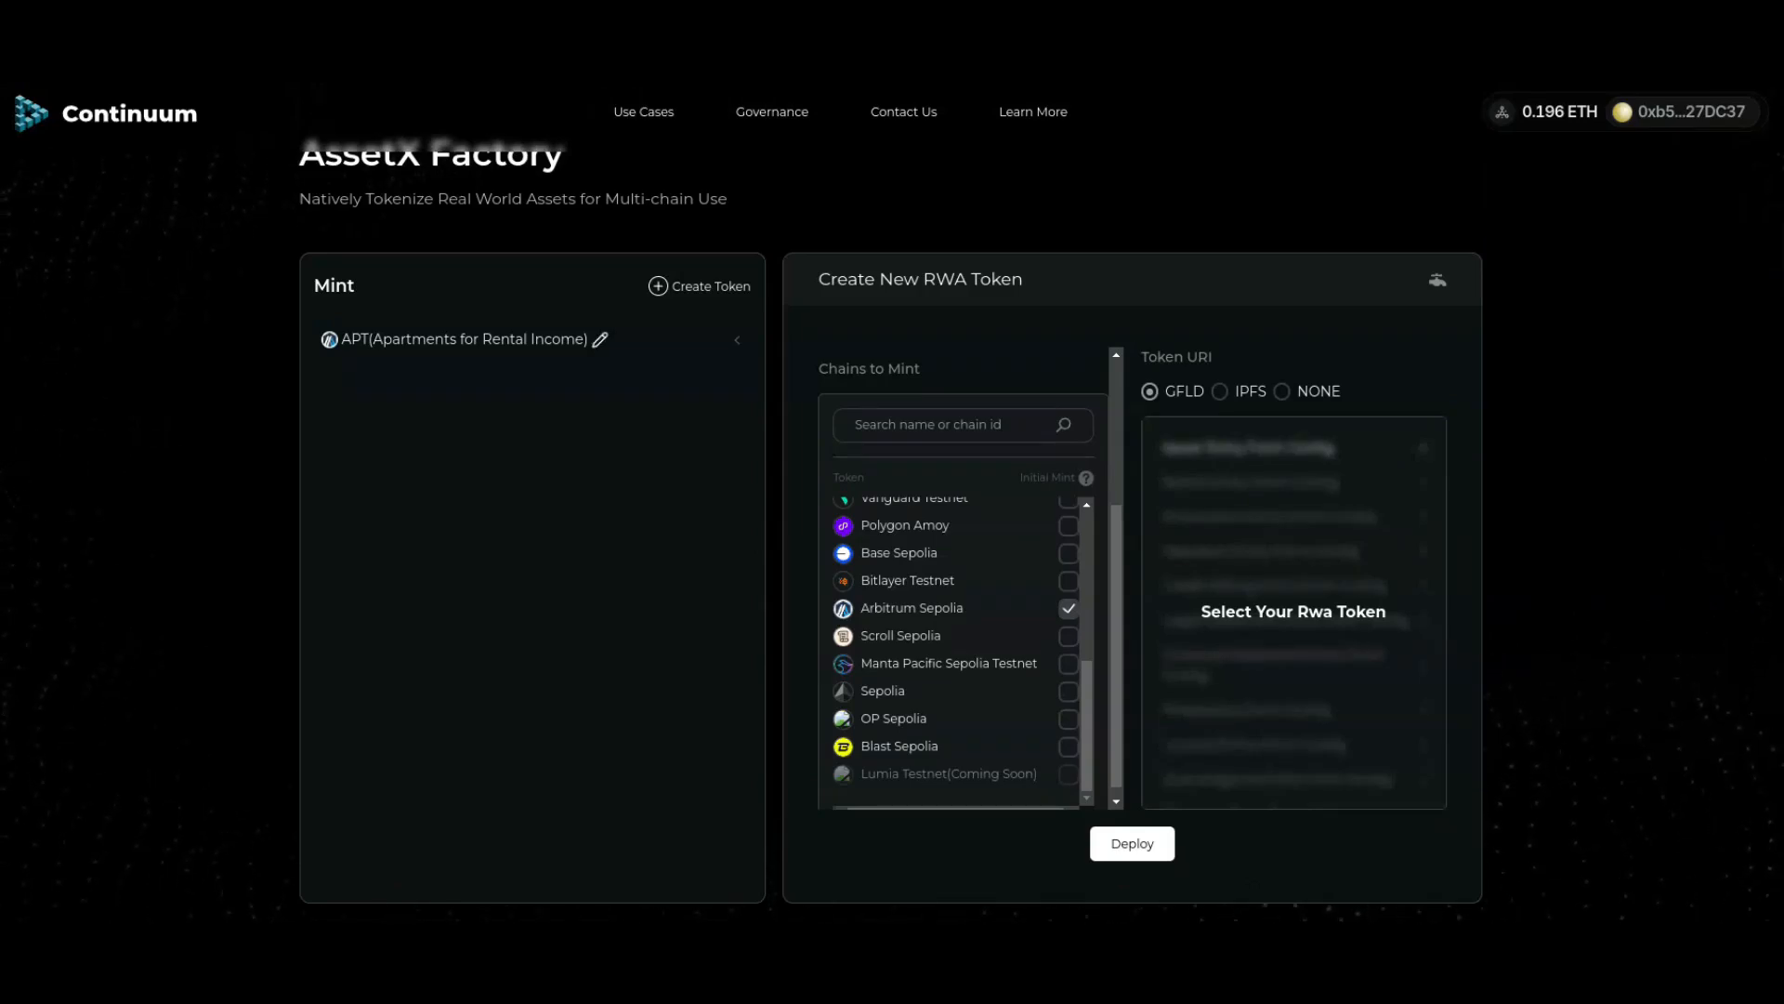
click(600, 341)
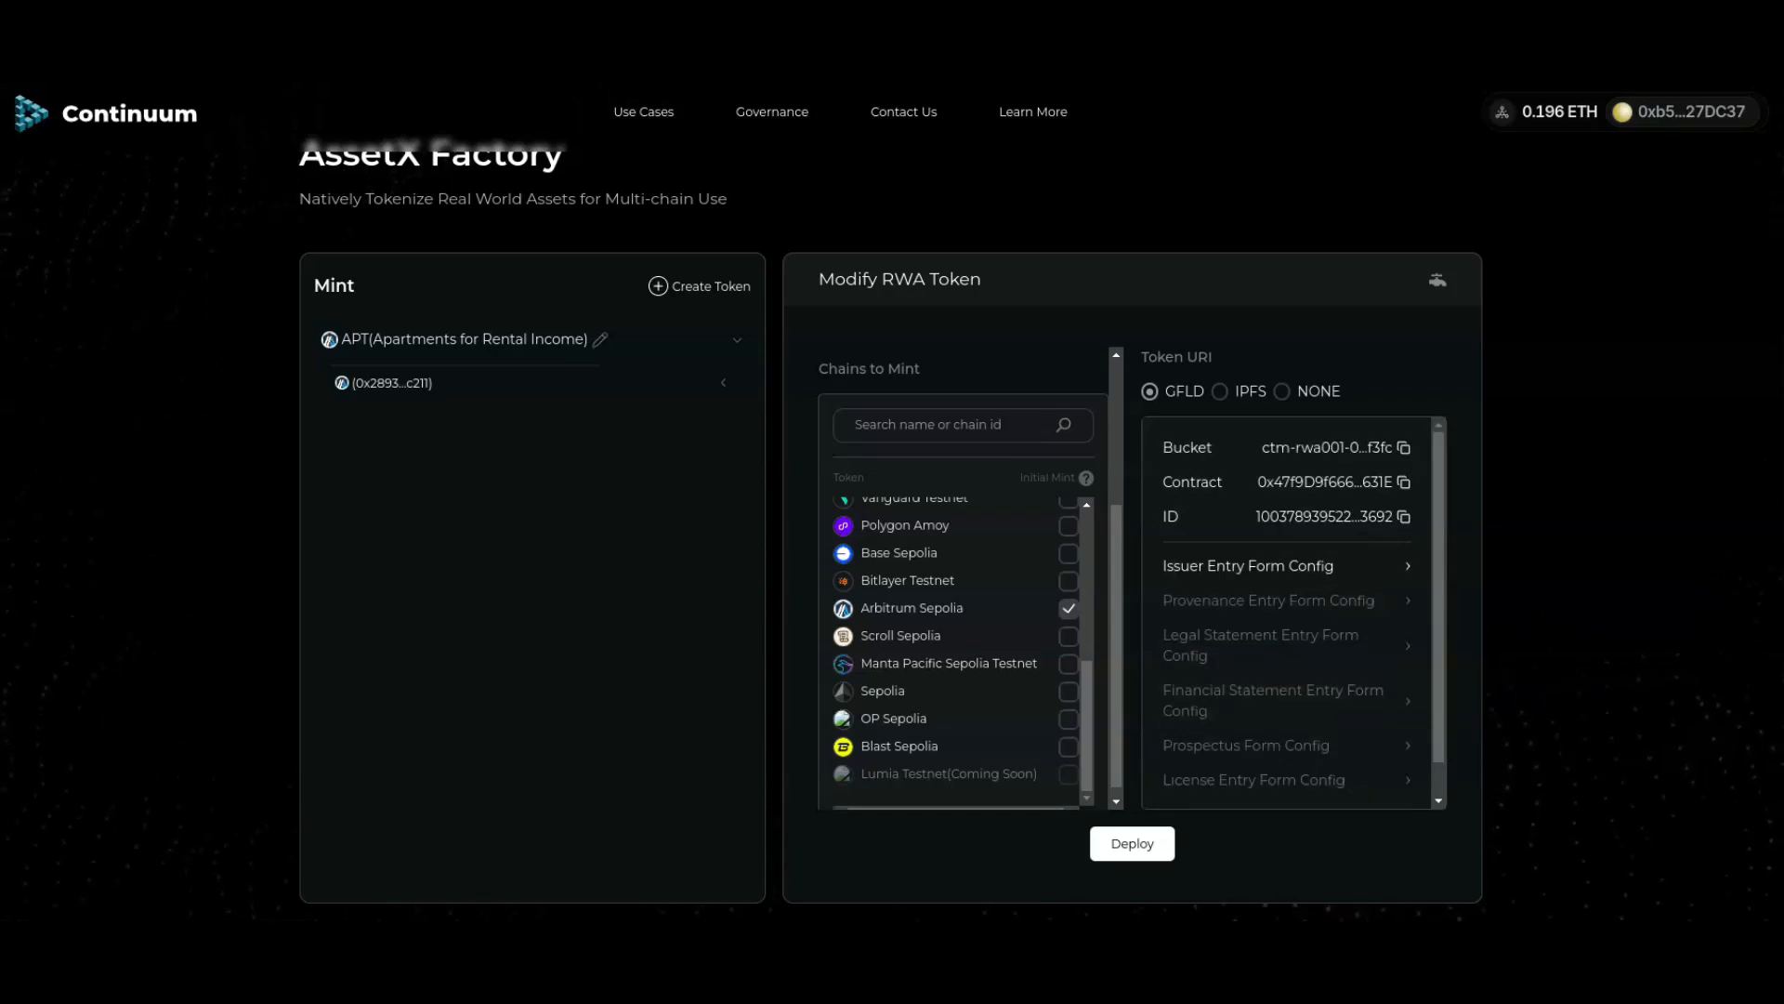
Step: Deploy APT to Binance Smart Chain Testnet, confirm it, and expand APT's two contracts
scroll(957, 641, down, 1)
scroll(957, 641, up, 4)
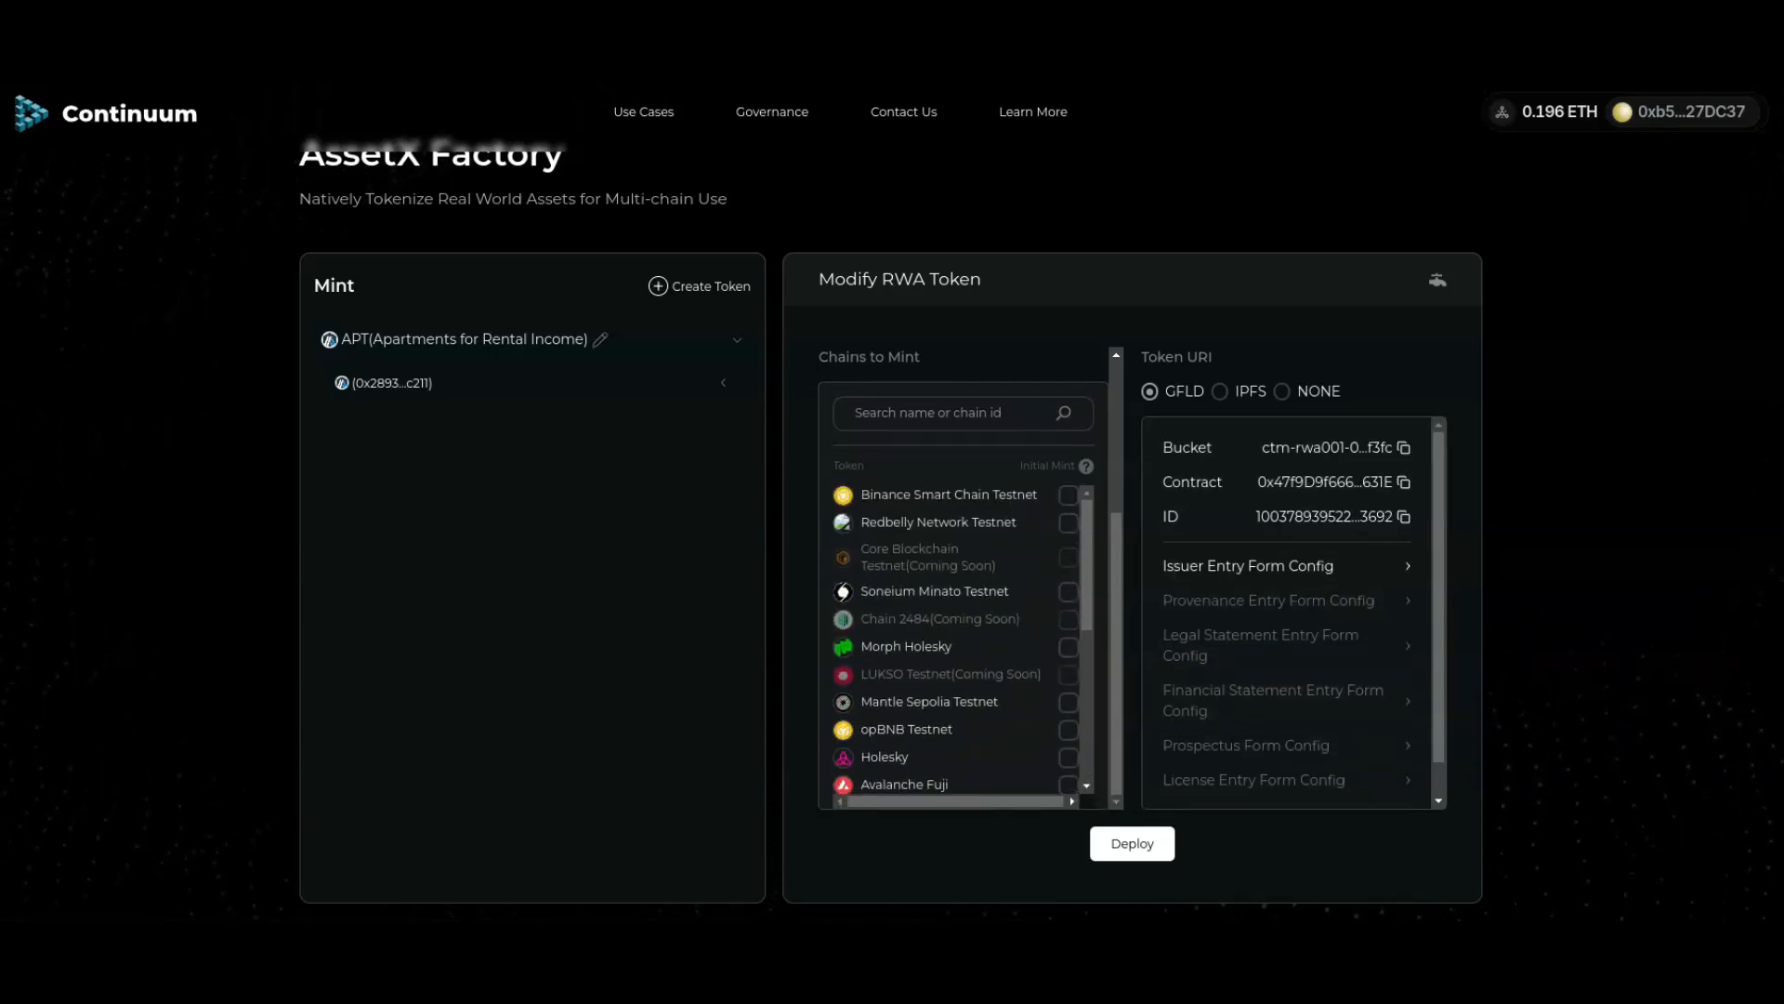
scroll(957, 642, down, 3)
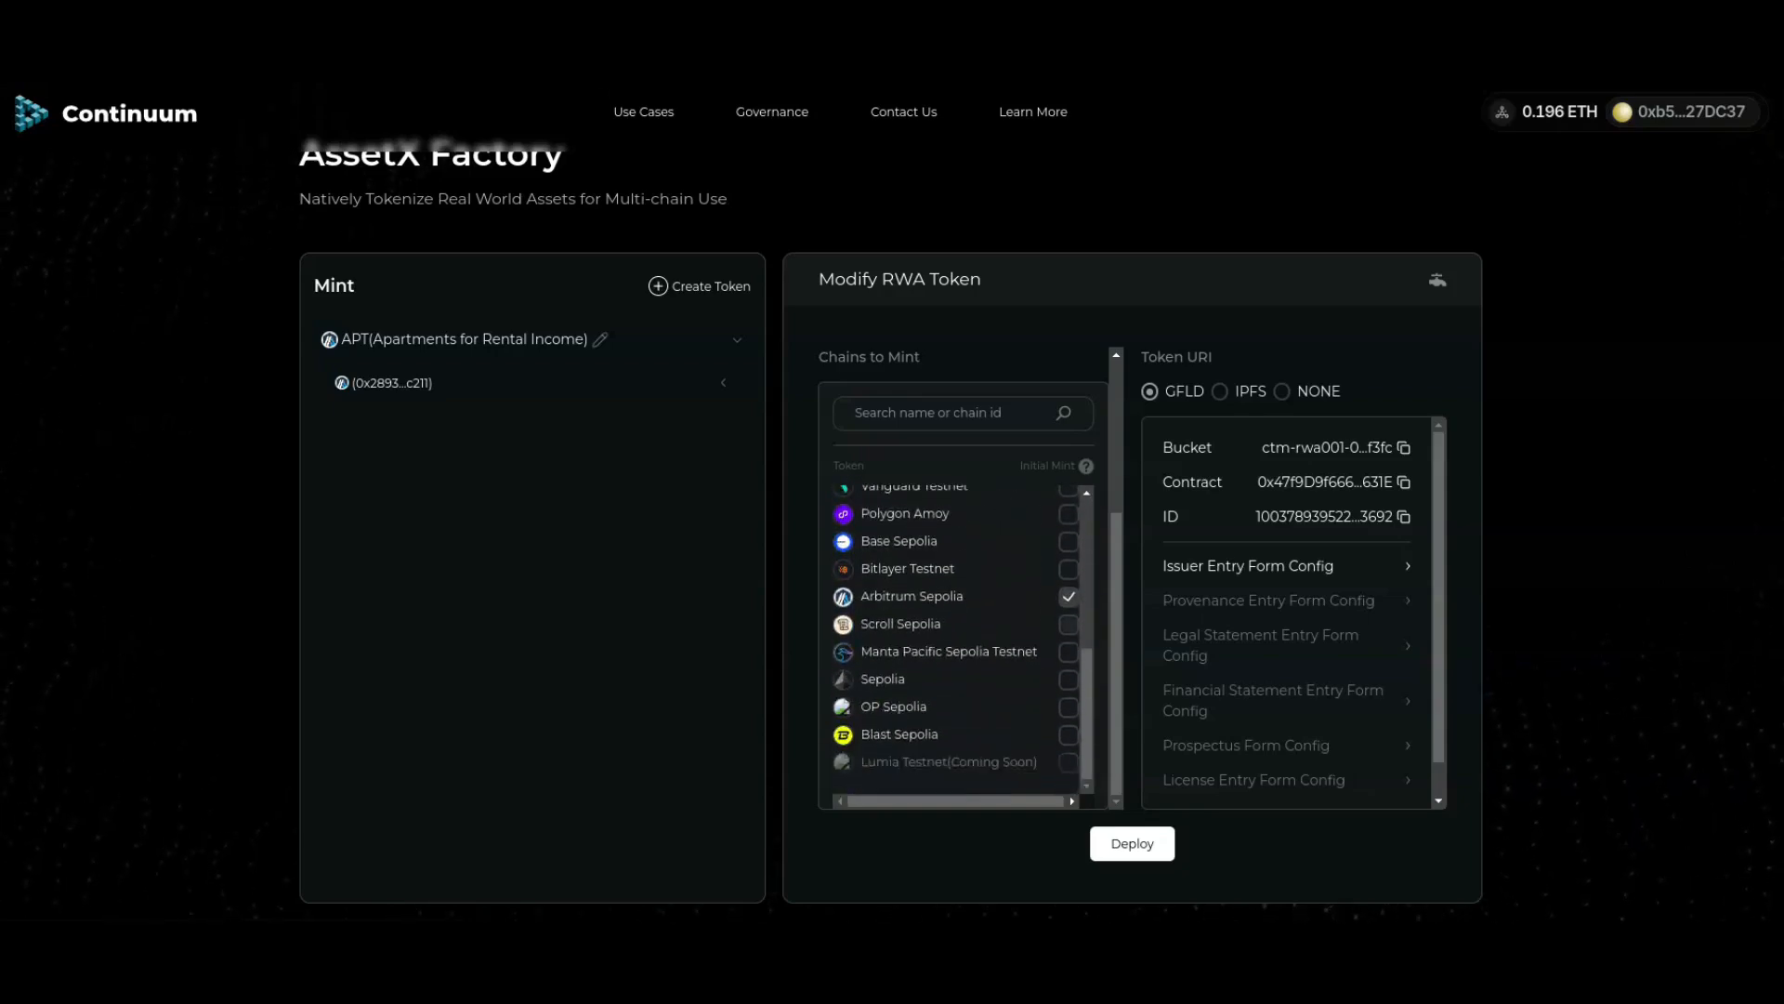
scroll(957, 641, up, 3)
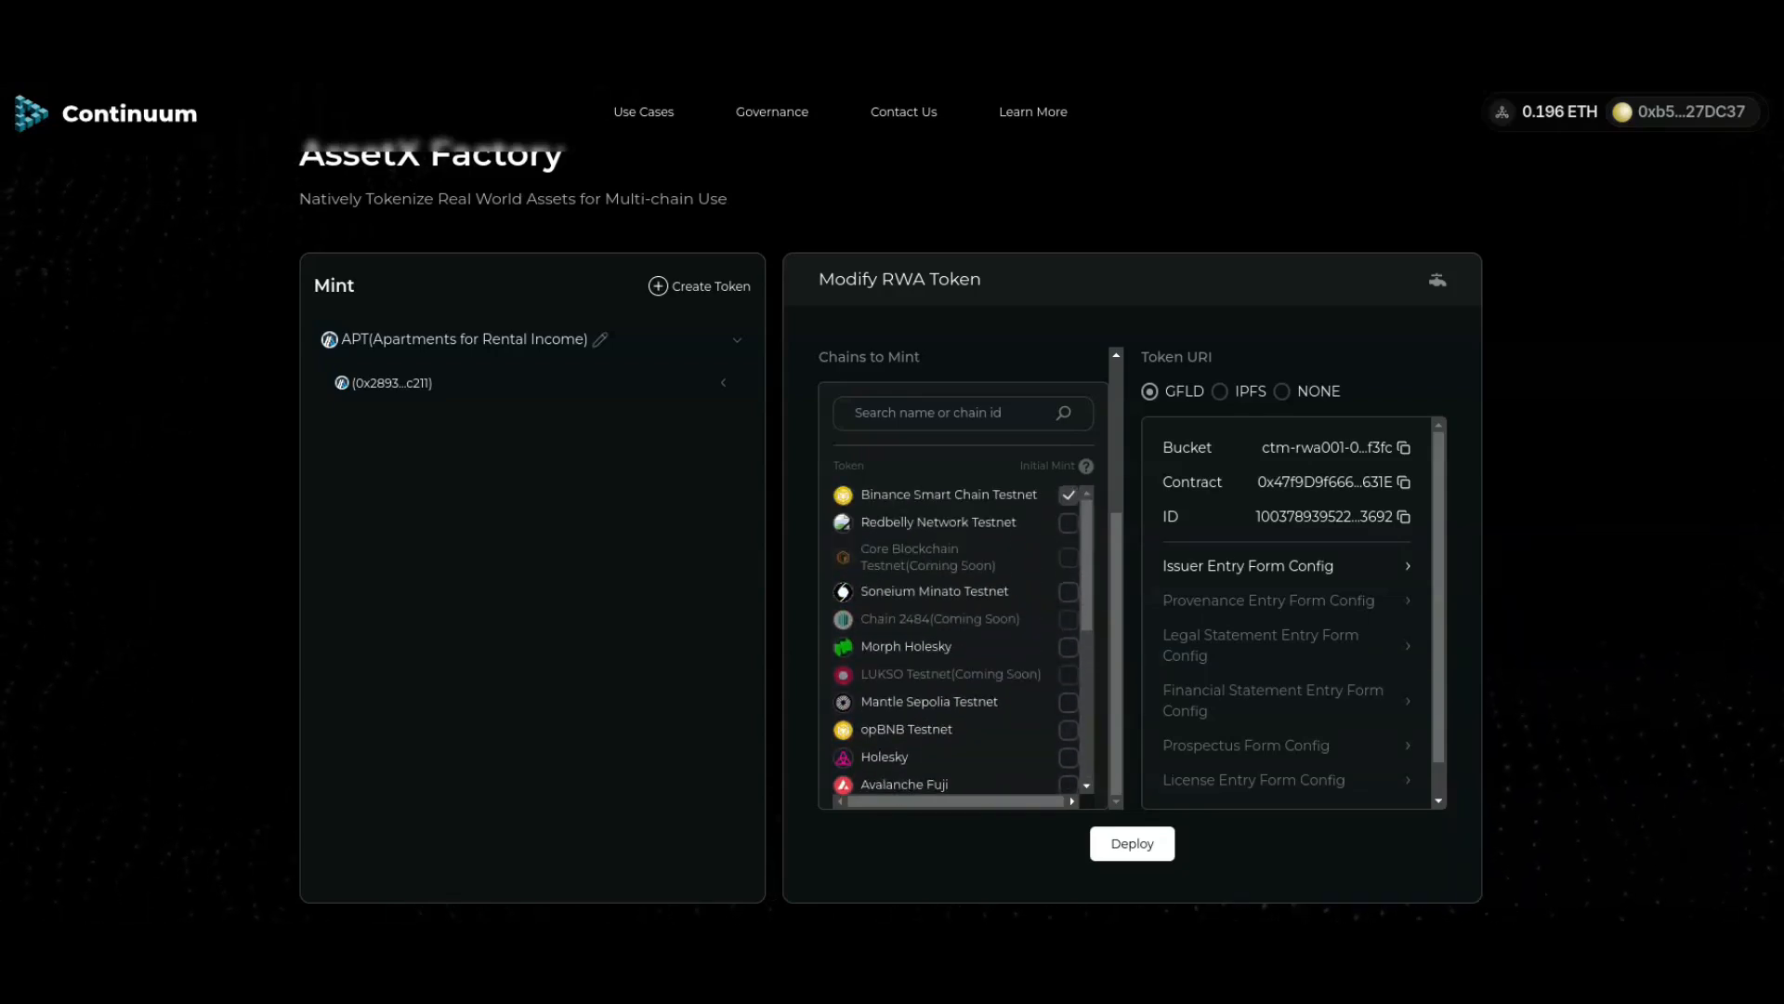
click(1132, 843)
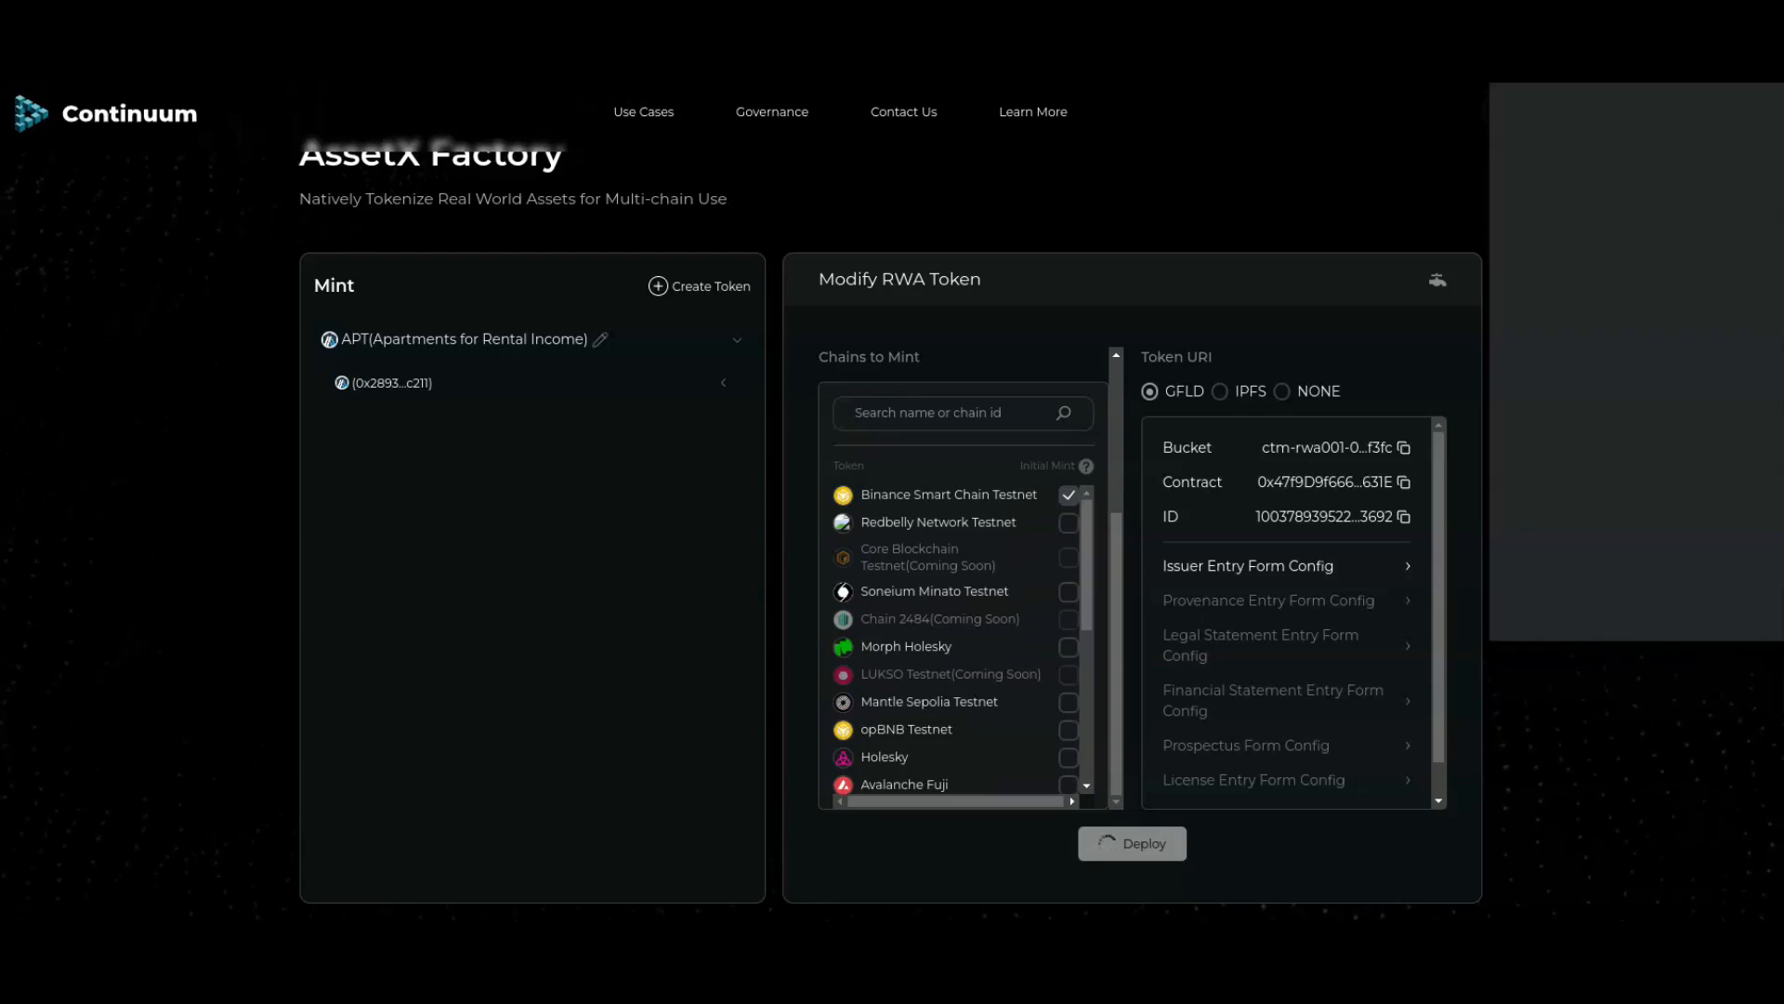
click(1731, 602)
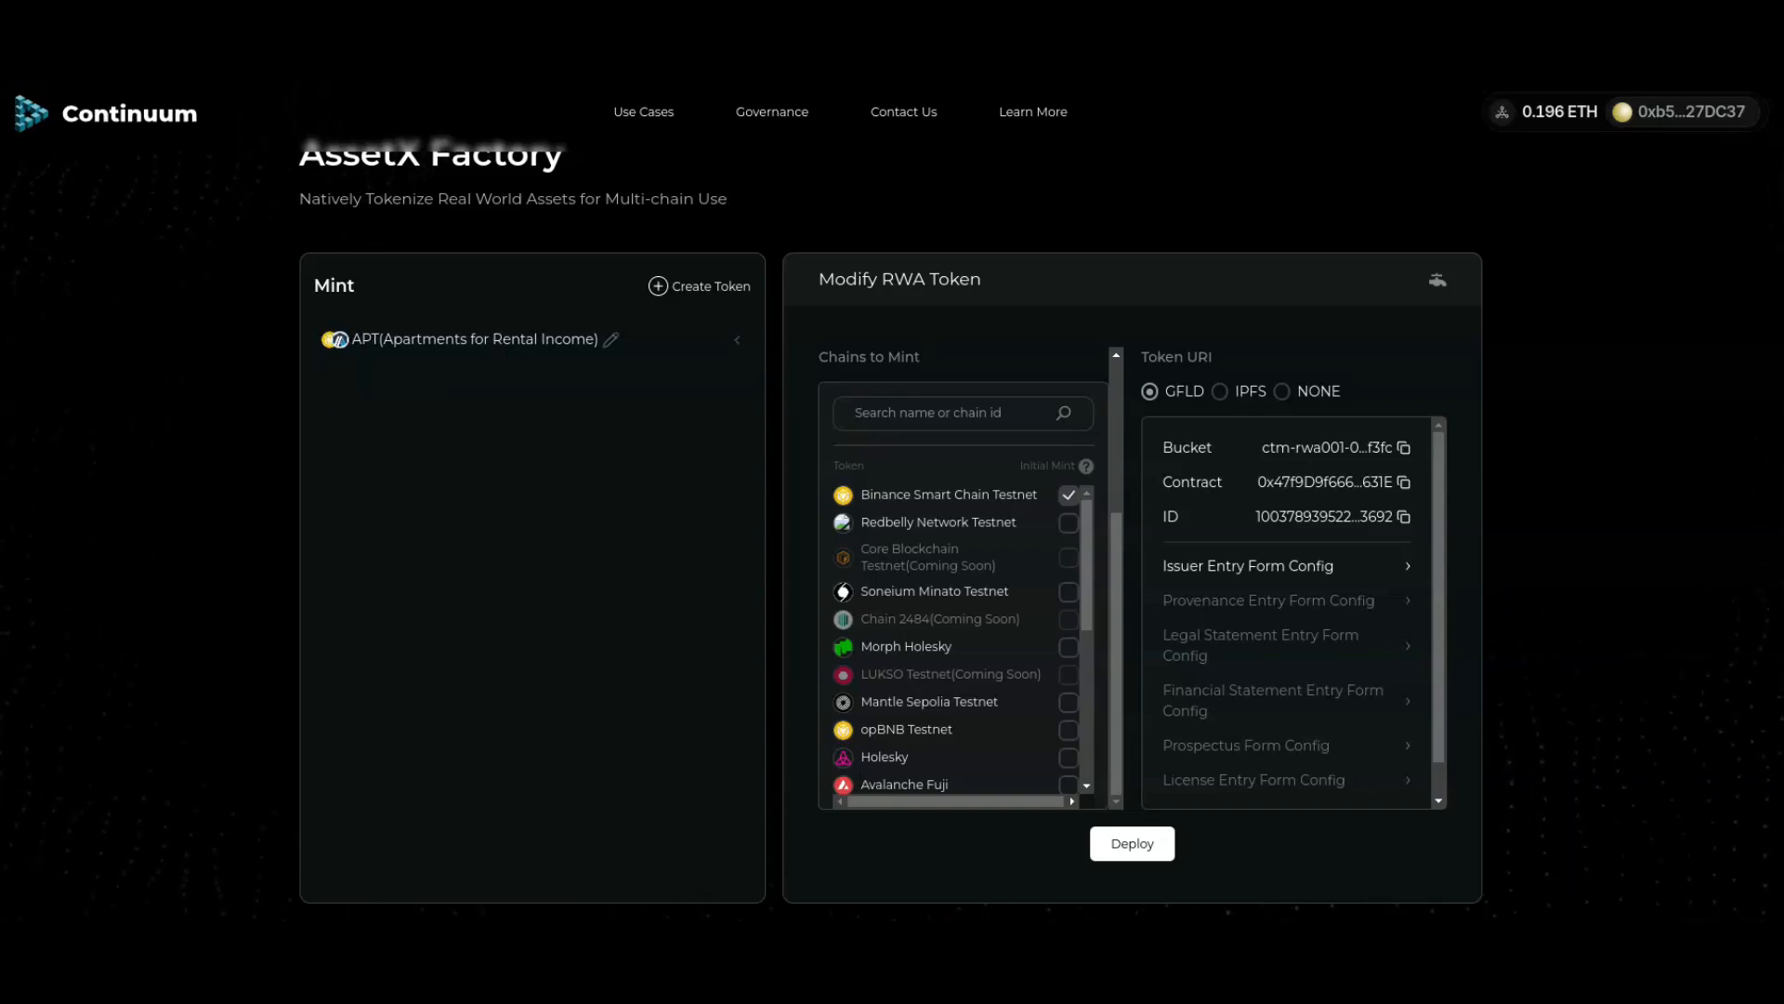
click(497, 340)
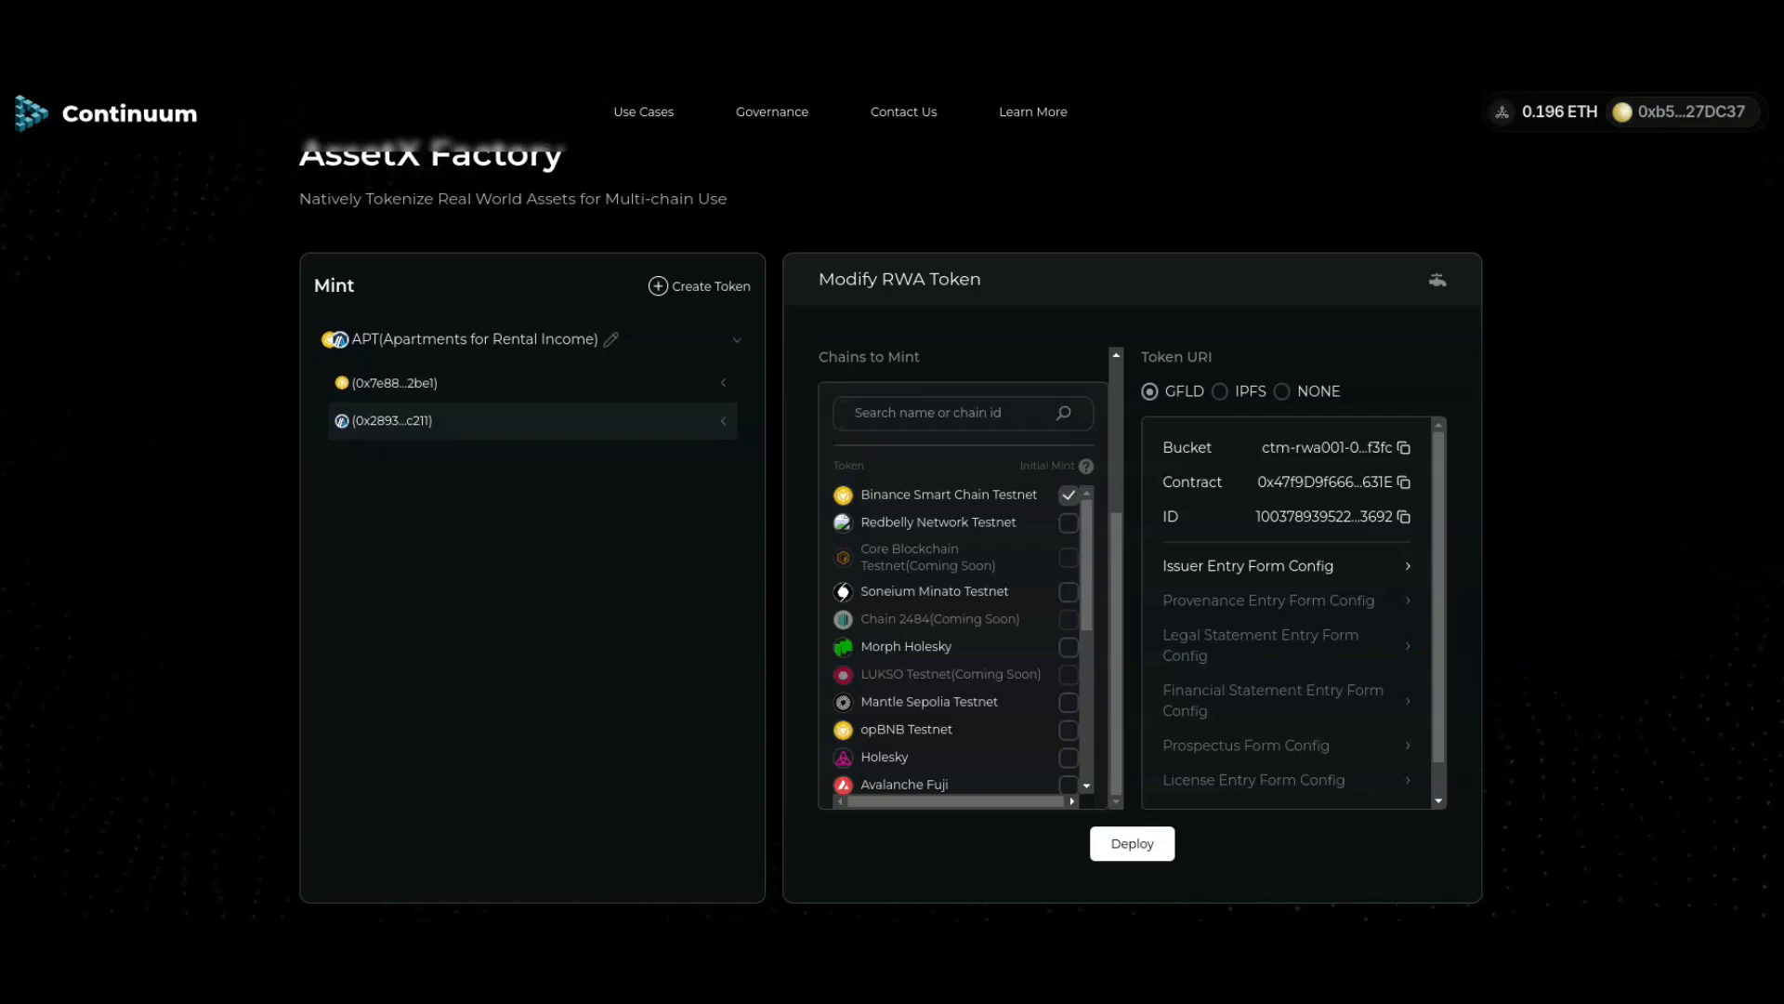
Step: Start a slot on 0x2893...c211 with Slot Id 0, name '1 Bed Apartments', units 'apartments'
click(532, 421)
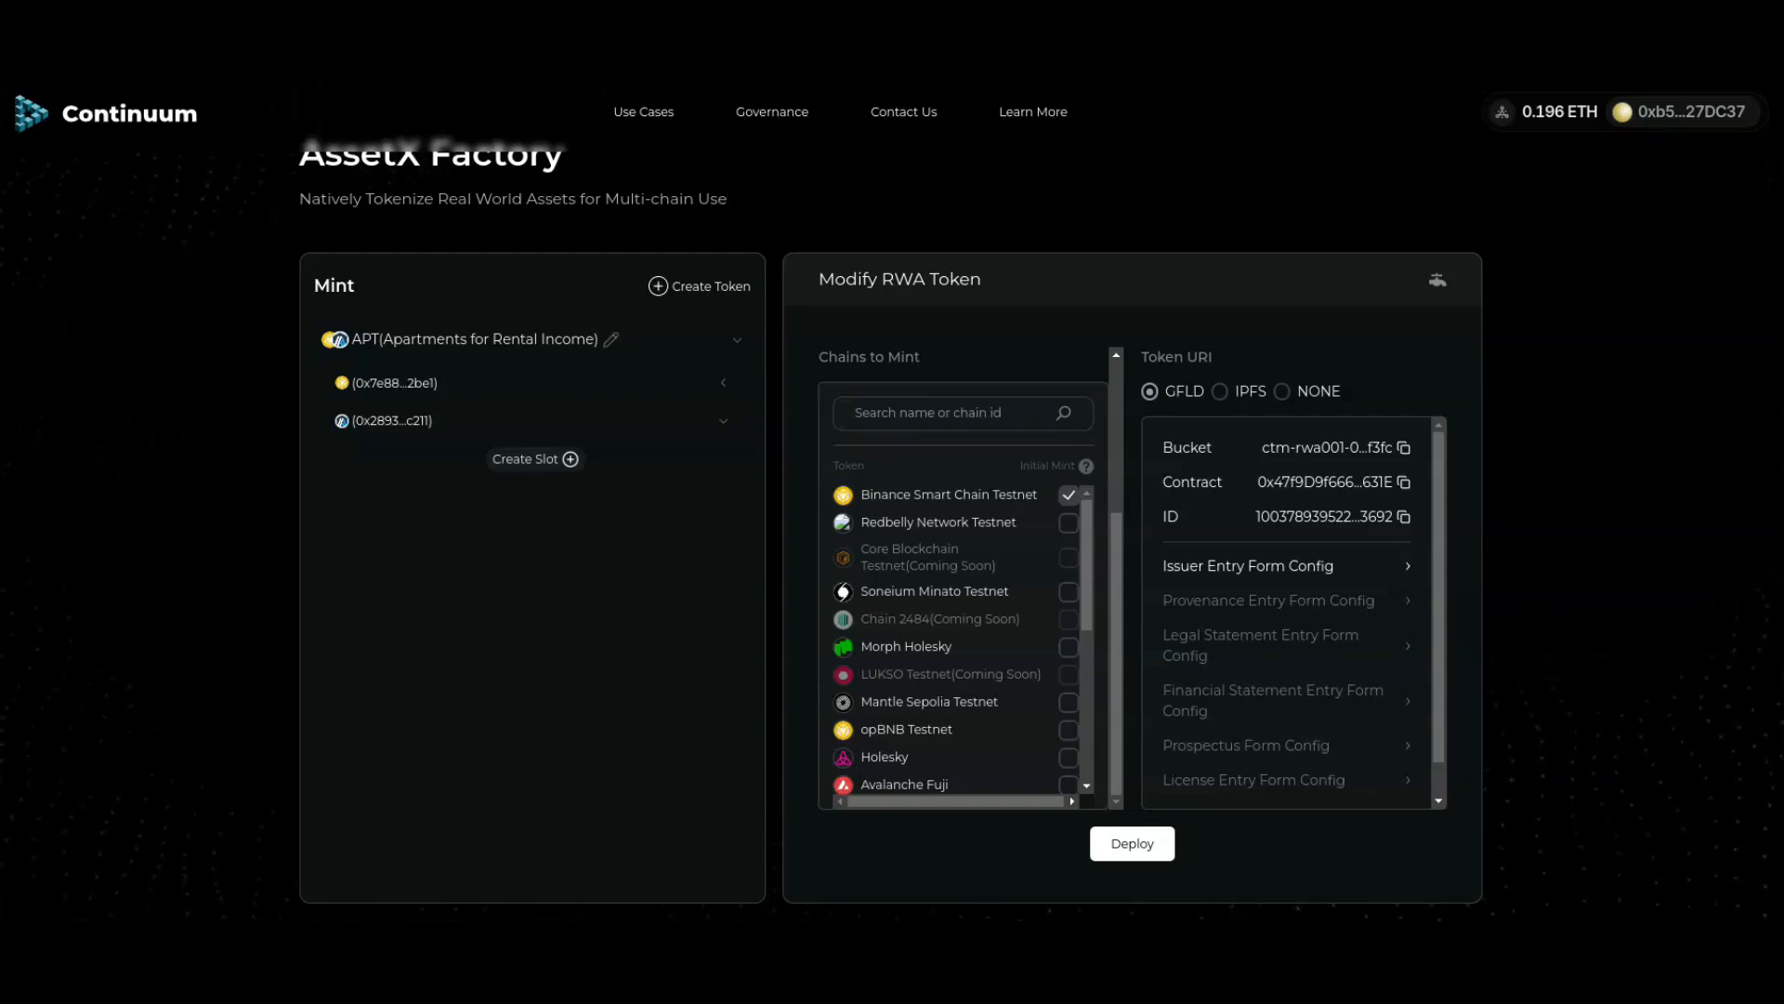
click(535, 459)
click(970, 398)
text(0)
click(970, 482)
text(1)
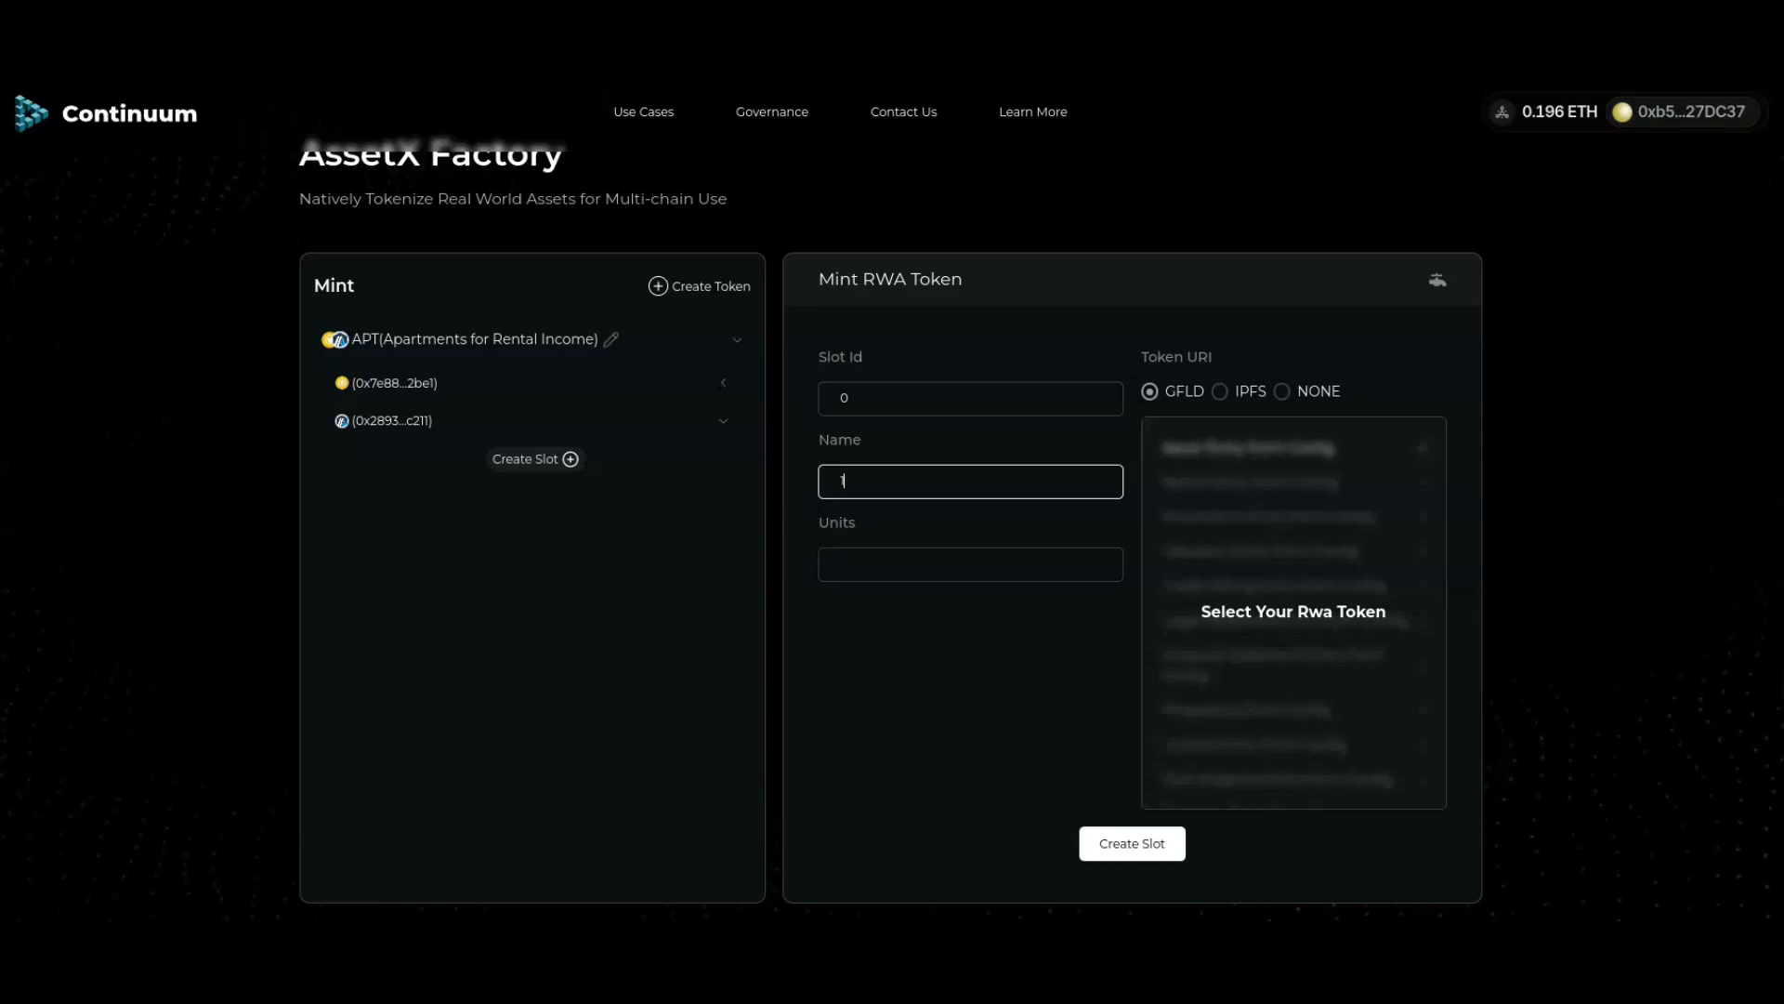
text( Bed Apartments)
click(970, 564)
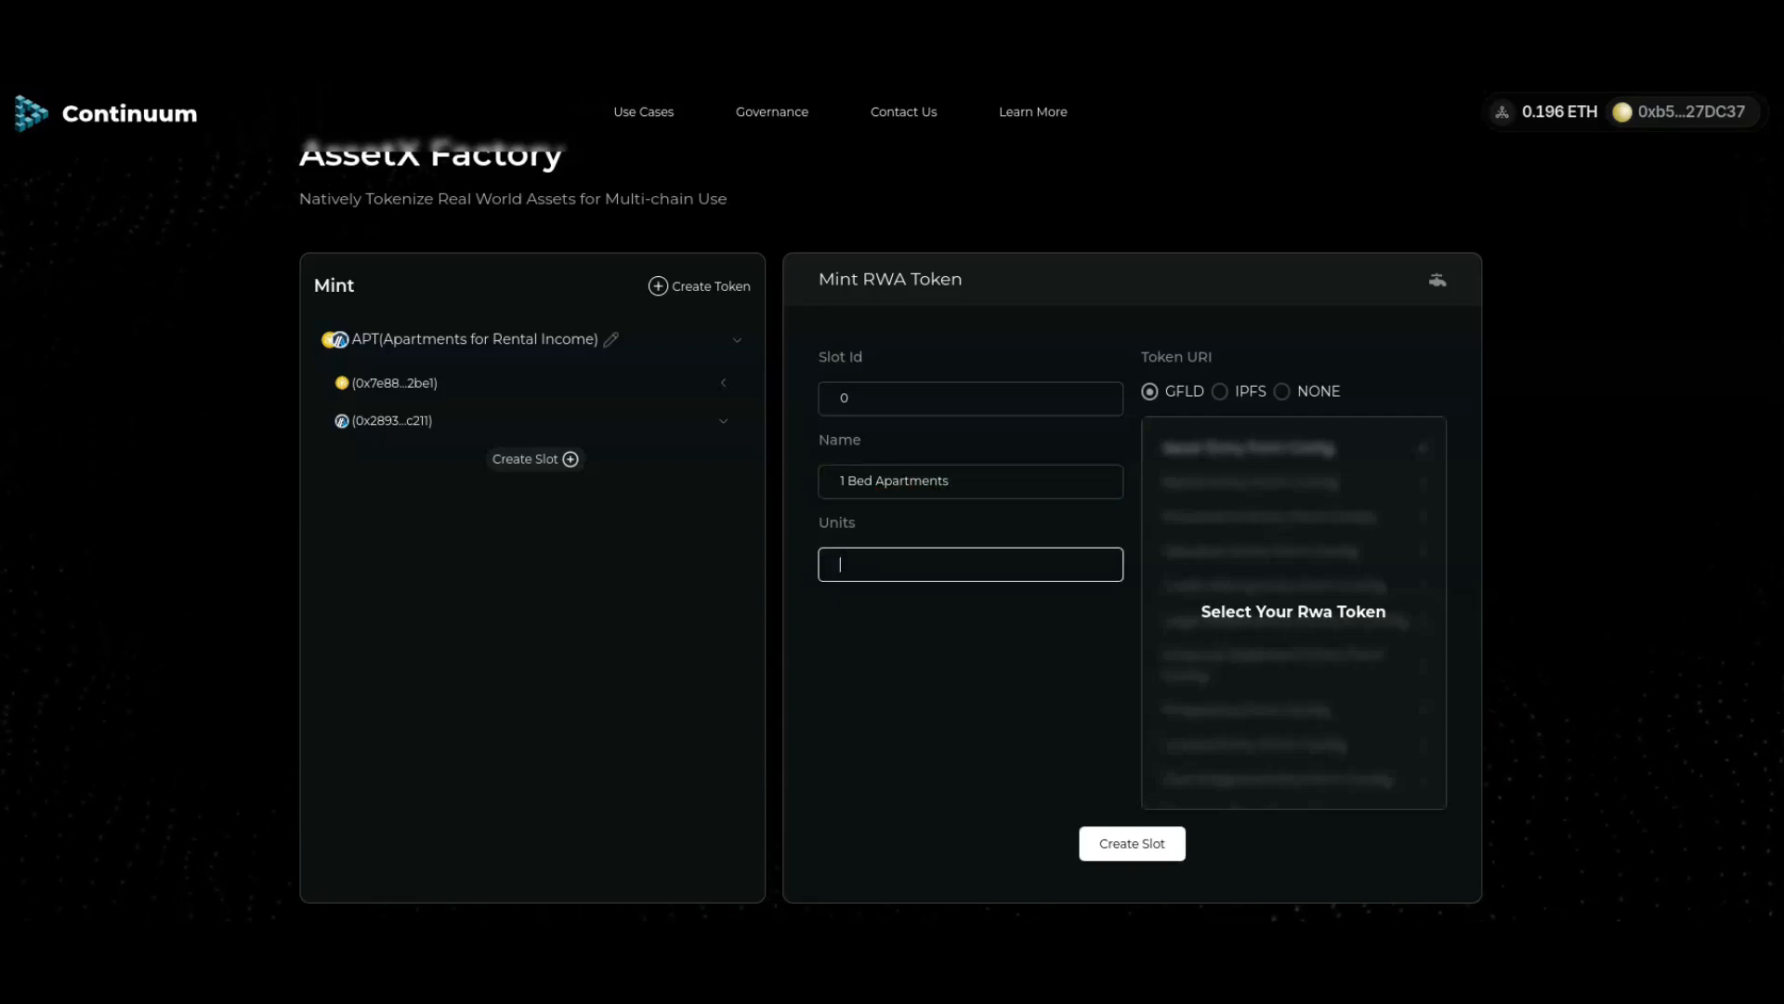
text(apartments)
Step: Submit the 1 Bed Apartments slot, approve it in MetaMask, and reload the page
click(1132, 844)
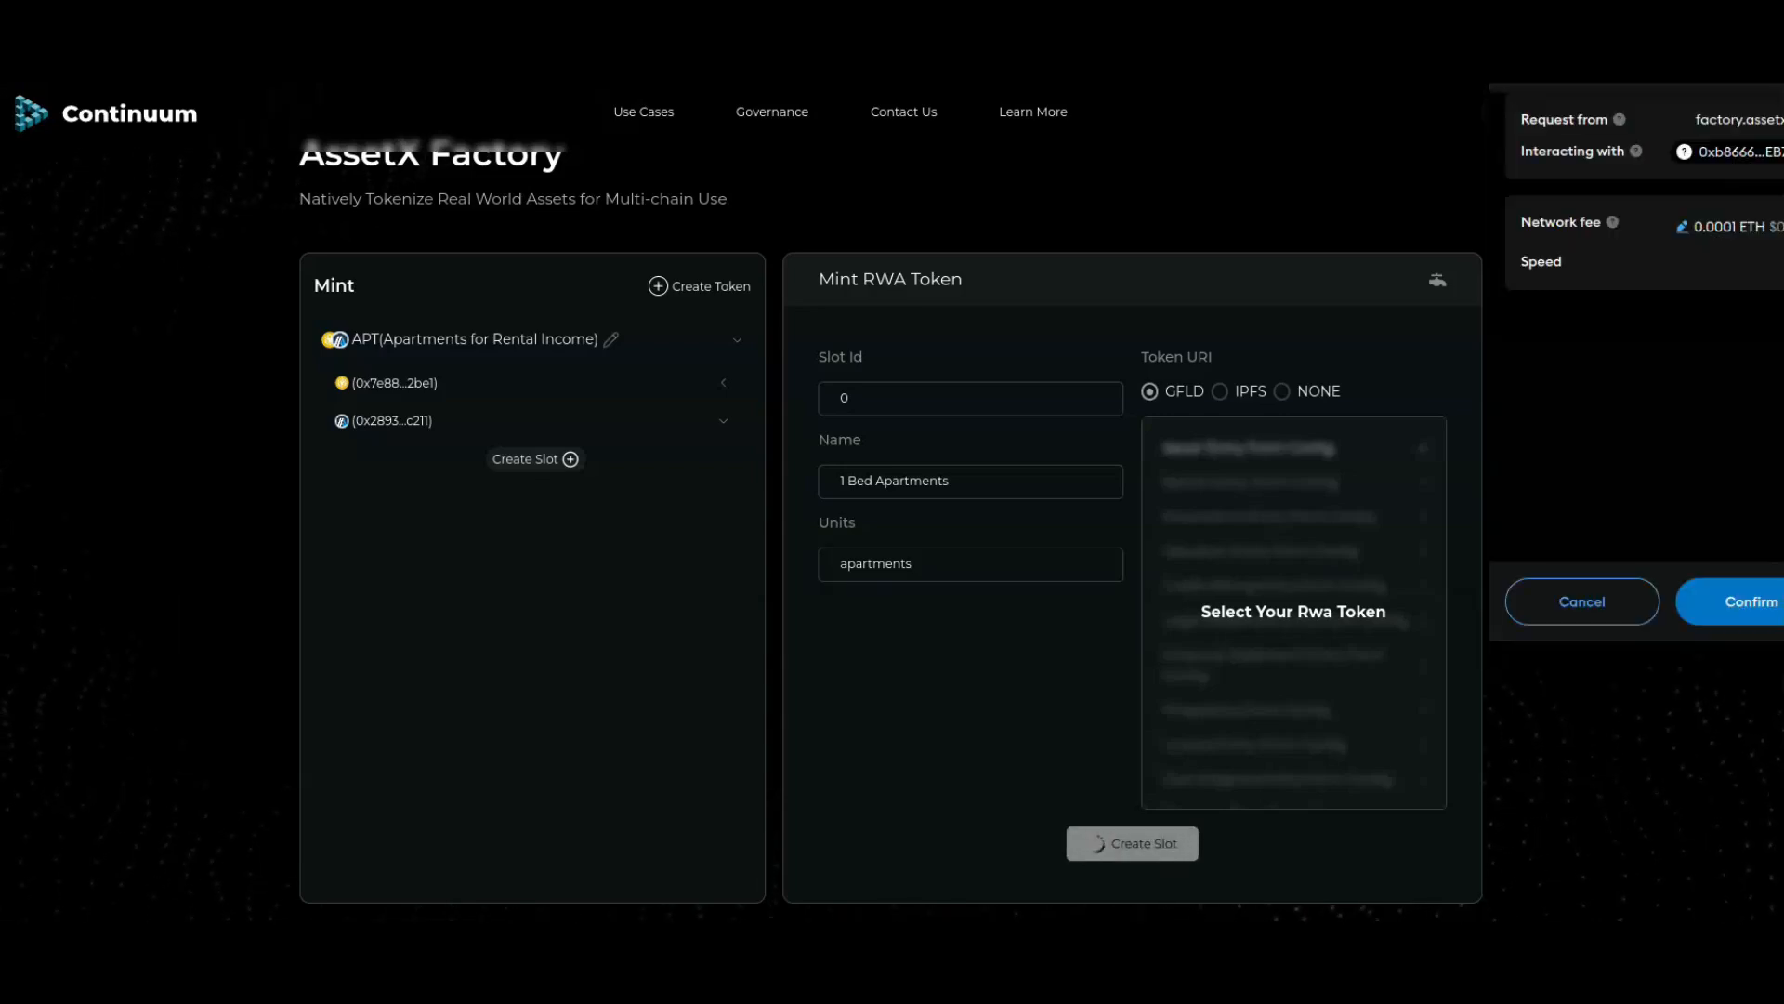
click(1752, 601)
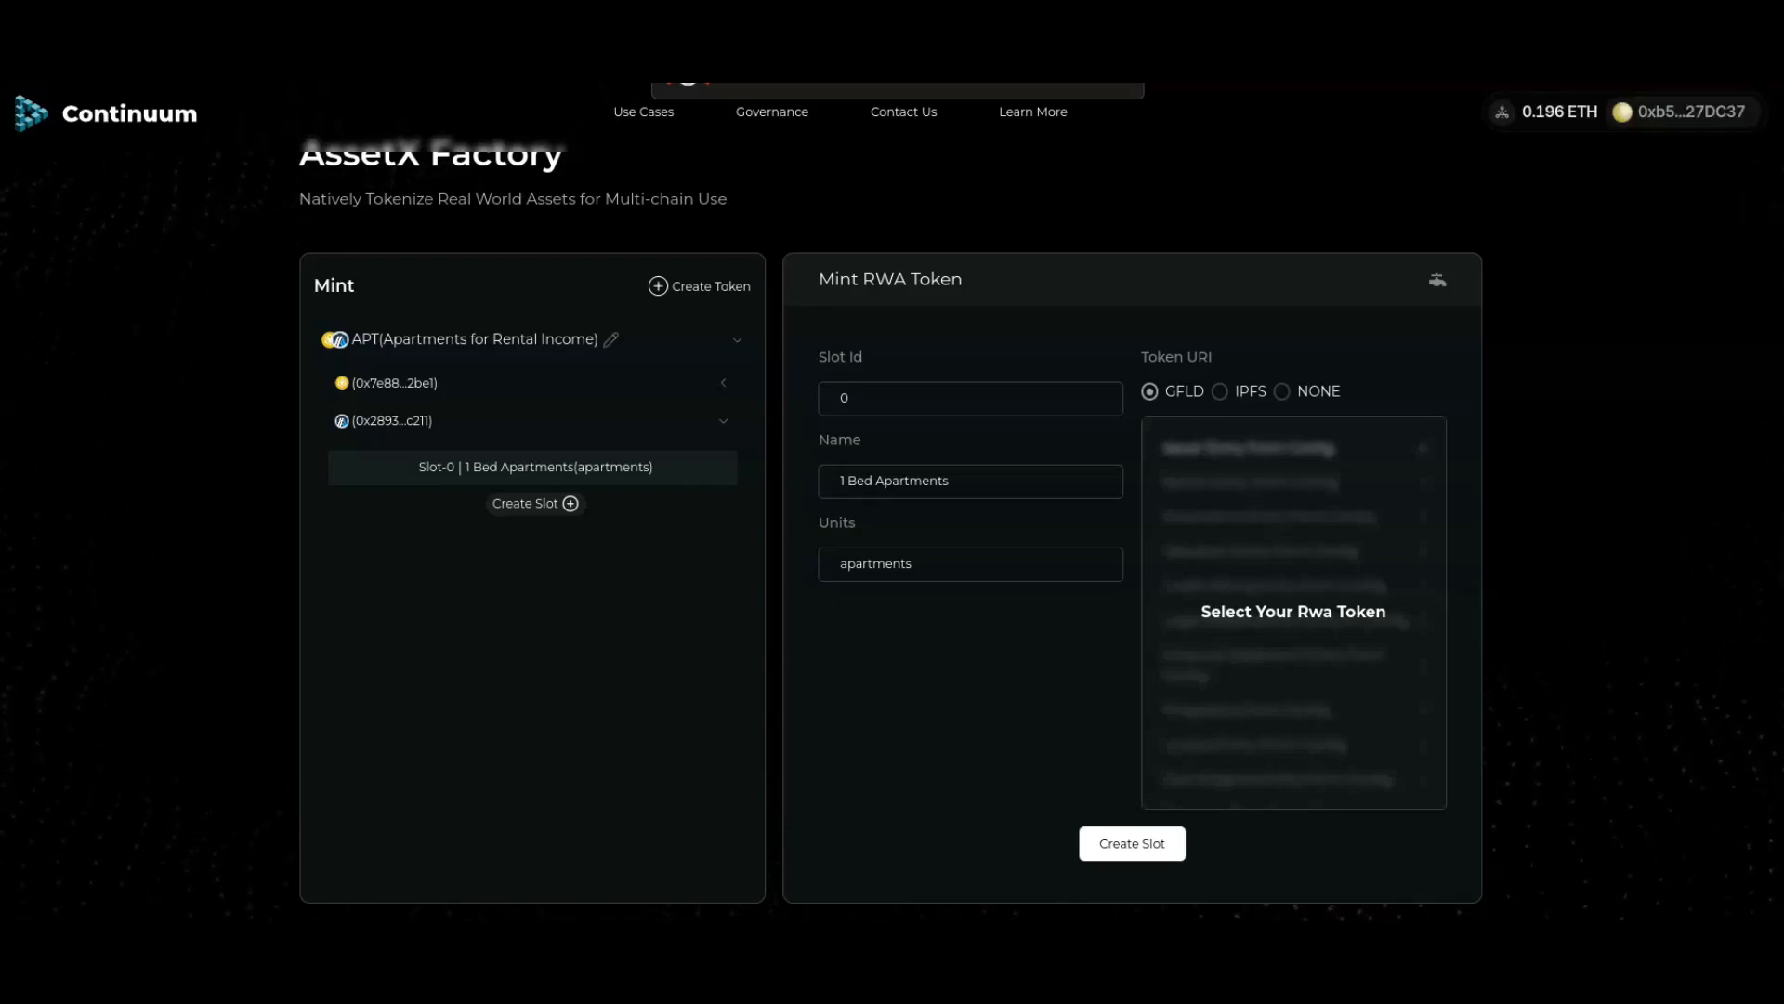
click(533, 383)
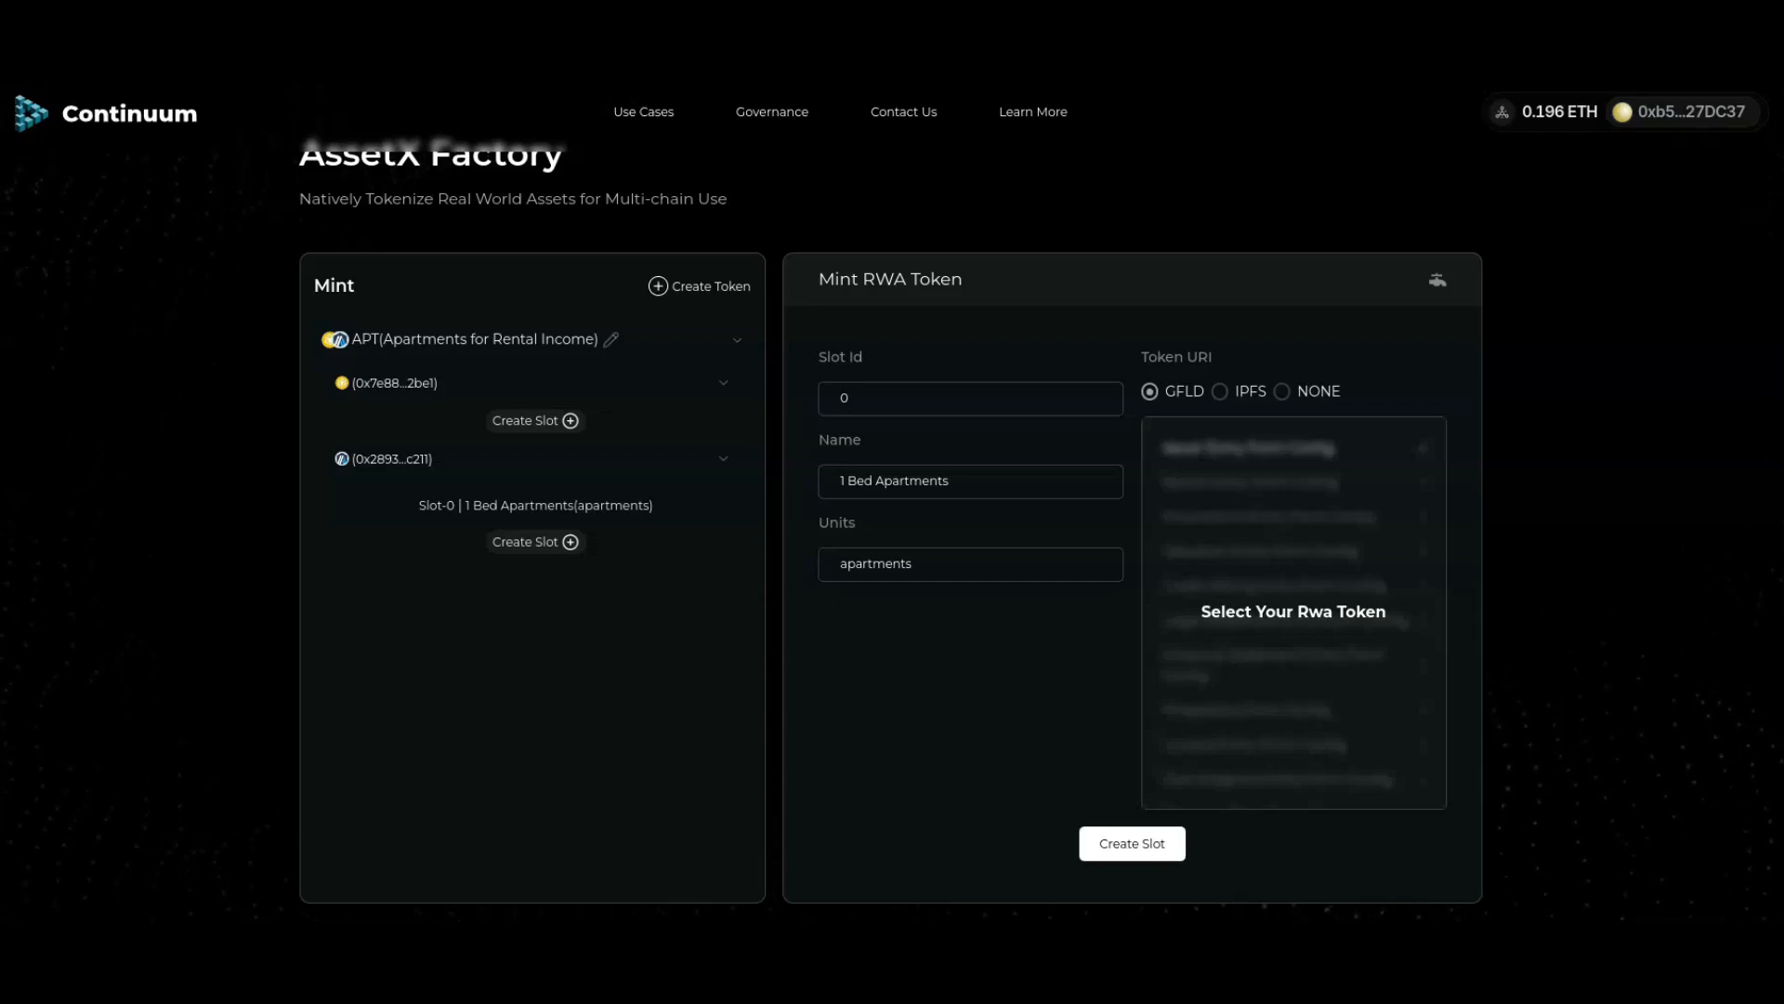
click(78, 62)
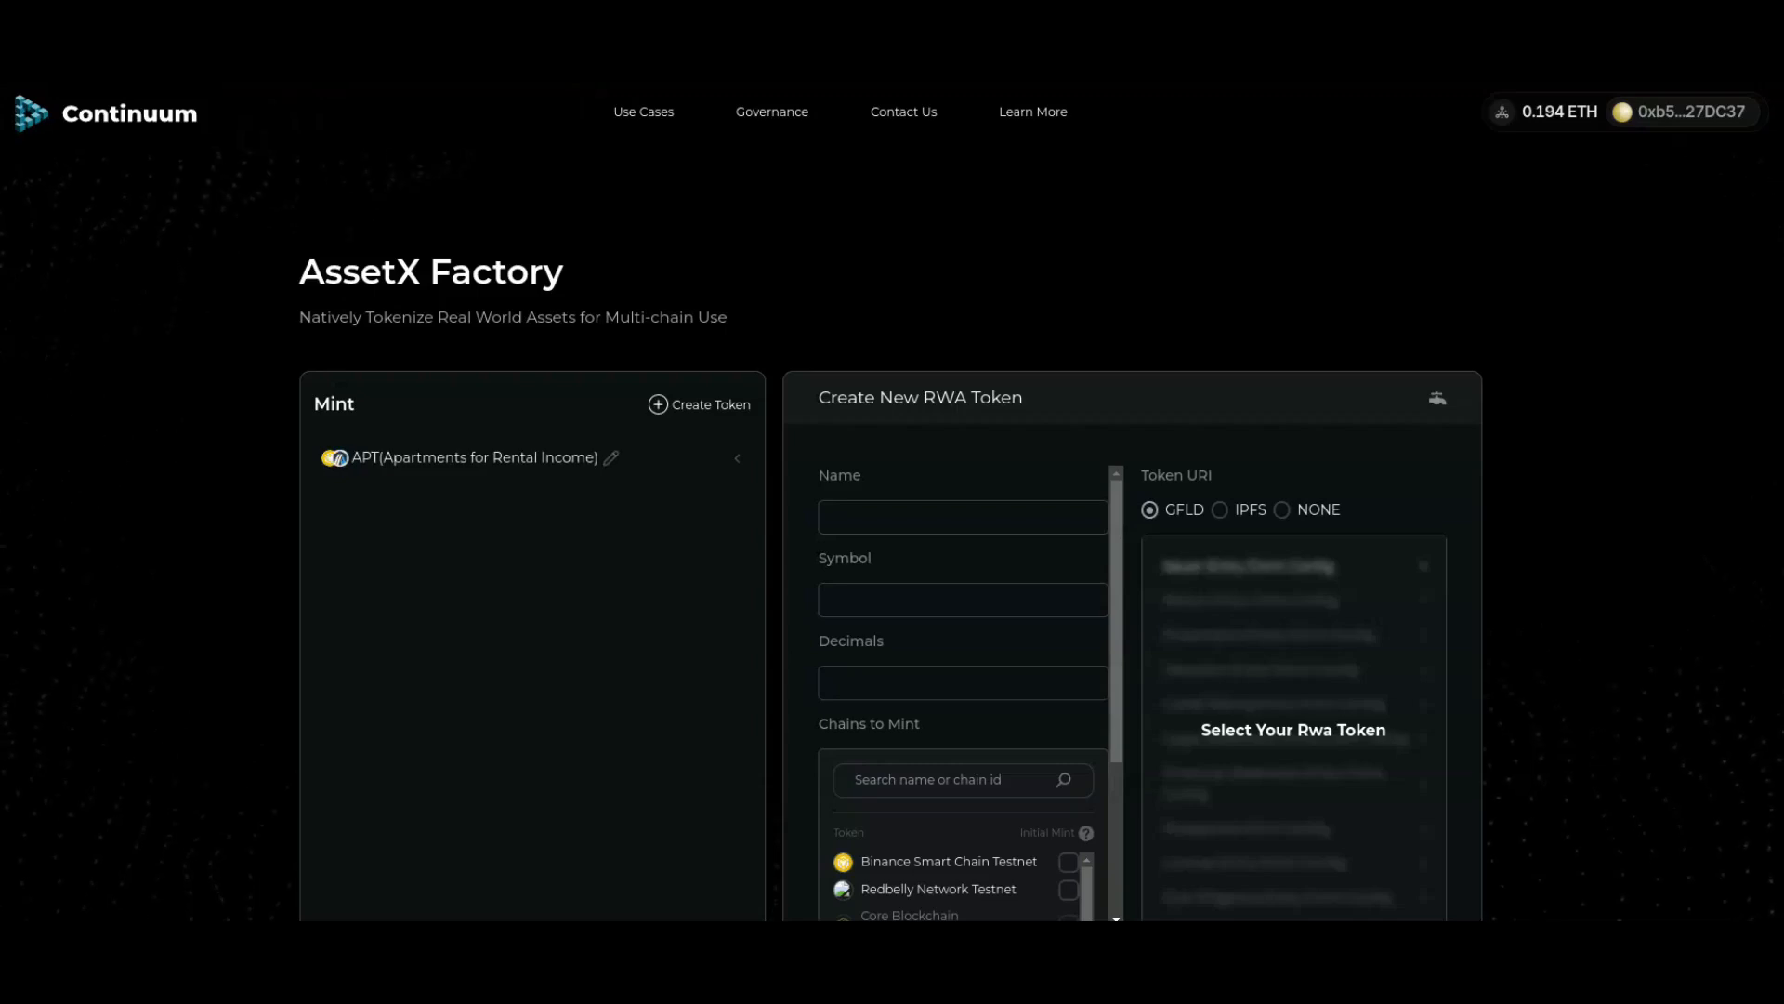
Step: Create Slot Id 1, '2 Bed Apartments' with units 'apartments', and approve it in MetaMask
click(737, 458)
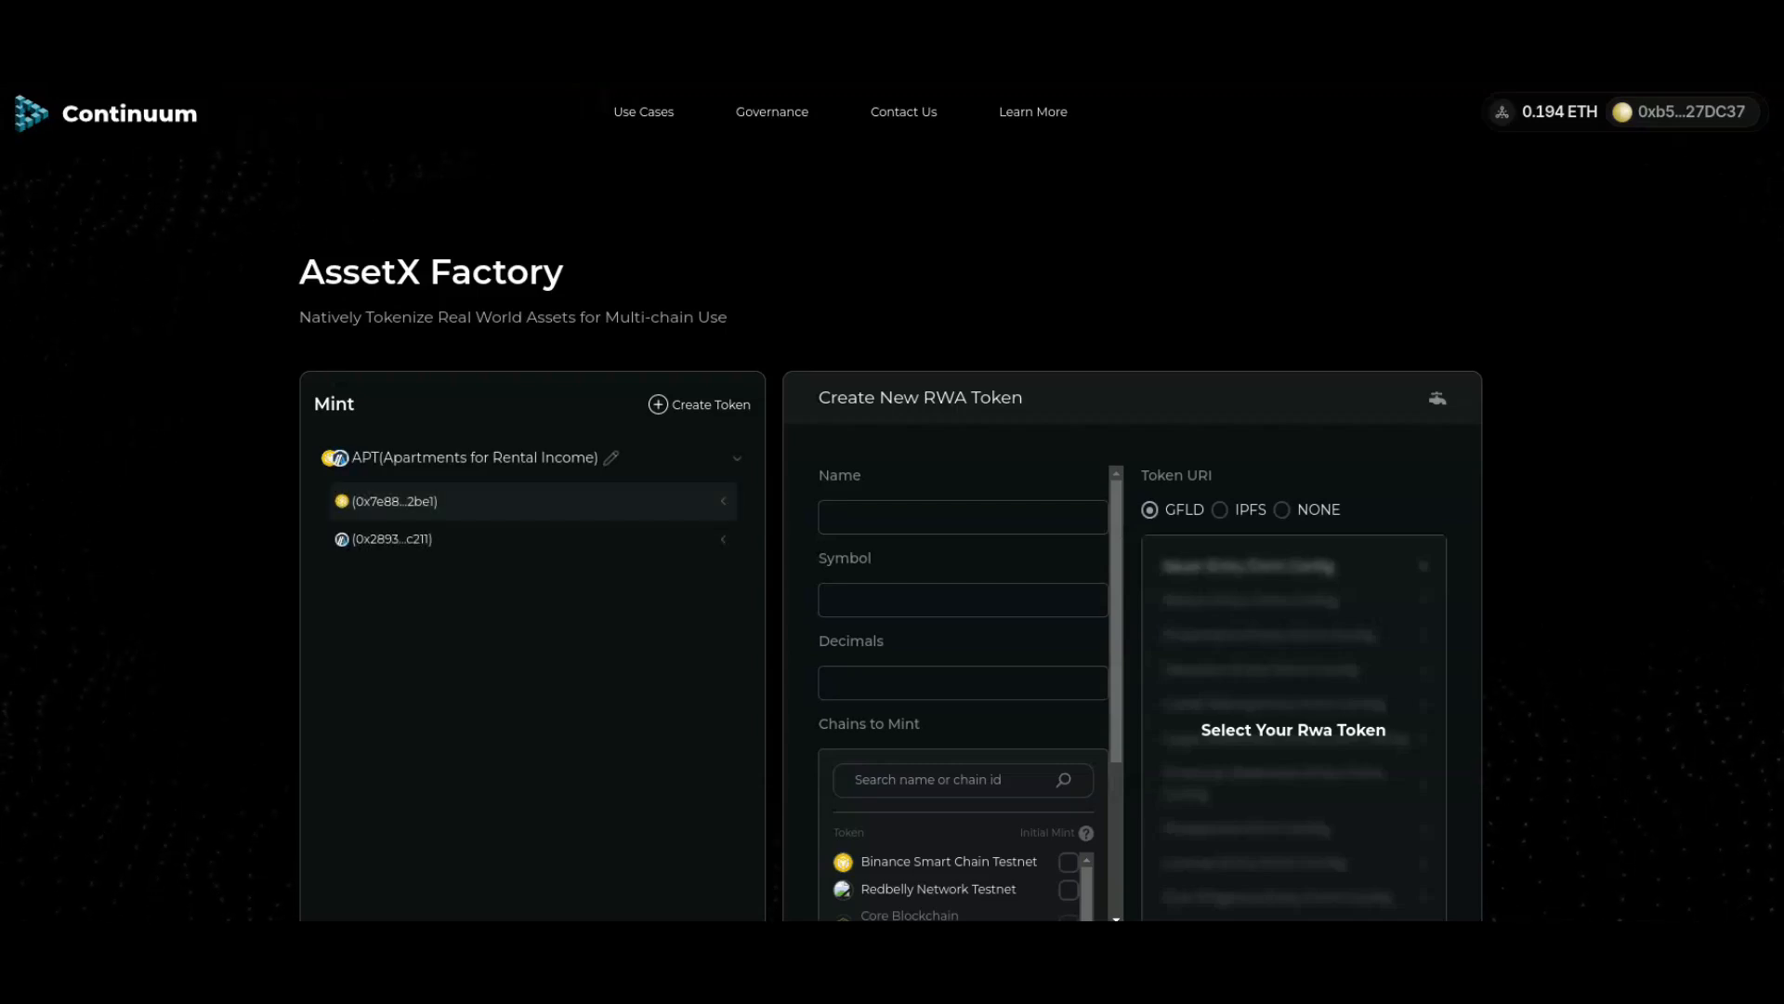
click(723, 539)
click(723, 501)
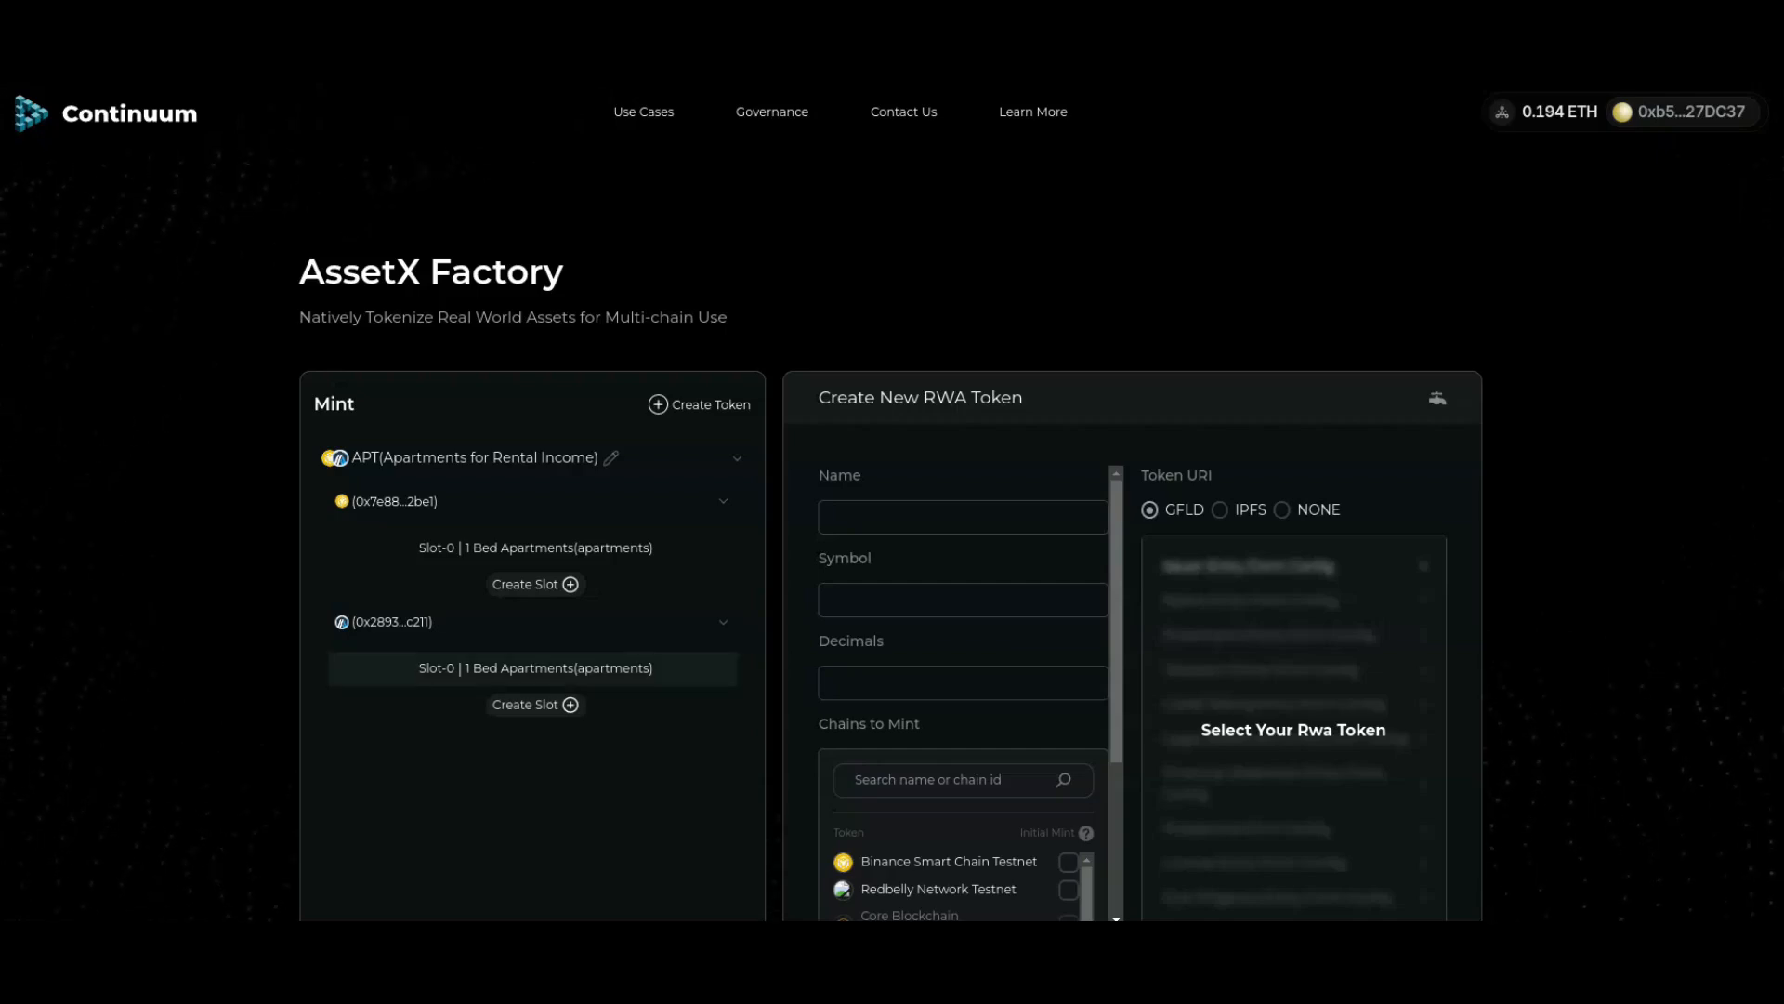
click(536, 704)
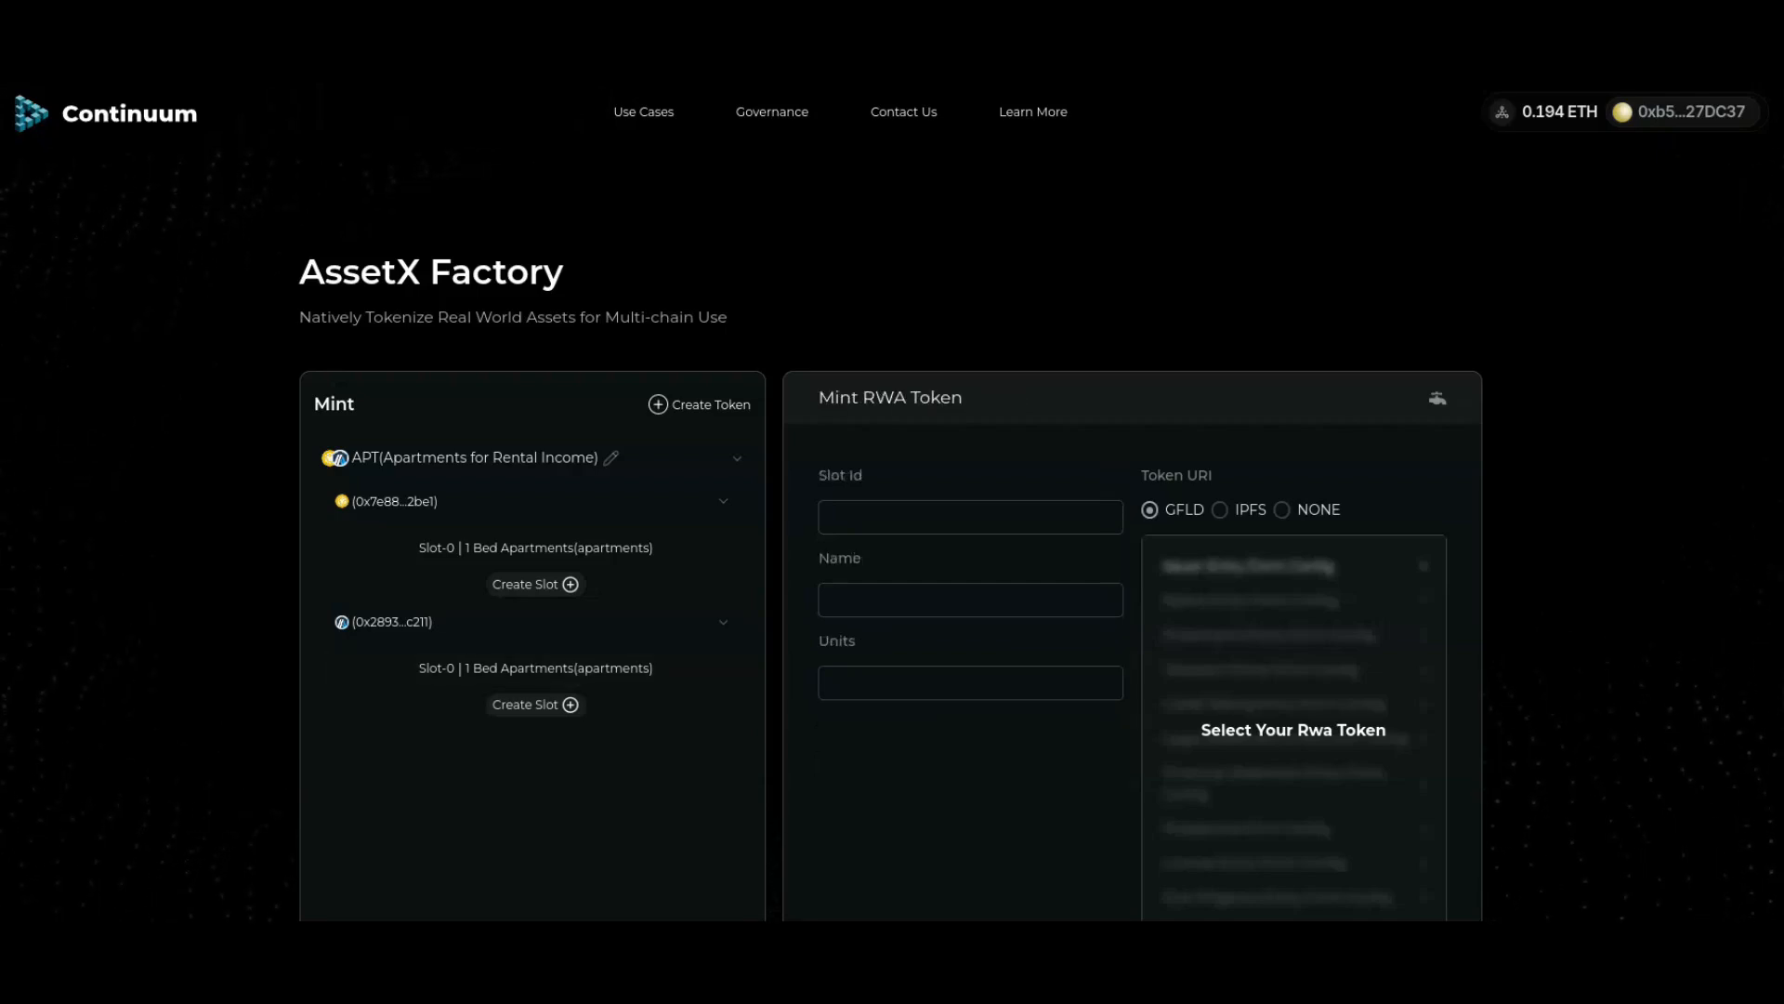
click(971, 517)
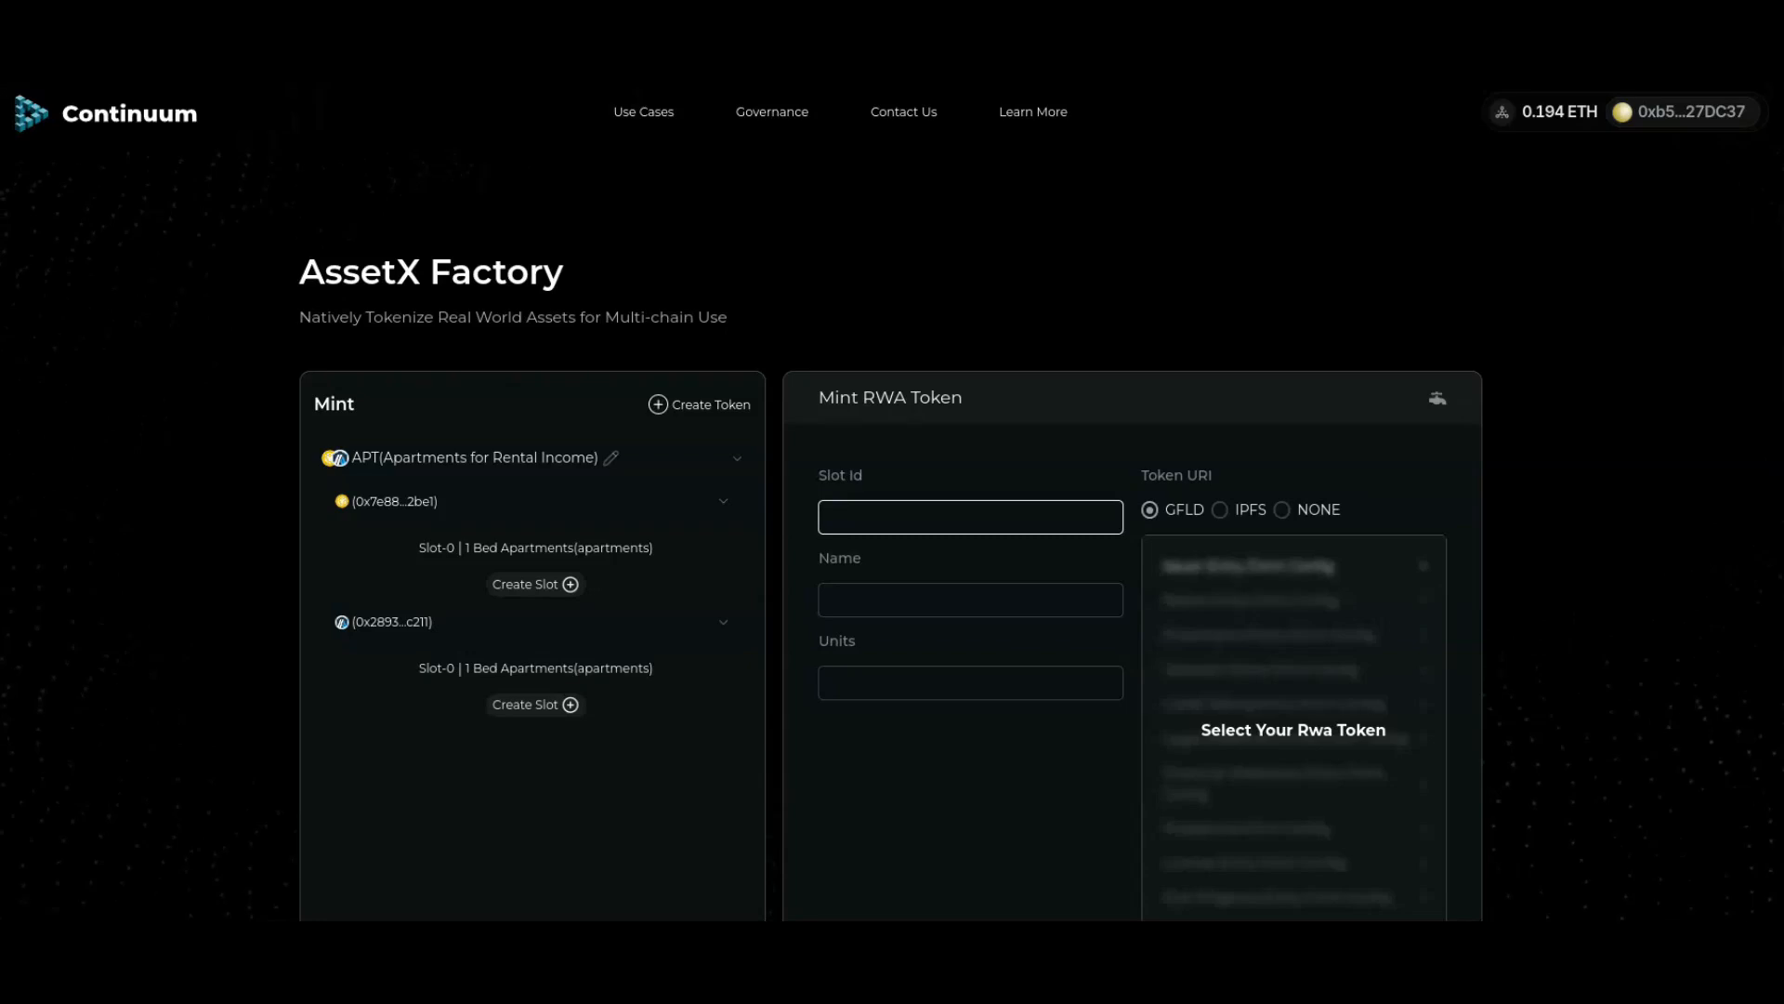
click(970, 599)
text(2)
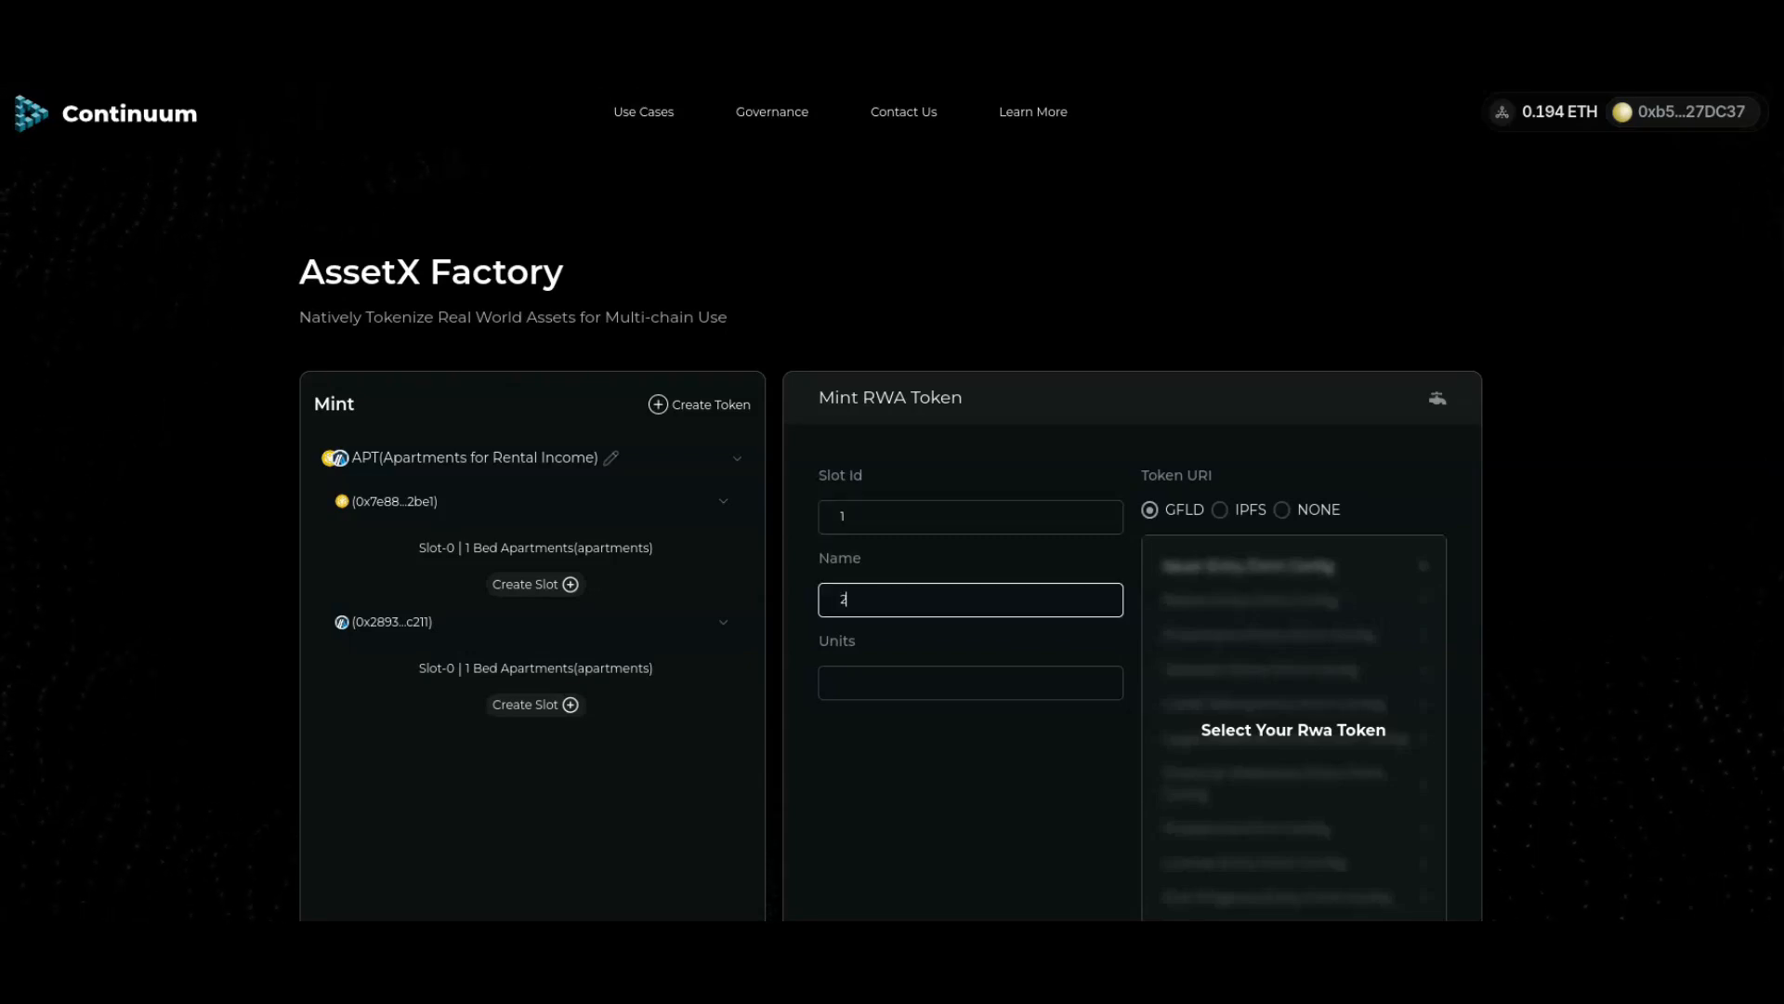
text( Bed Apartments)
click(970, 683)
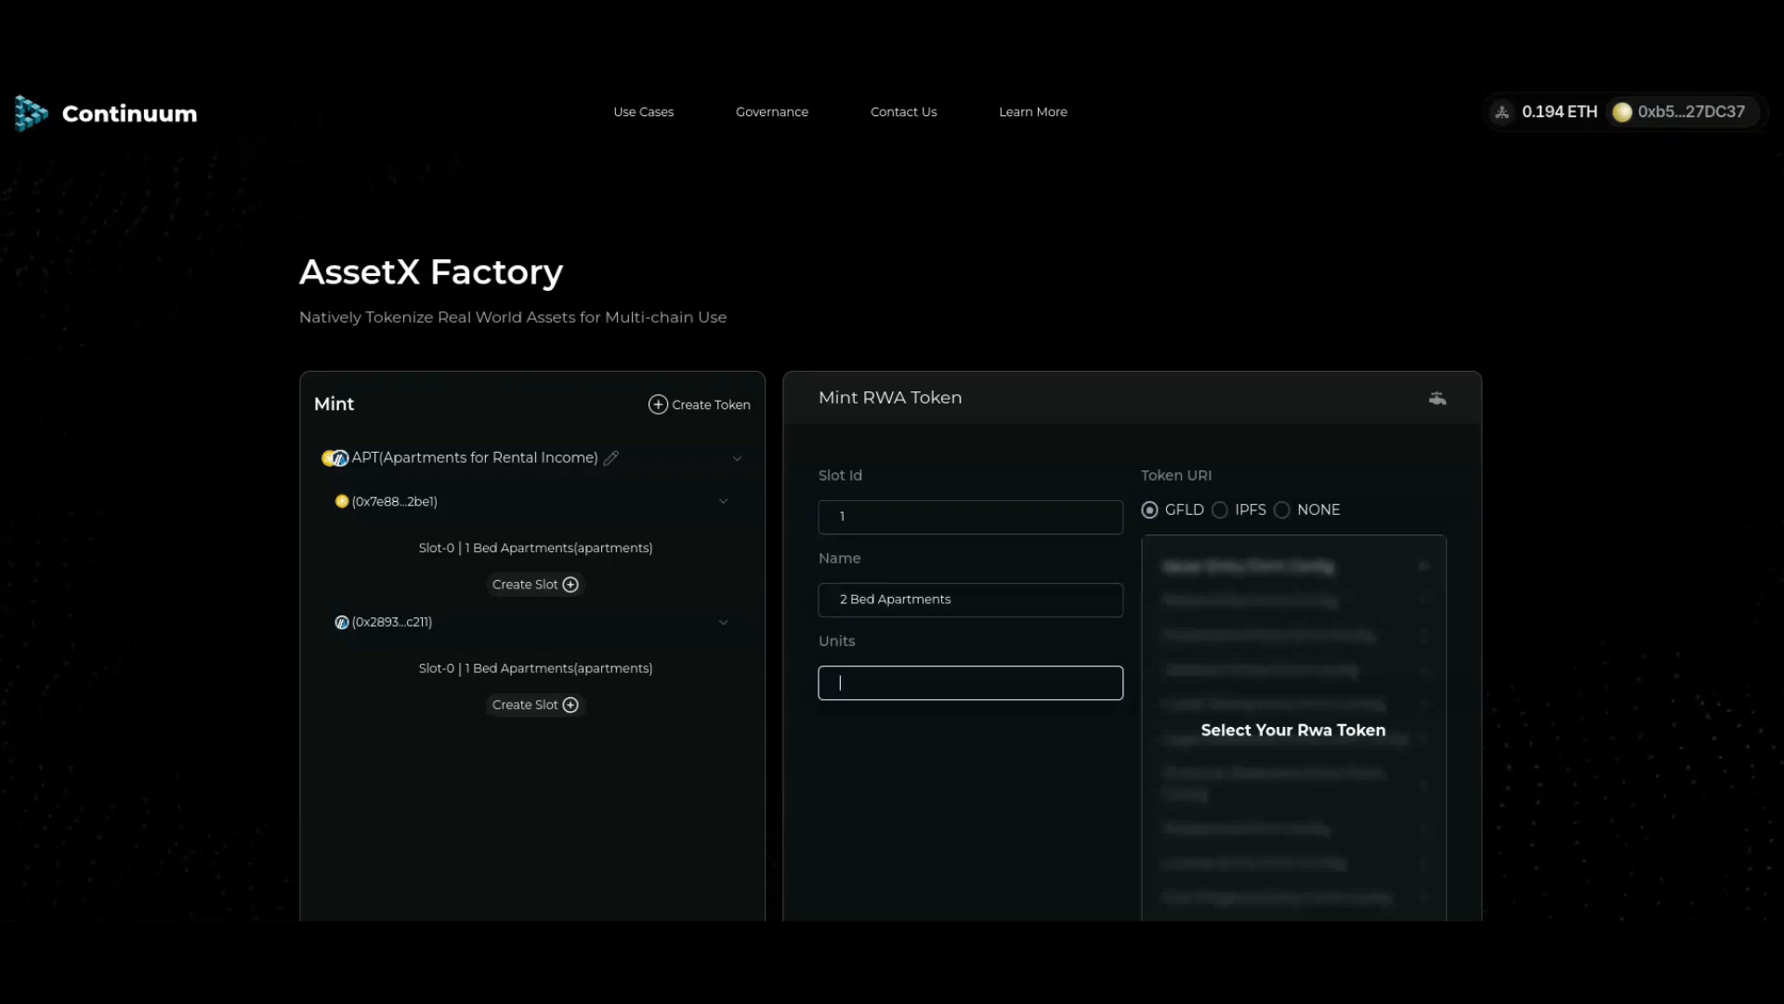
text(apartments)
scroll(1132, 650, down, 2)
click(1132, 843)
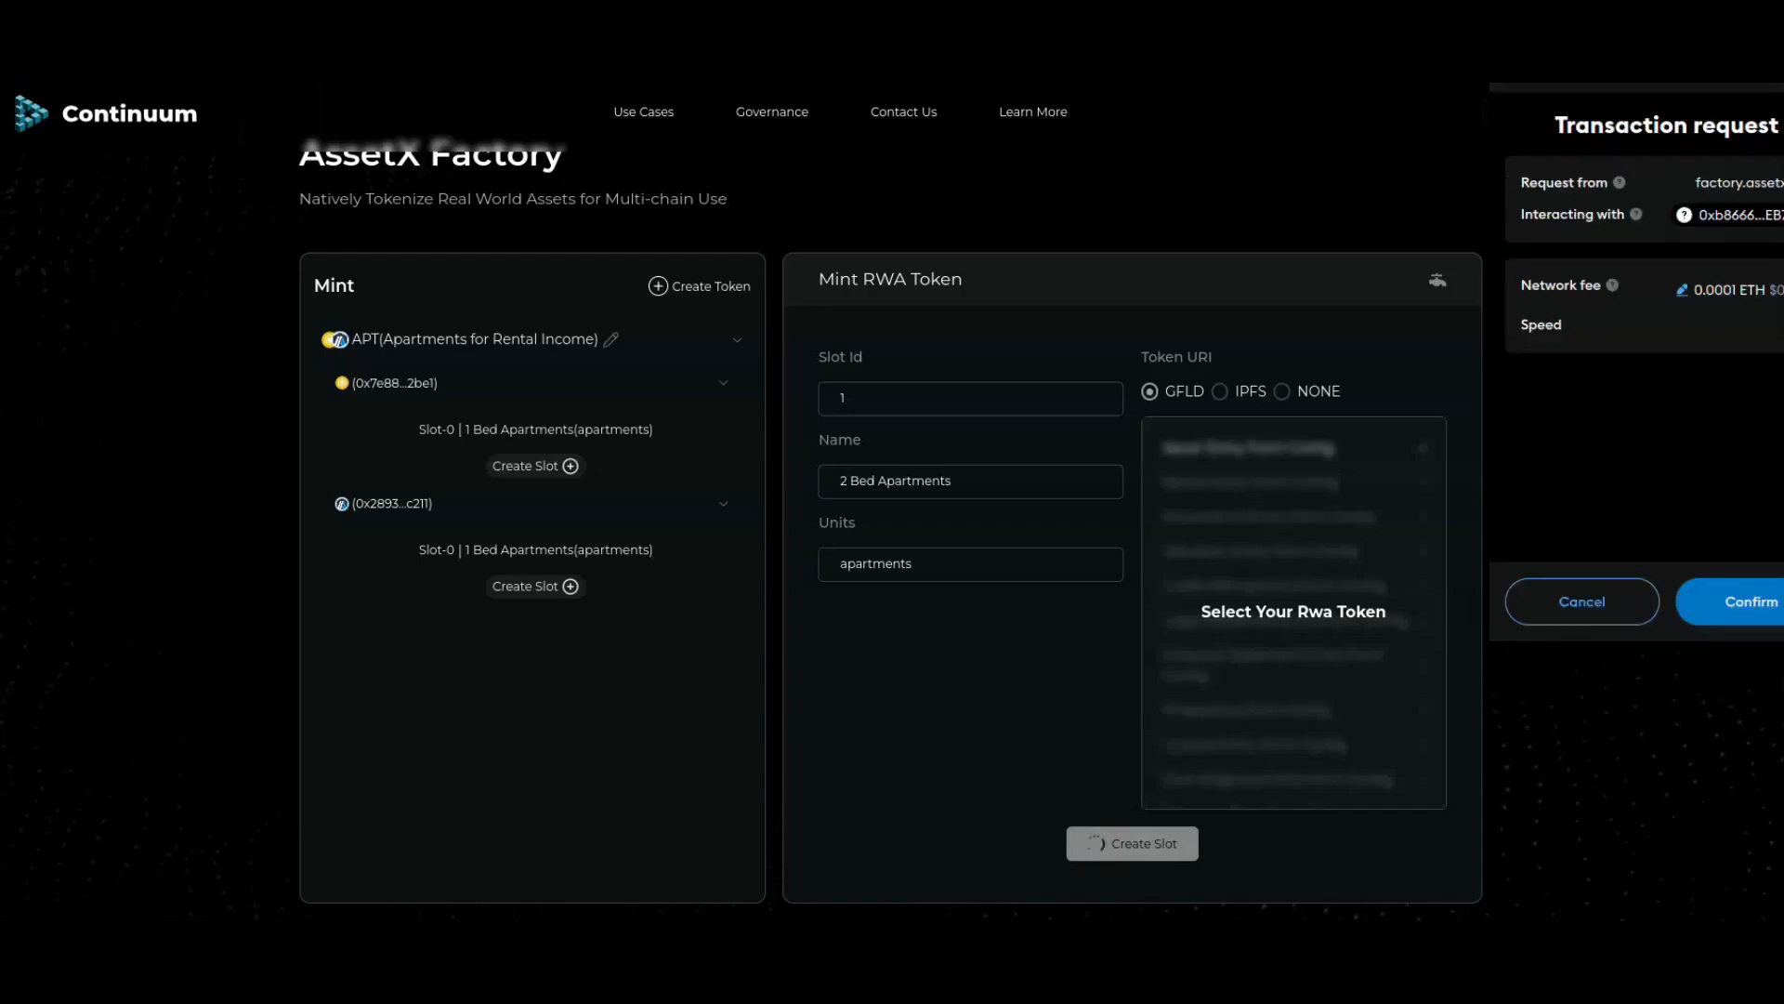
click(1752, 601)
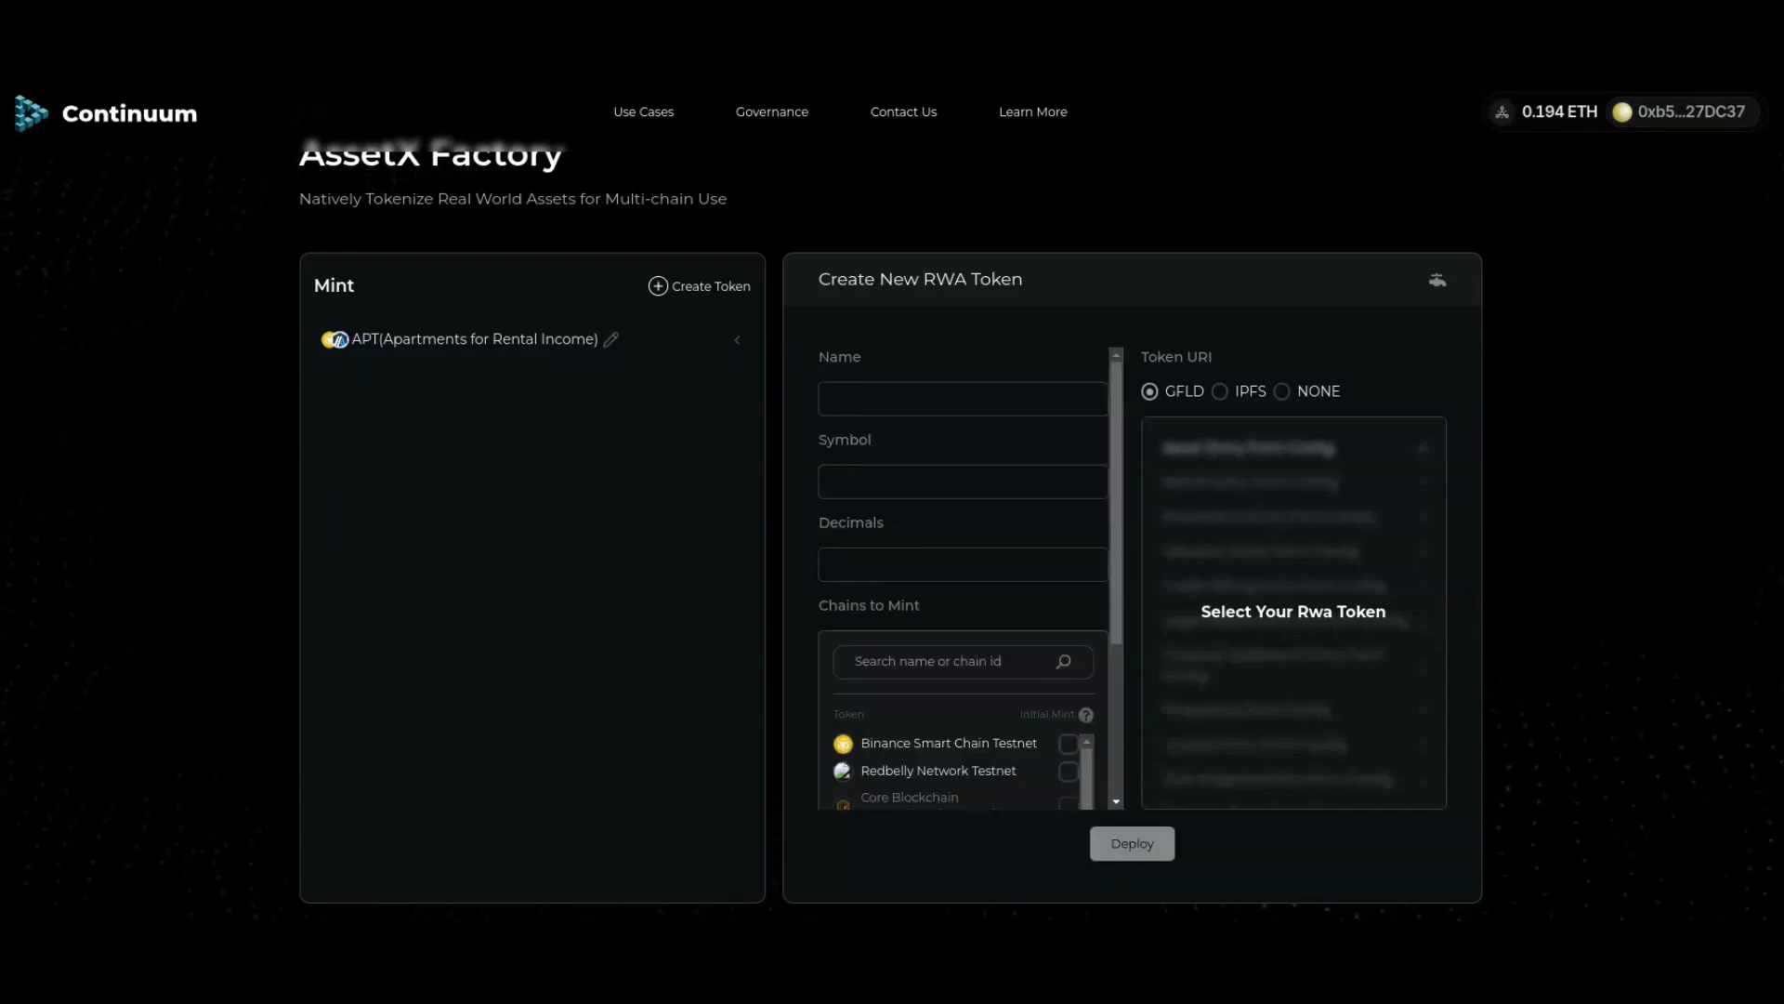
Step: Expand the APT token and both of its contracts to show their slots
click(533, 339)
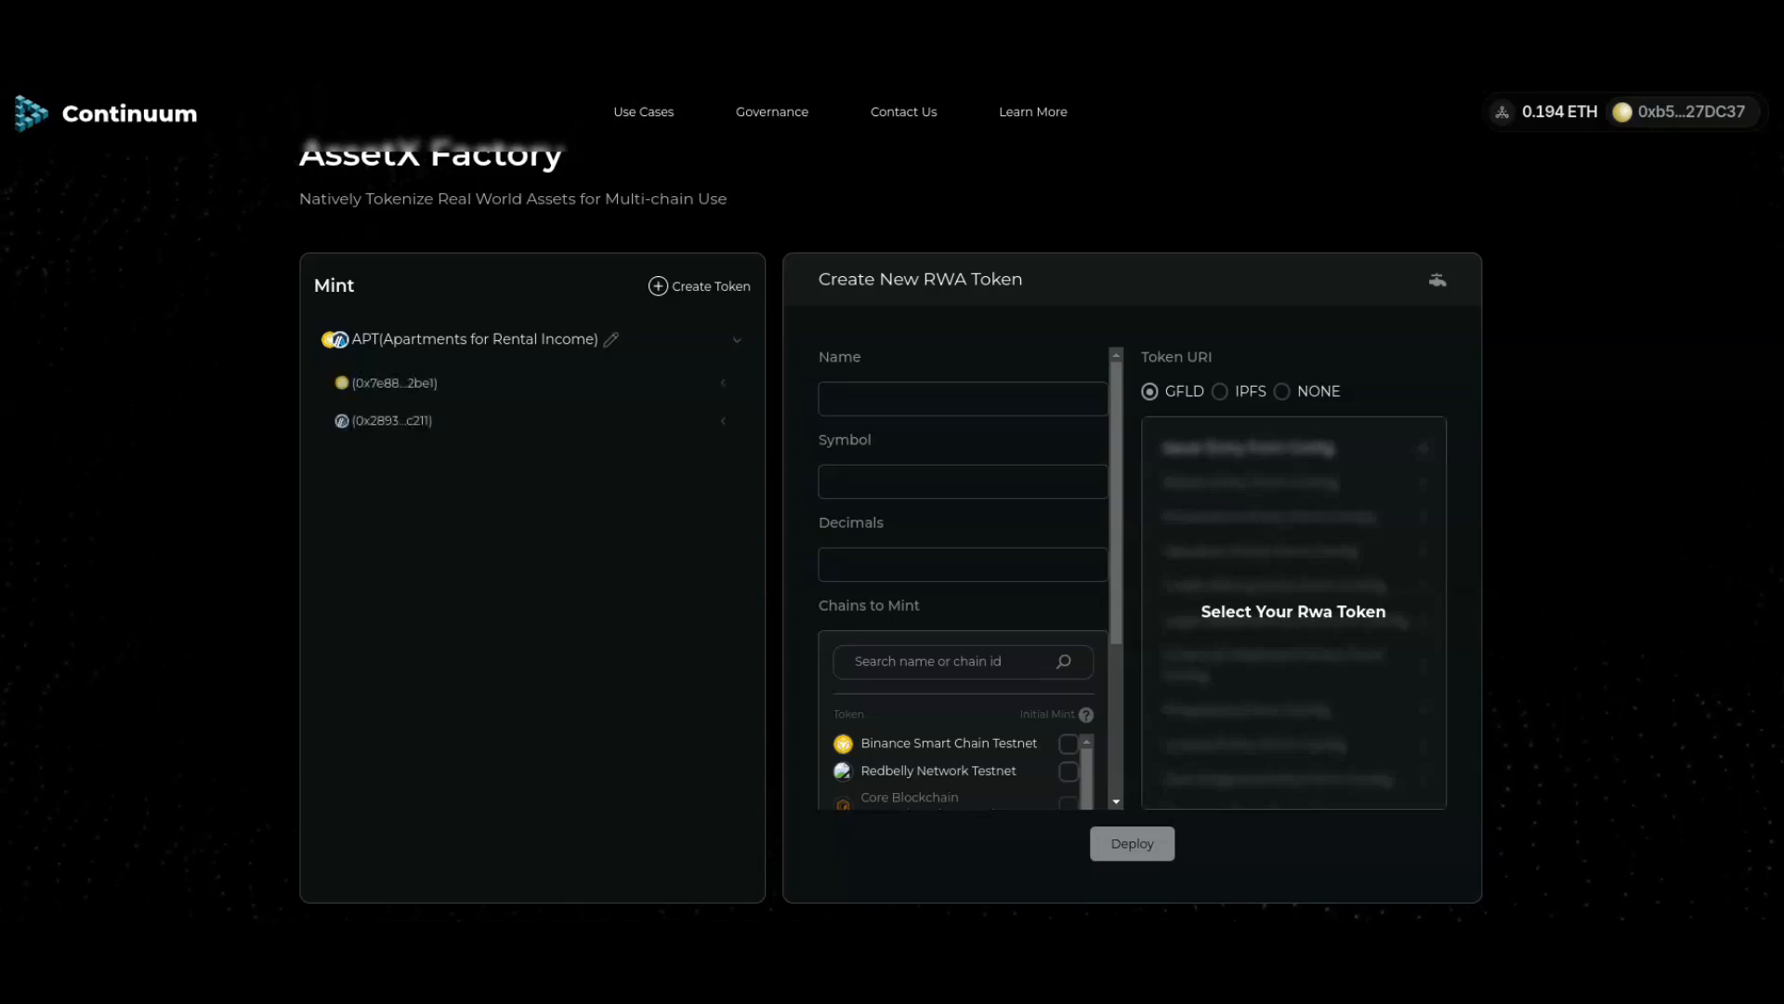
click(533, 421)
click(533, 383)
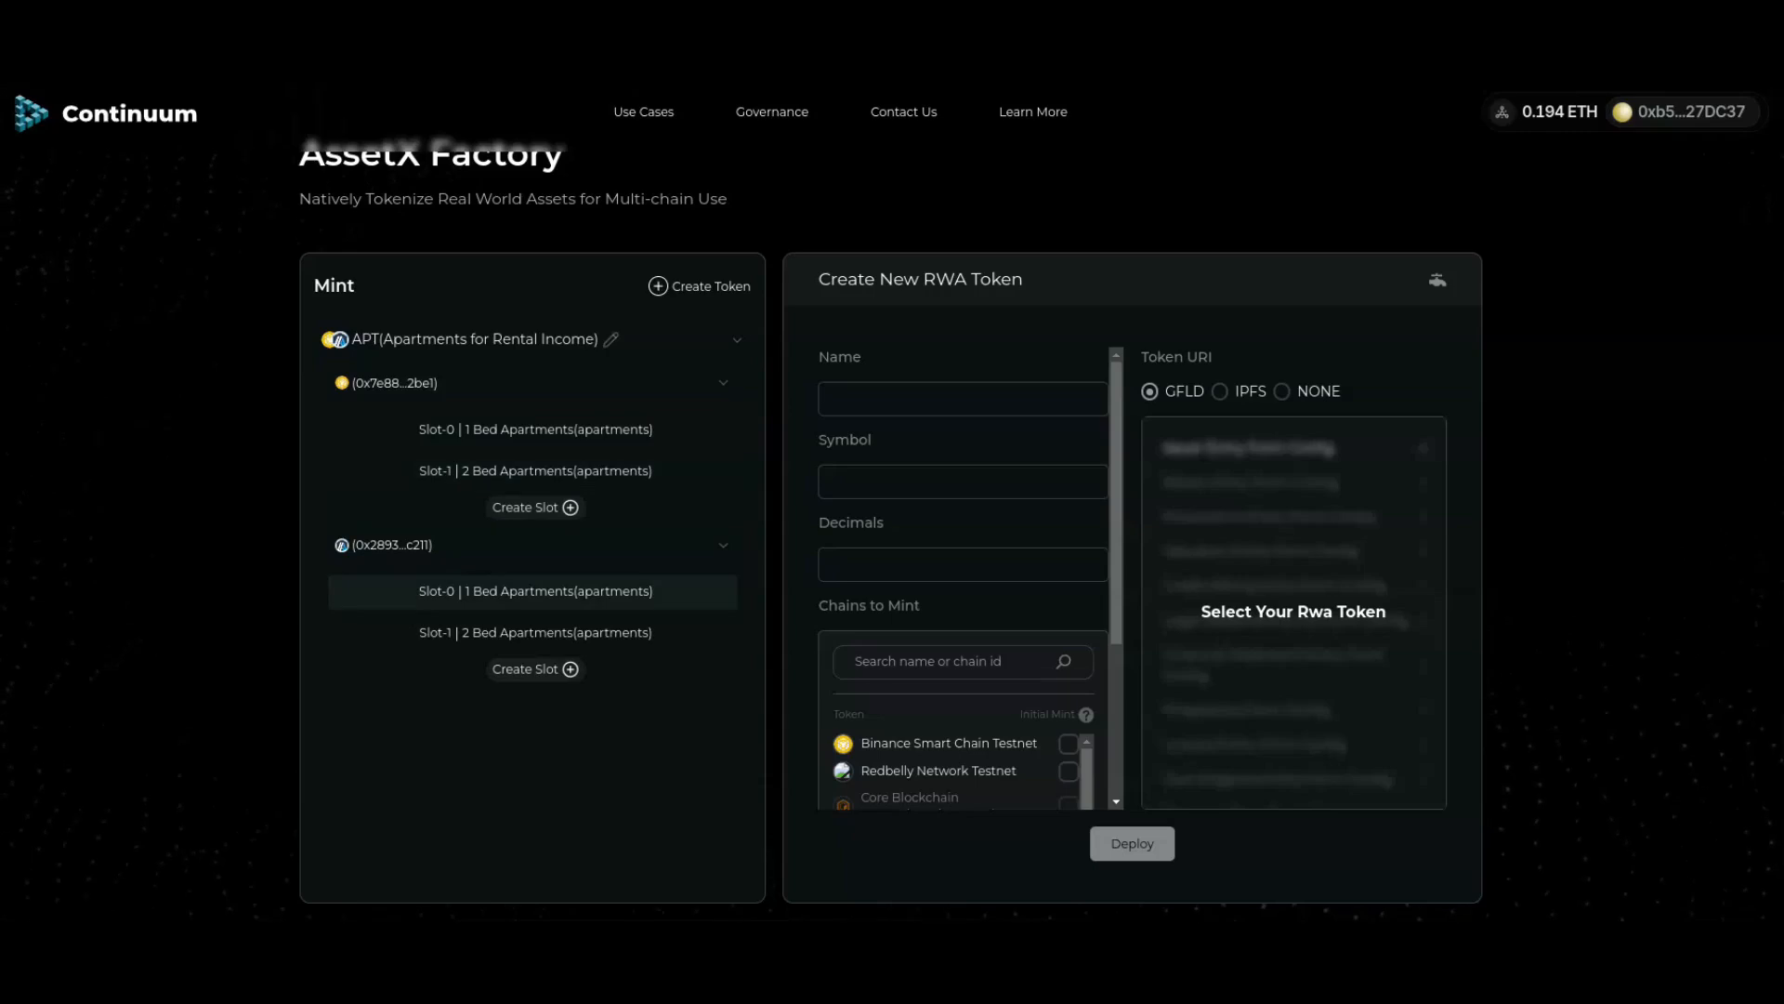
scroll(1375, 904, down, 3)
scroll(890, 502, down, 3)
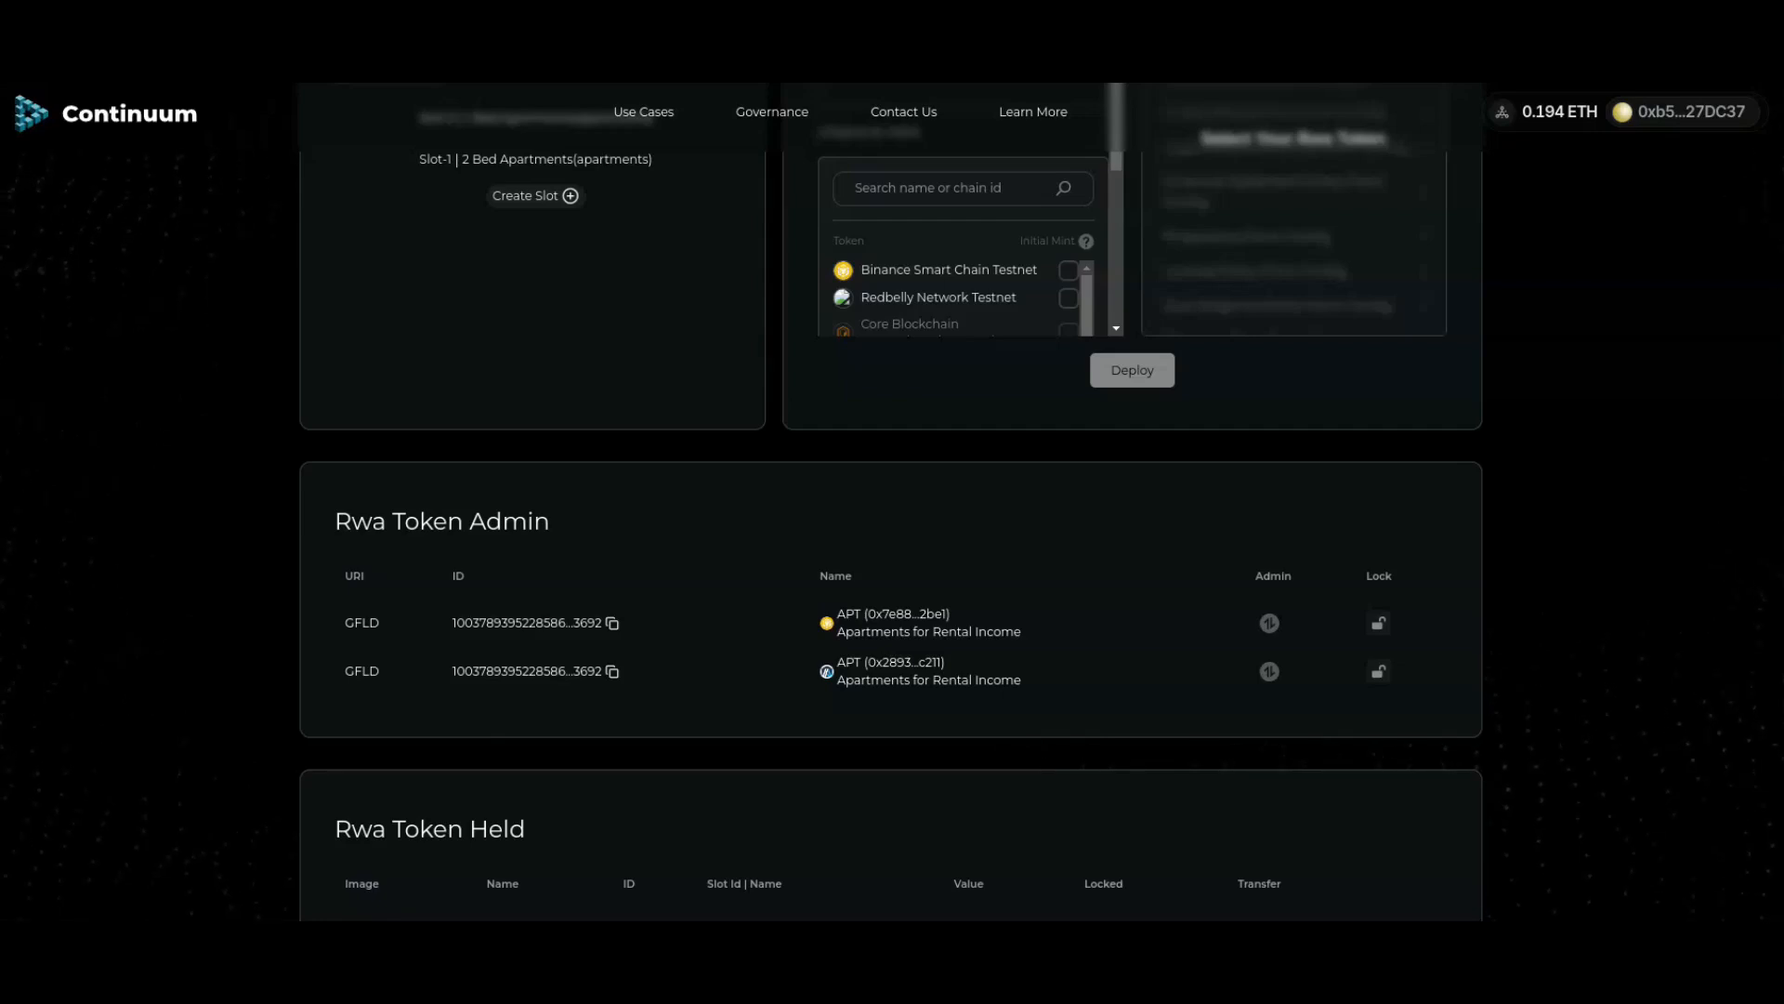
scroll(533, 514, up, 5)
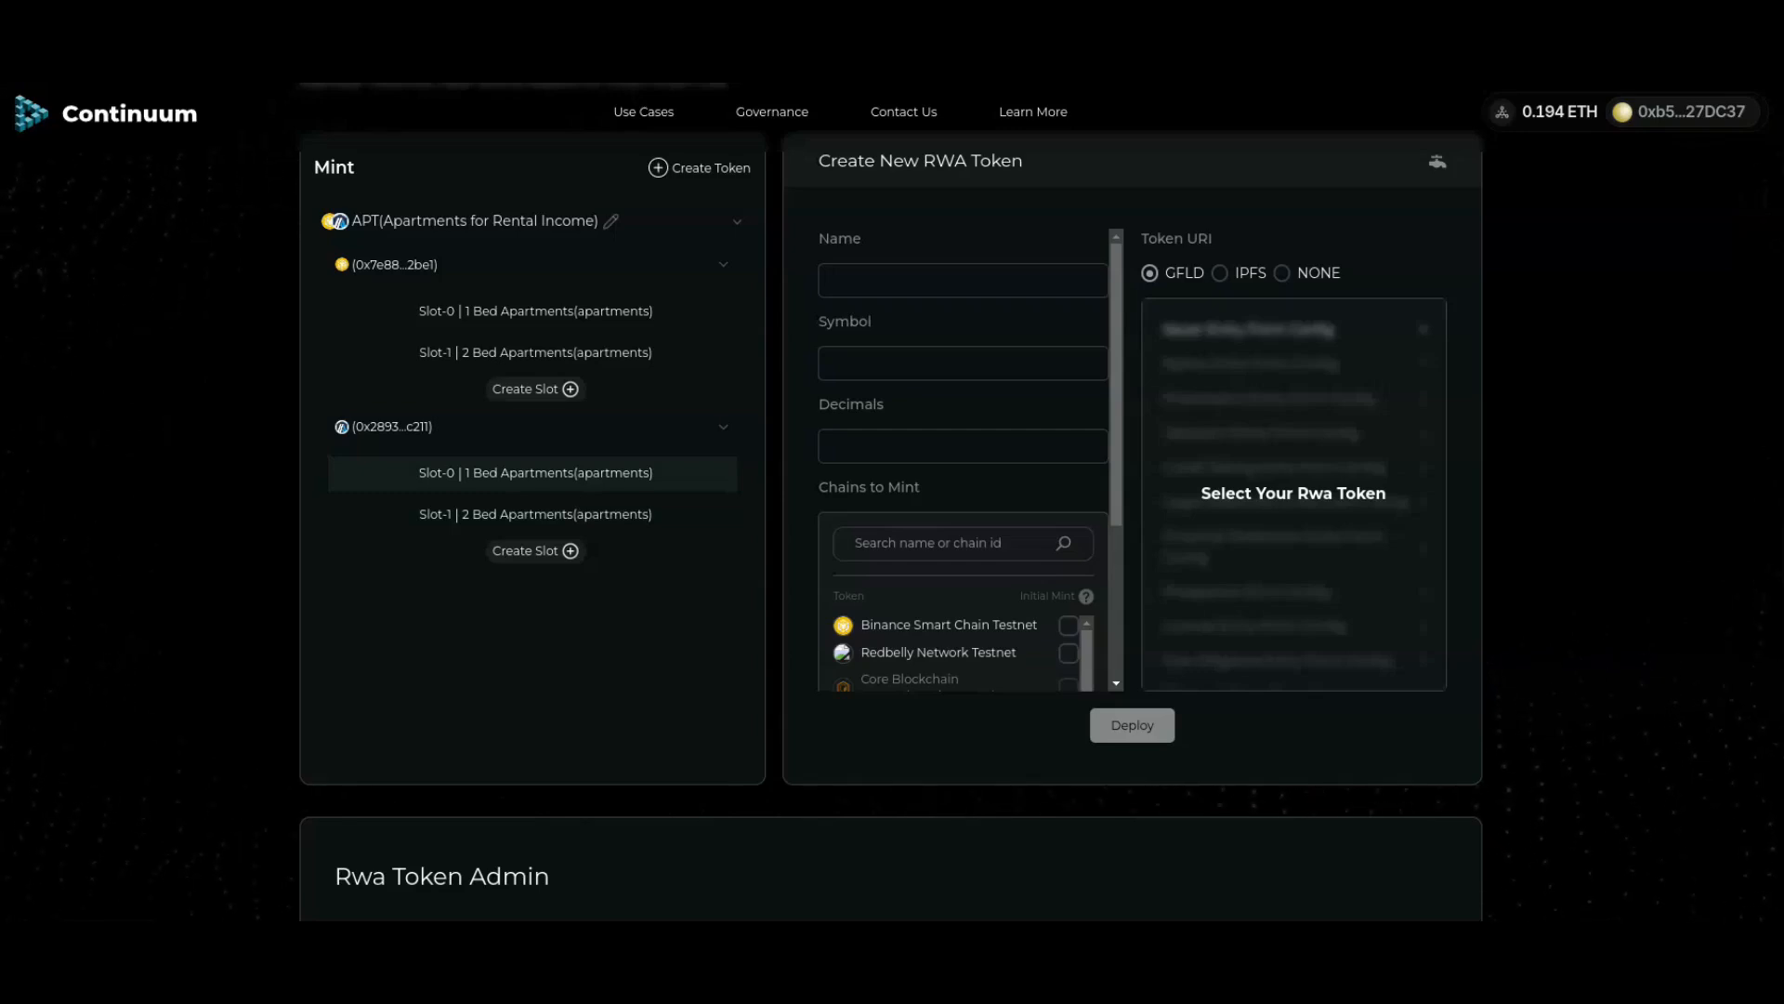
Step: Mint 20.0 of Slot-0 on 0x2893...c211, approve it, and check Rwa Token Held
click(536, 473)
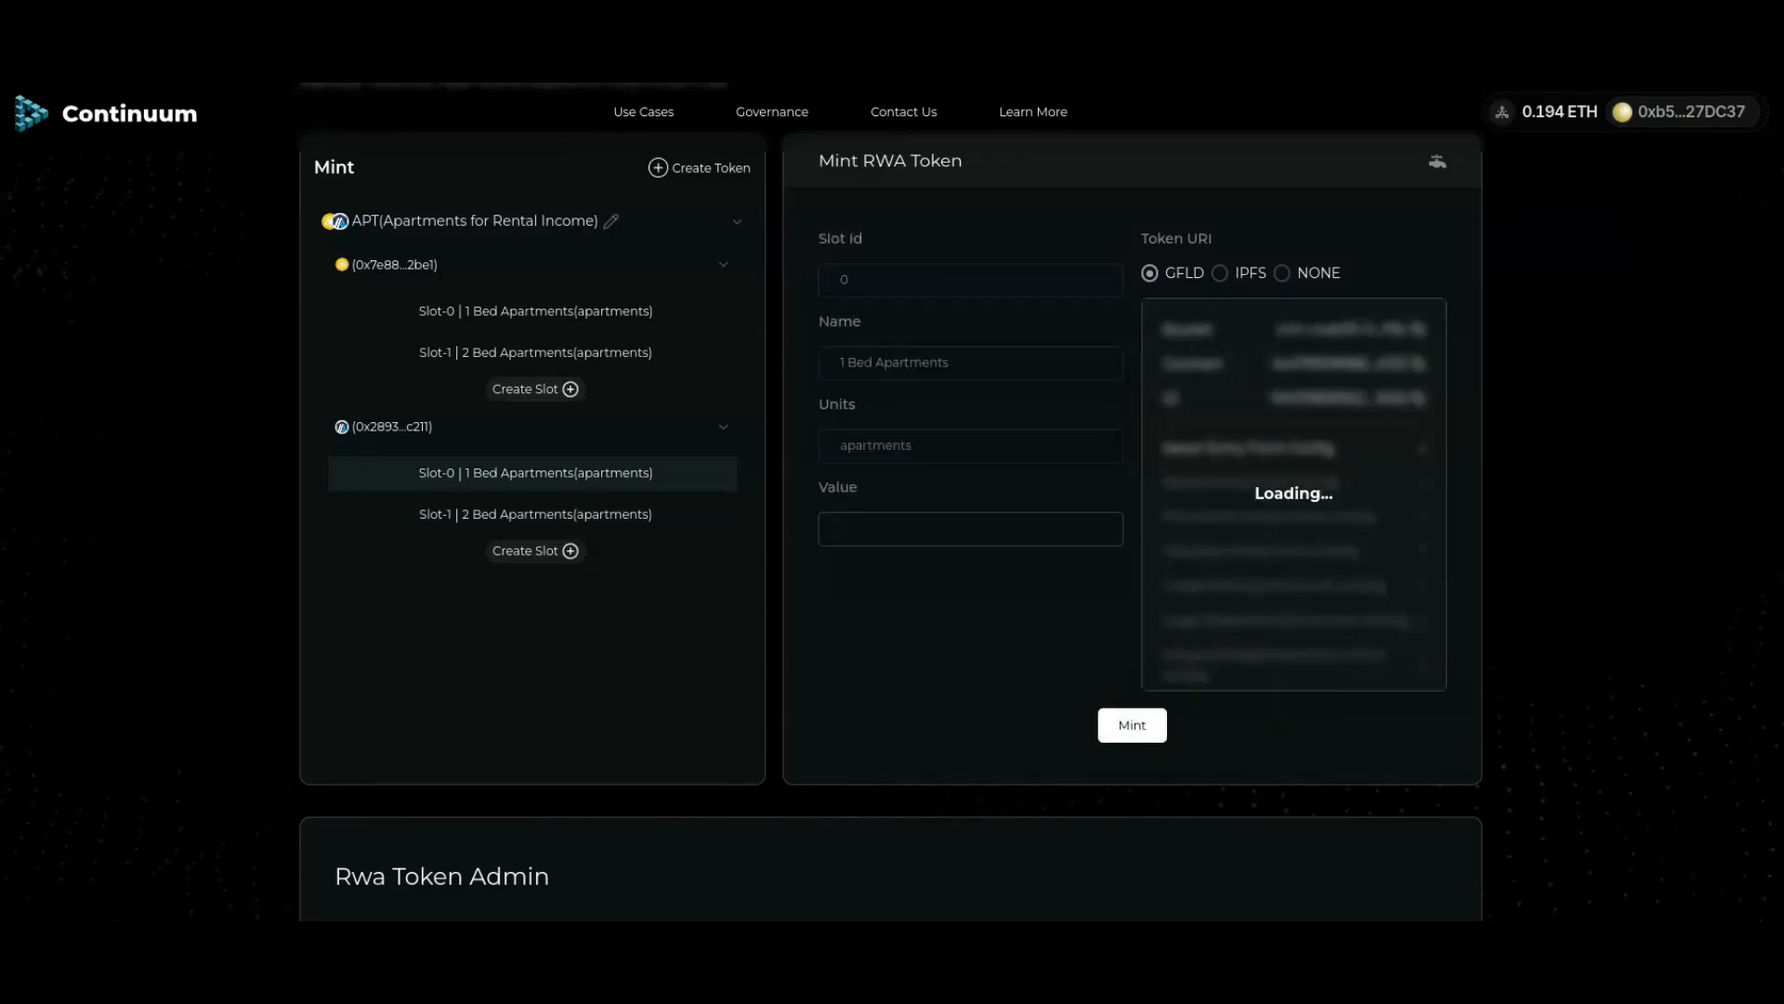
text(20.0)
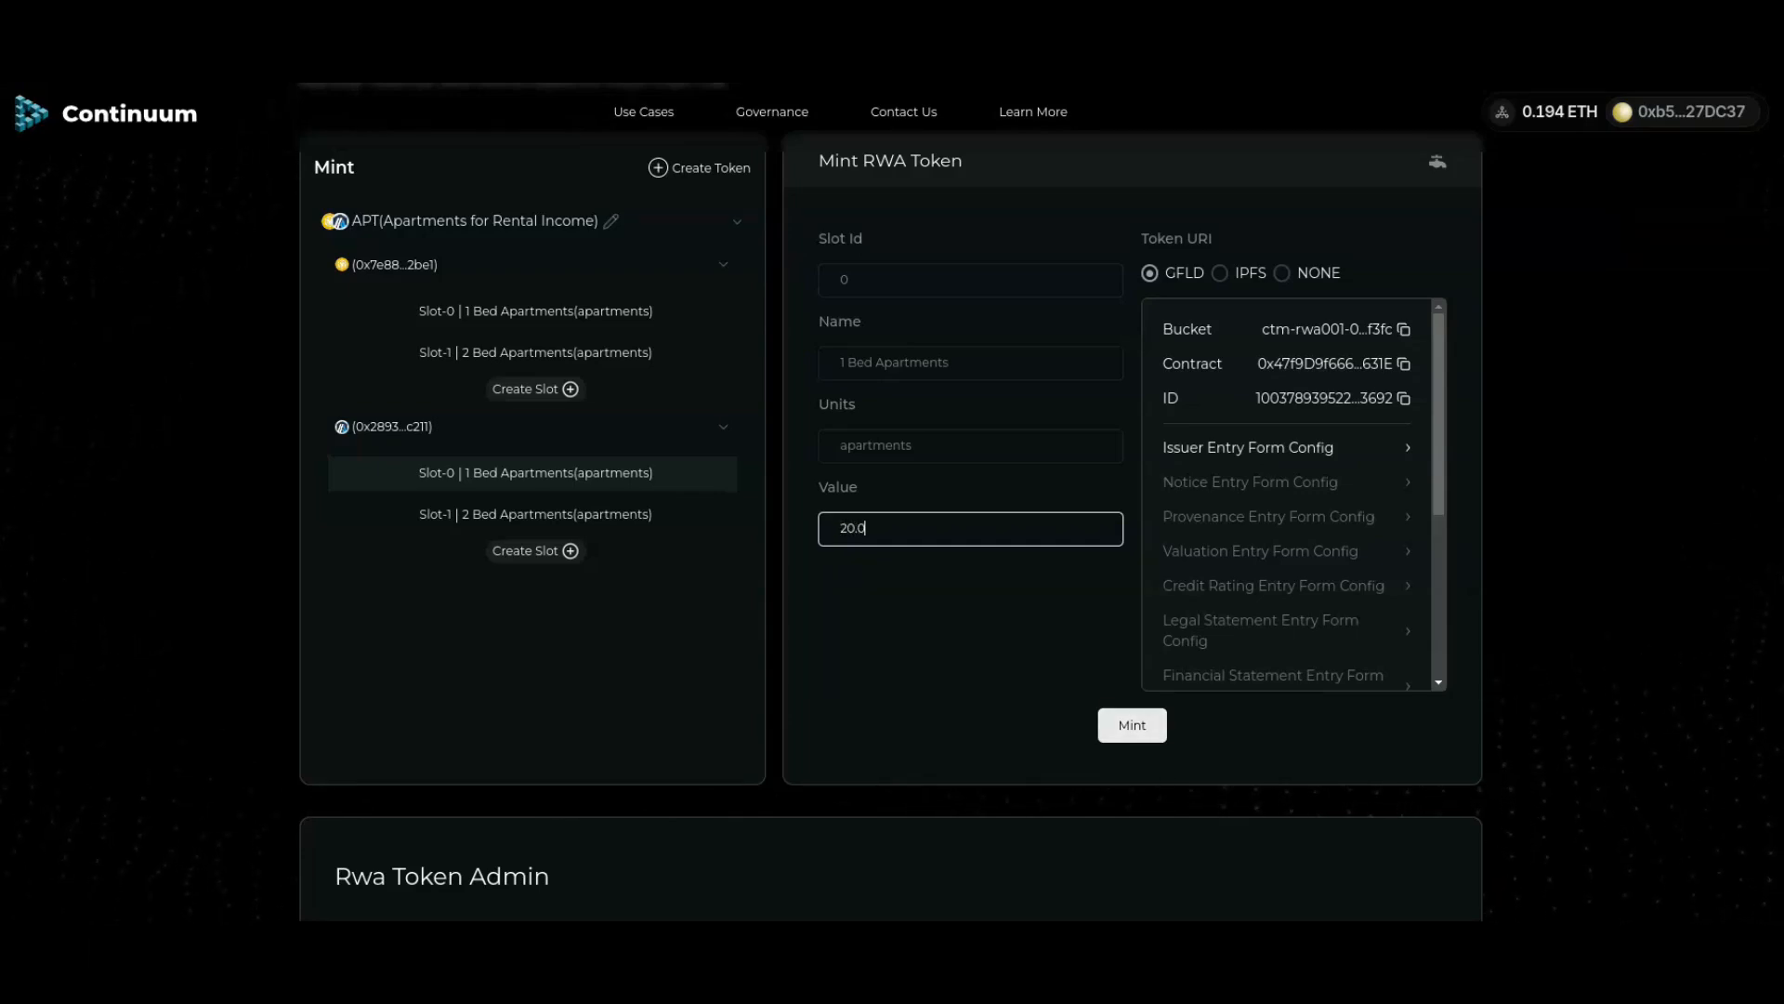
click(1132, 725)
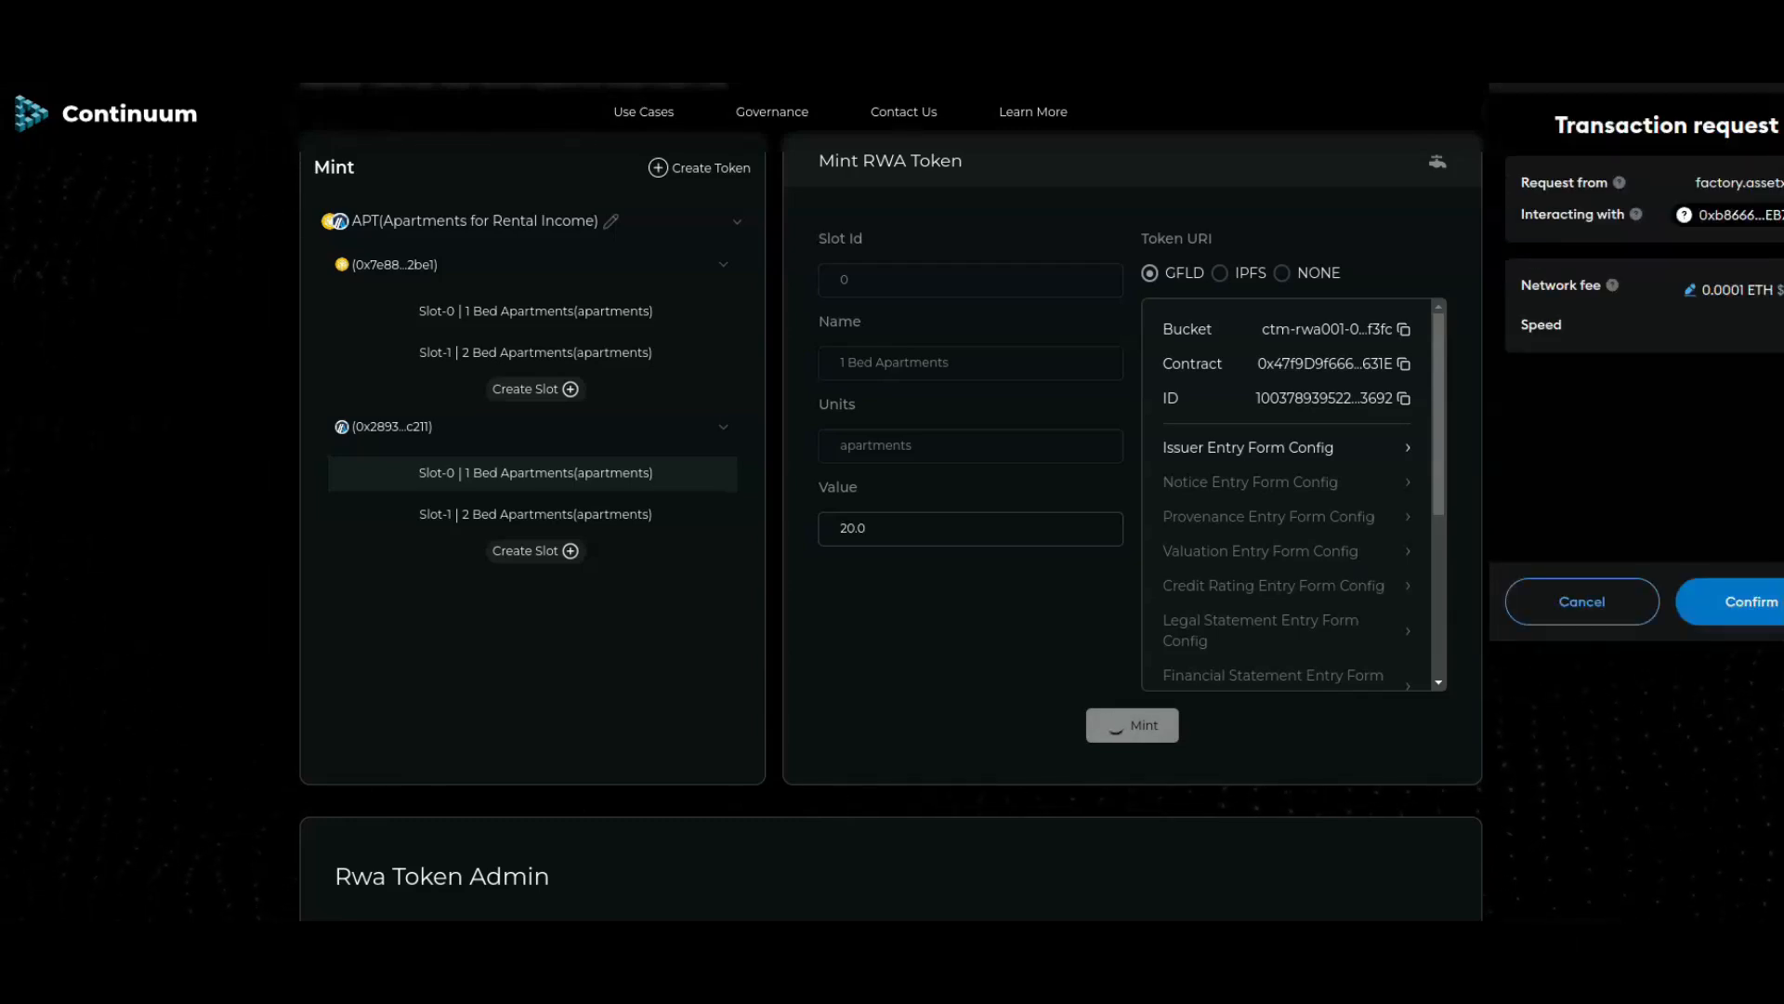
click(1751, 602)
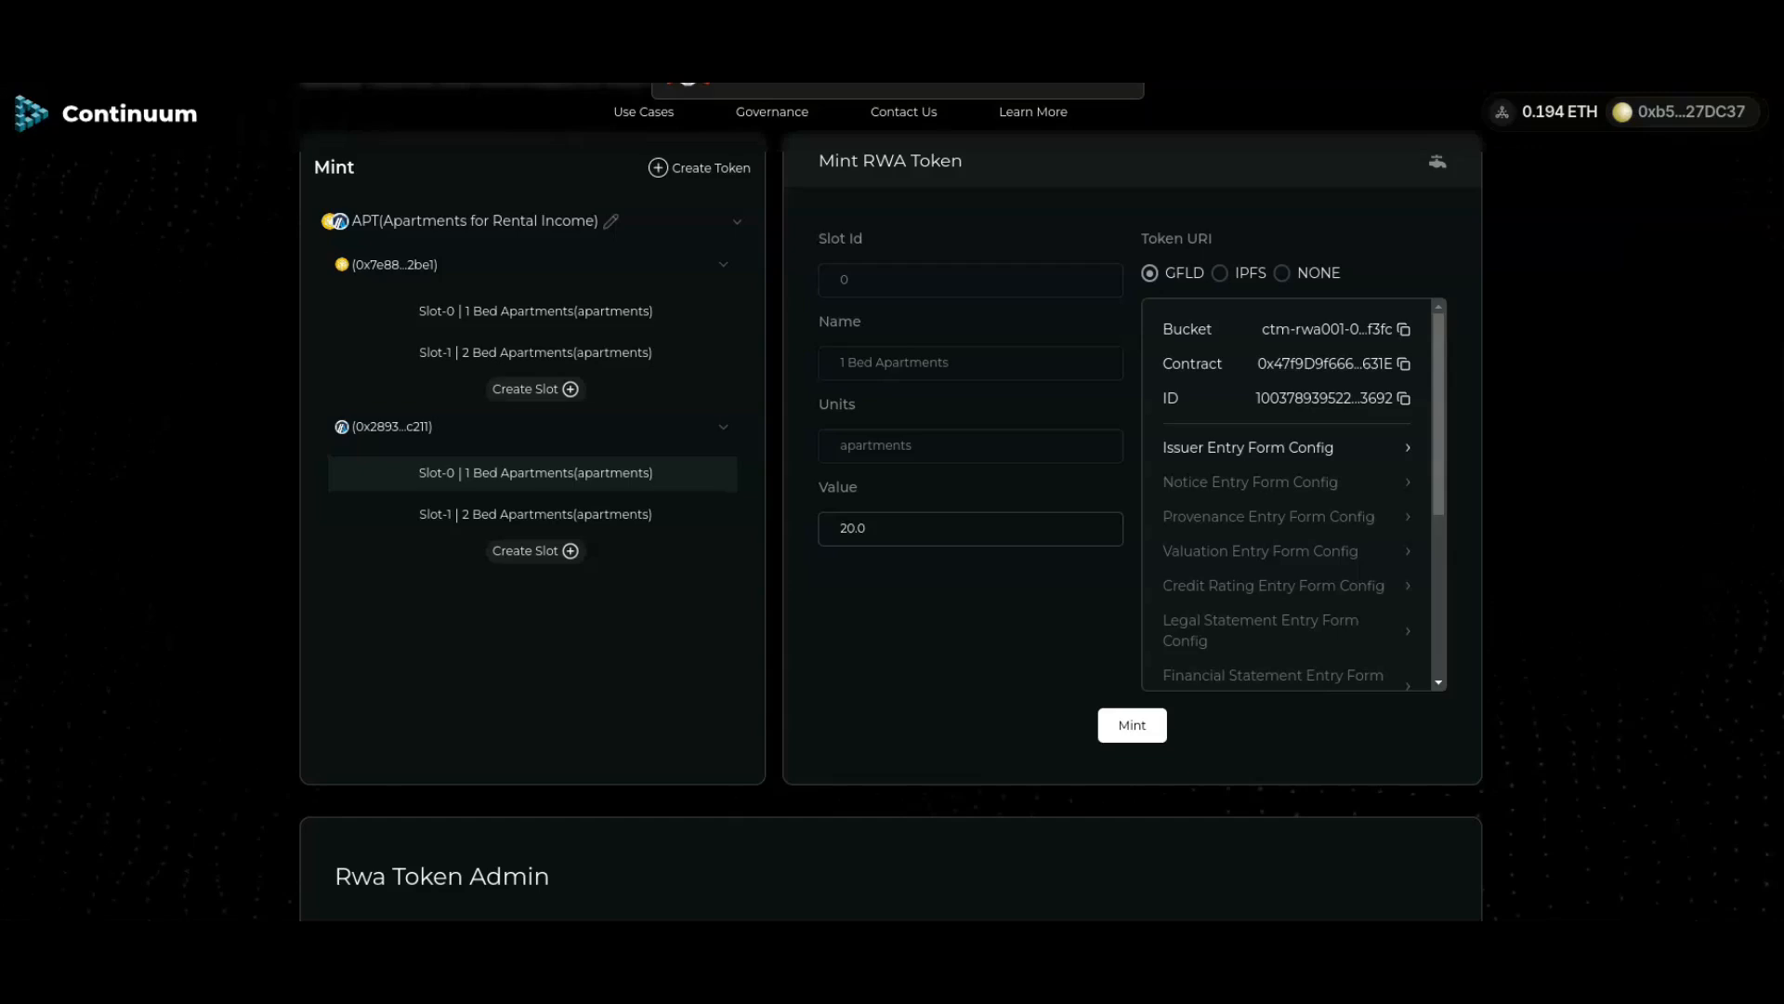
scroll(891, 502, down, 4)
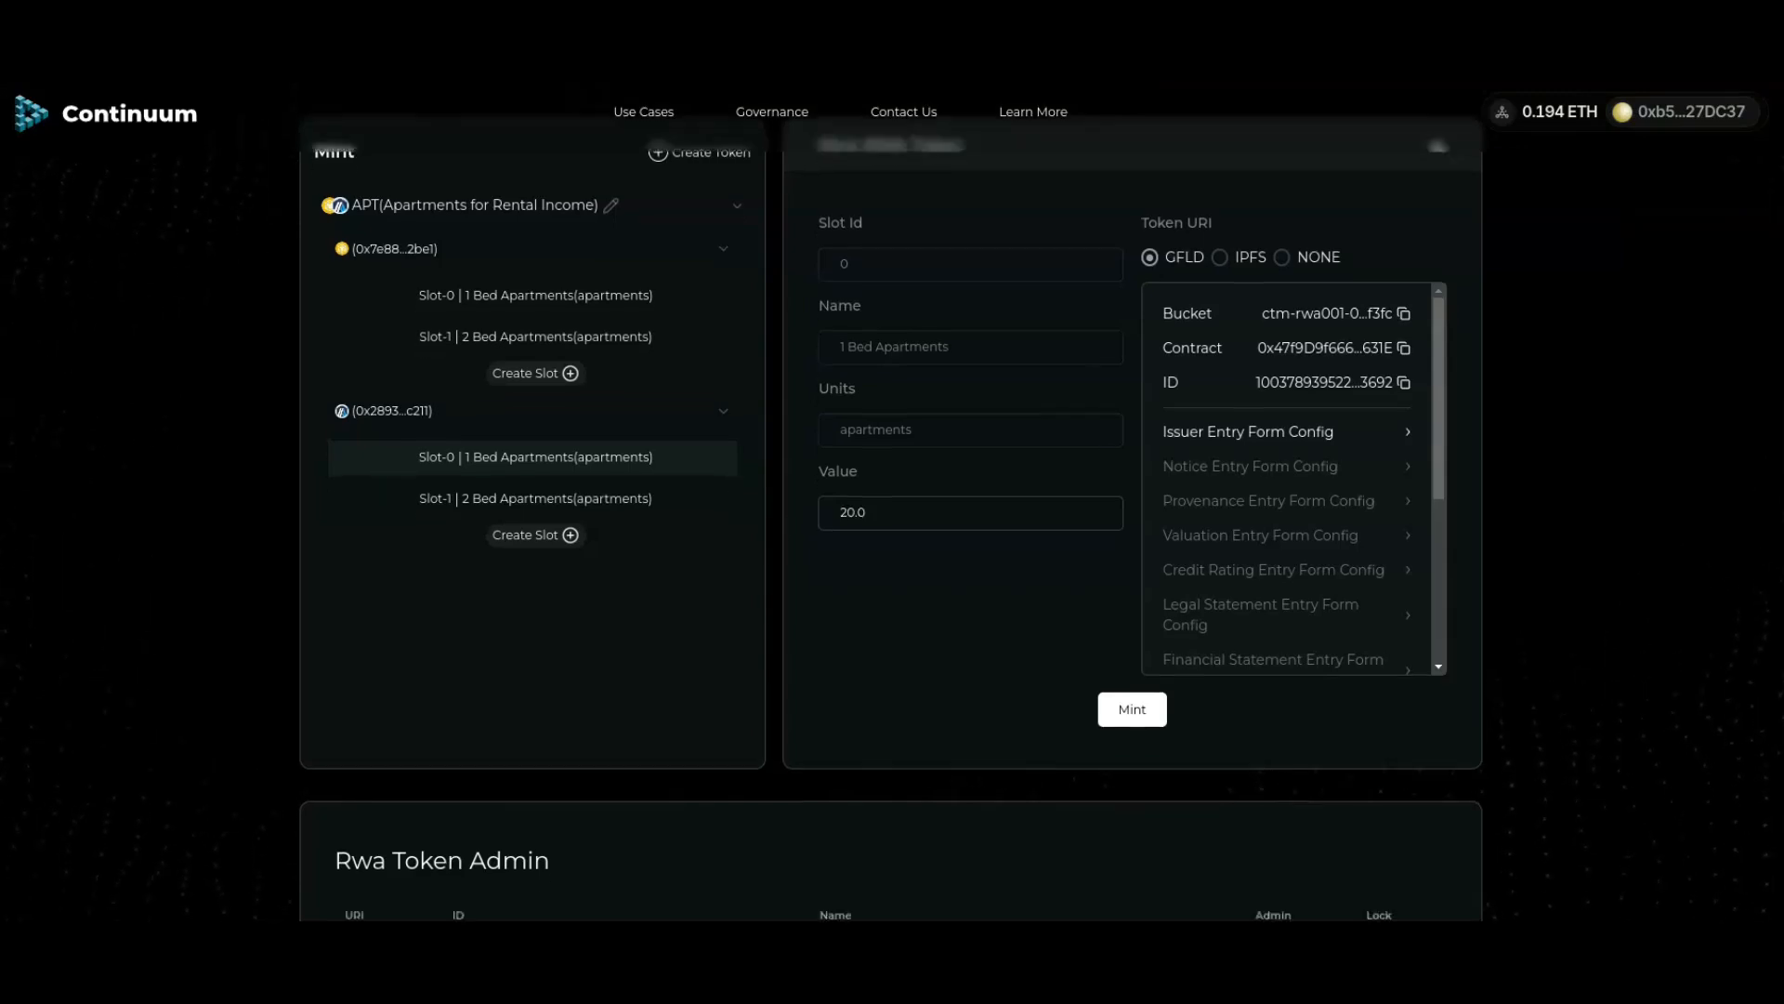
scroll(890, 502, down, 1)
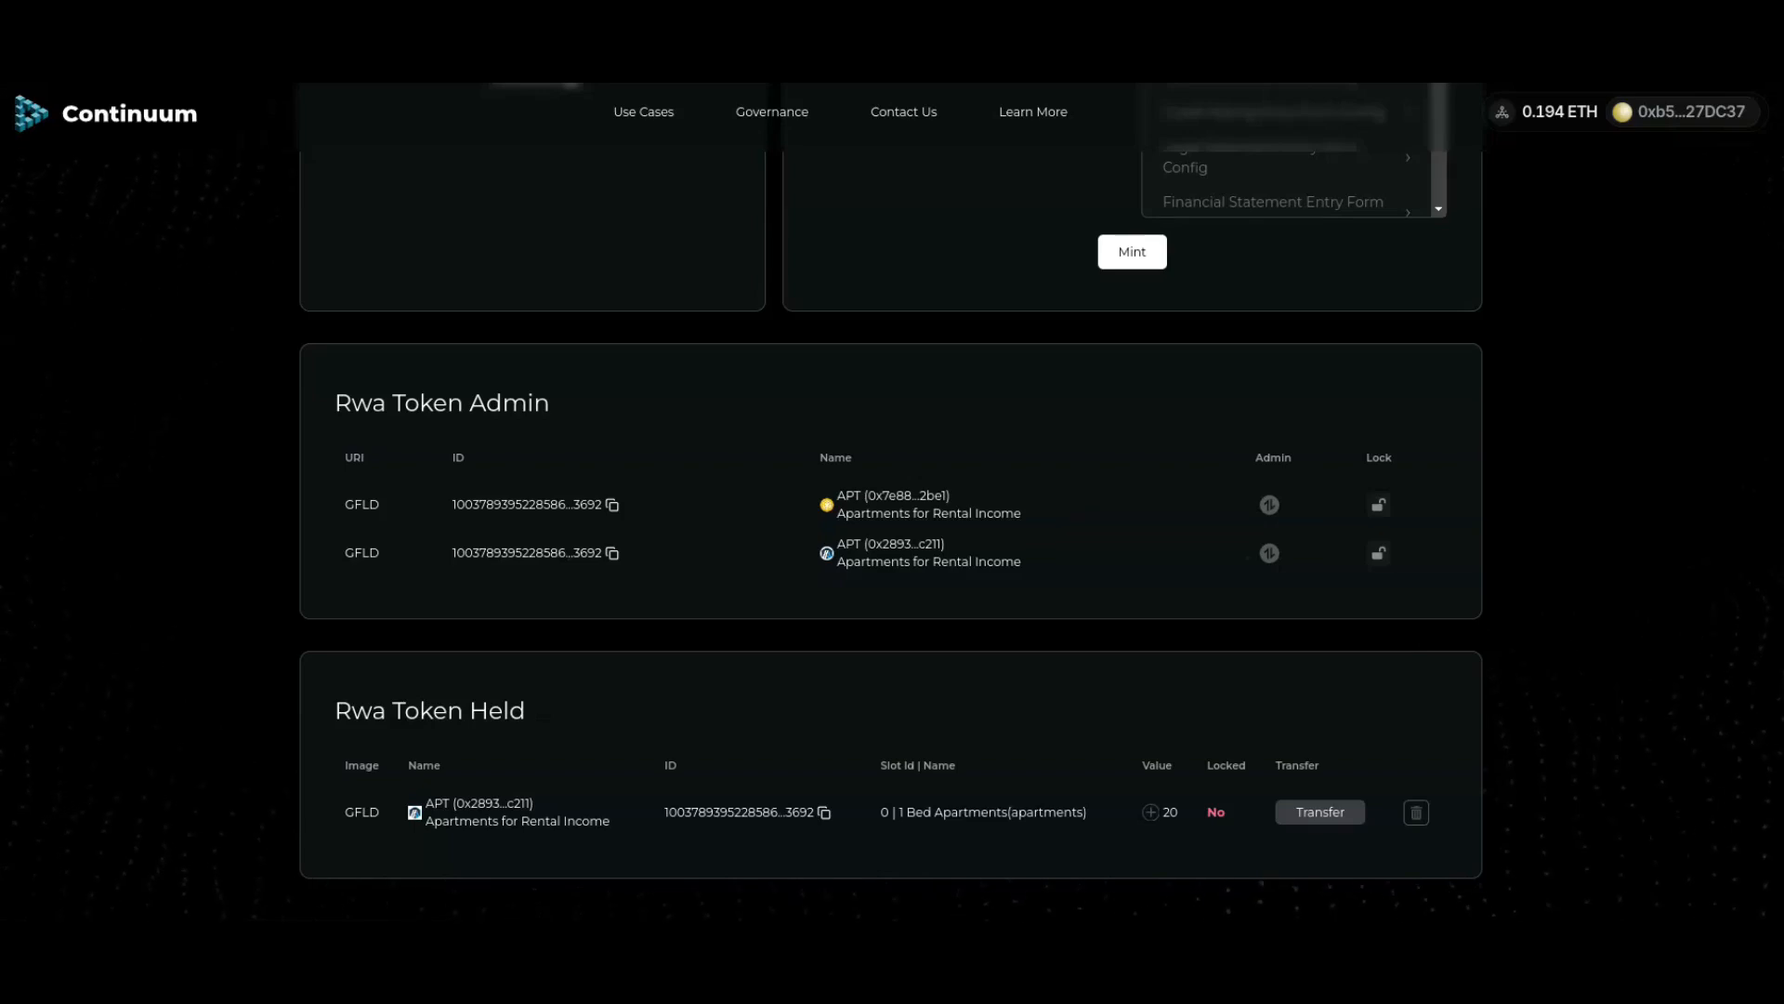
scroll(890, 502, up, 5)
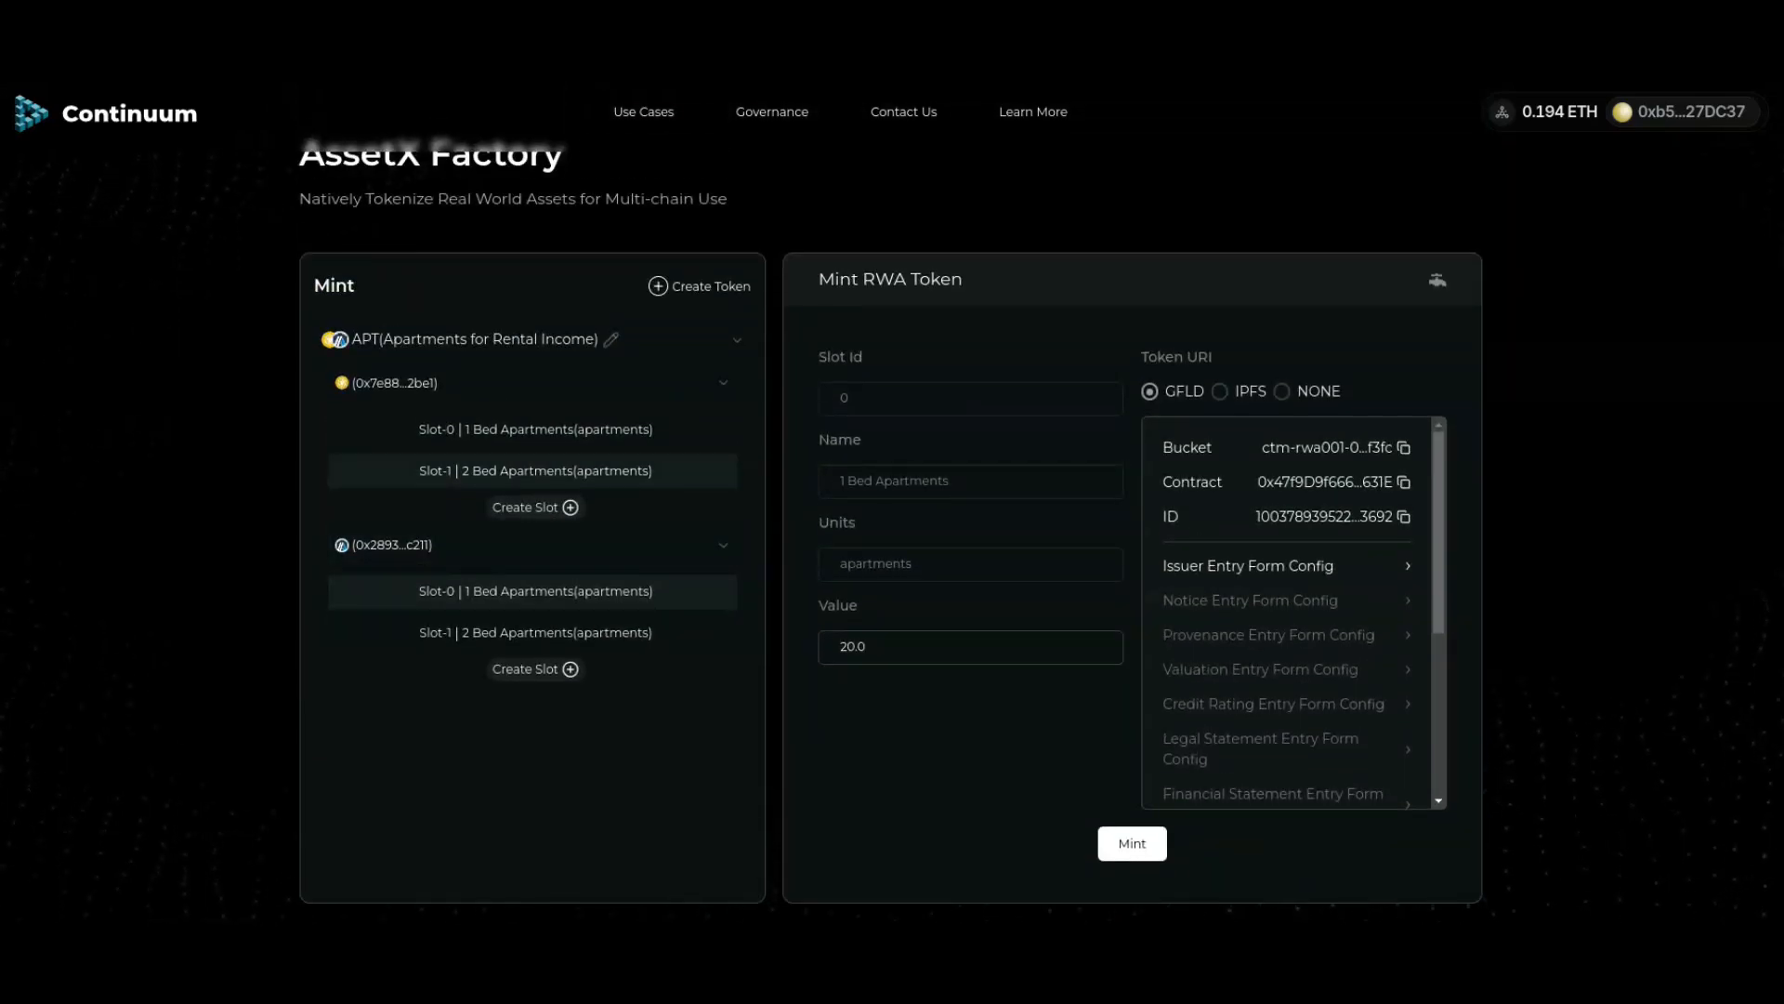
Step: Mint 10.0 of Slot-1, 2 Bed Apartments, on 0x7e88...2be1 after switching the wallet's chain
click(533, 471)
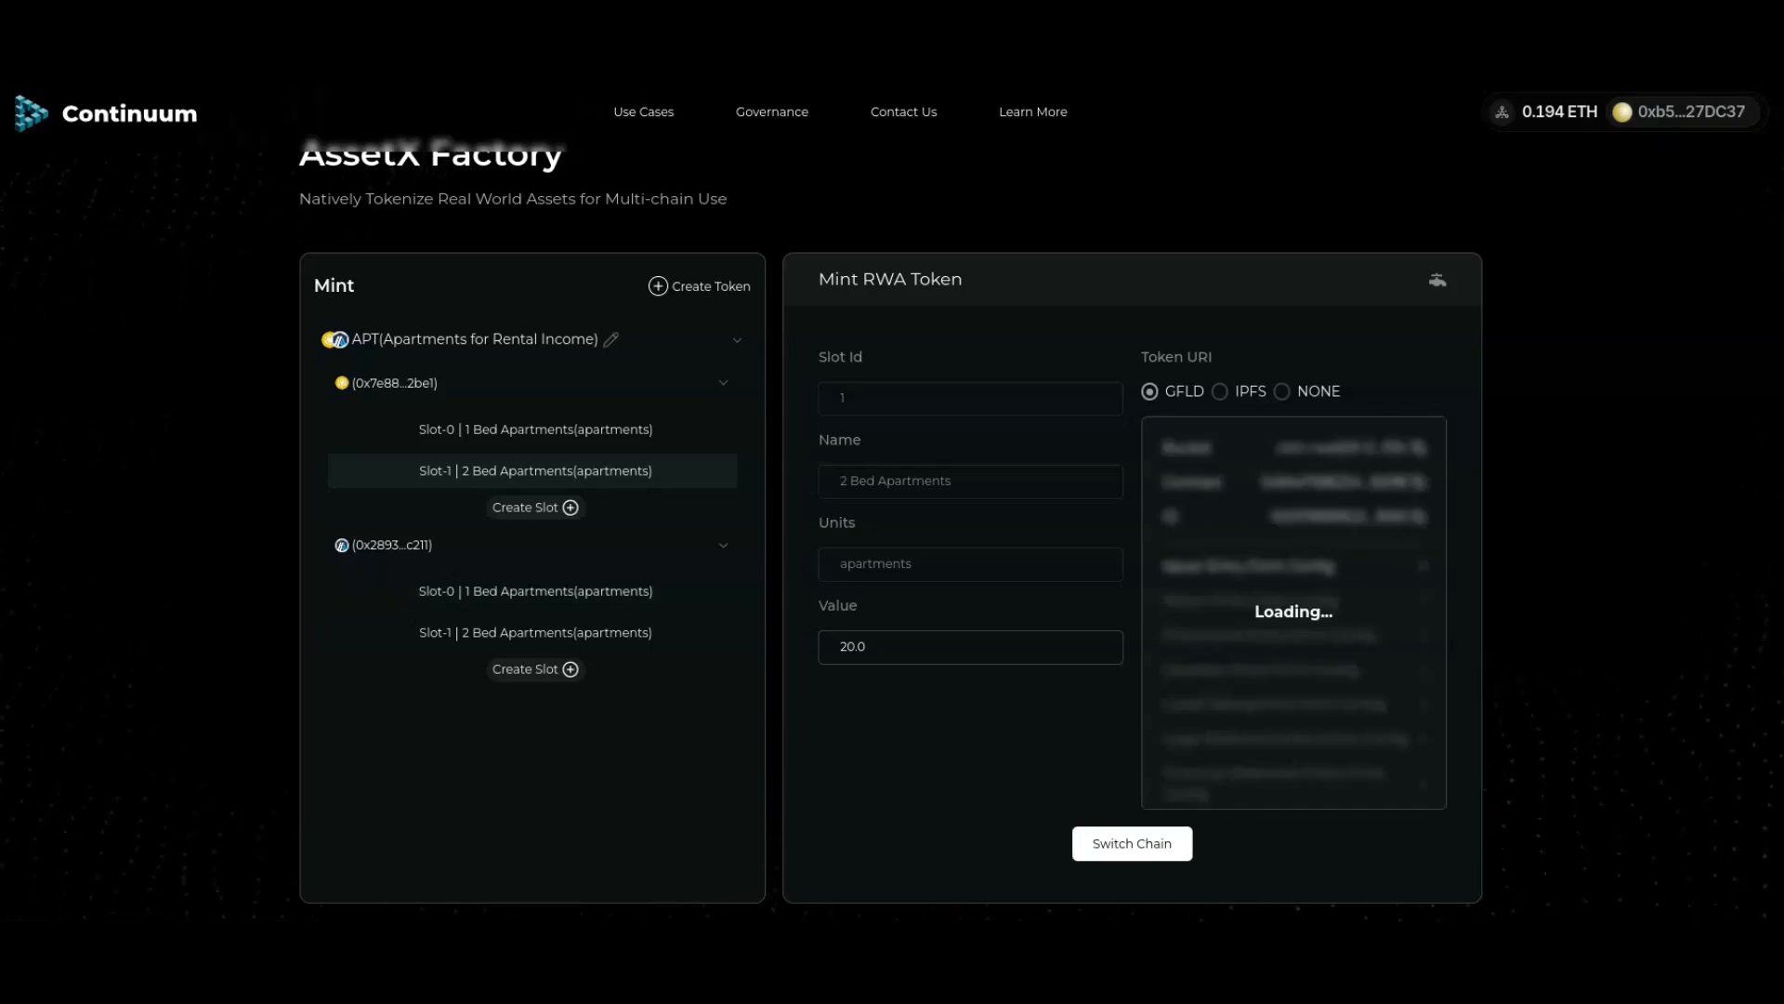
click(1132, 844)
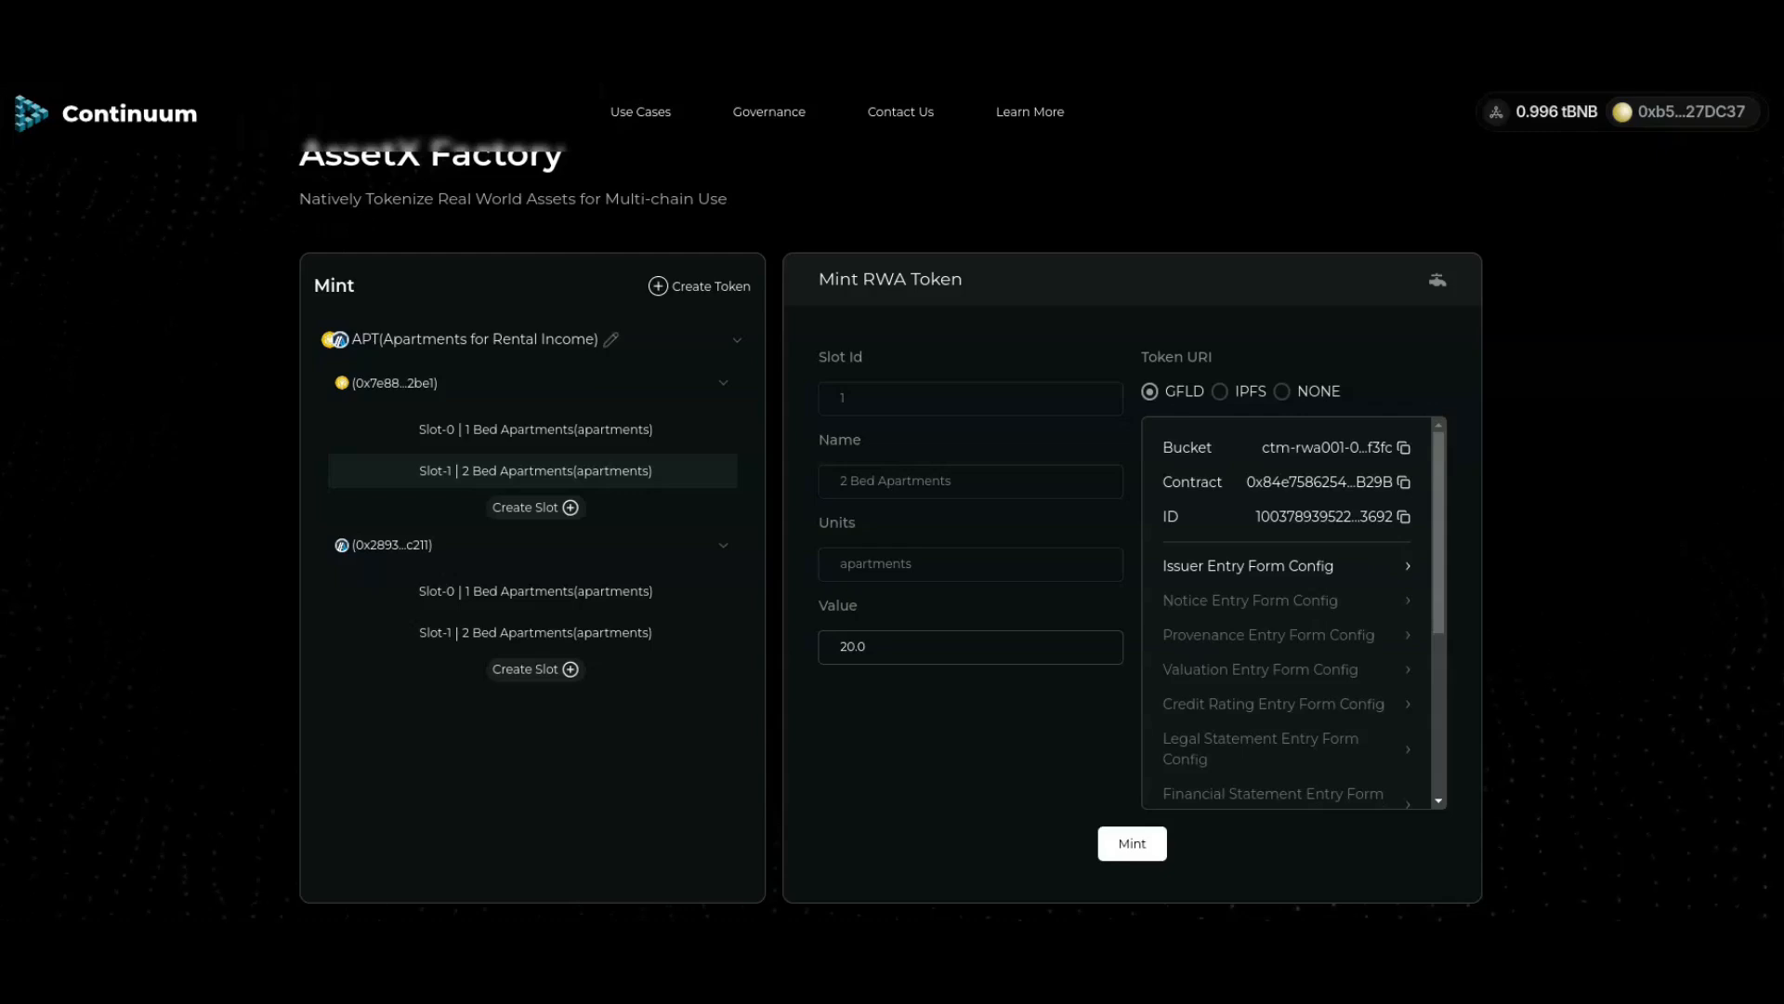
click(842, 646)
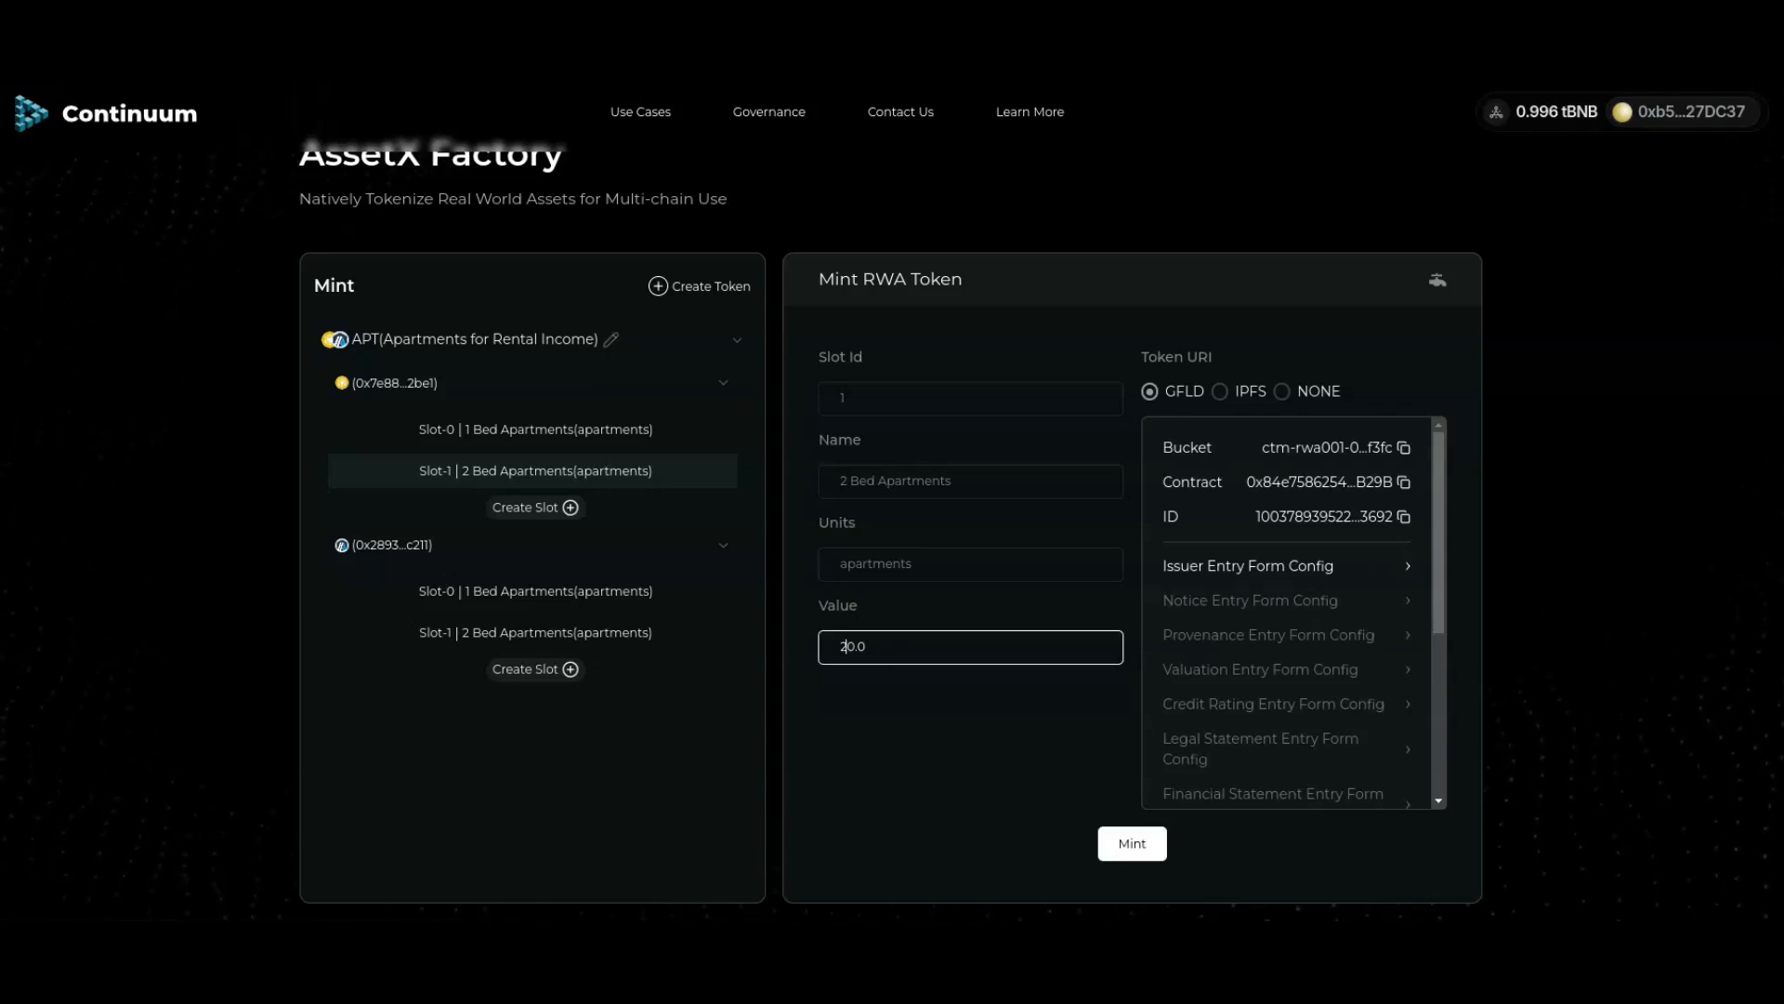
key(Delete)
text(1)
click(1132, 843)
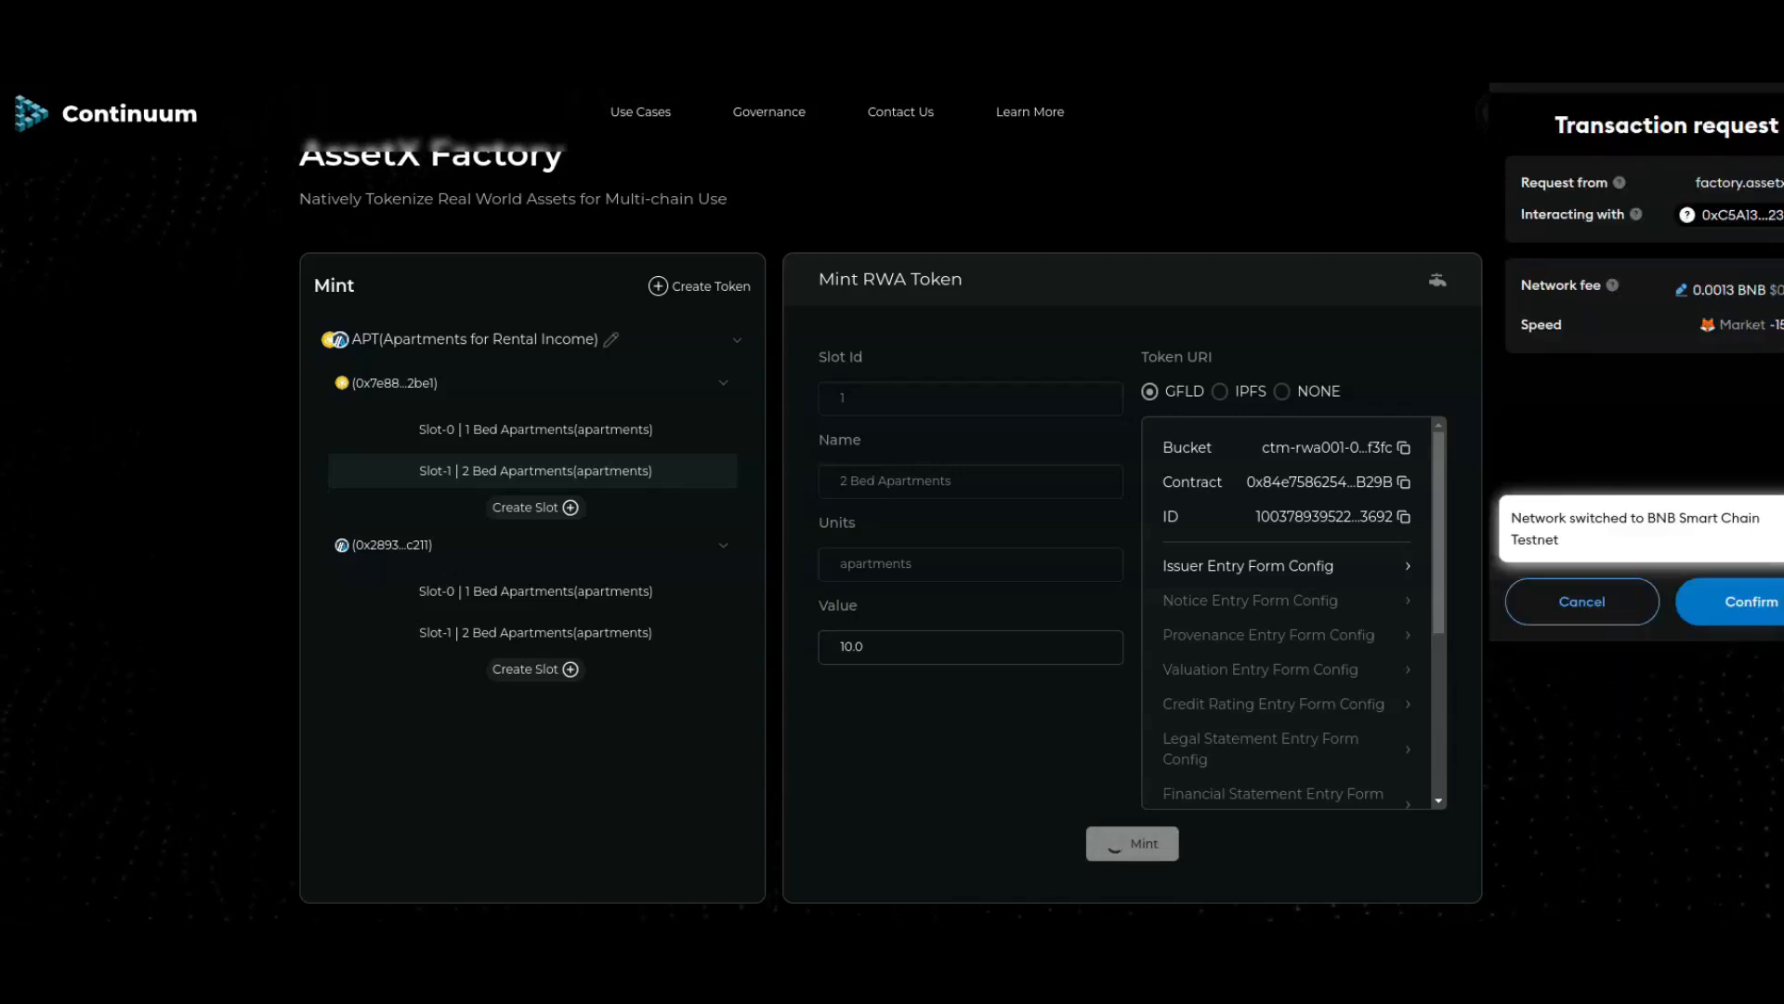
click(1751, 601)
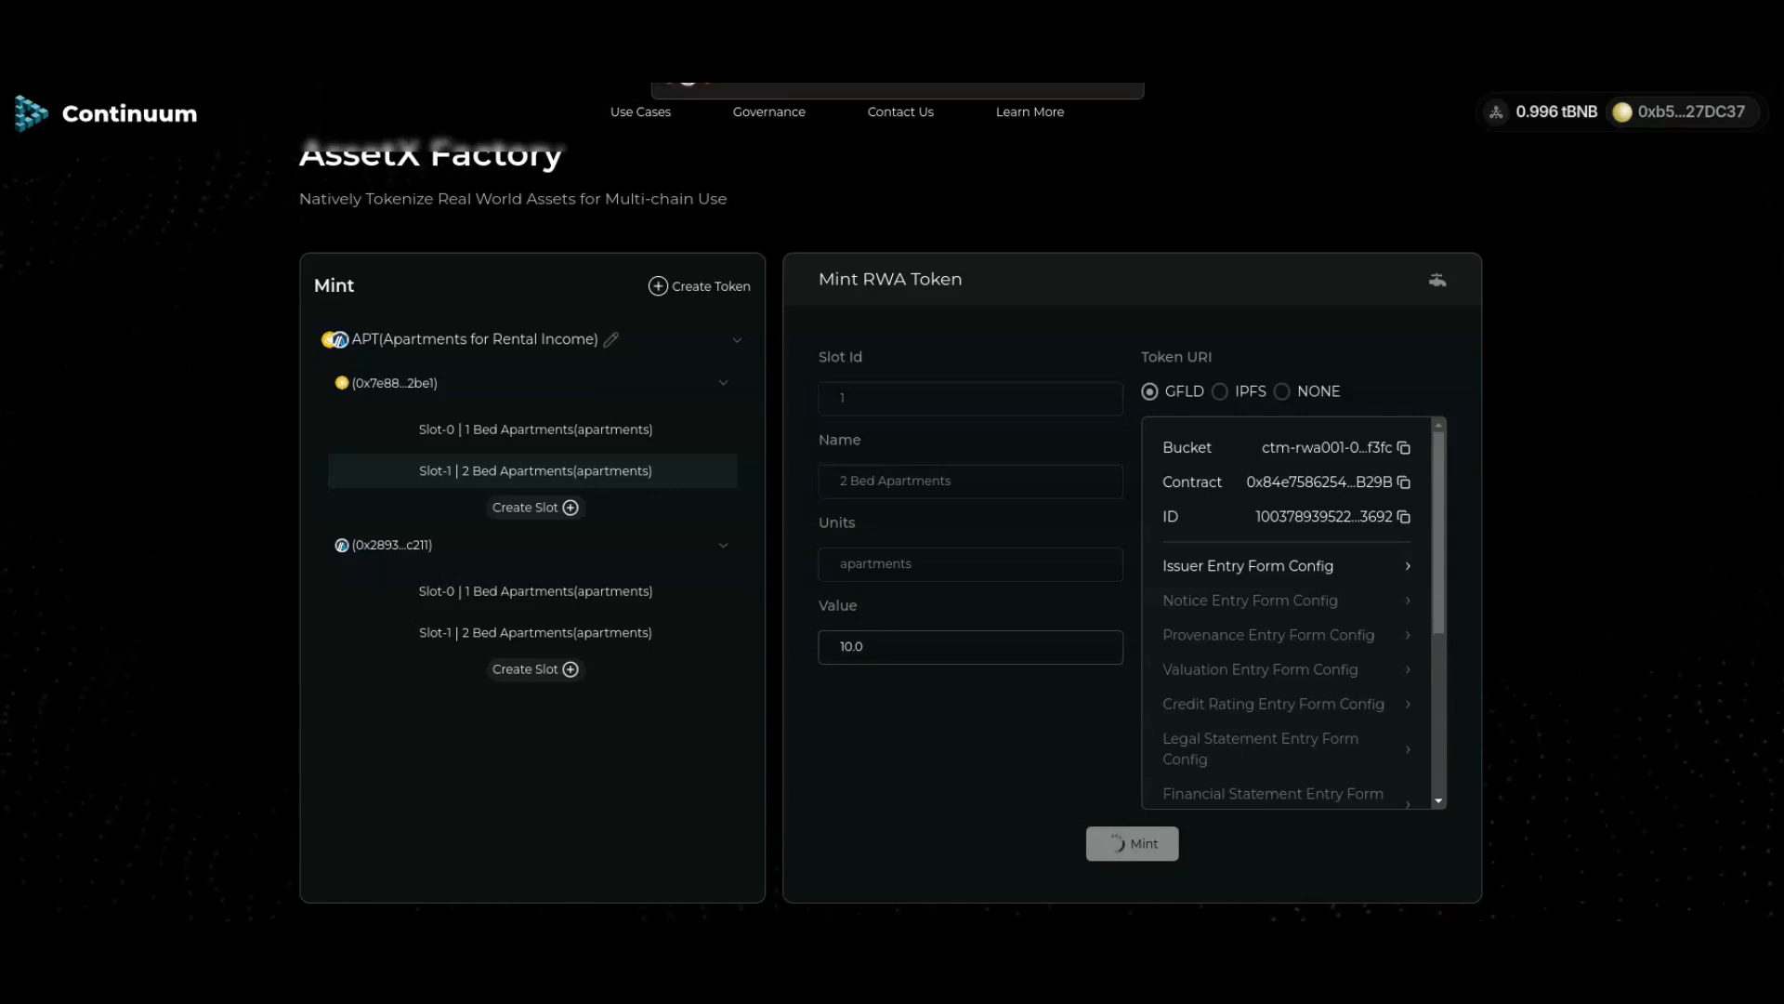
Step: Open the Transfer form for a held APT token in the Rwa Token Held table
scroll(892, 576, down, 1)
scroll(892, 557, down, 8)
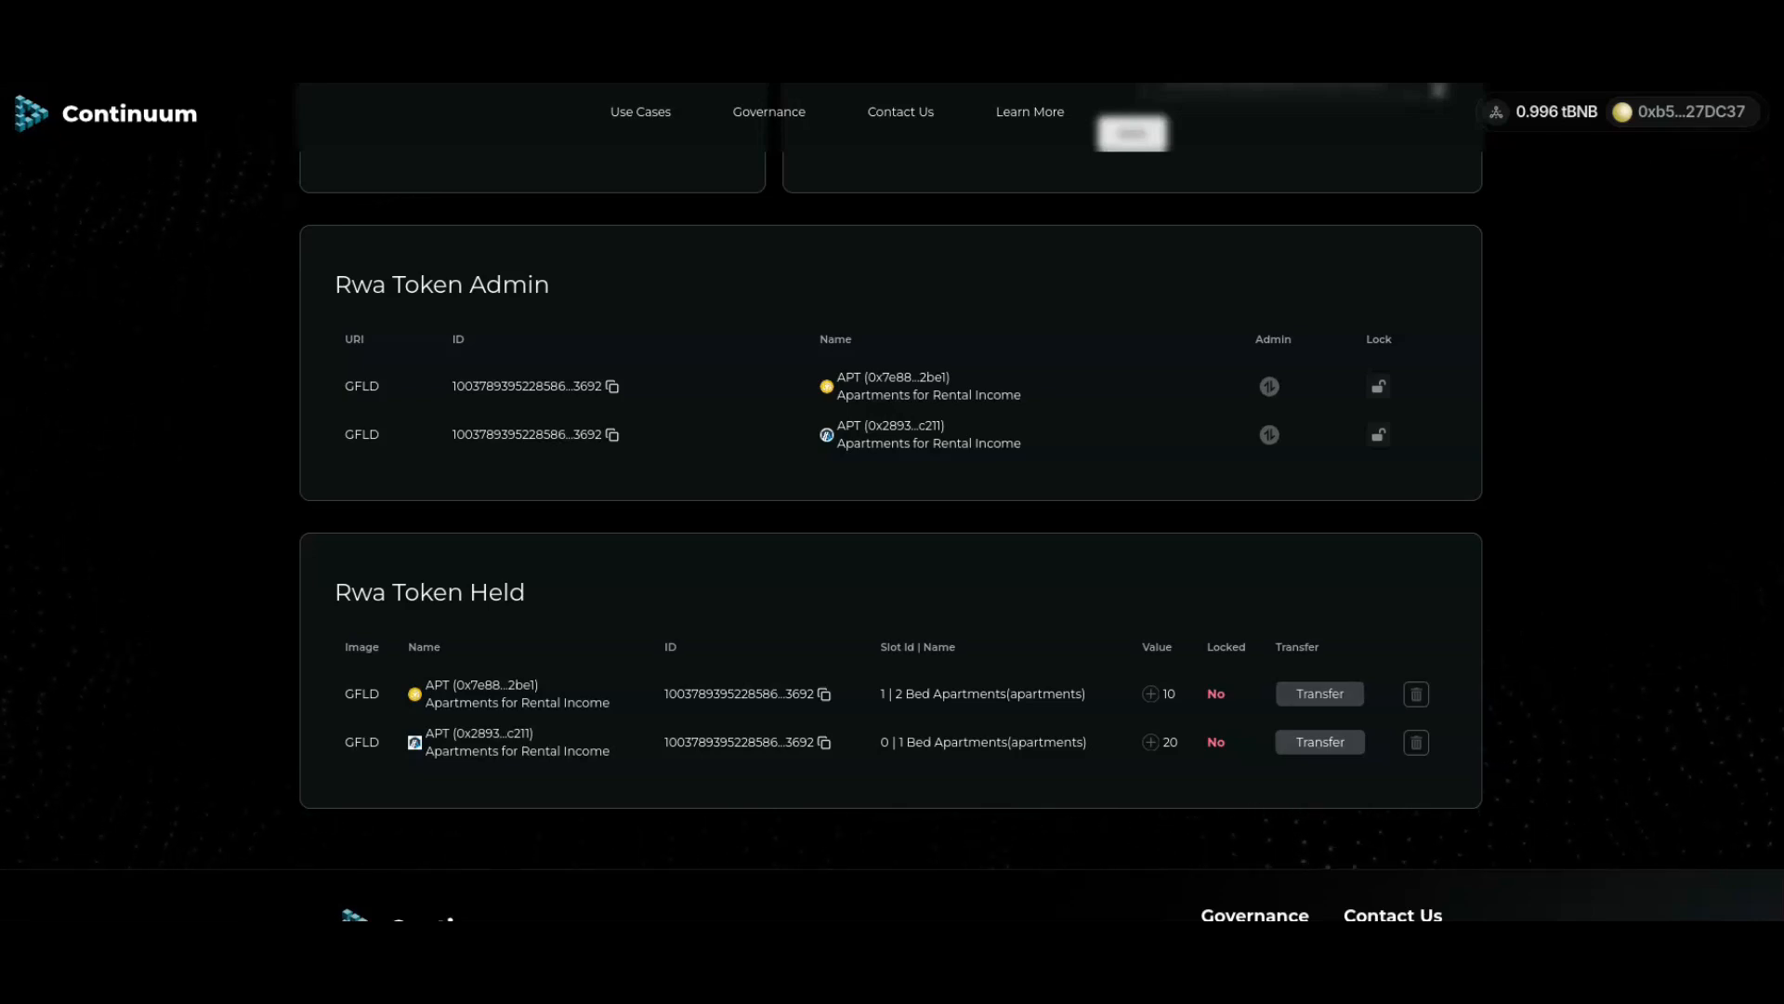
click(1320, 694)
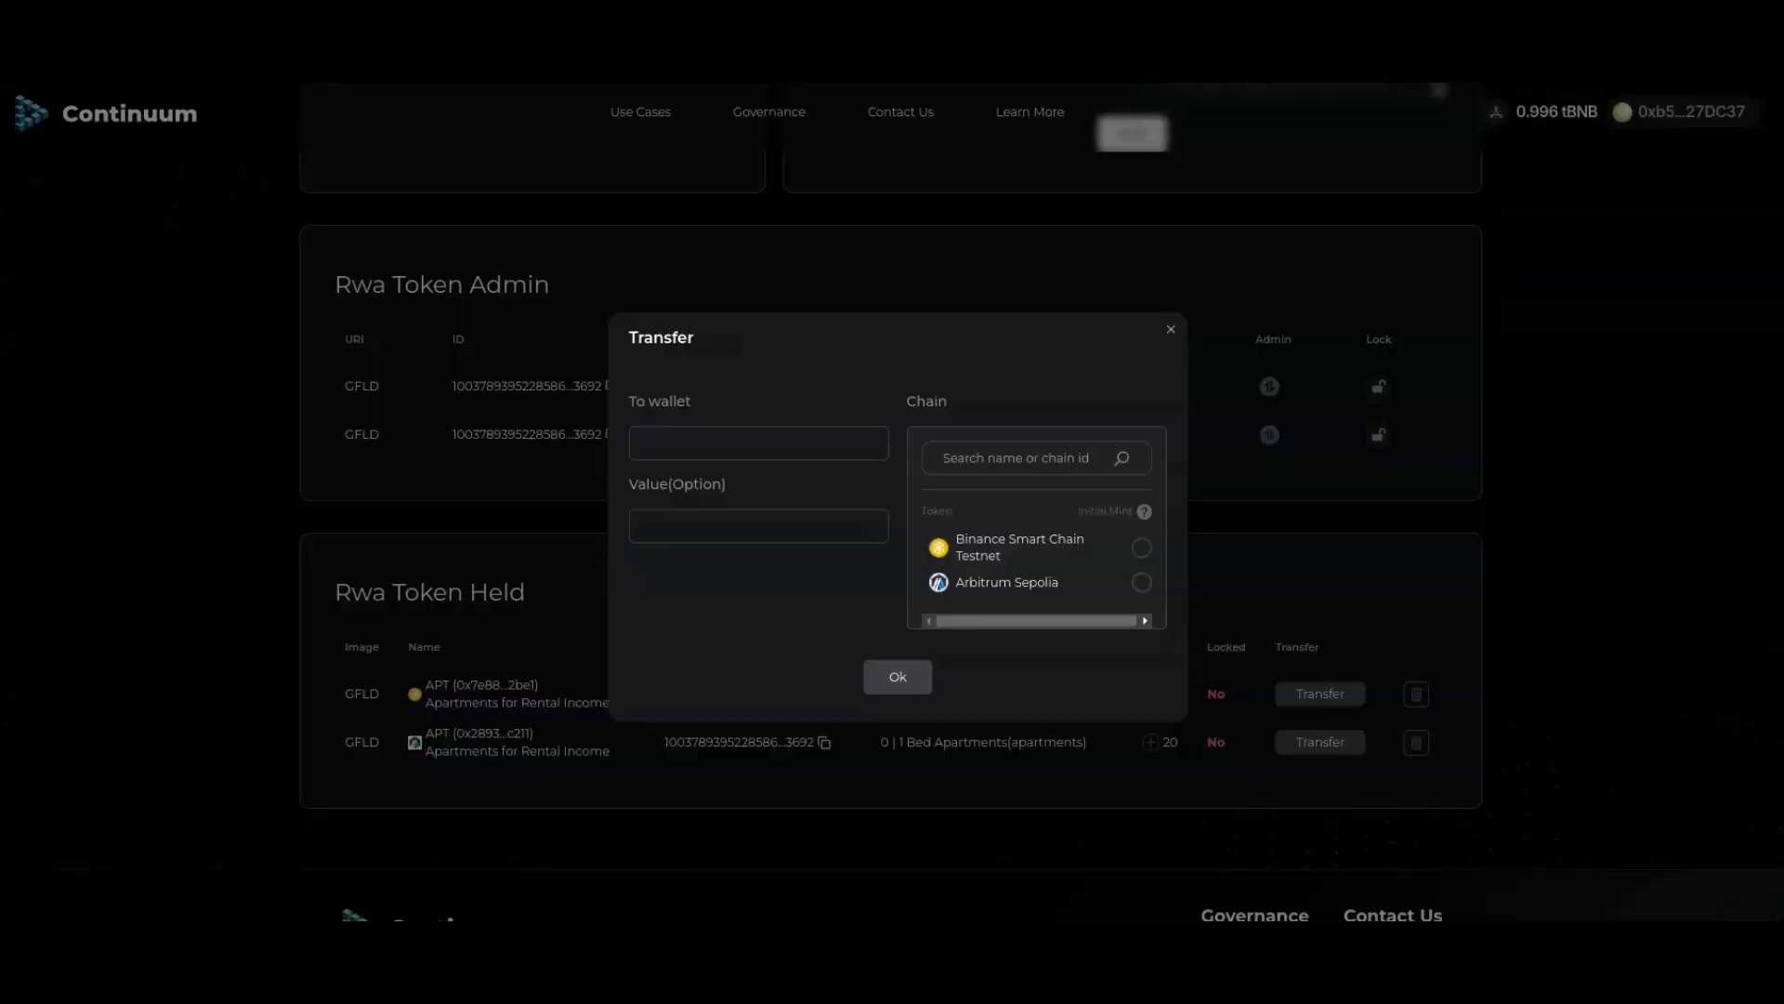
Step: Send 2.5 APT to the pasted wallet address on Arbitrum Sepolia and approve it in MetaMask
click(759, 444)
key(ctrl+v)
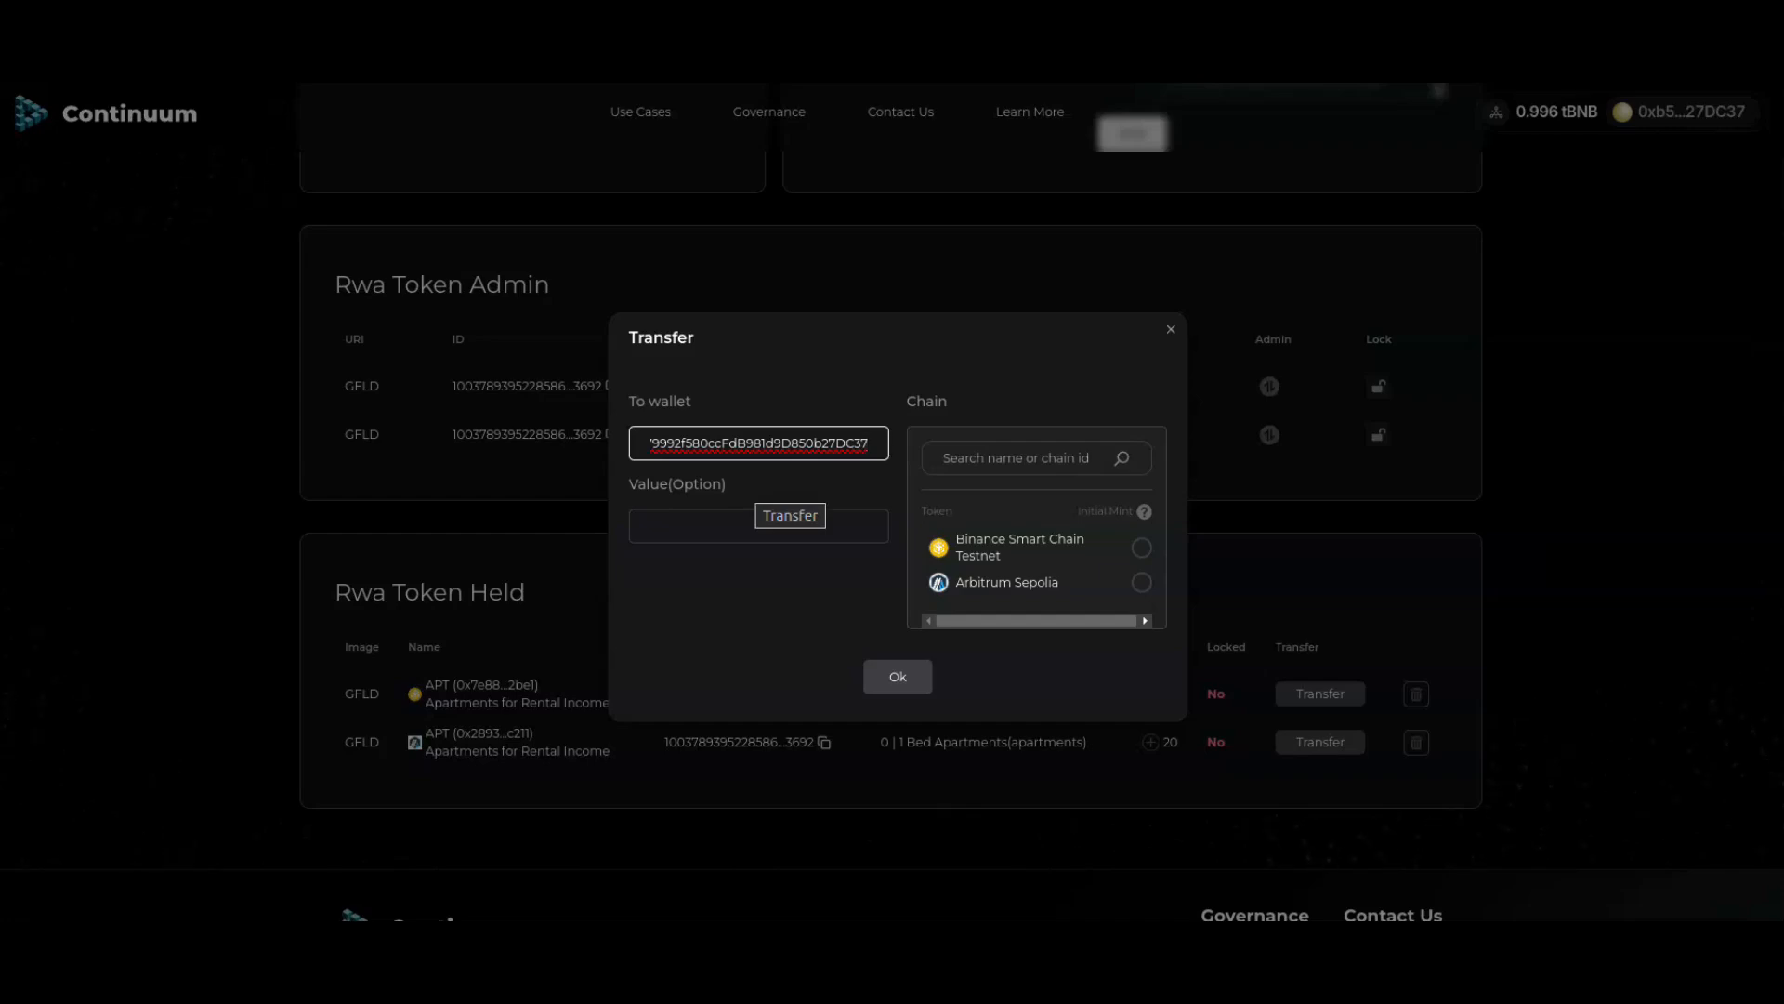
key(Home)
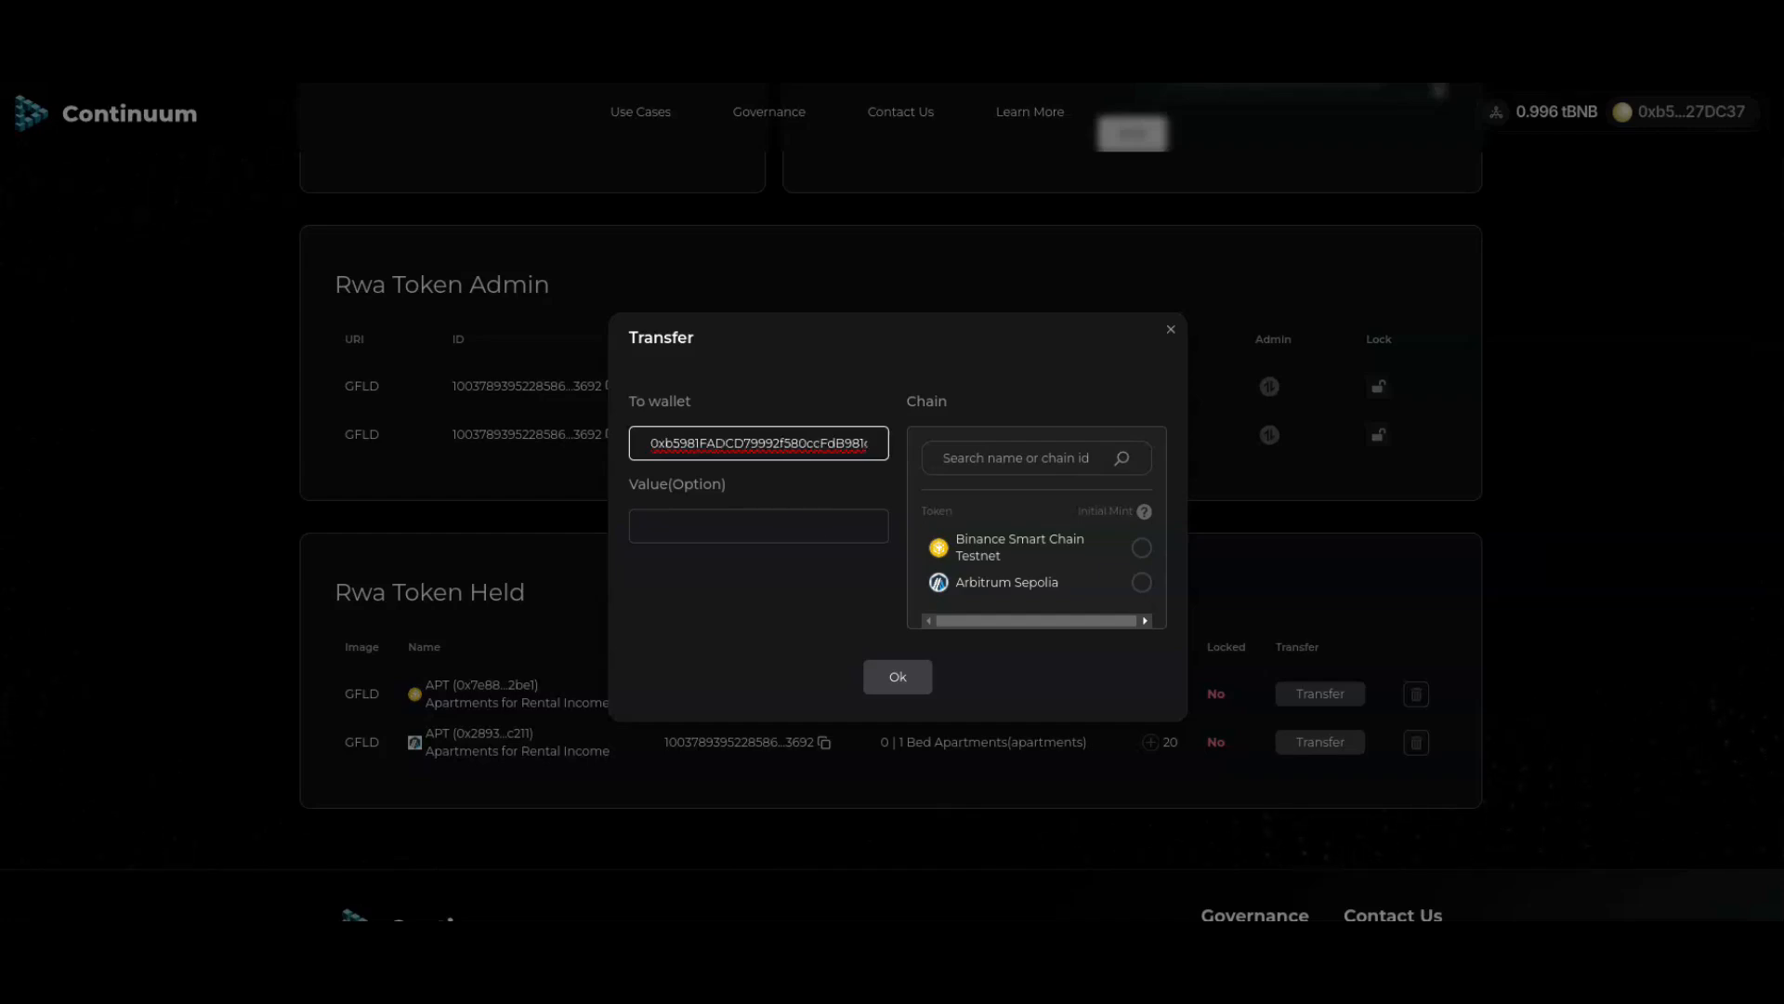
click(758, 526)
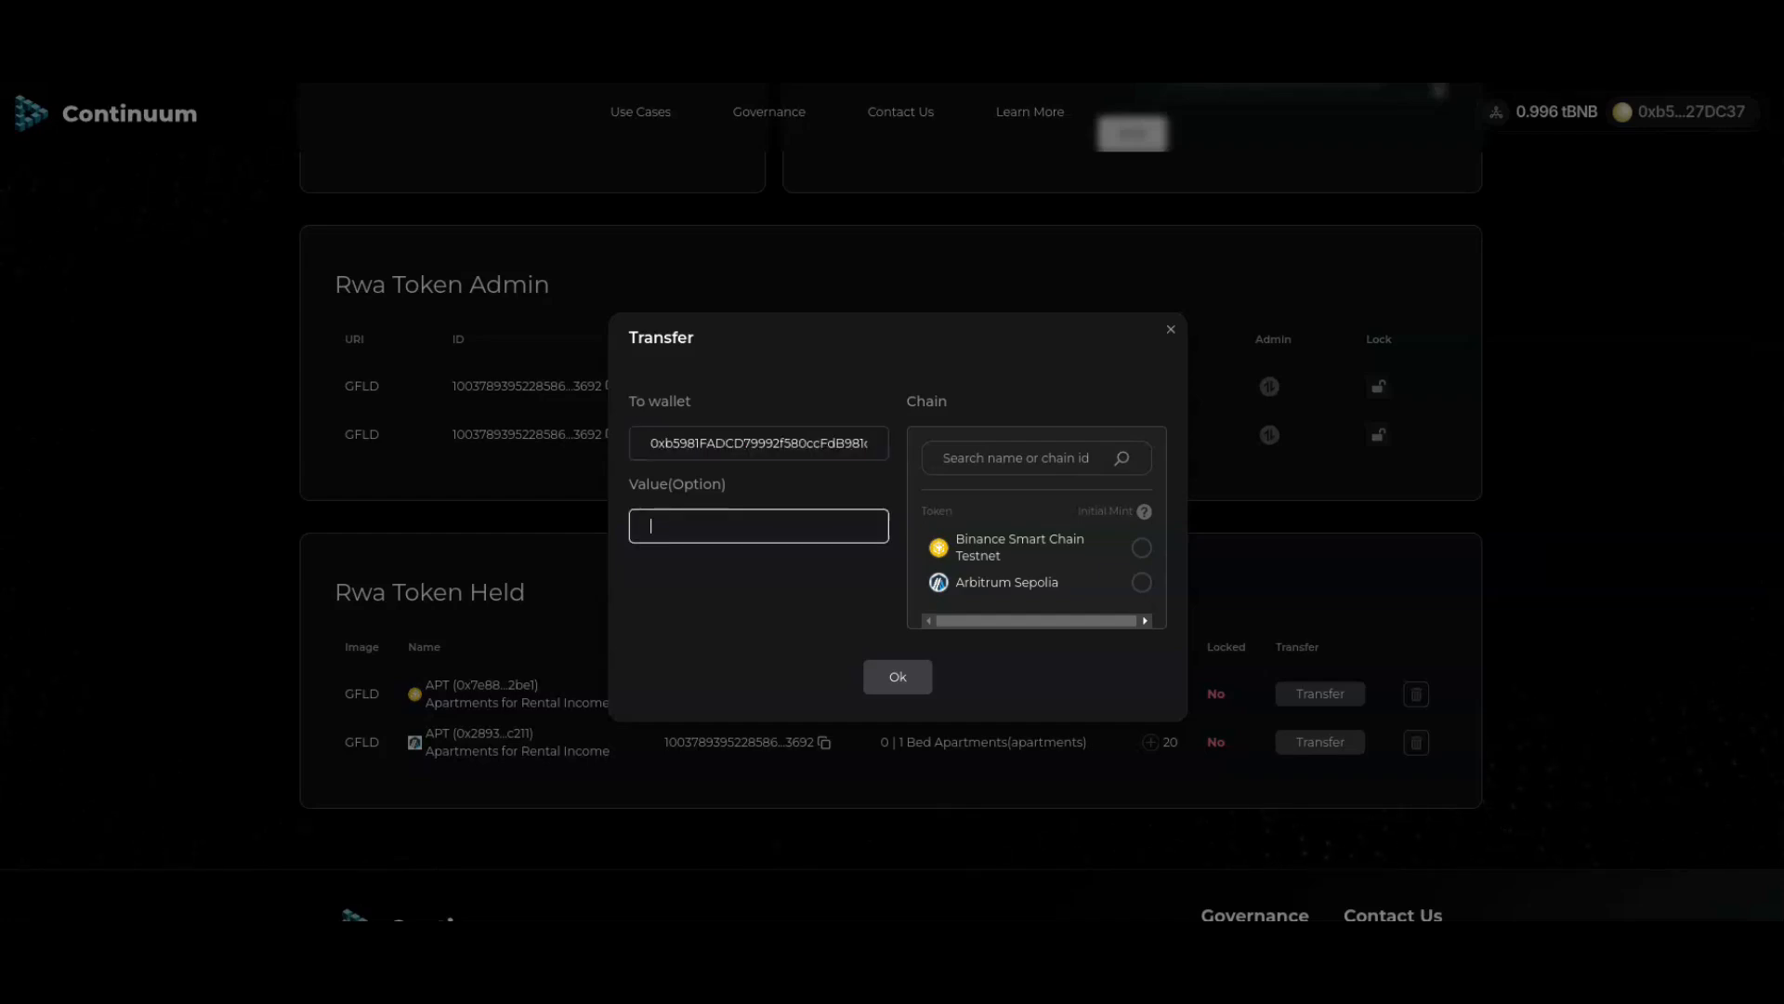
text(2.5)
click(1142, 583)
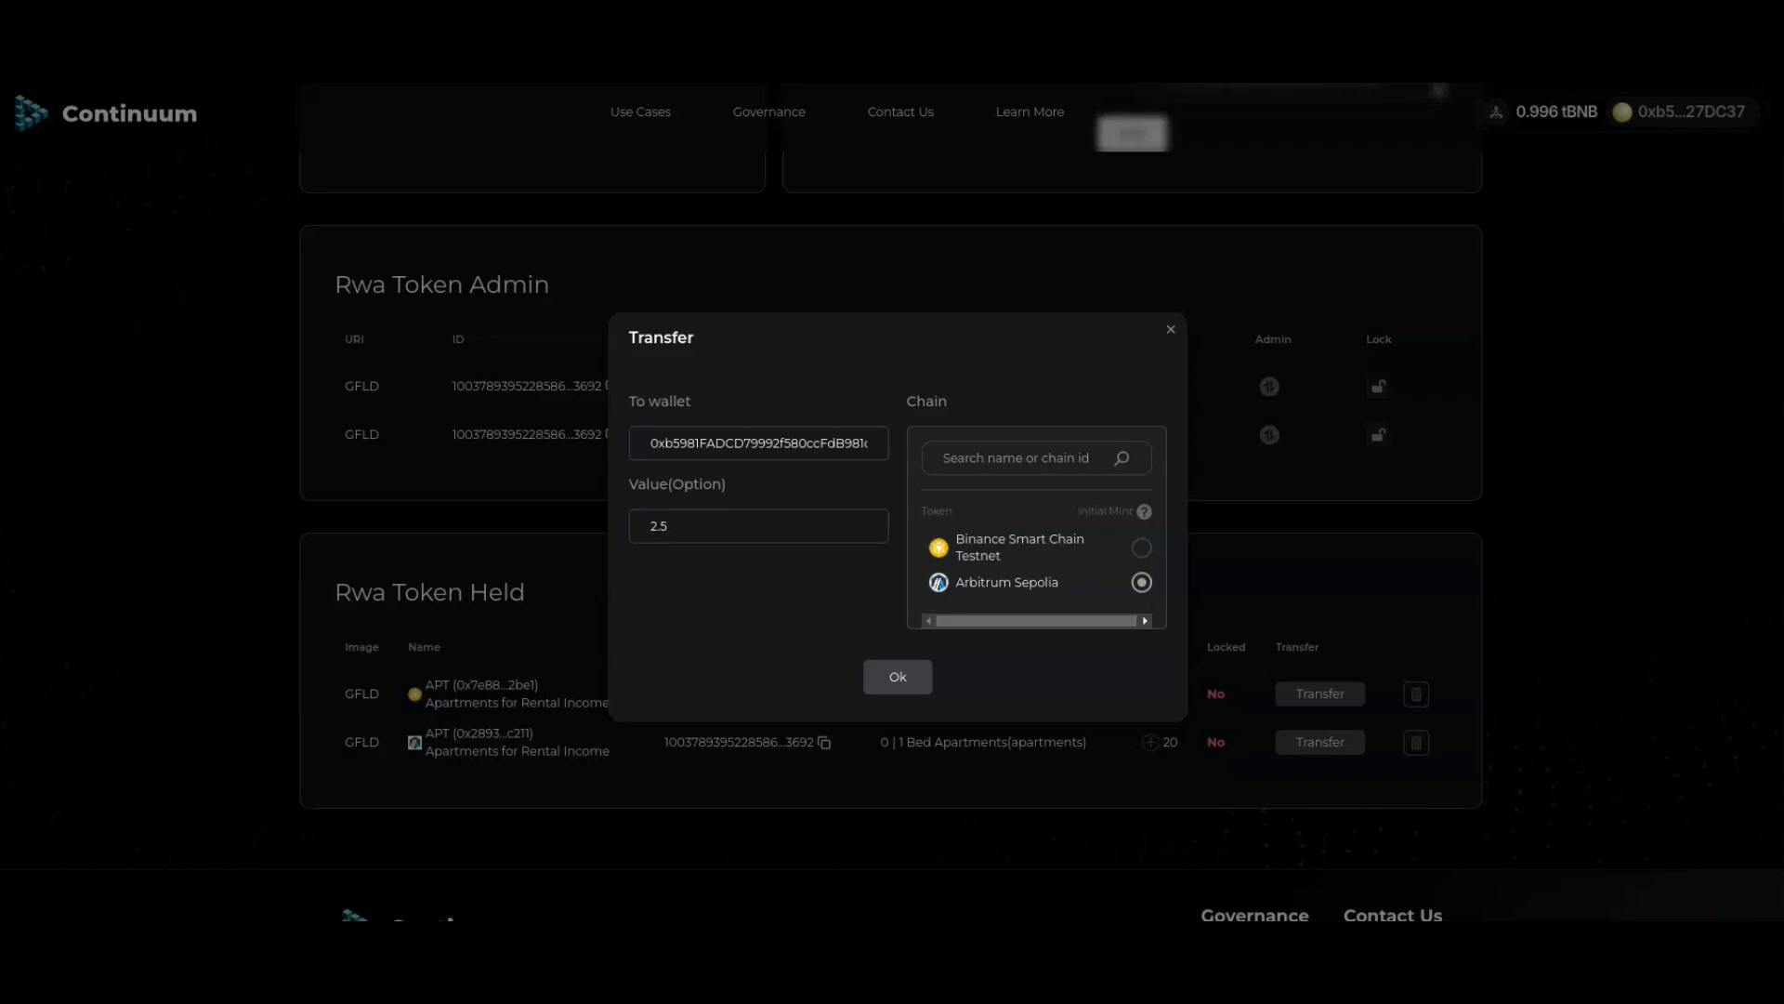
click(898, 676)
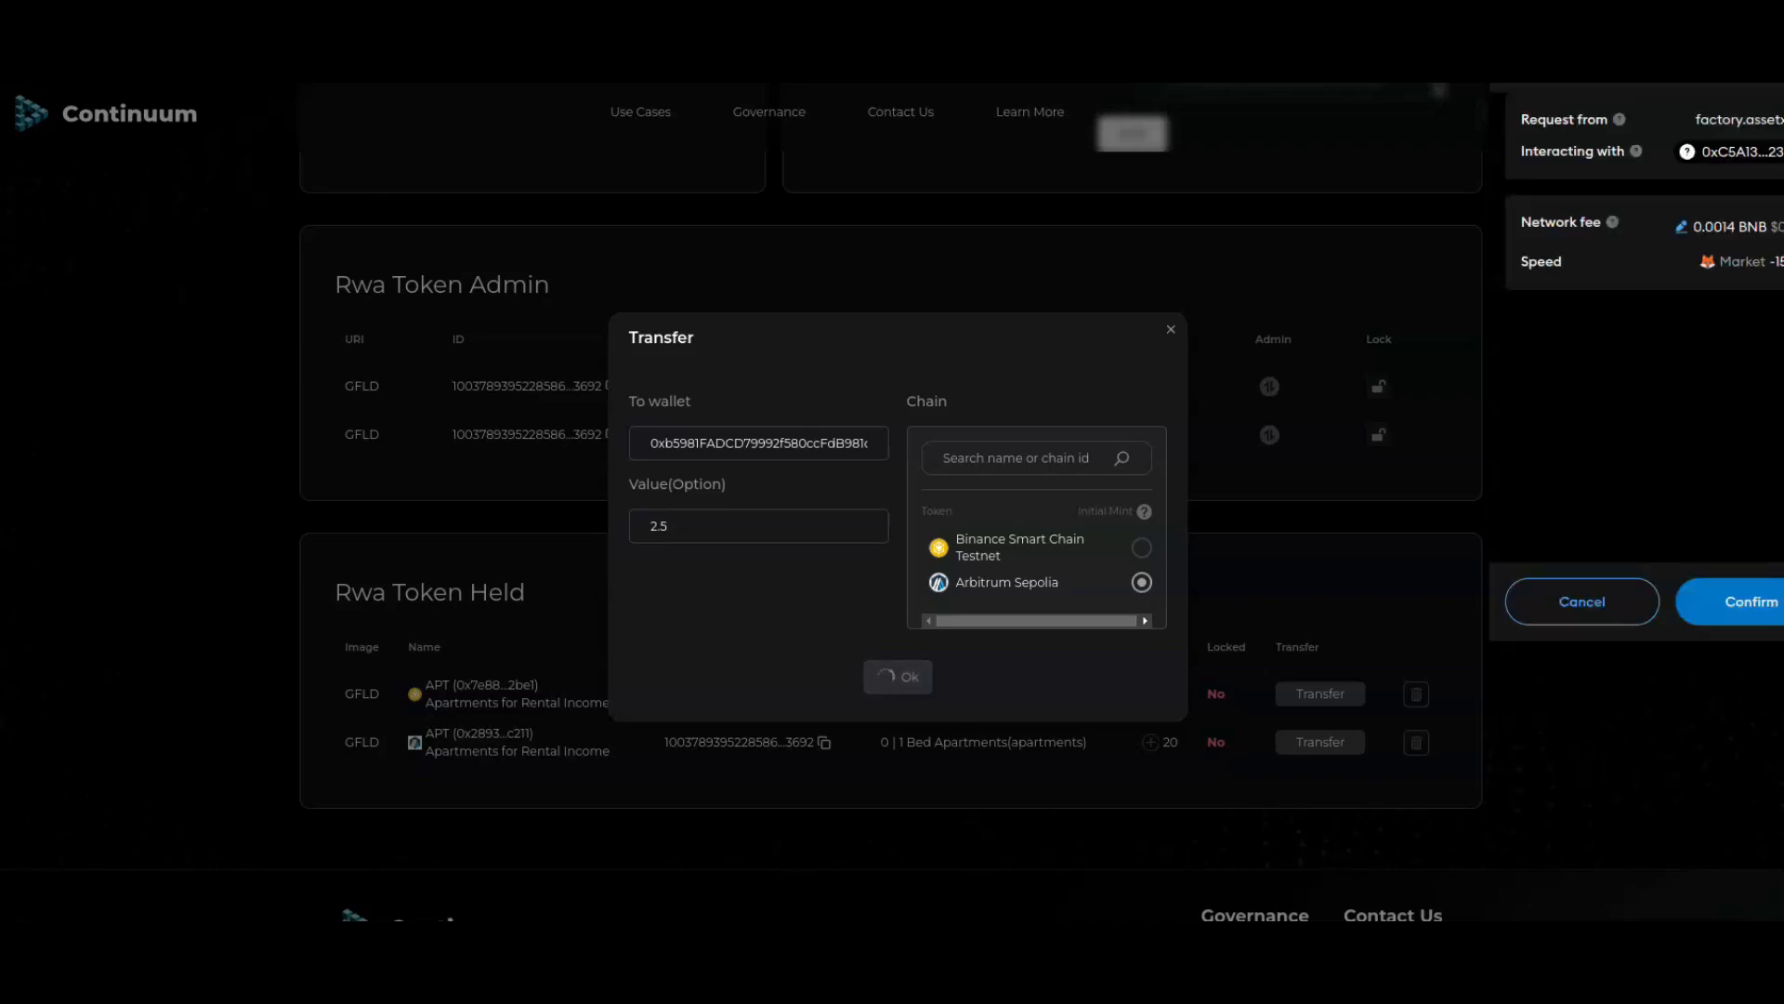
click(1751, 602)
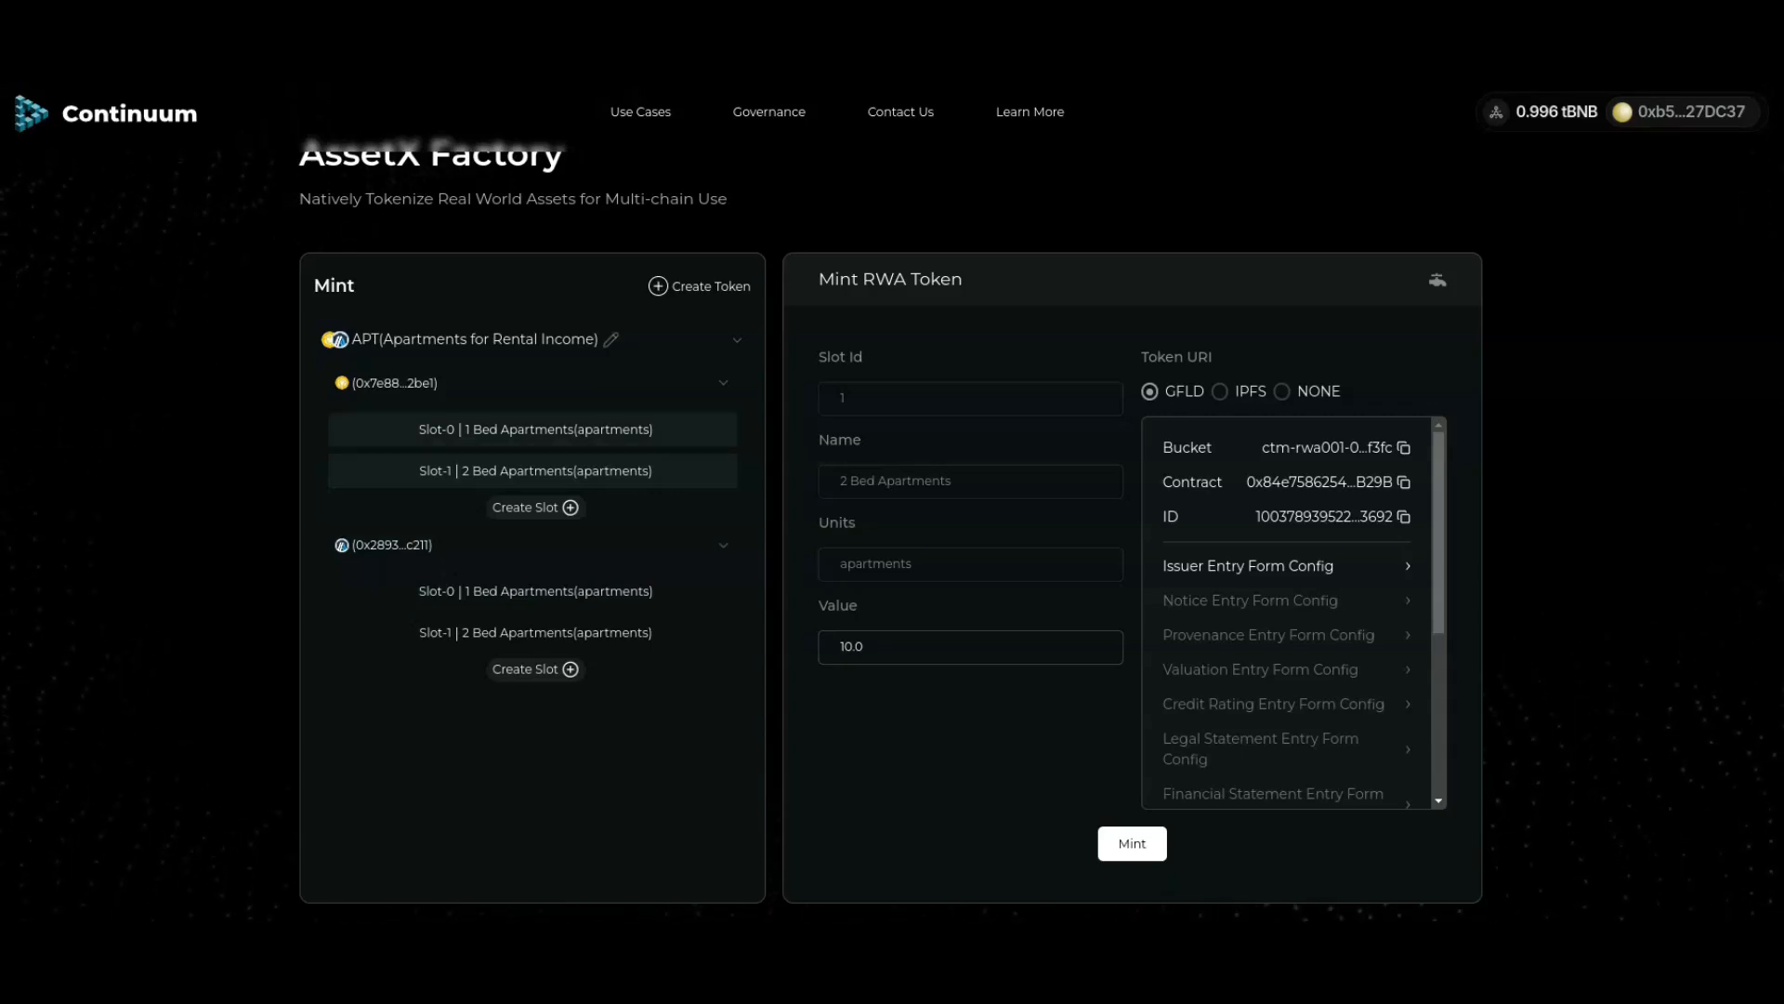
Step: Submit issuer details for the Slot-0 1 Bed Apartments slot, company London Rentals Ltd
click(535, 429)
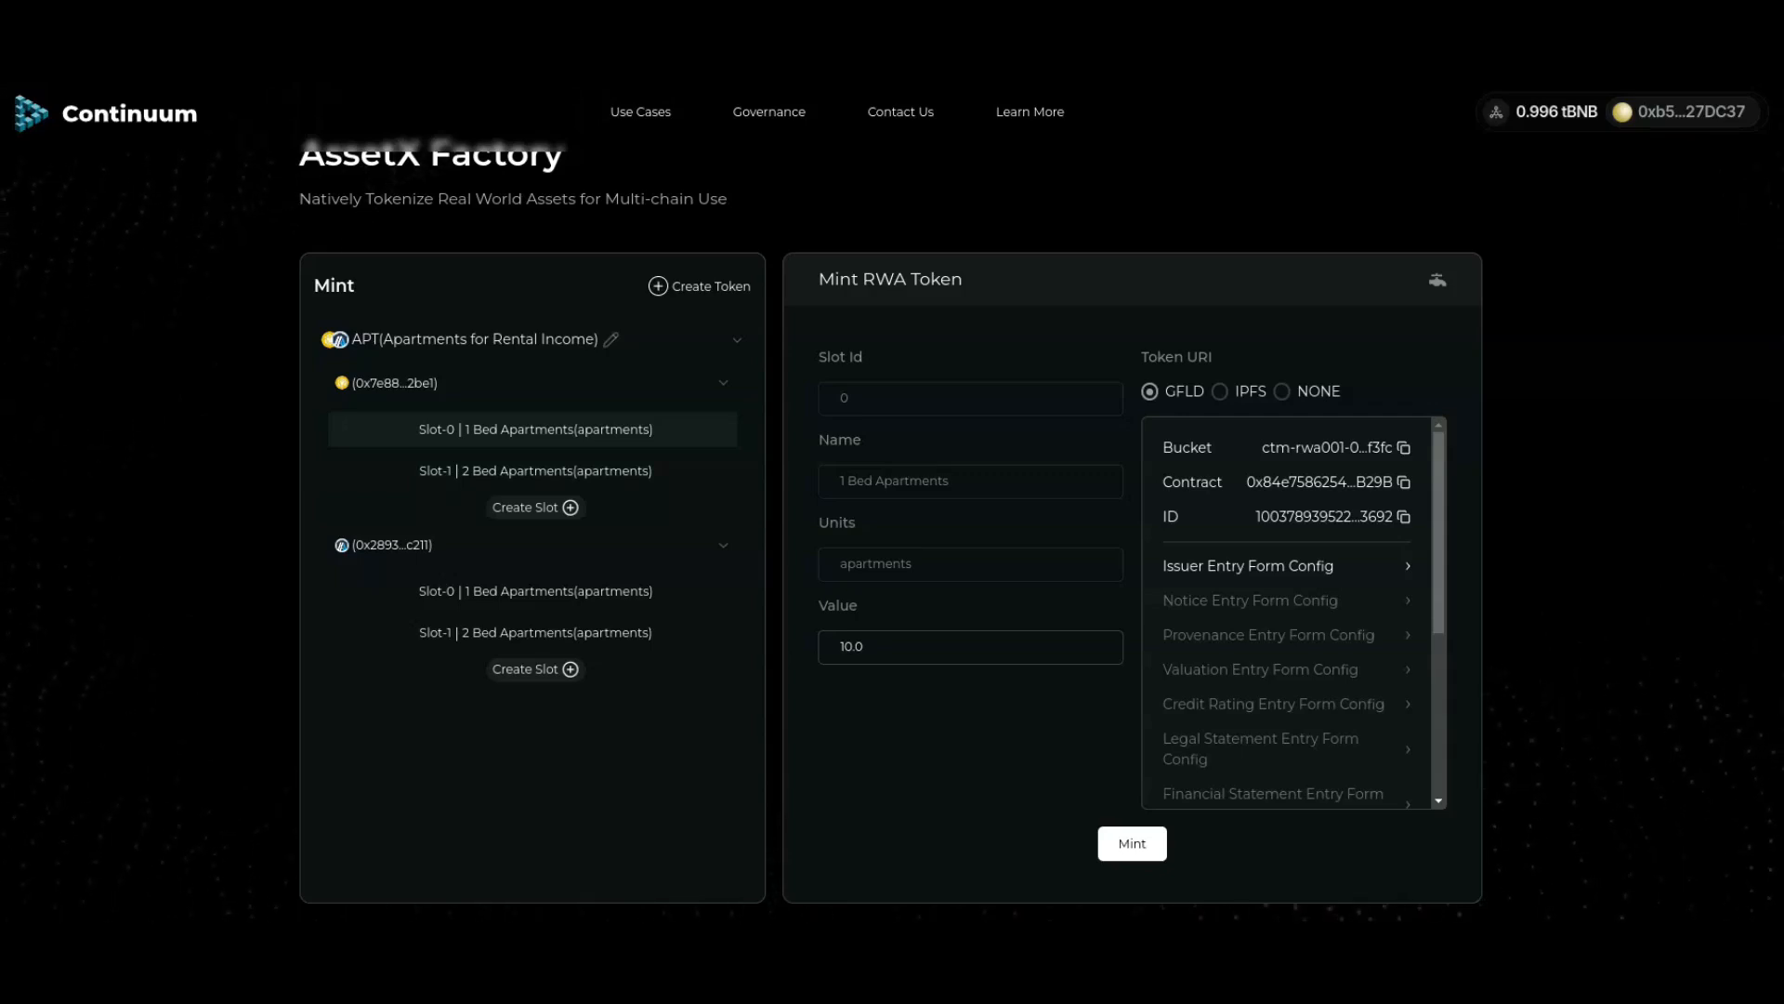
click(1248, 566)
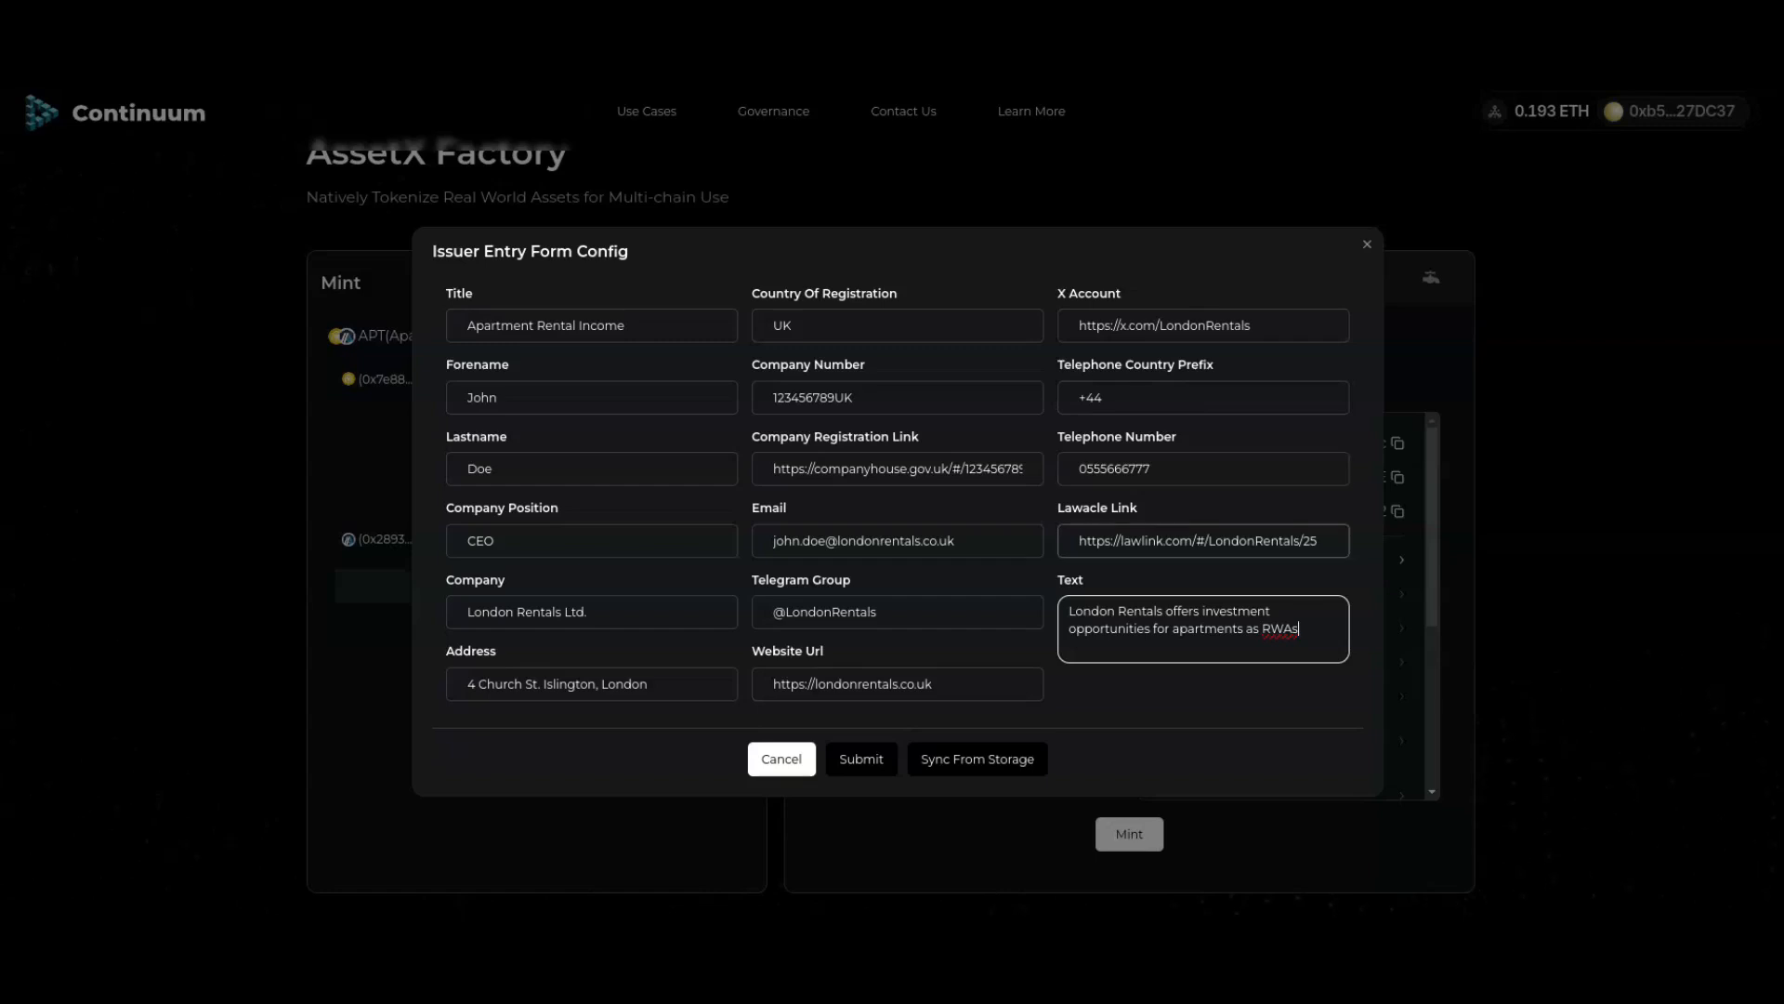
click(861, 758)
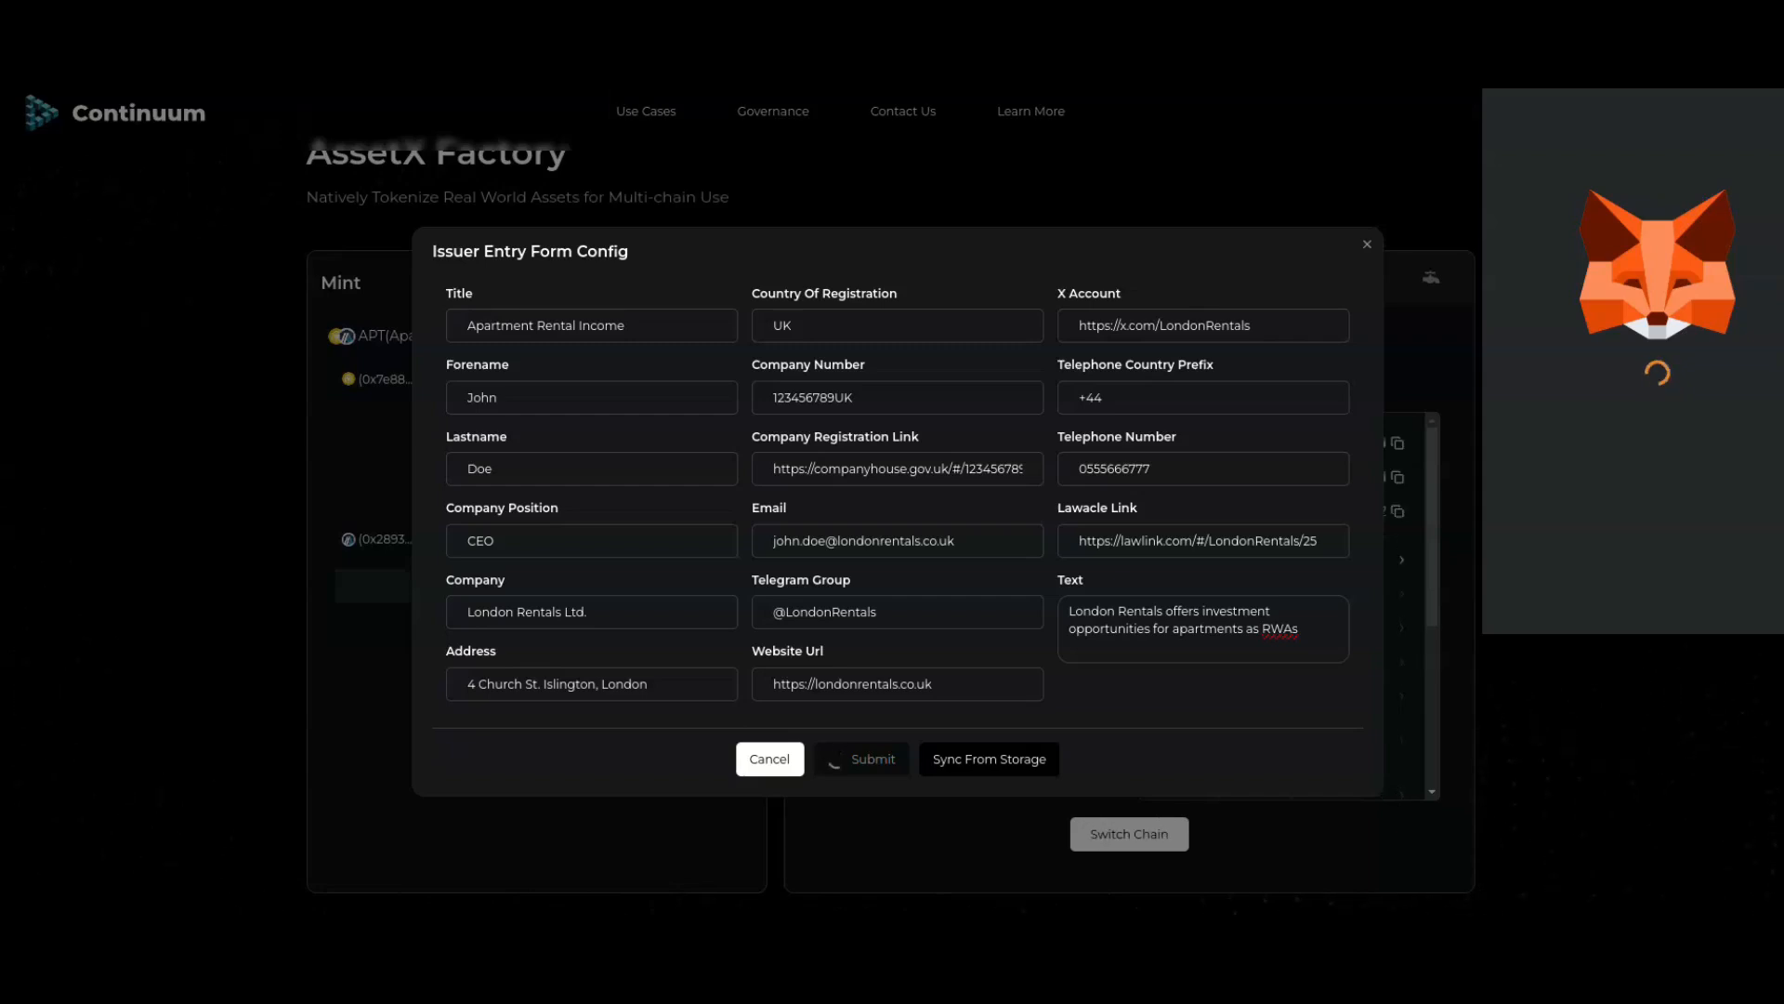
Step: Approve the wallet requests on Arbitrum Sepolia and BNB Greenfield, then open the network list
click(1741, 595)
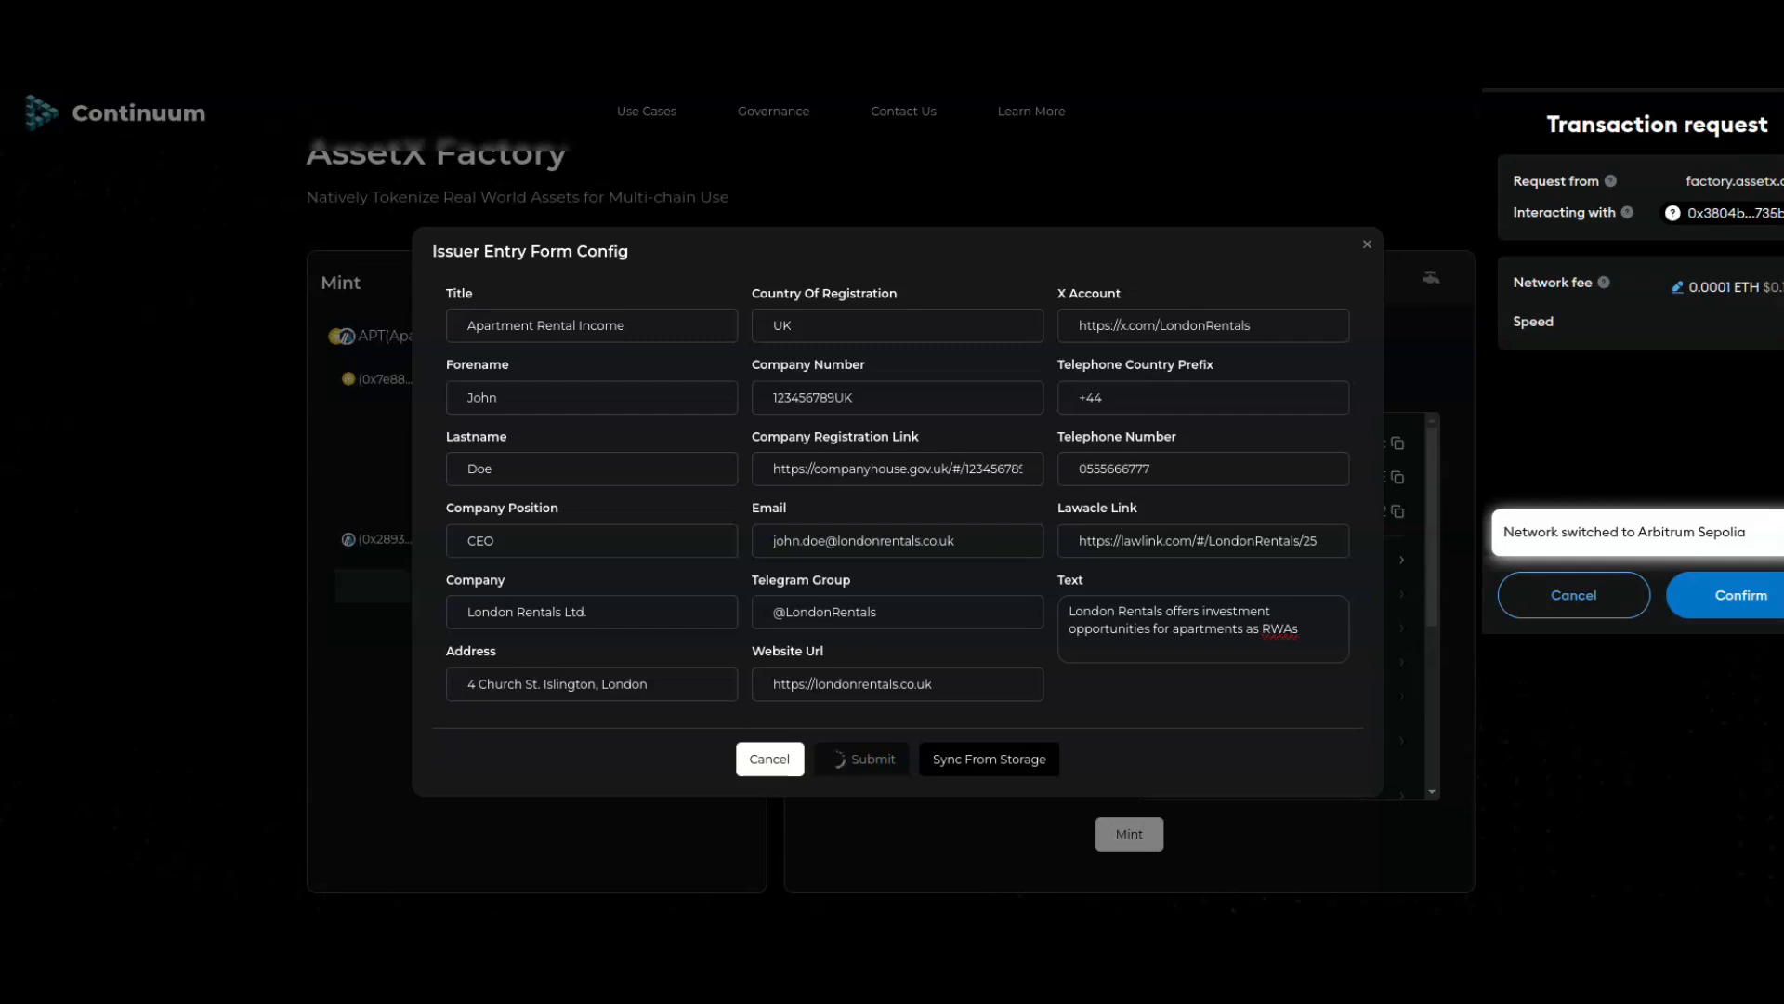
click(1741, 595)
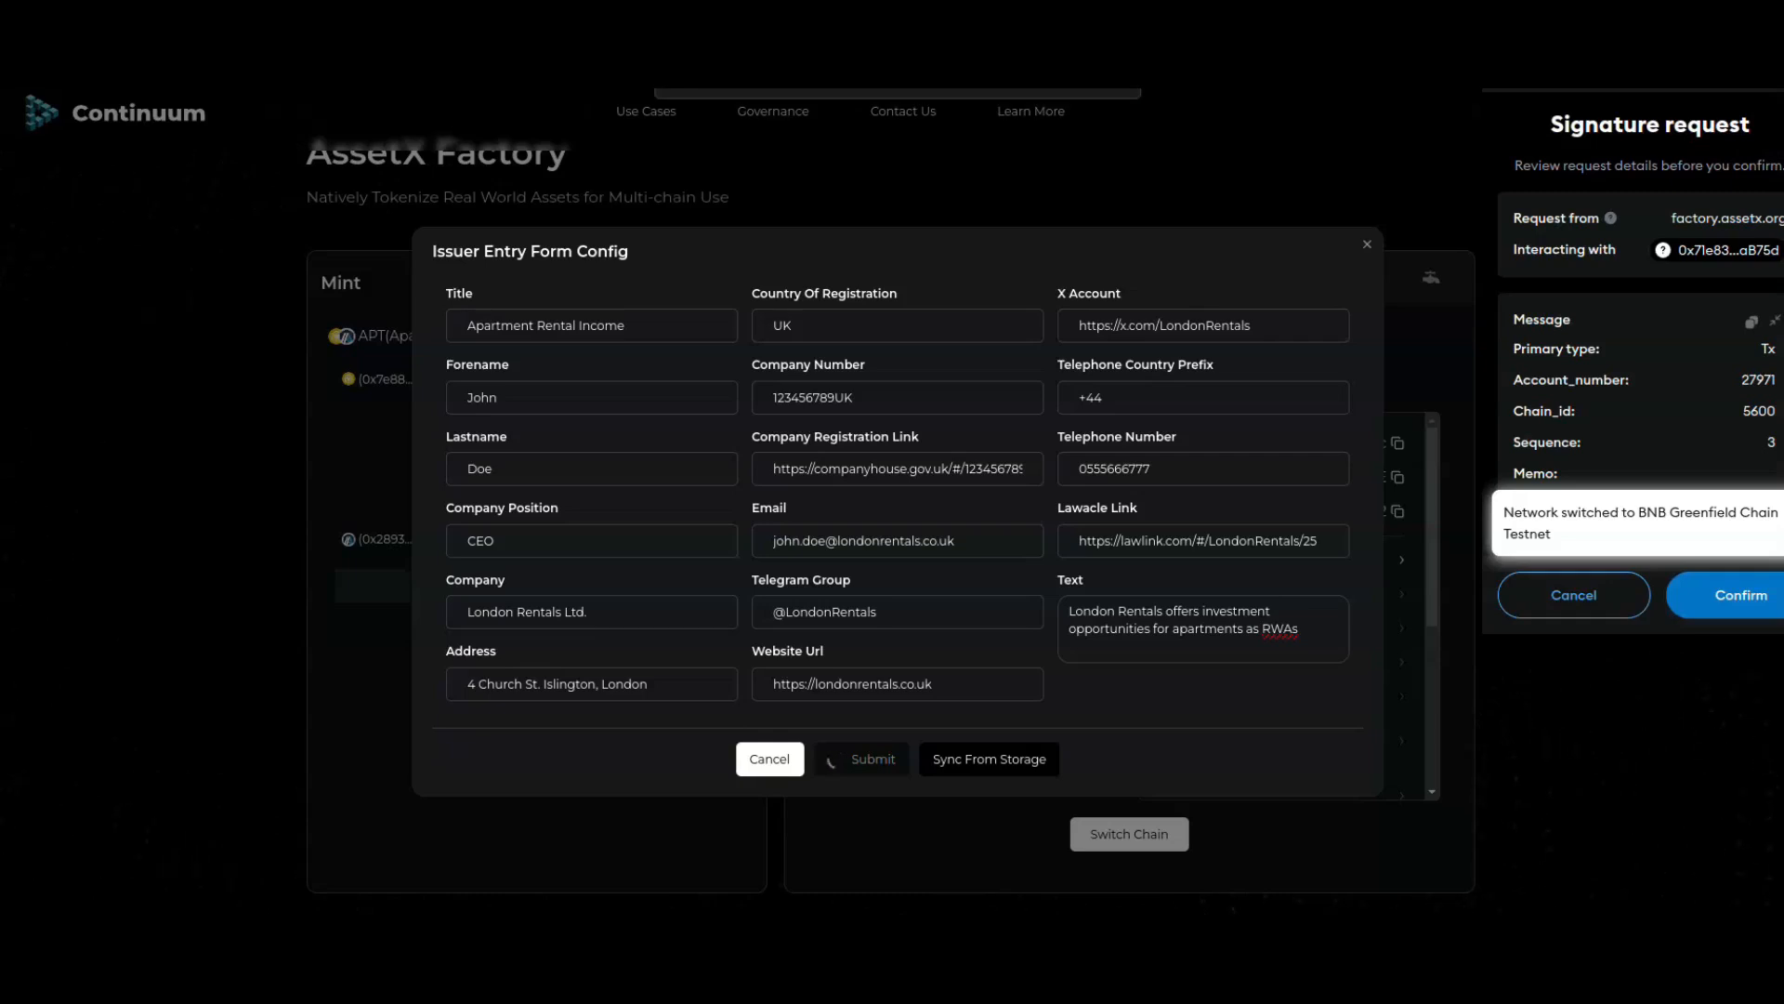
click(1740, 595)
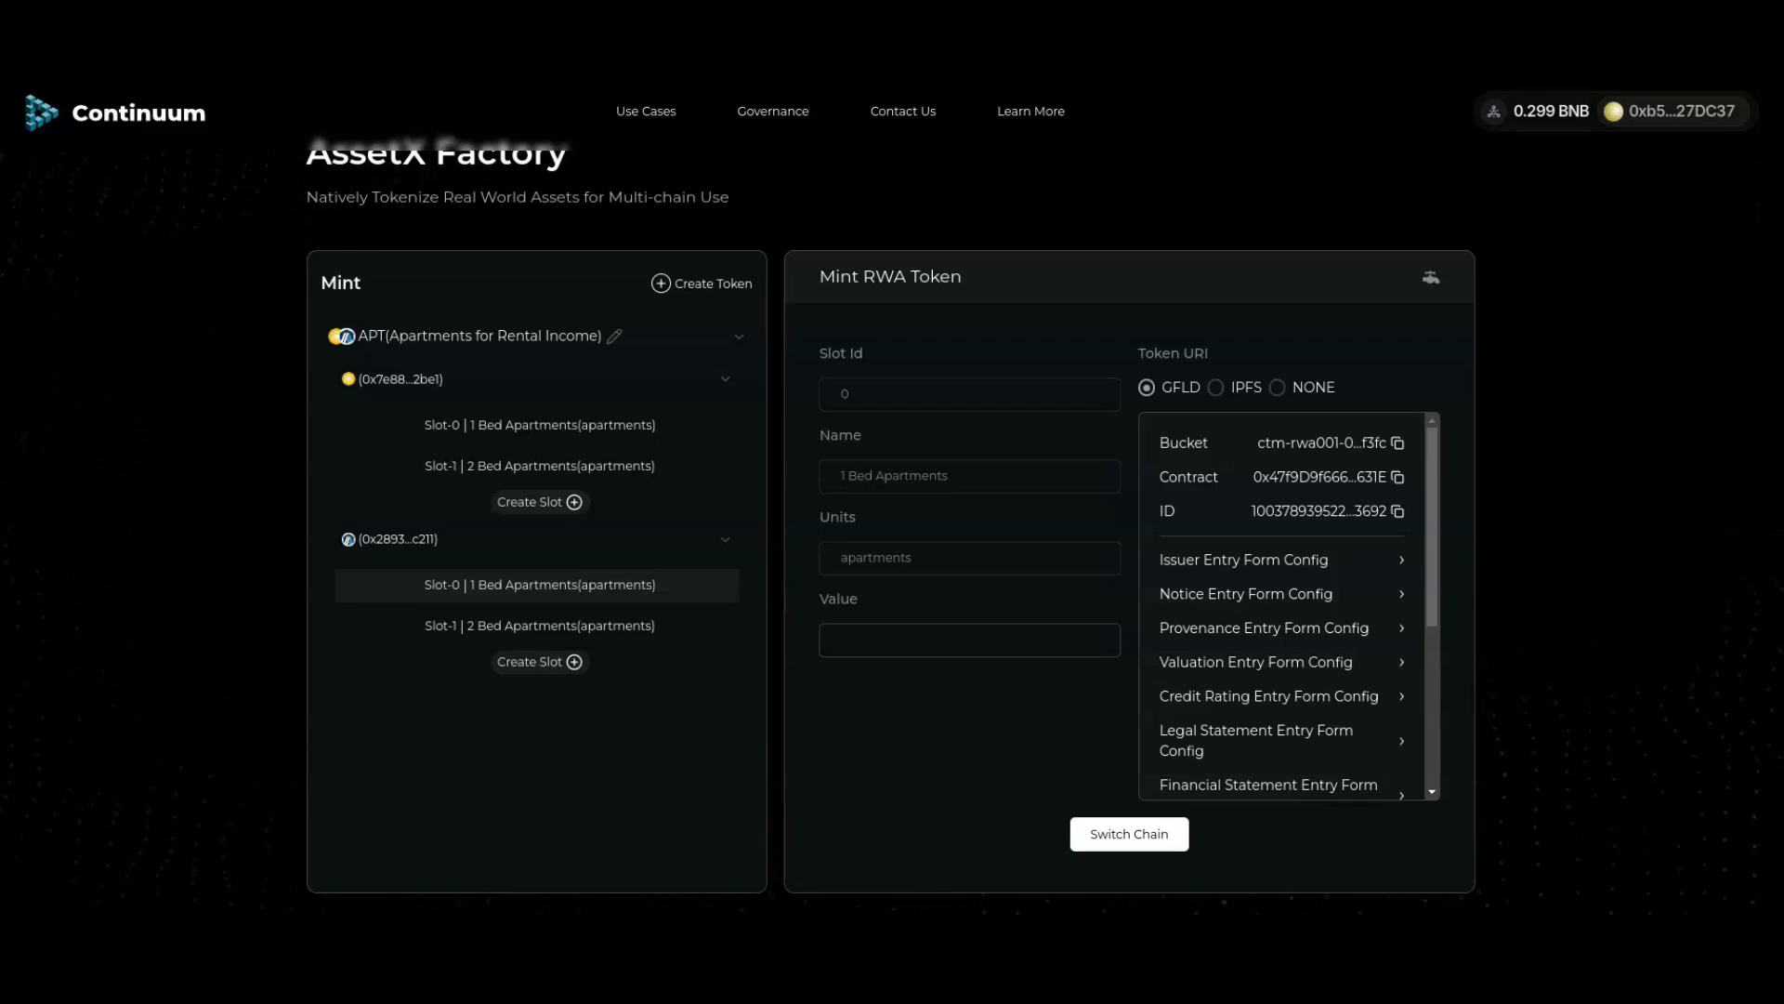
click(1673, 112)
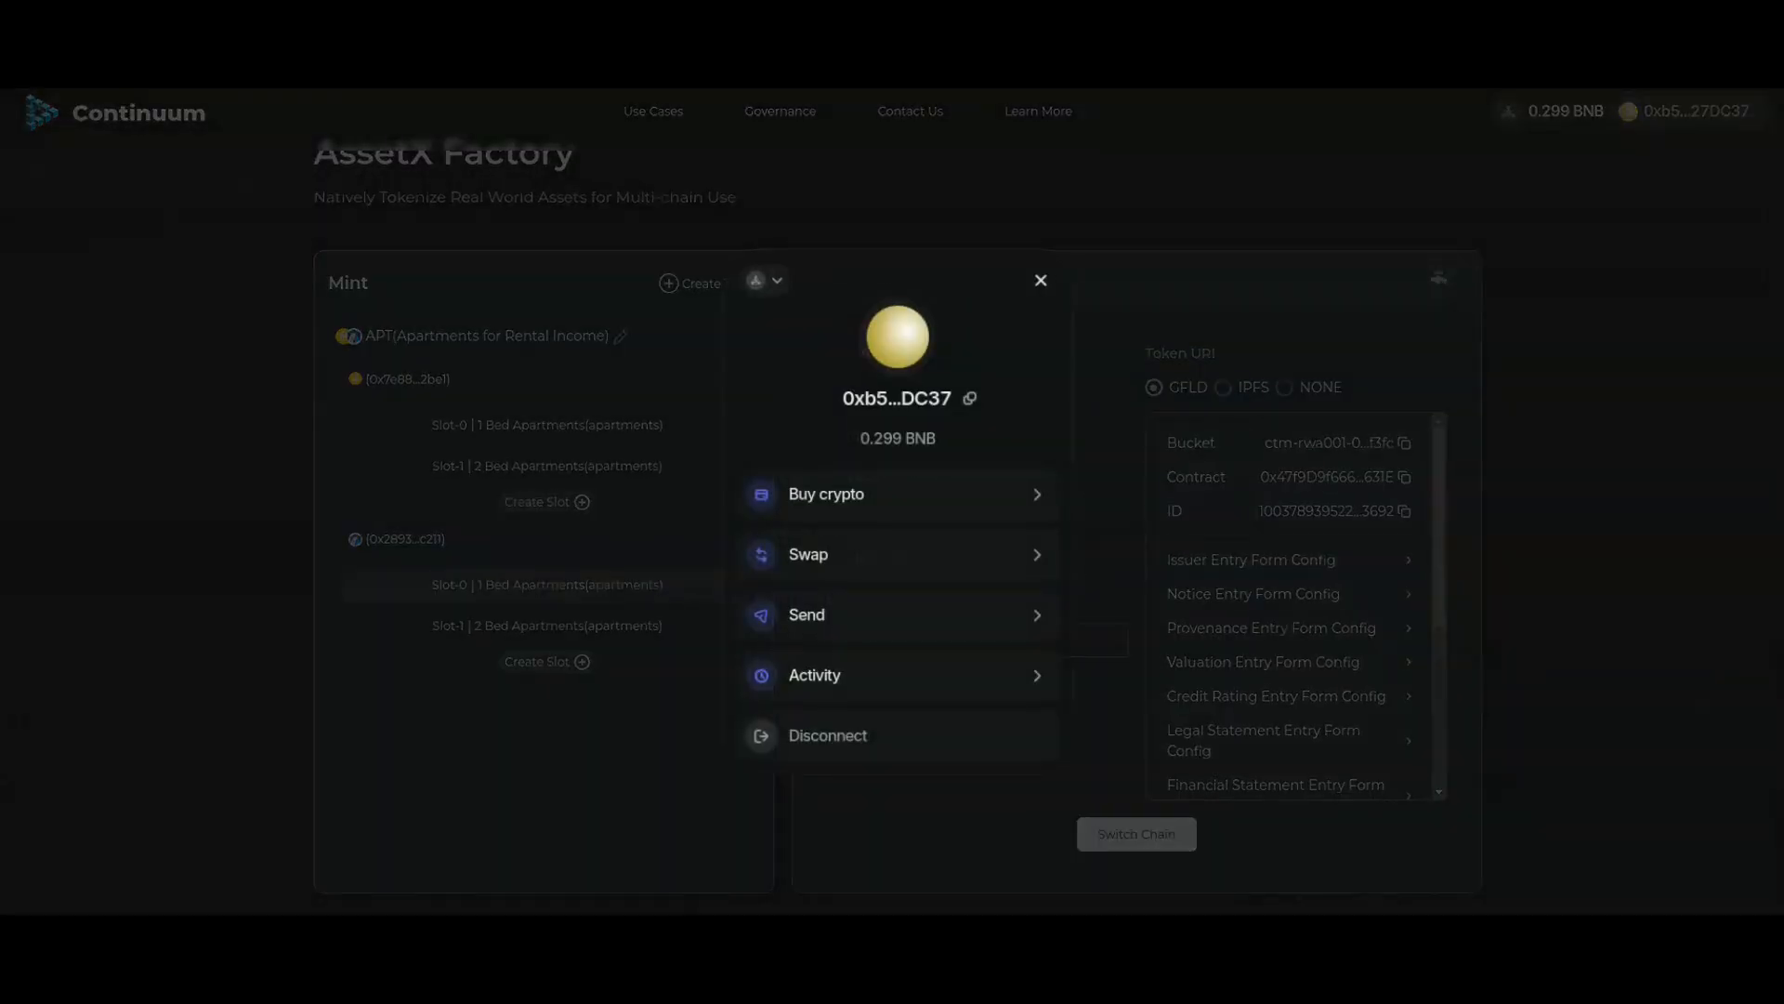
click(764, 281)
Step: Switch to Binance Smart Chain Testnet and reload the saved issuer details from storage
click(892, 373)
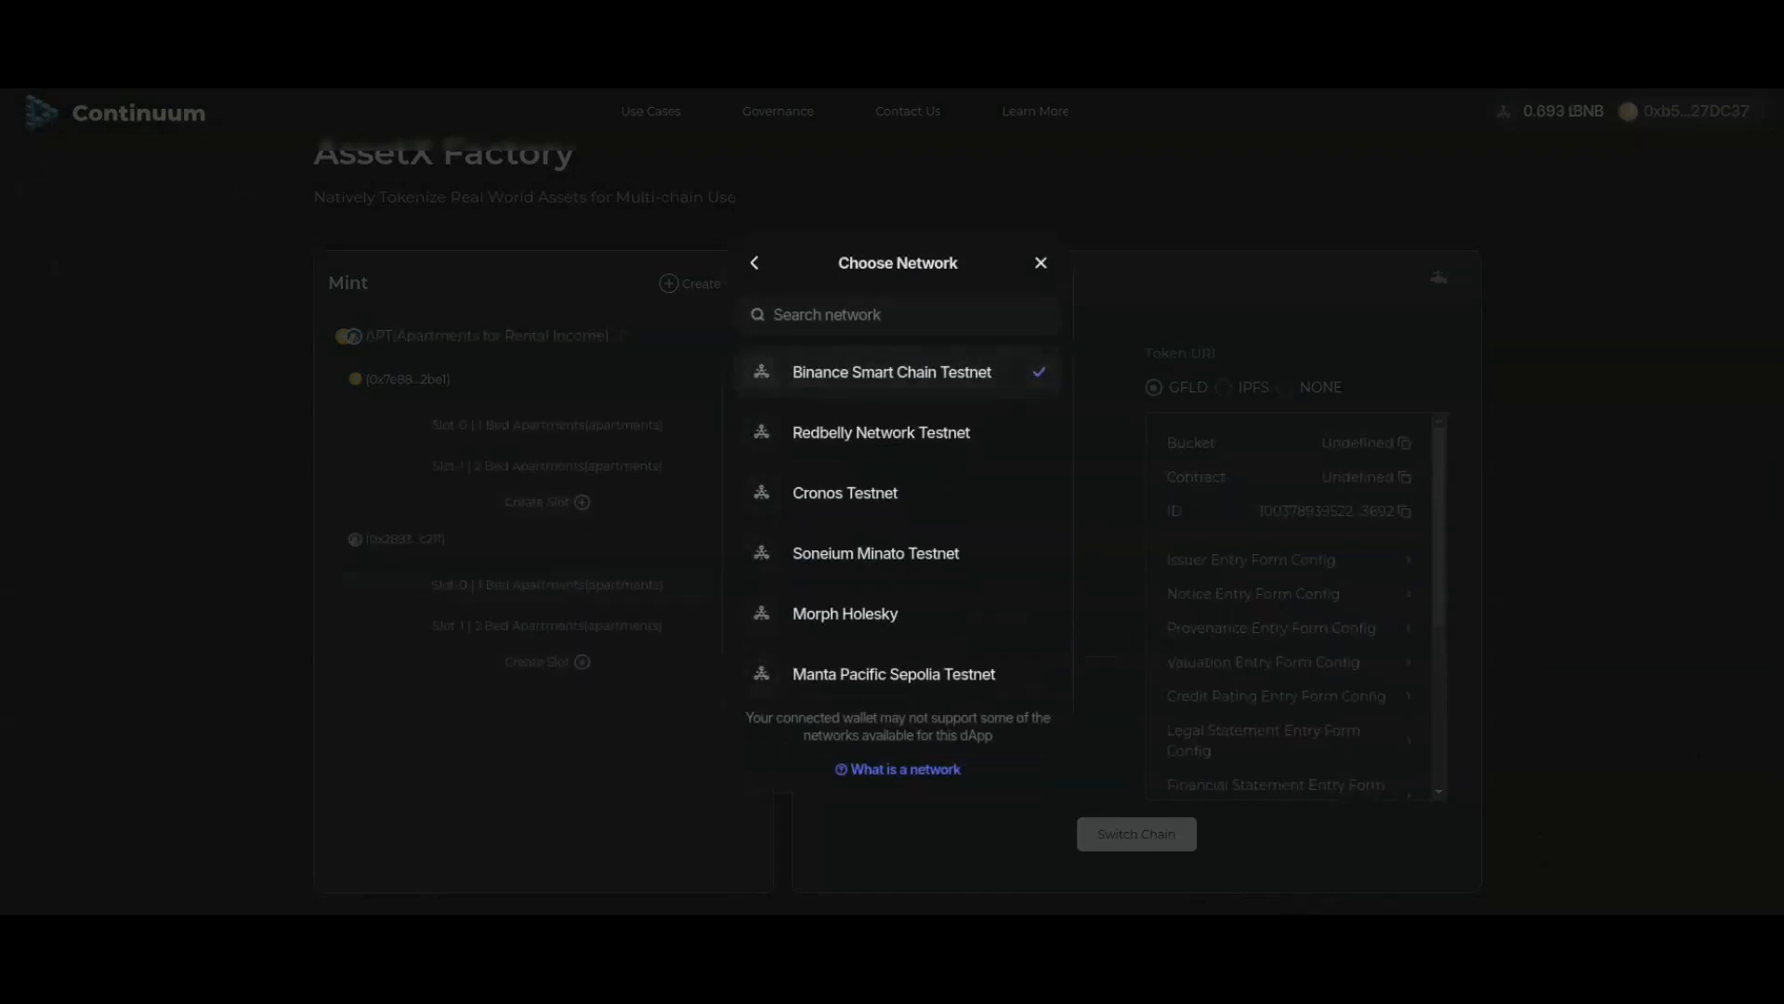
click(1041, 263)
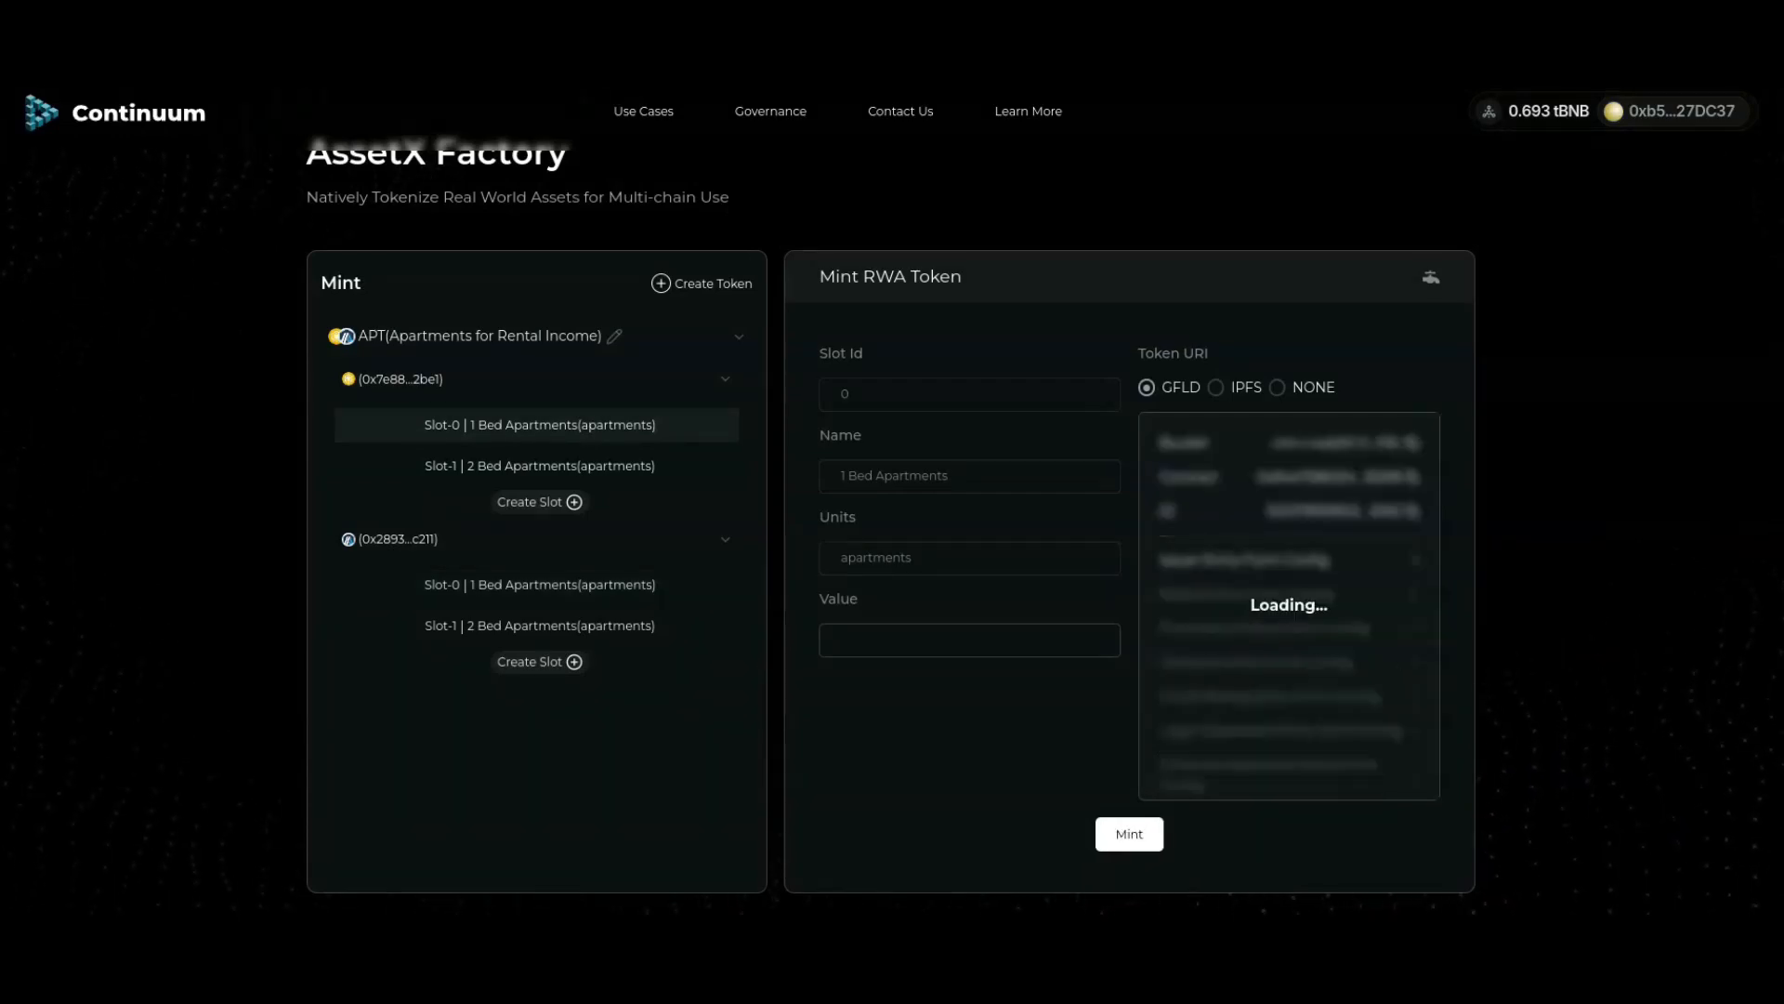
click(1283, 560)
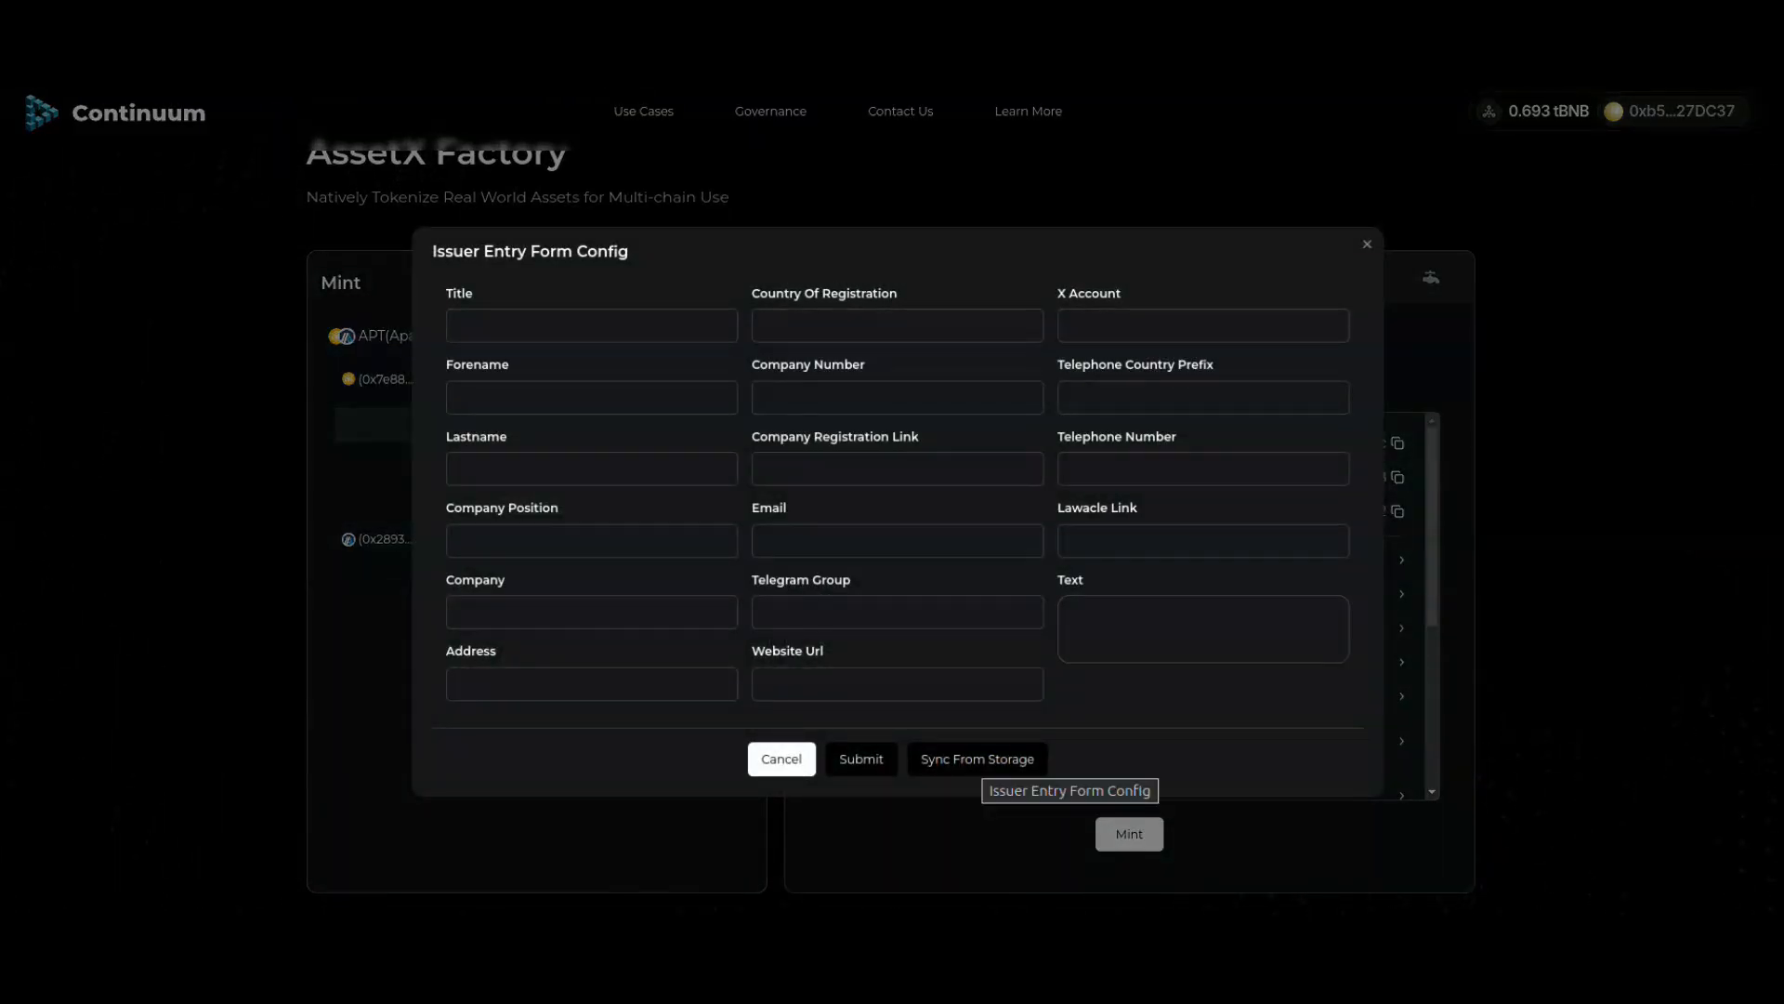
click(978, 758)
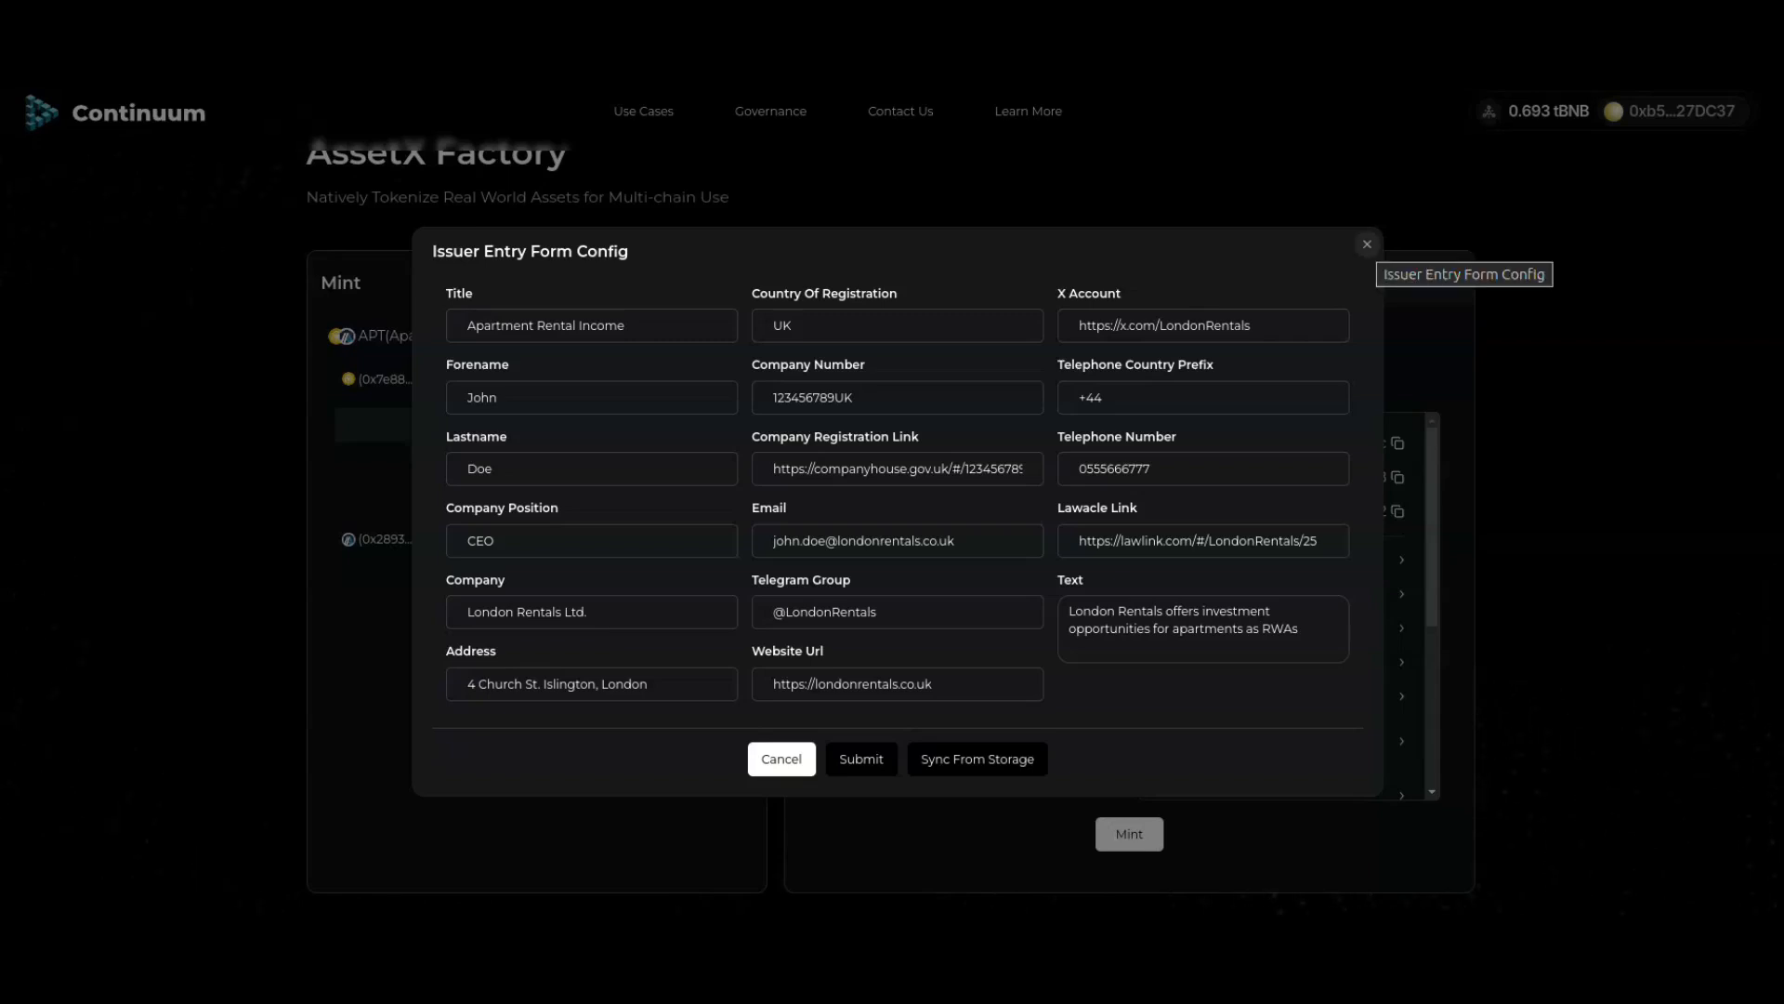
click(1367, 244)
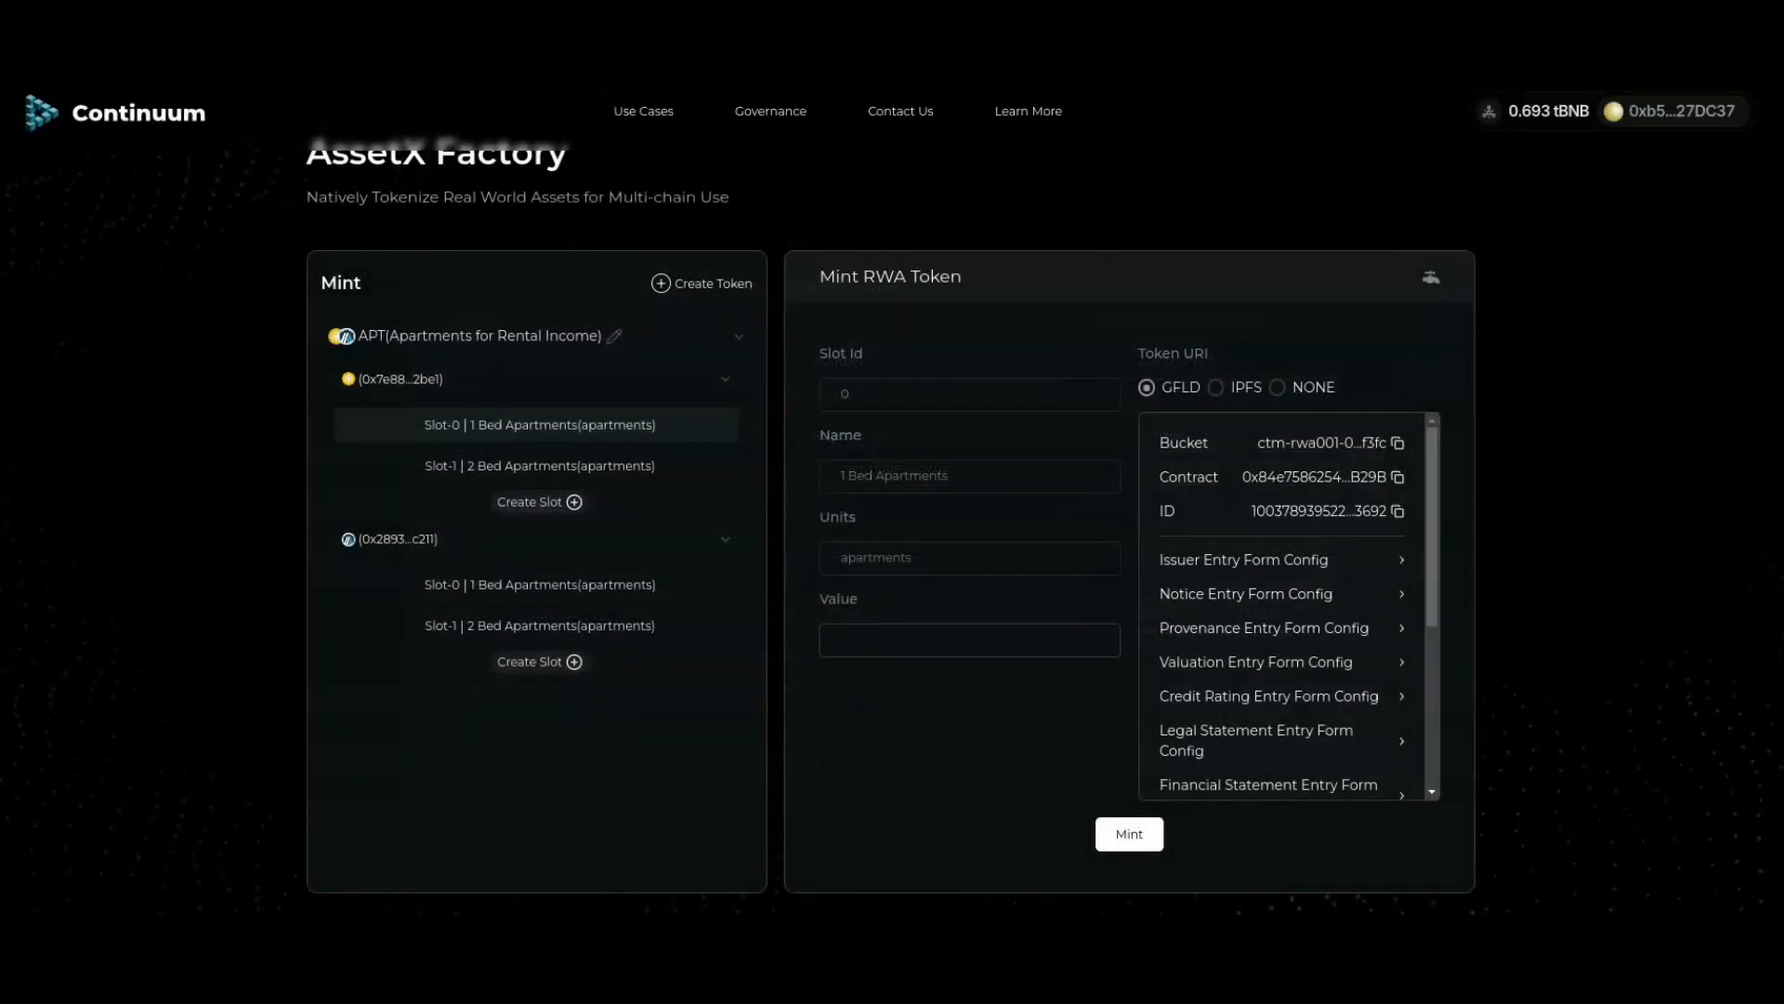
scroll(1282, 604, down, 5)
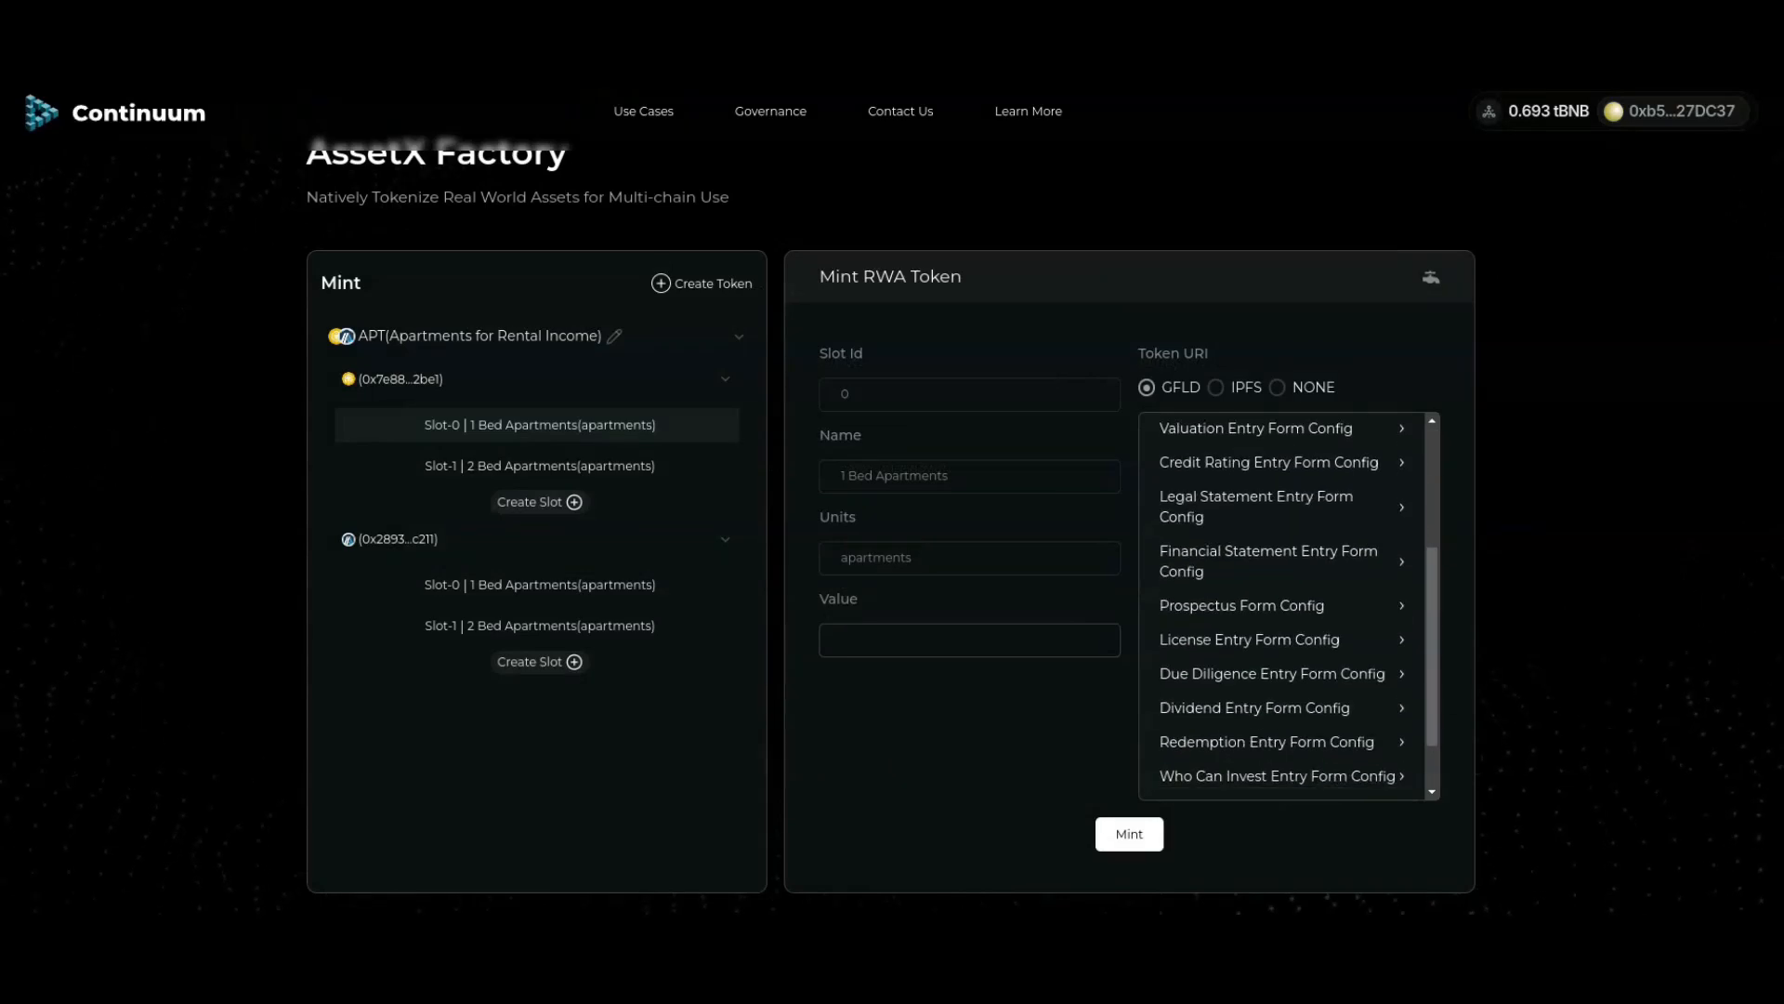
scroll(1283, 604, up, 5)
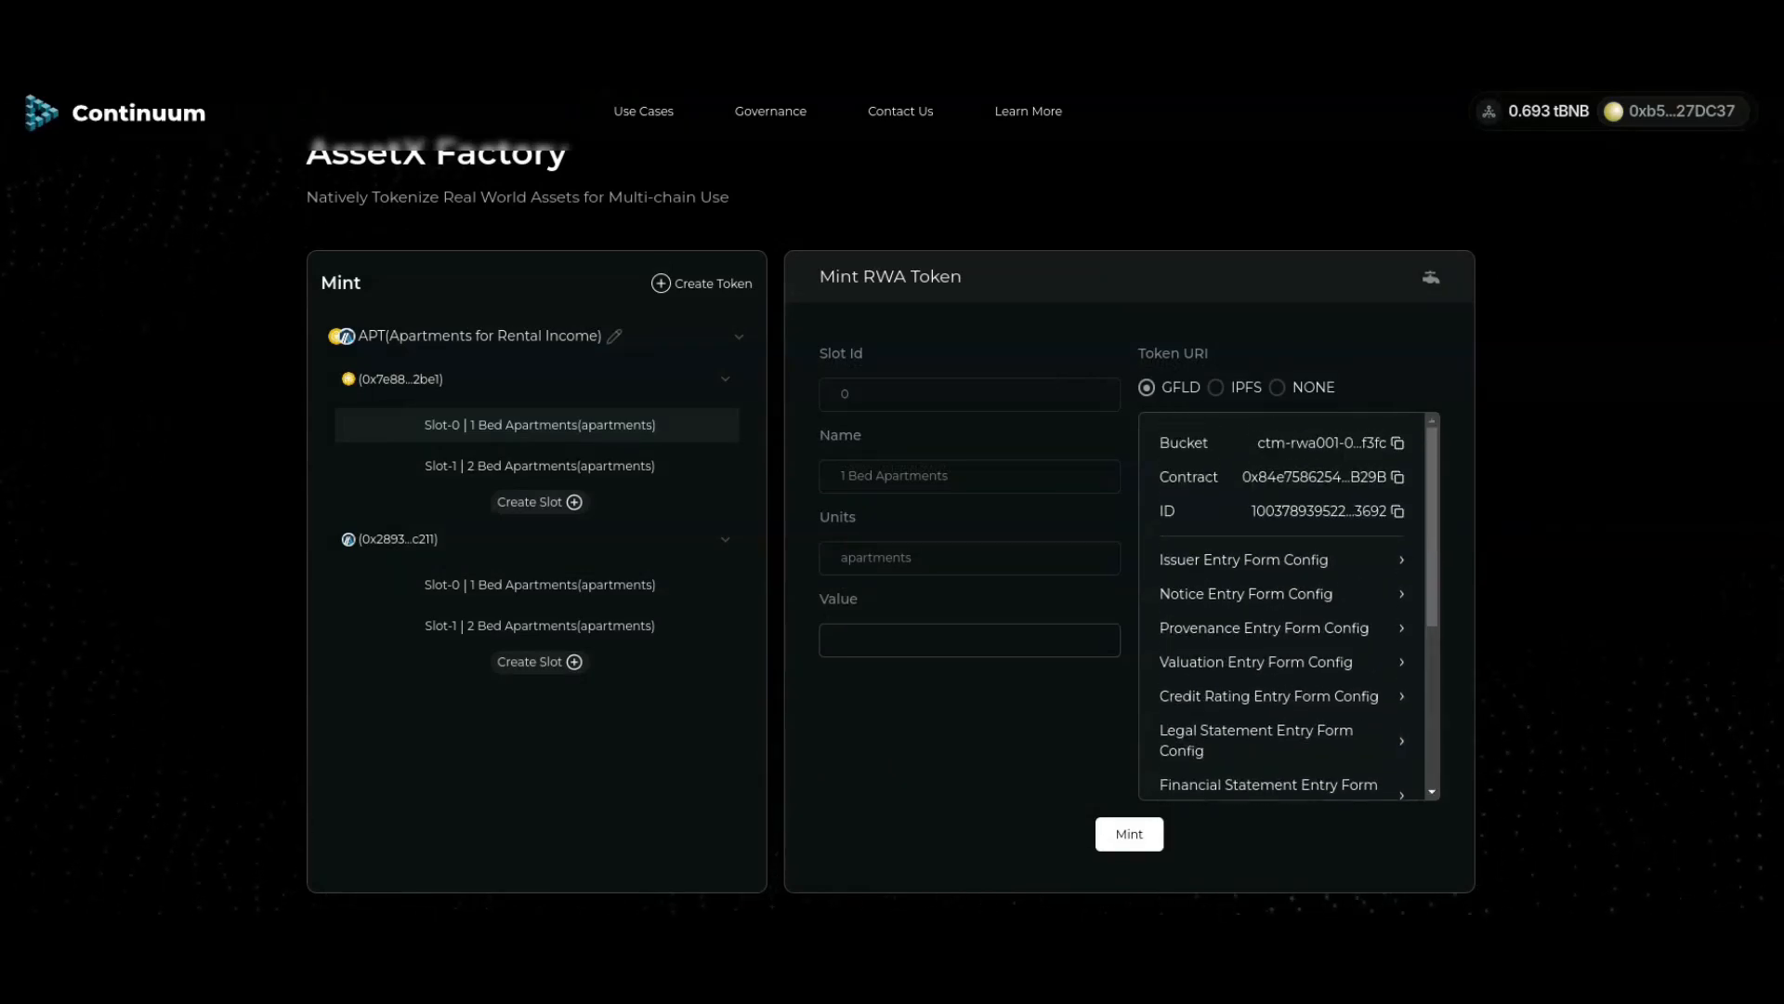
click(1301, 593)
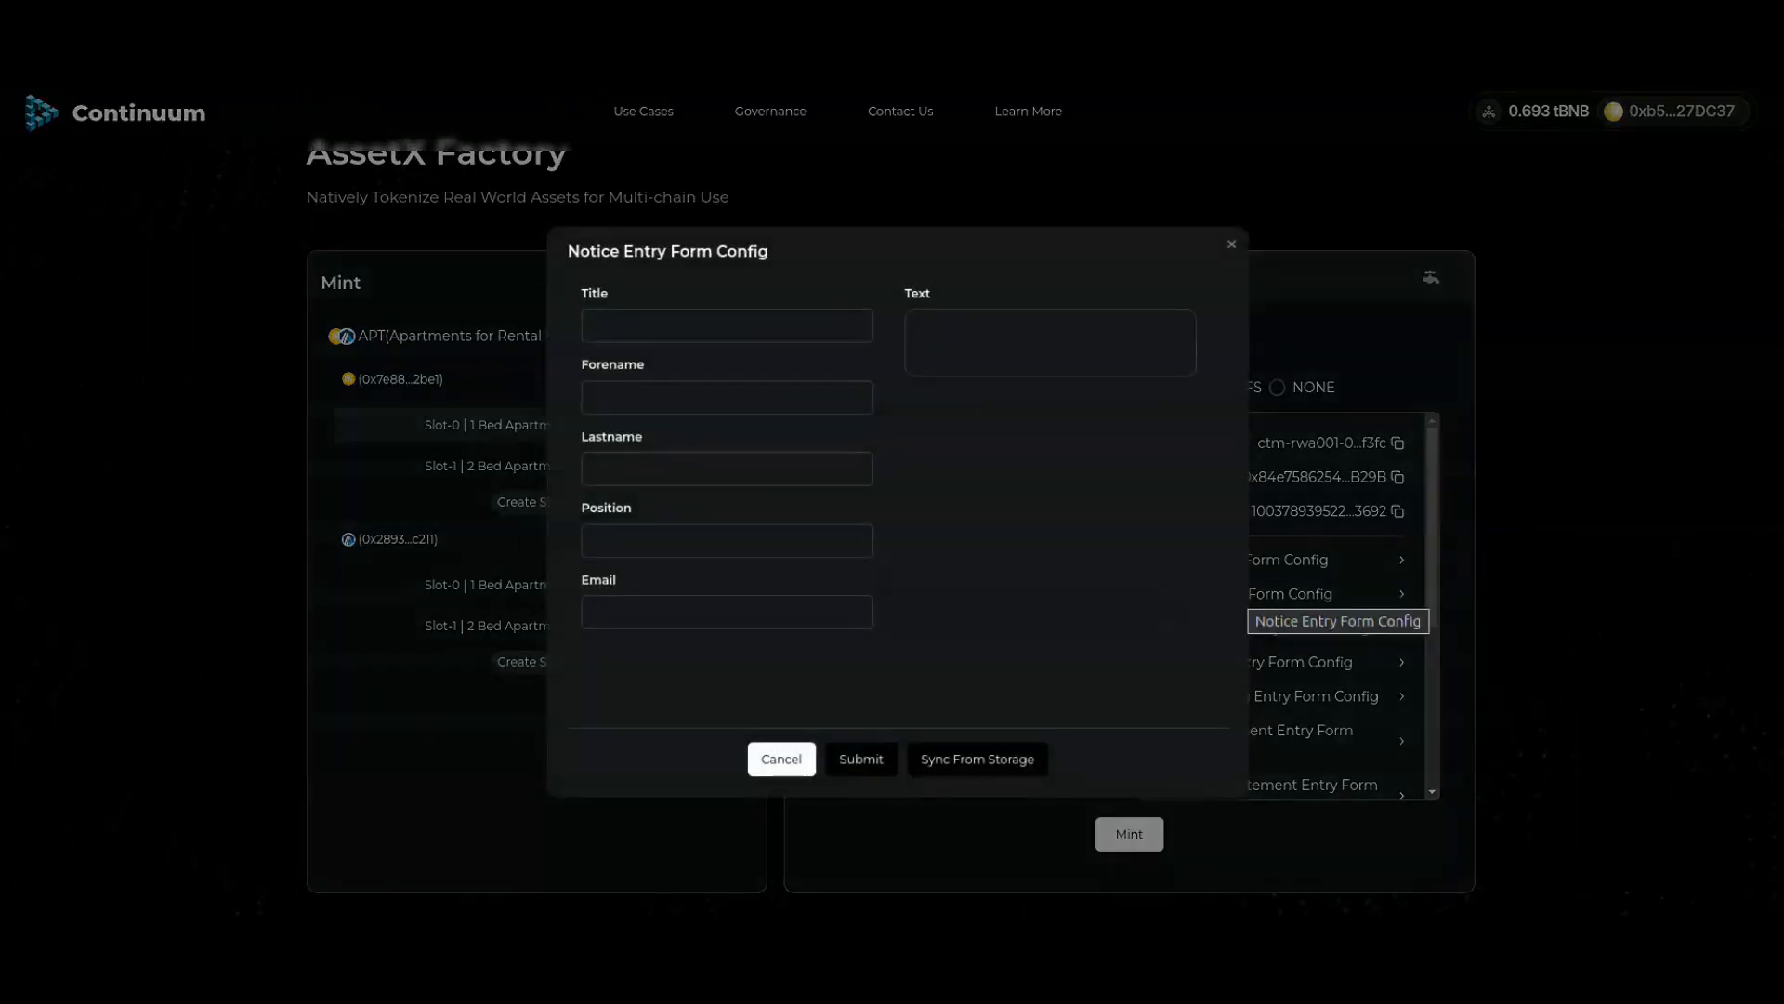
click(1233, 244)
click(1301, 629)
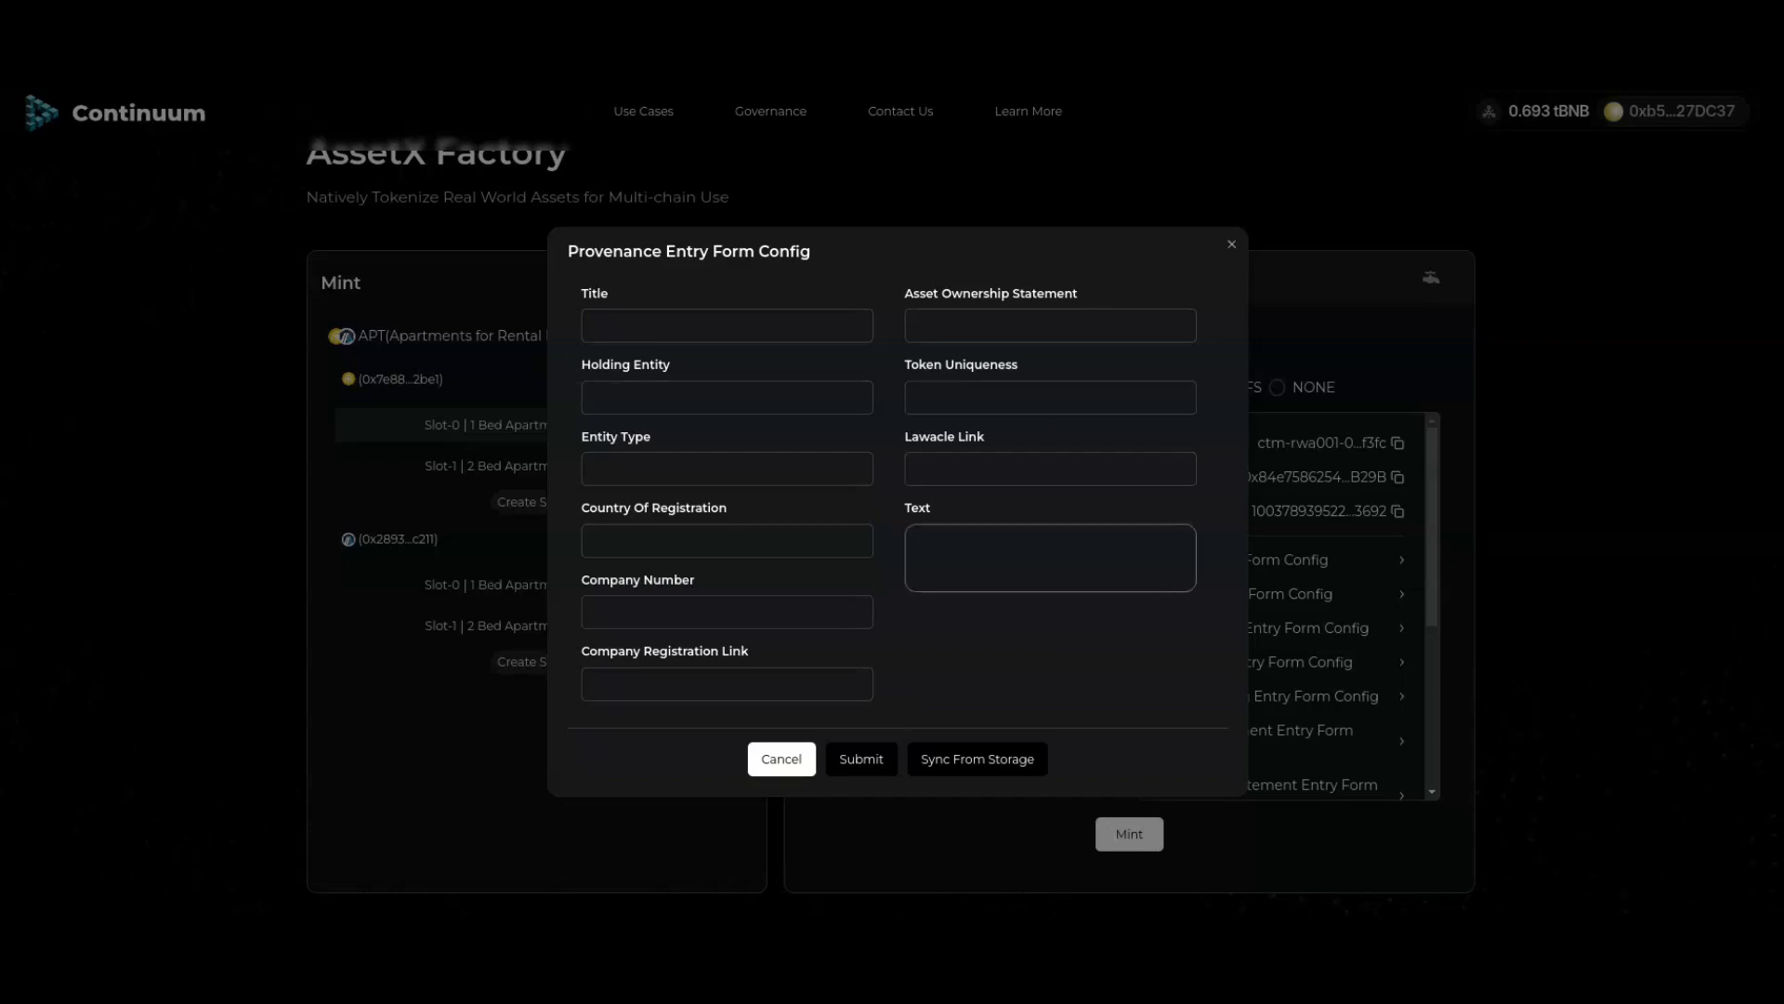
click(1231, 243)
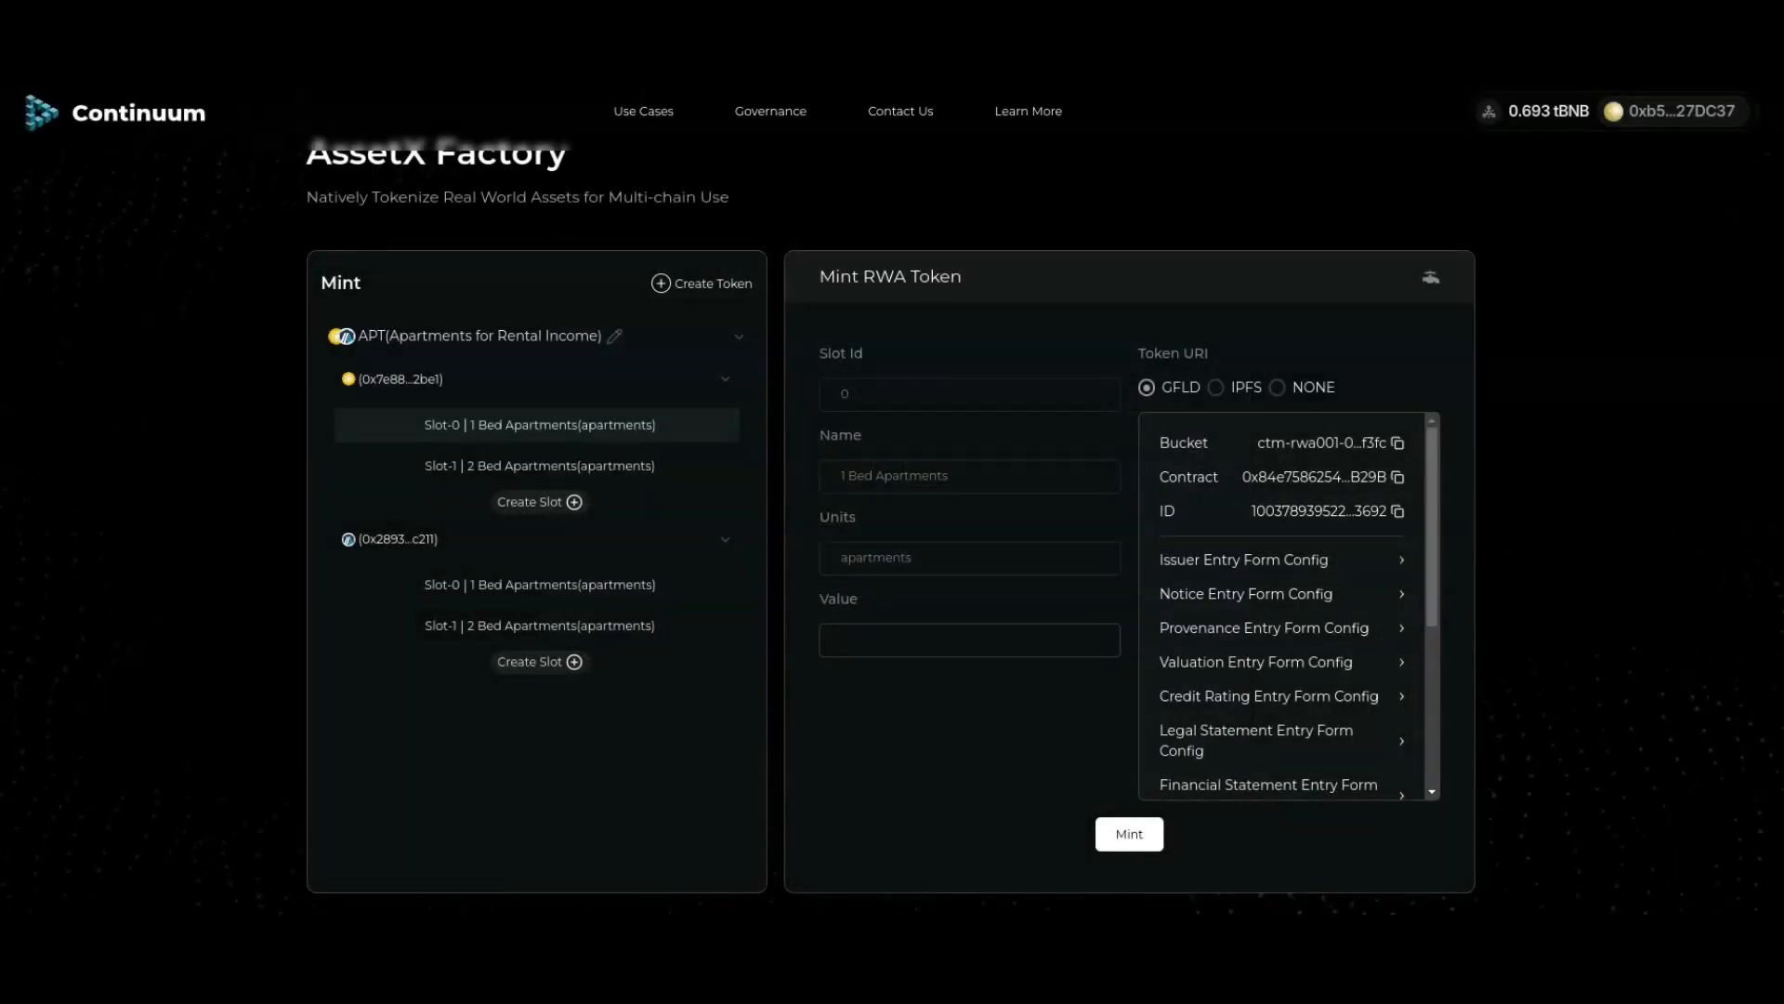
click(1256, 662)
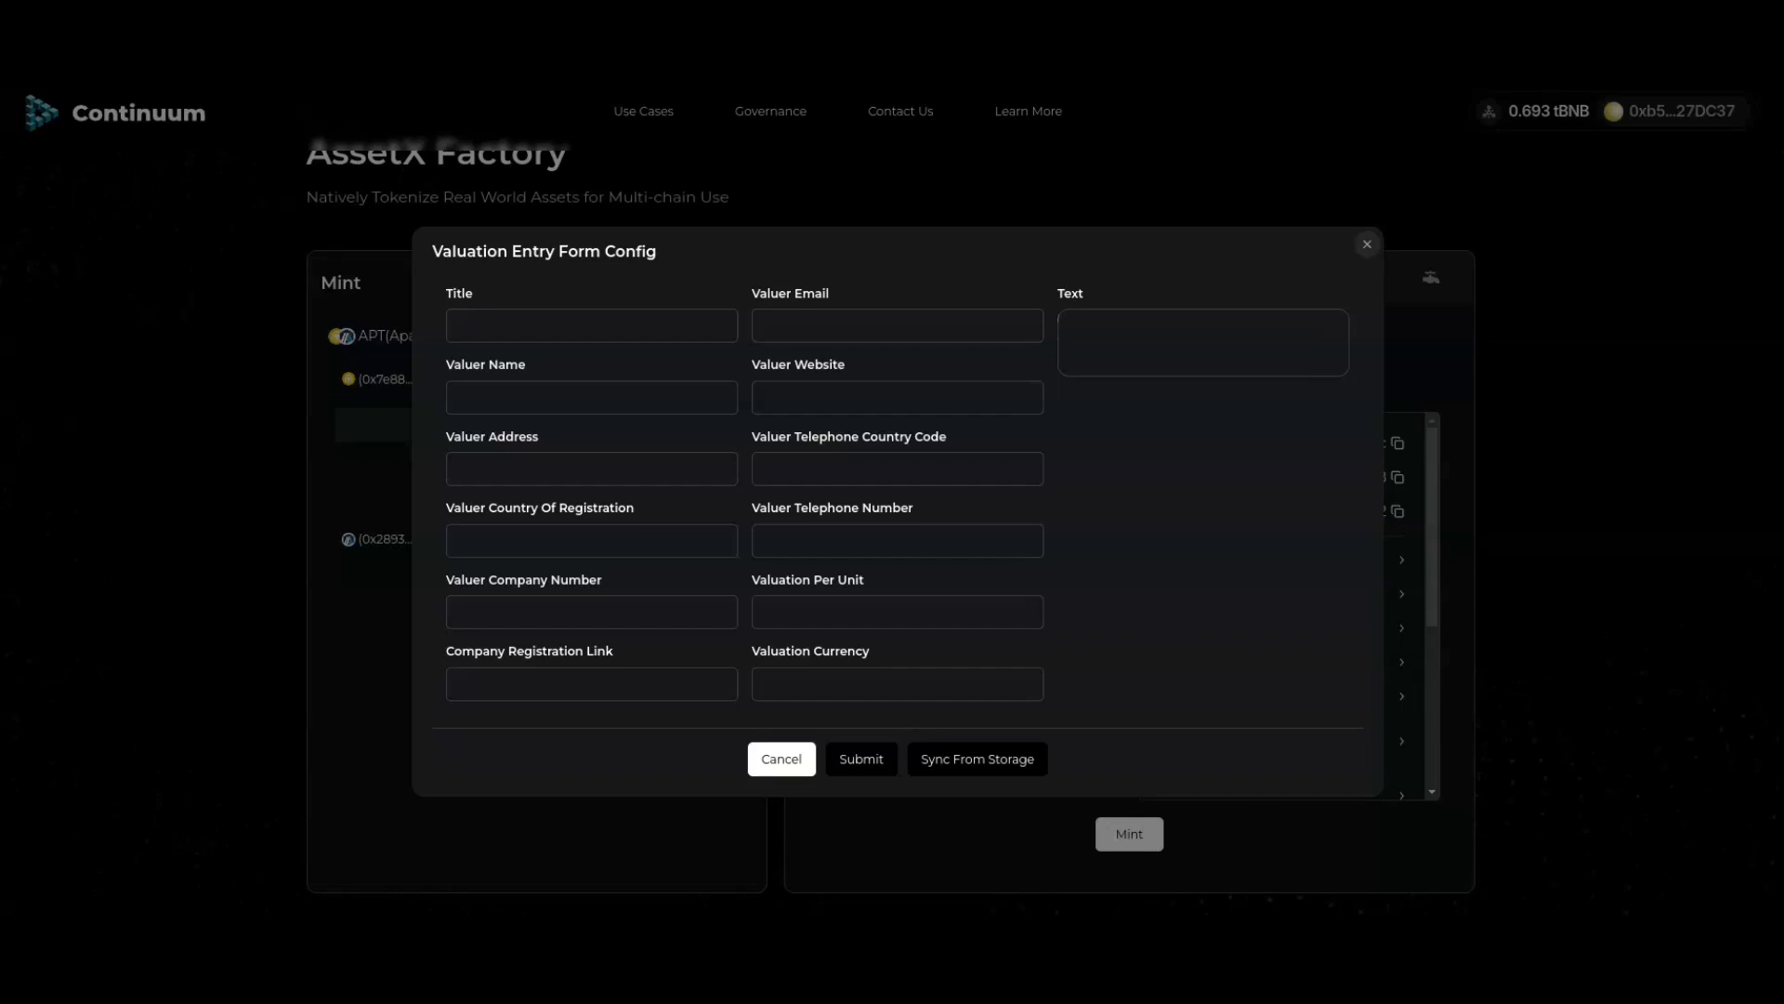
click(1367, 244)
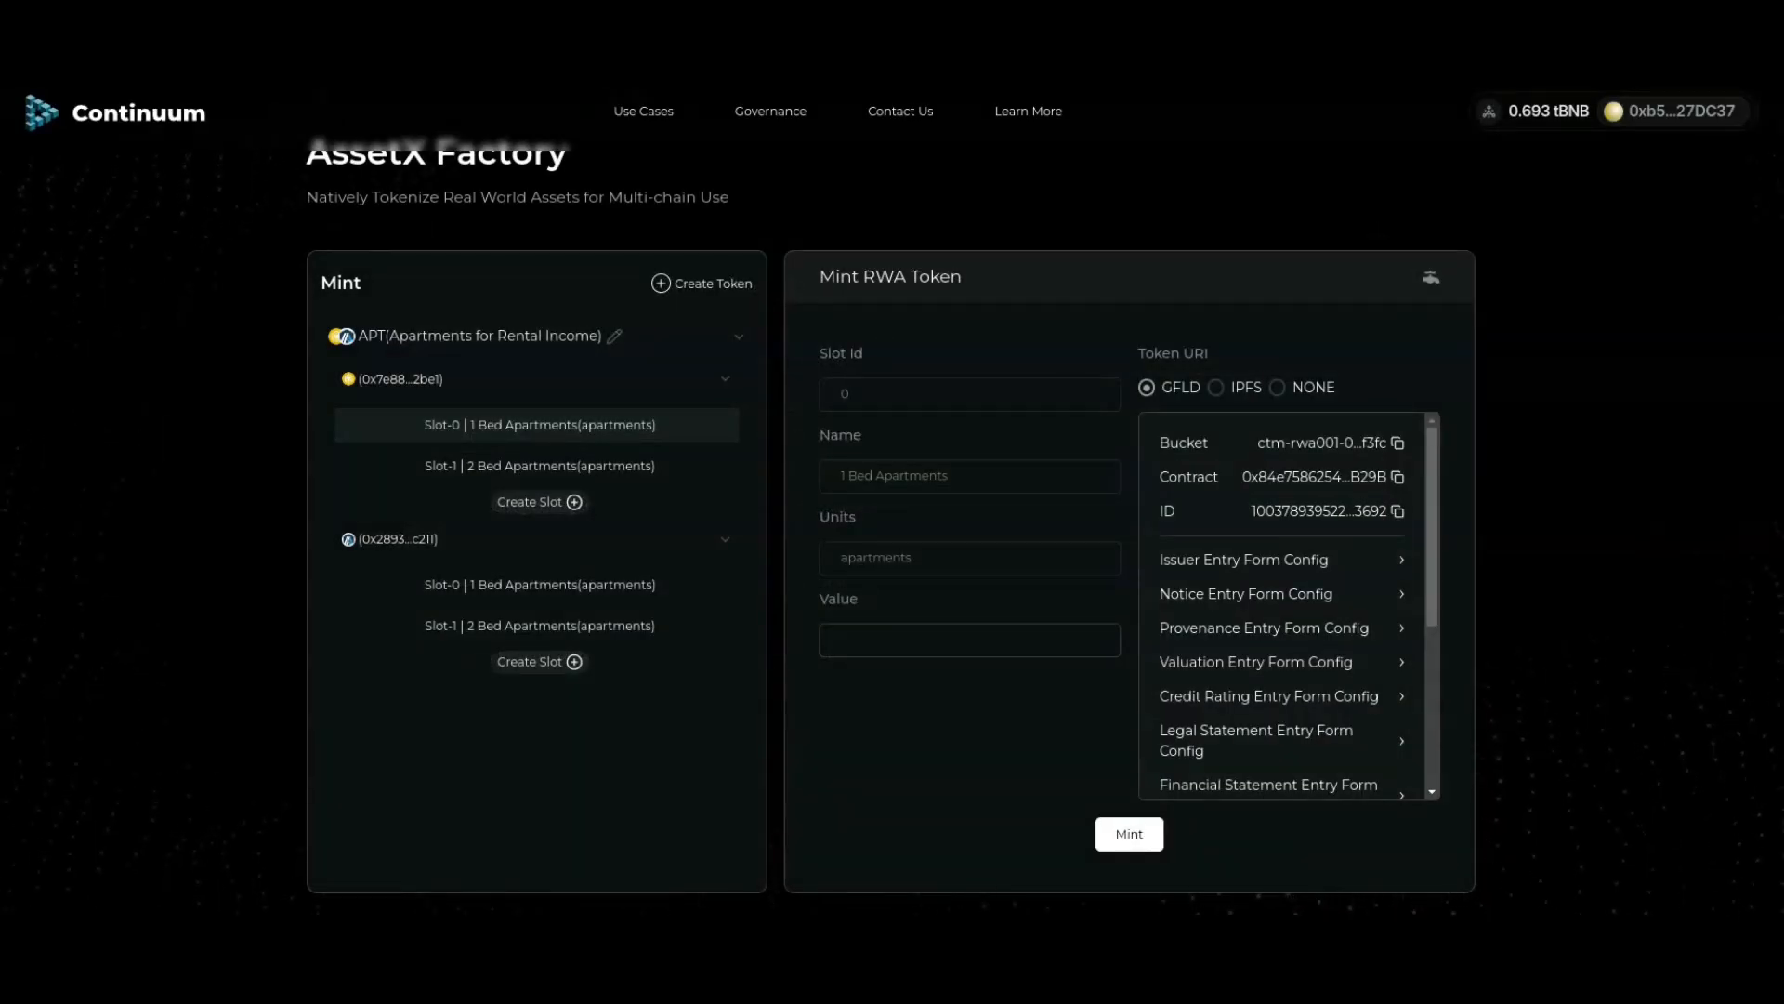
click(1287, 696)
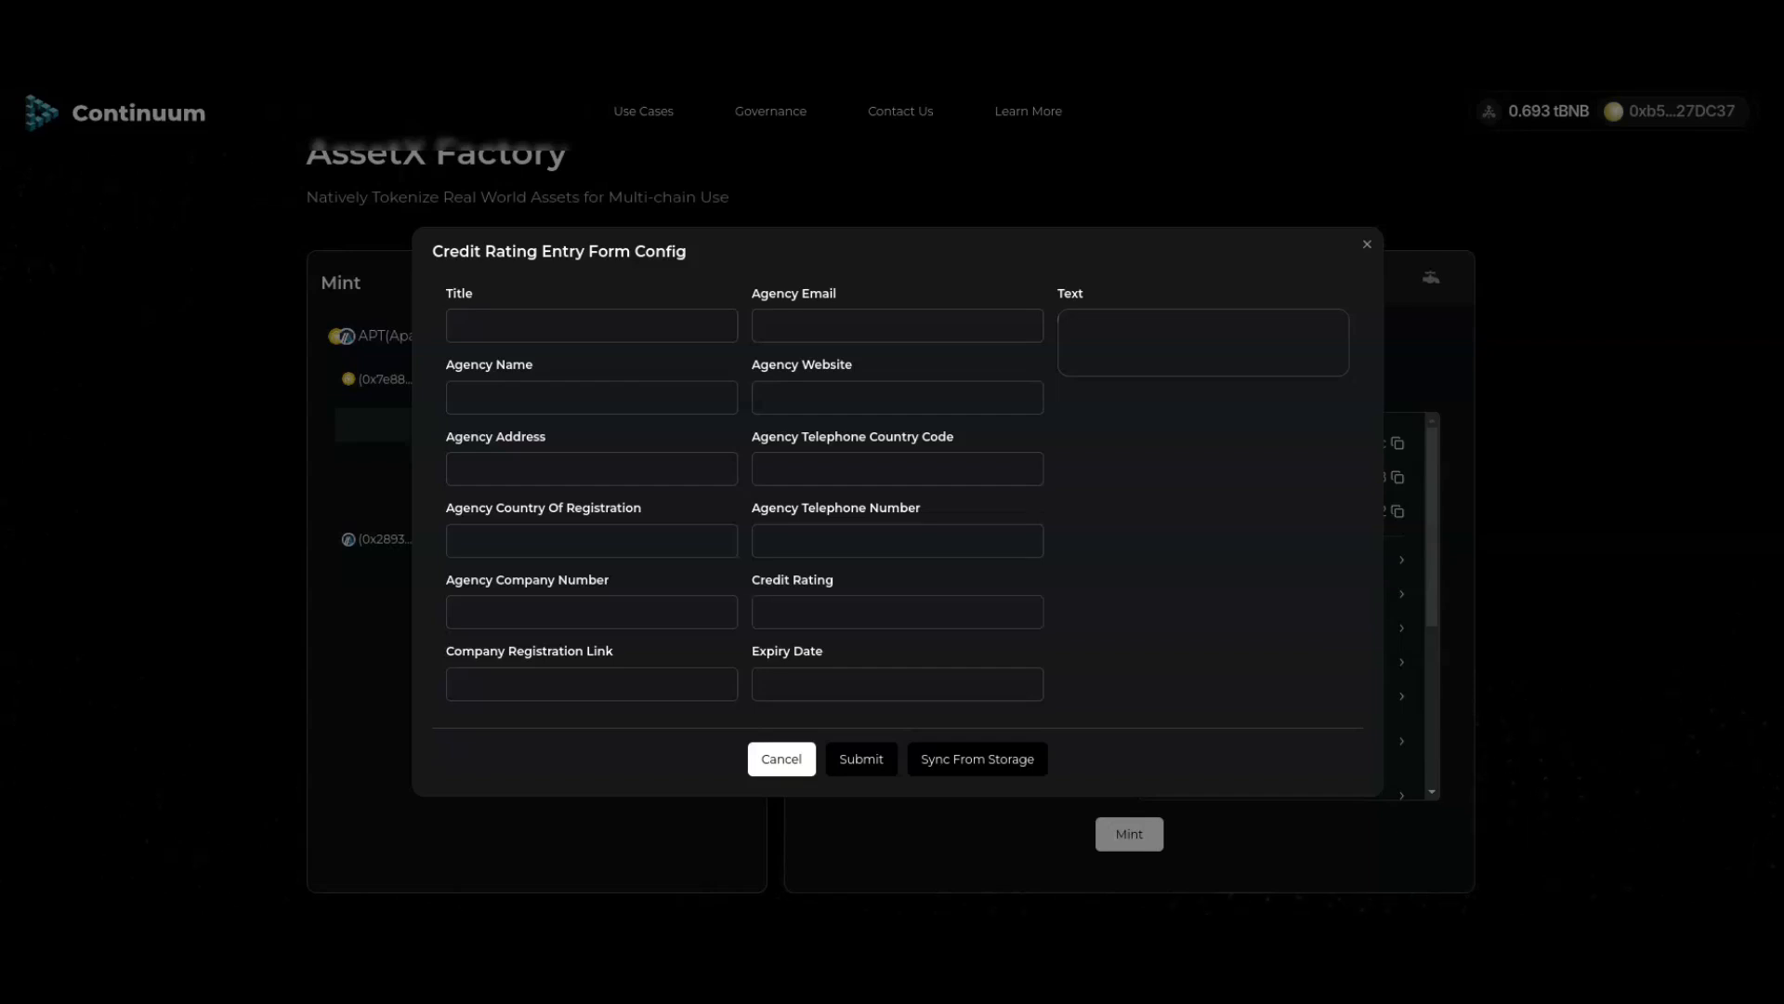
click(1368, 245)
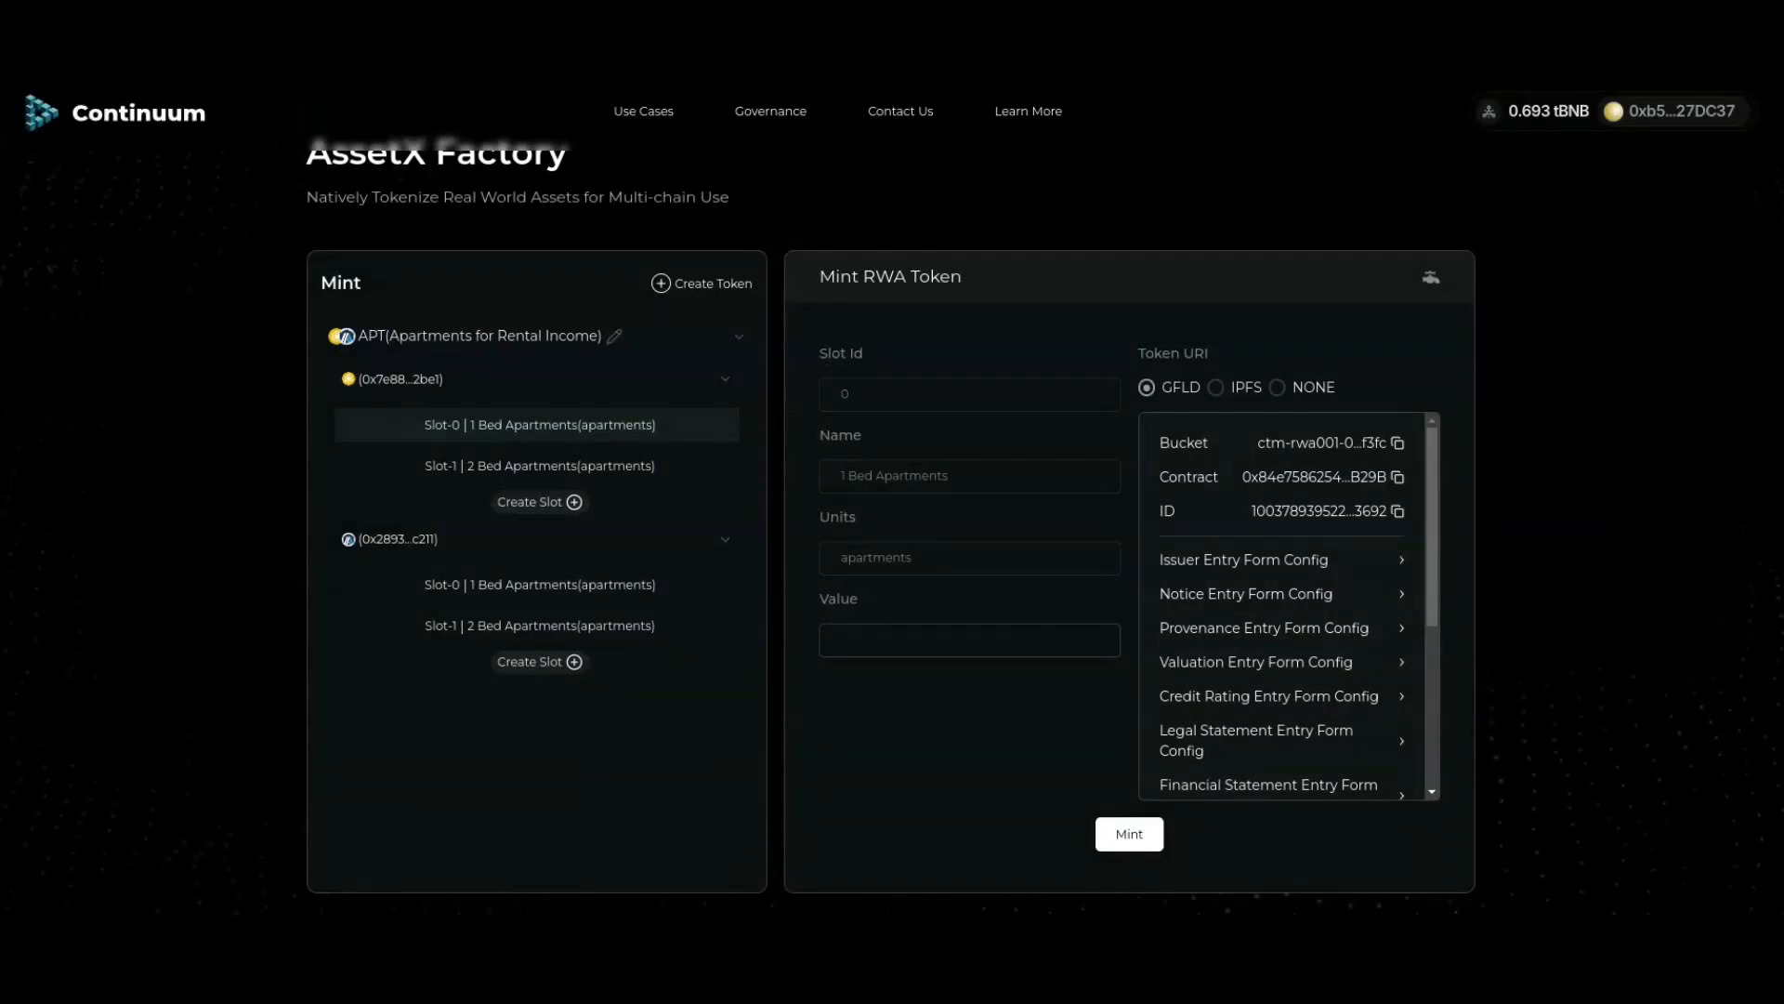
scroll(1282, 604, down, 1)
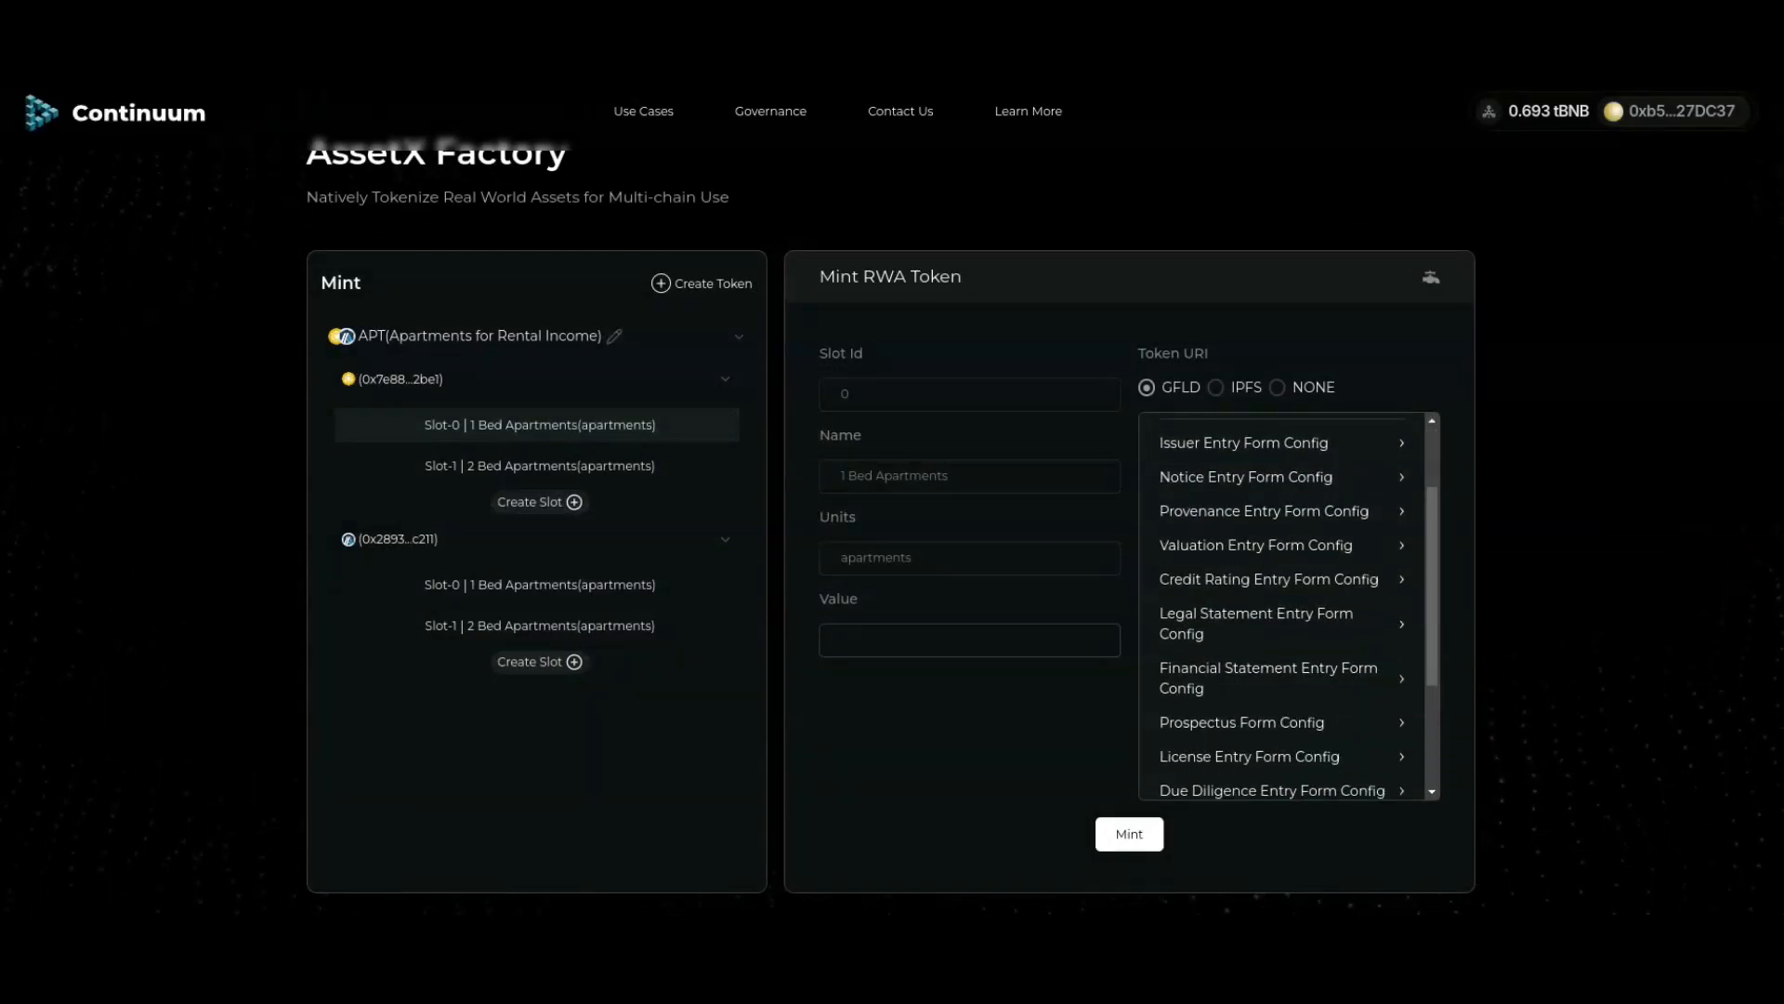
click(1255, 622)
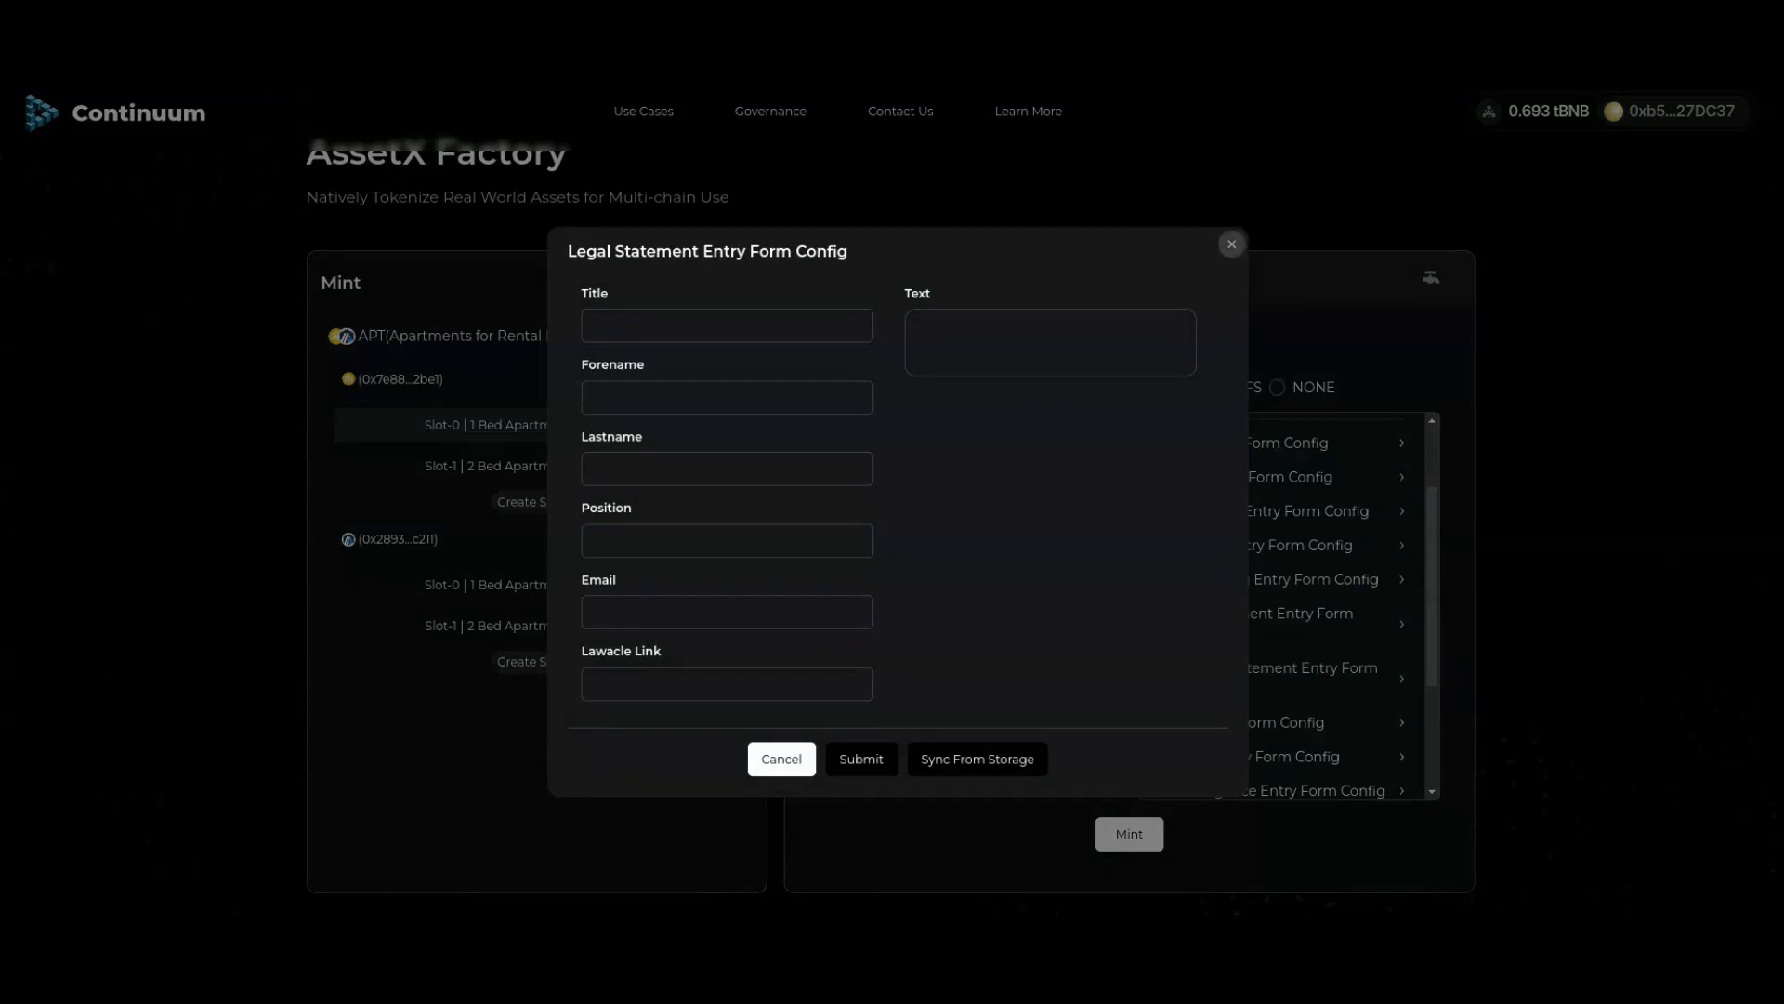
click(1232, 245)
click(1269, 679)
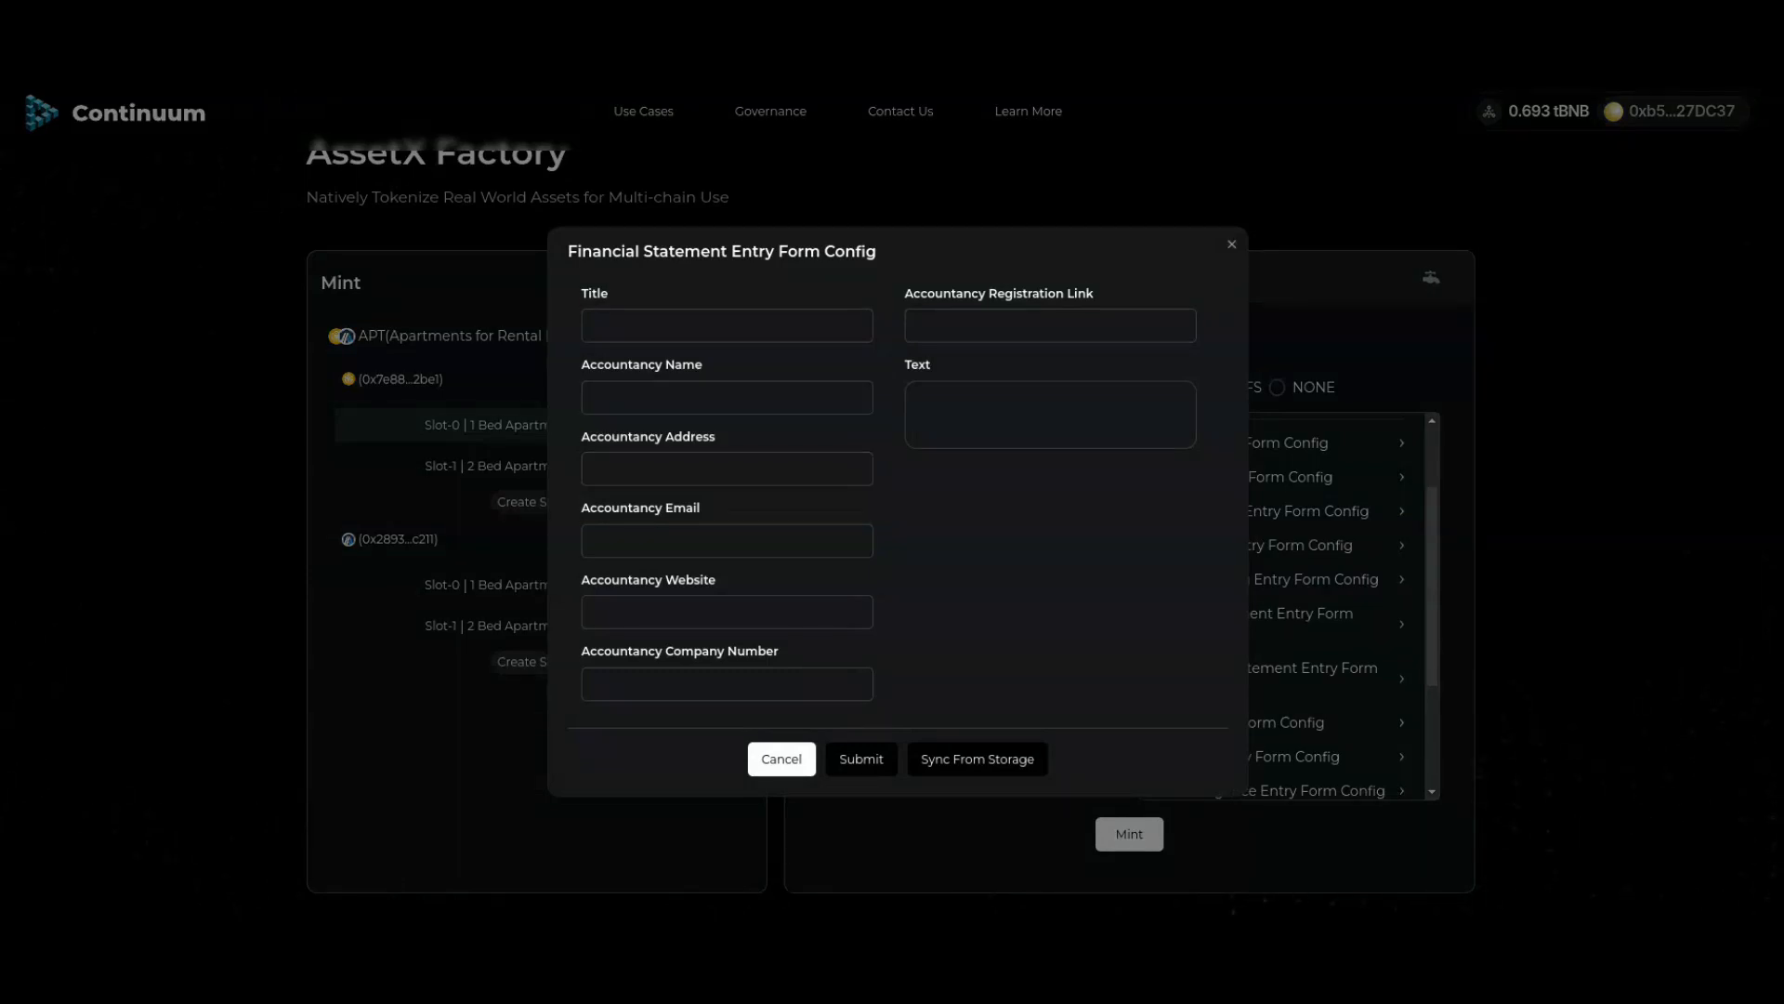
click(1232, 244)
scroll(1283, 604, down, 2)
scroll(1282, 604, up, 2)
scroll(1282, 604, down, 3)
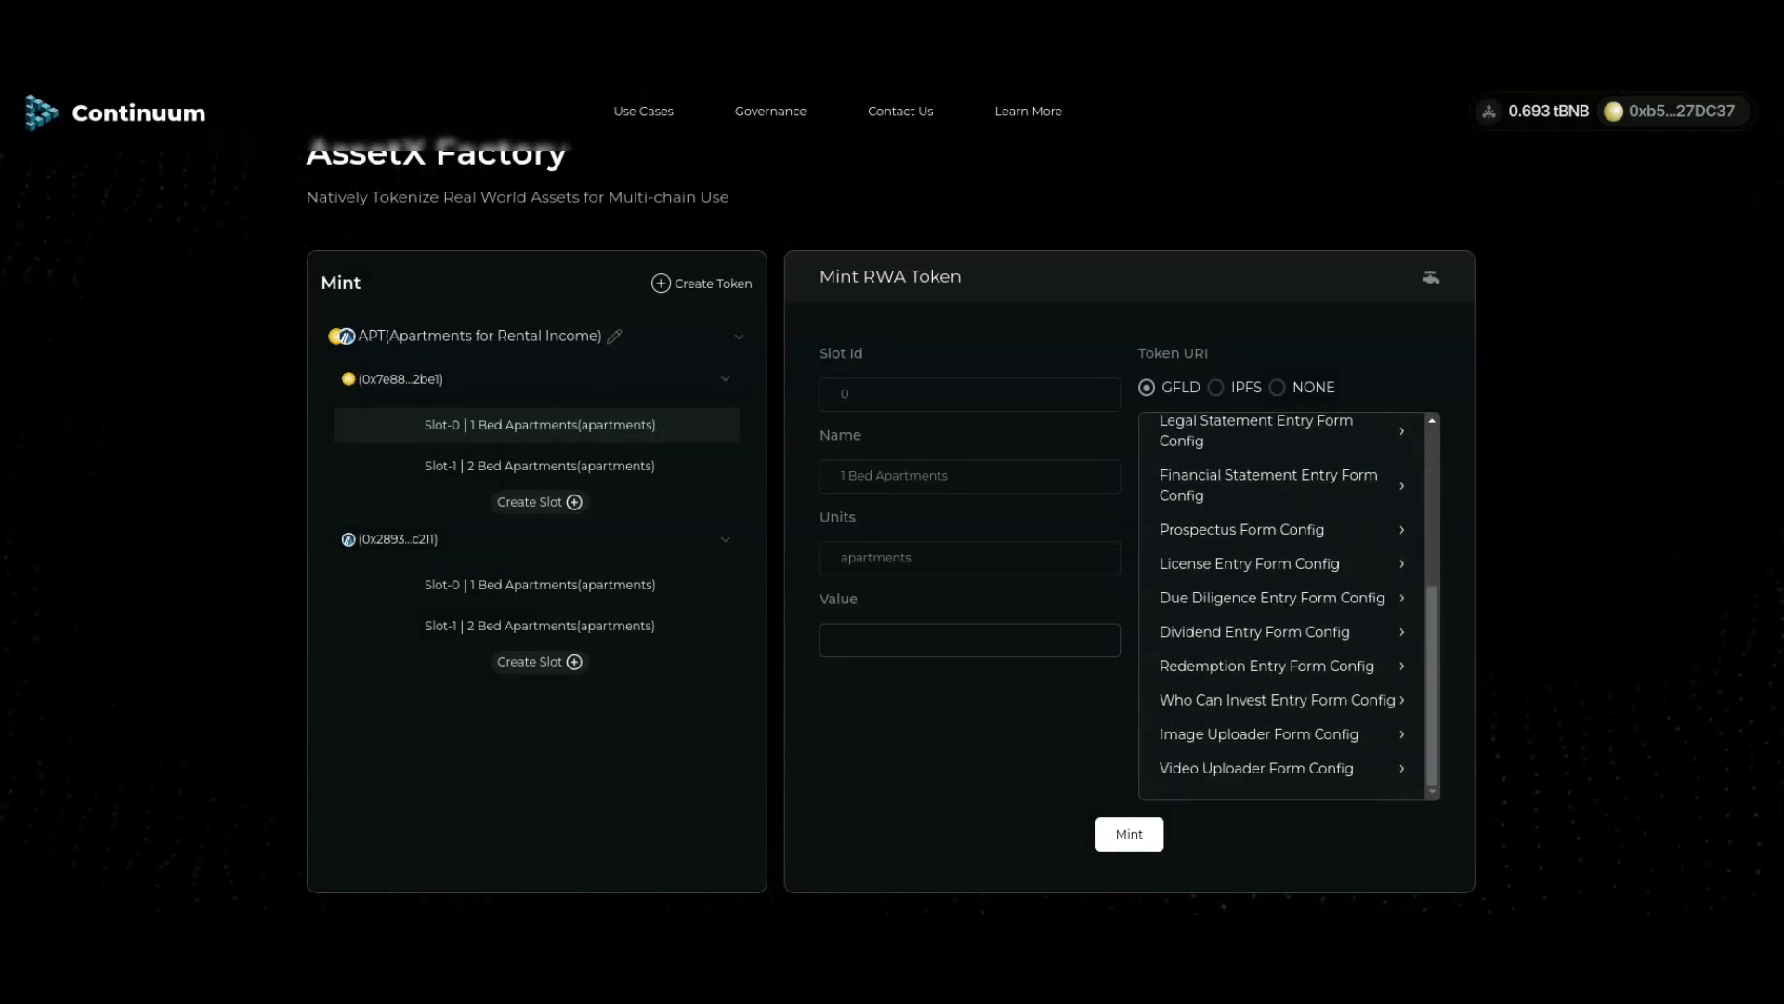
click(1242, 529)
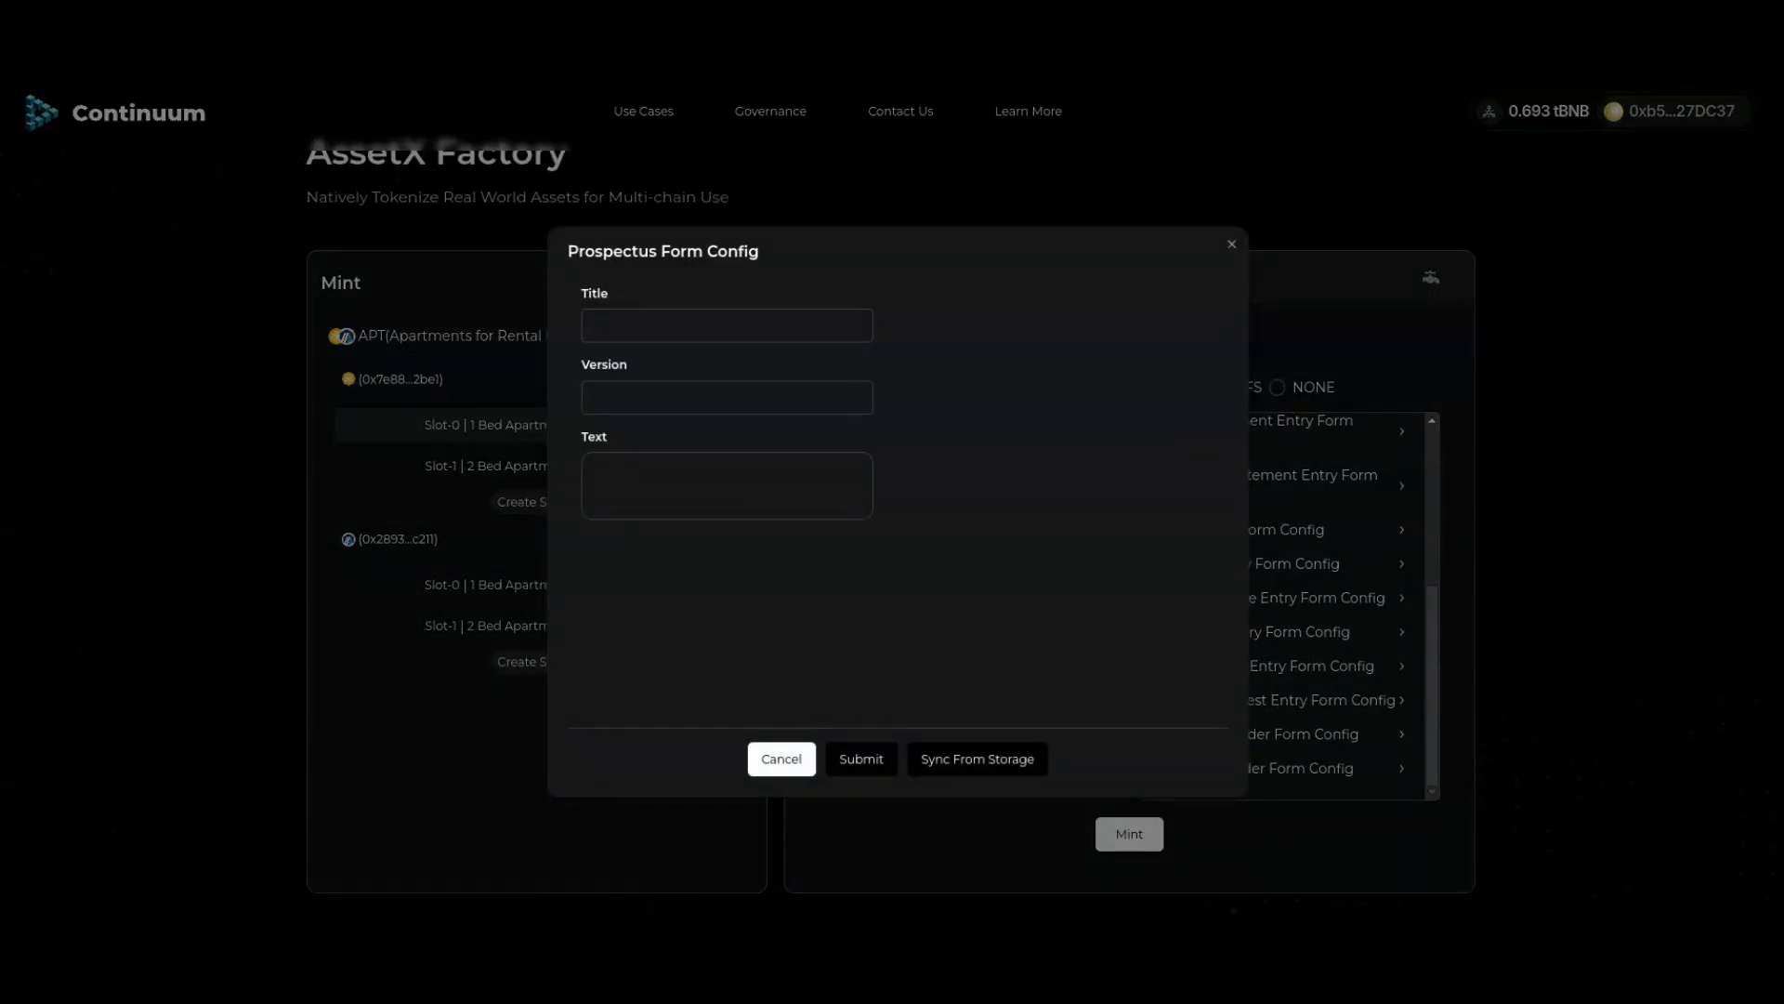
click(1231, 244)
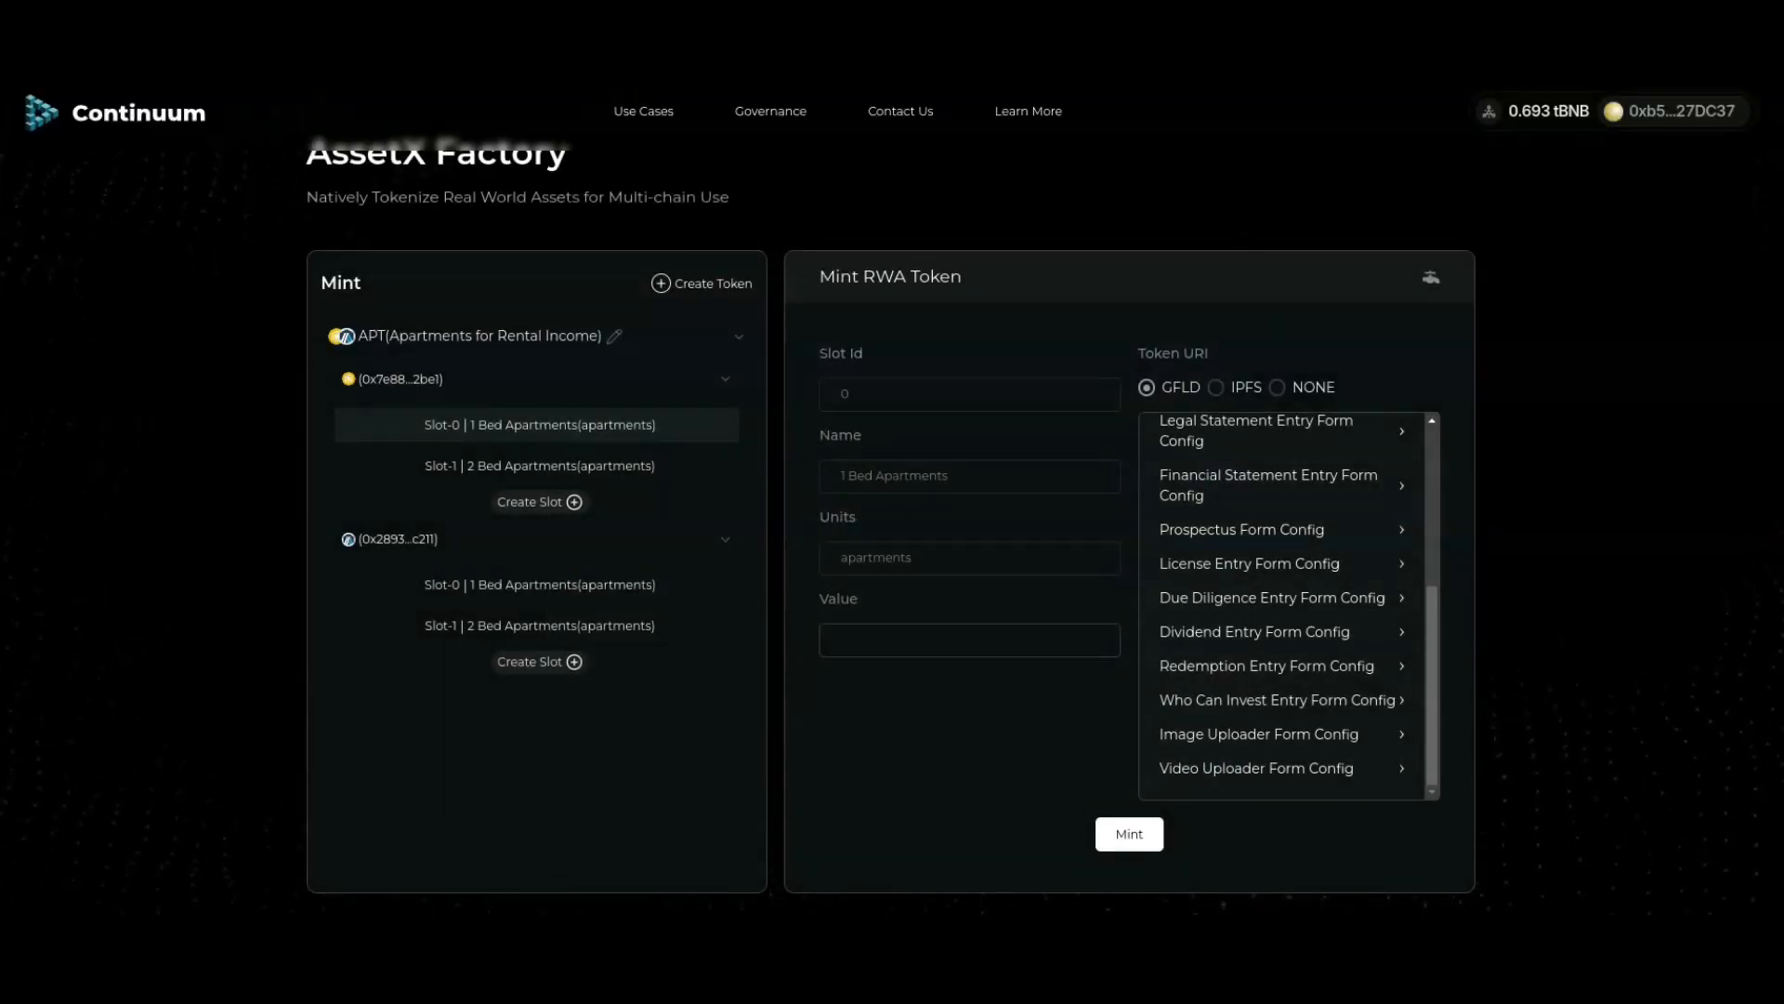
click(1250, 563)
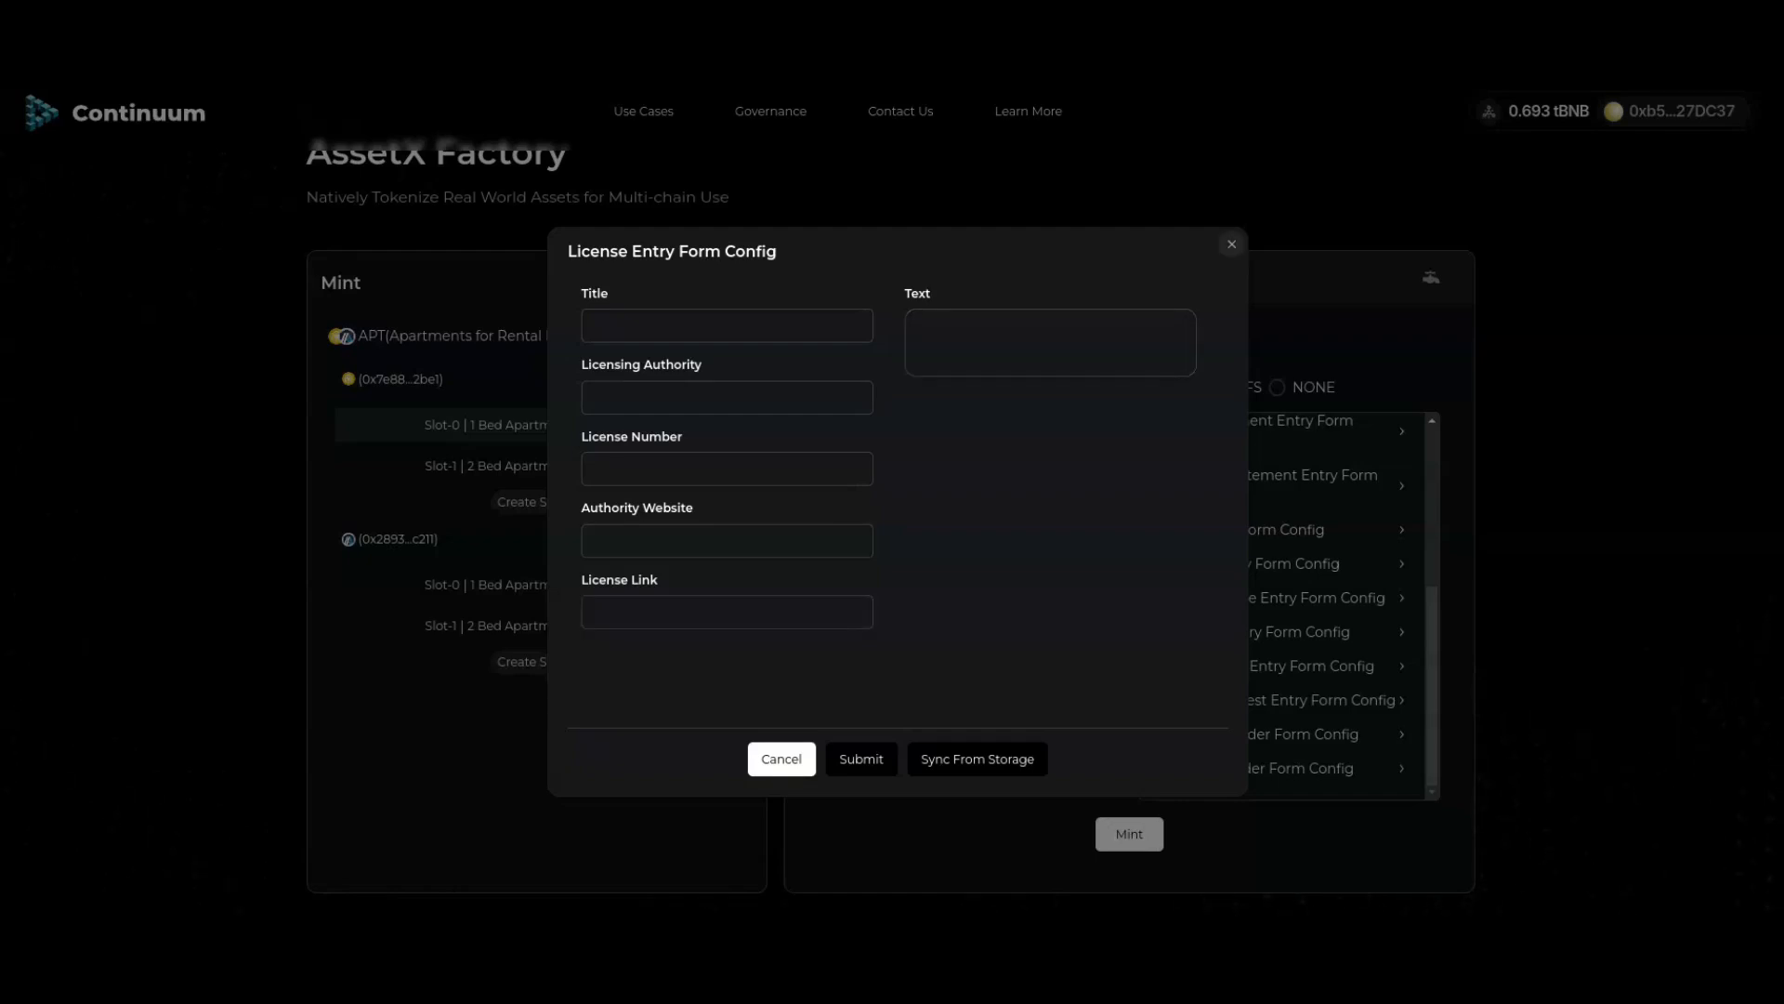
click(1232, 244)
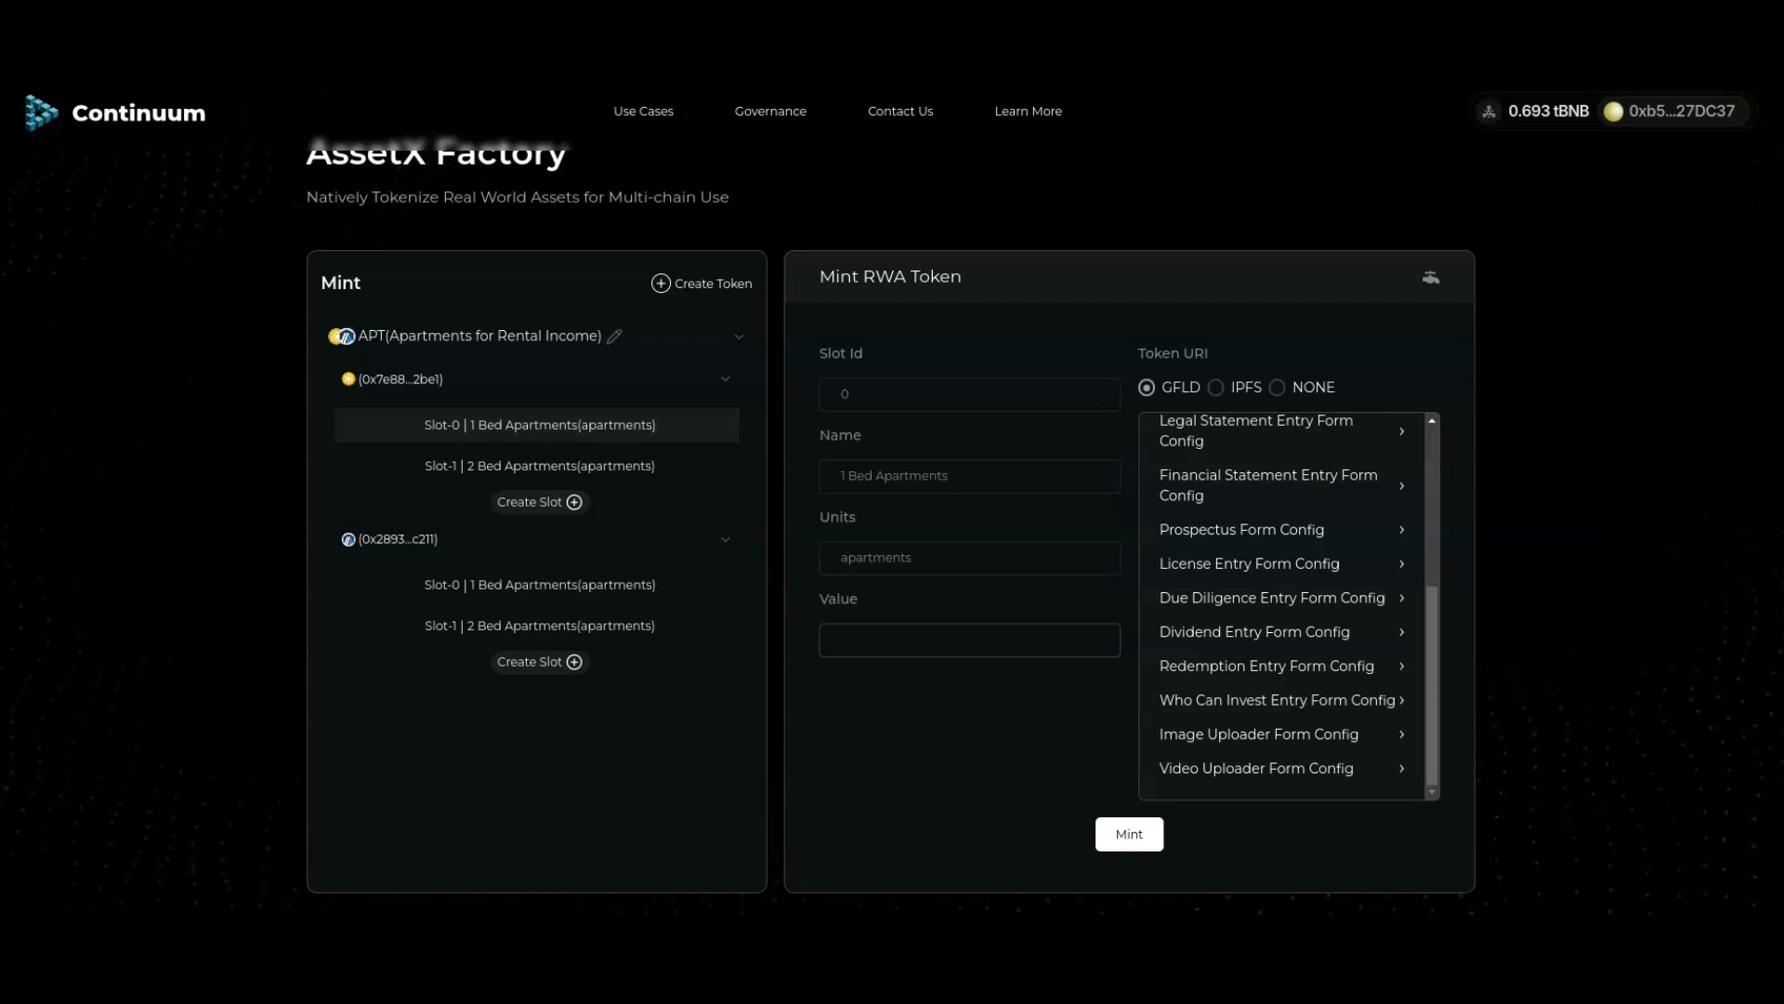
click(1250, 603)
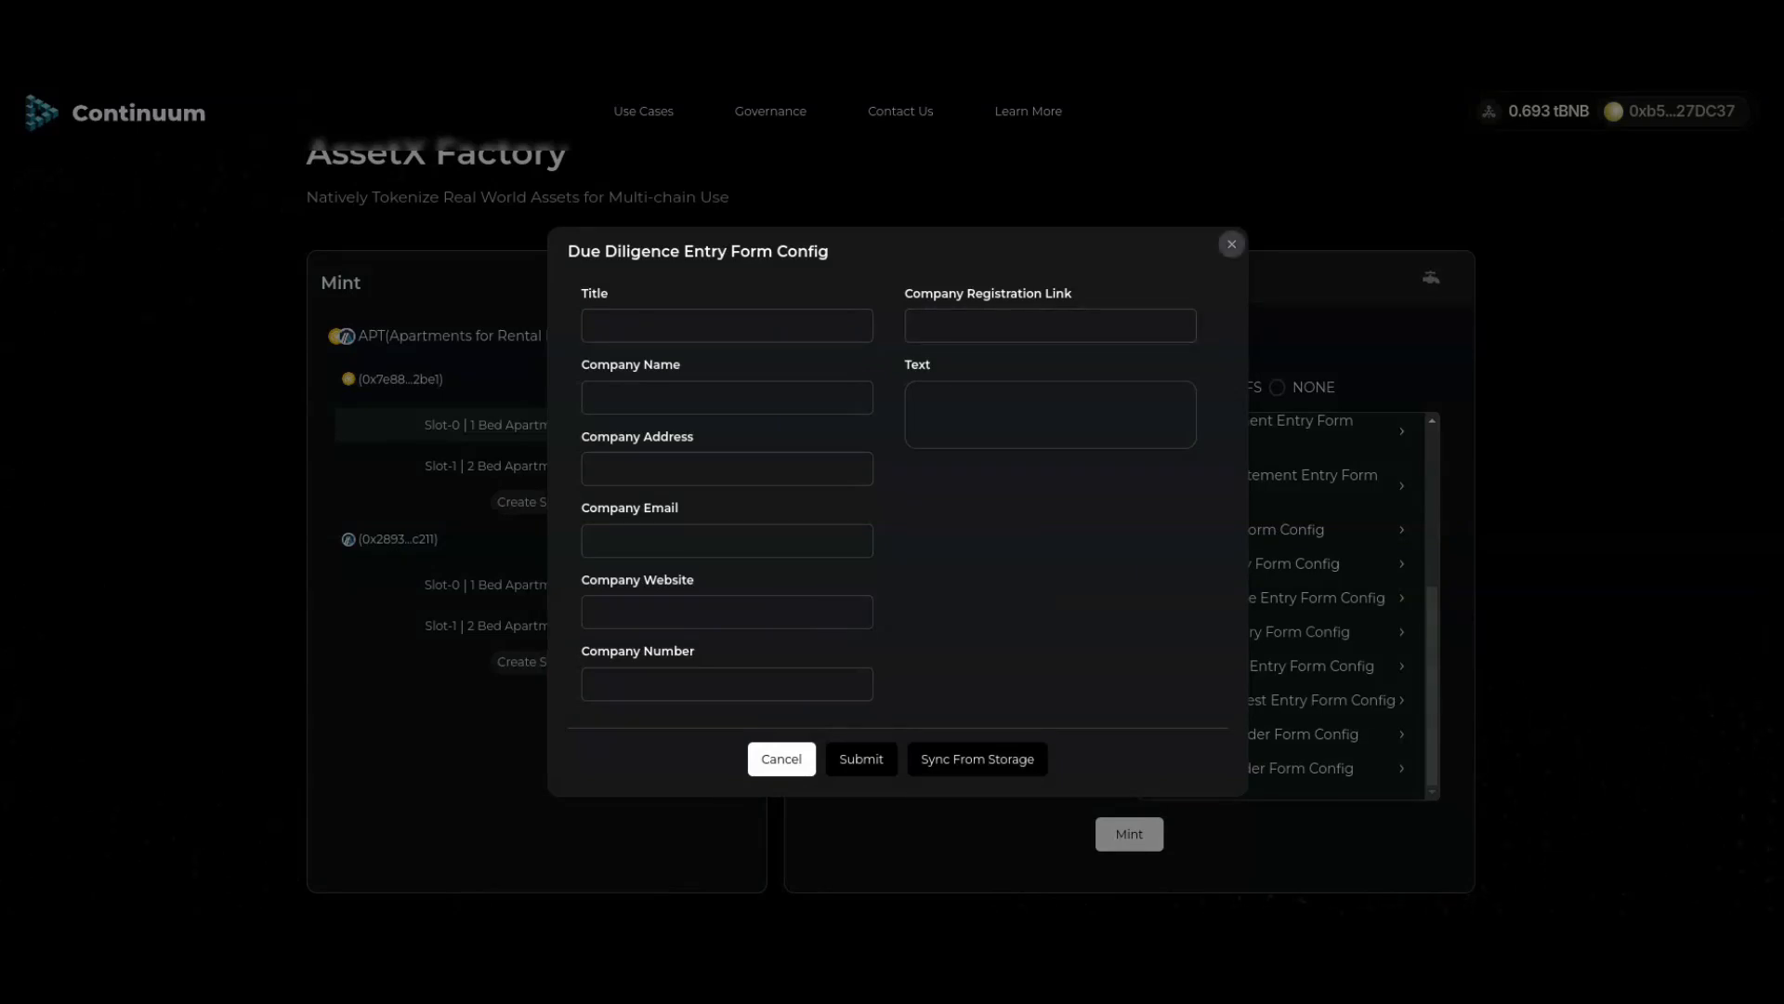
click(1231, 244)
click(1267, 667)
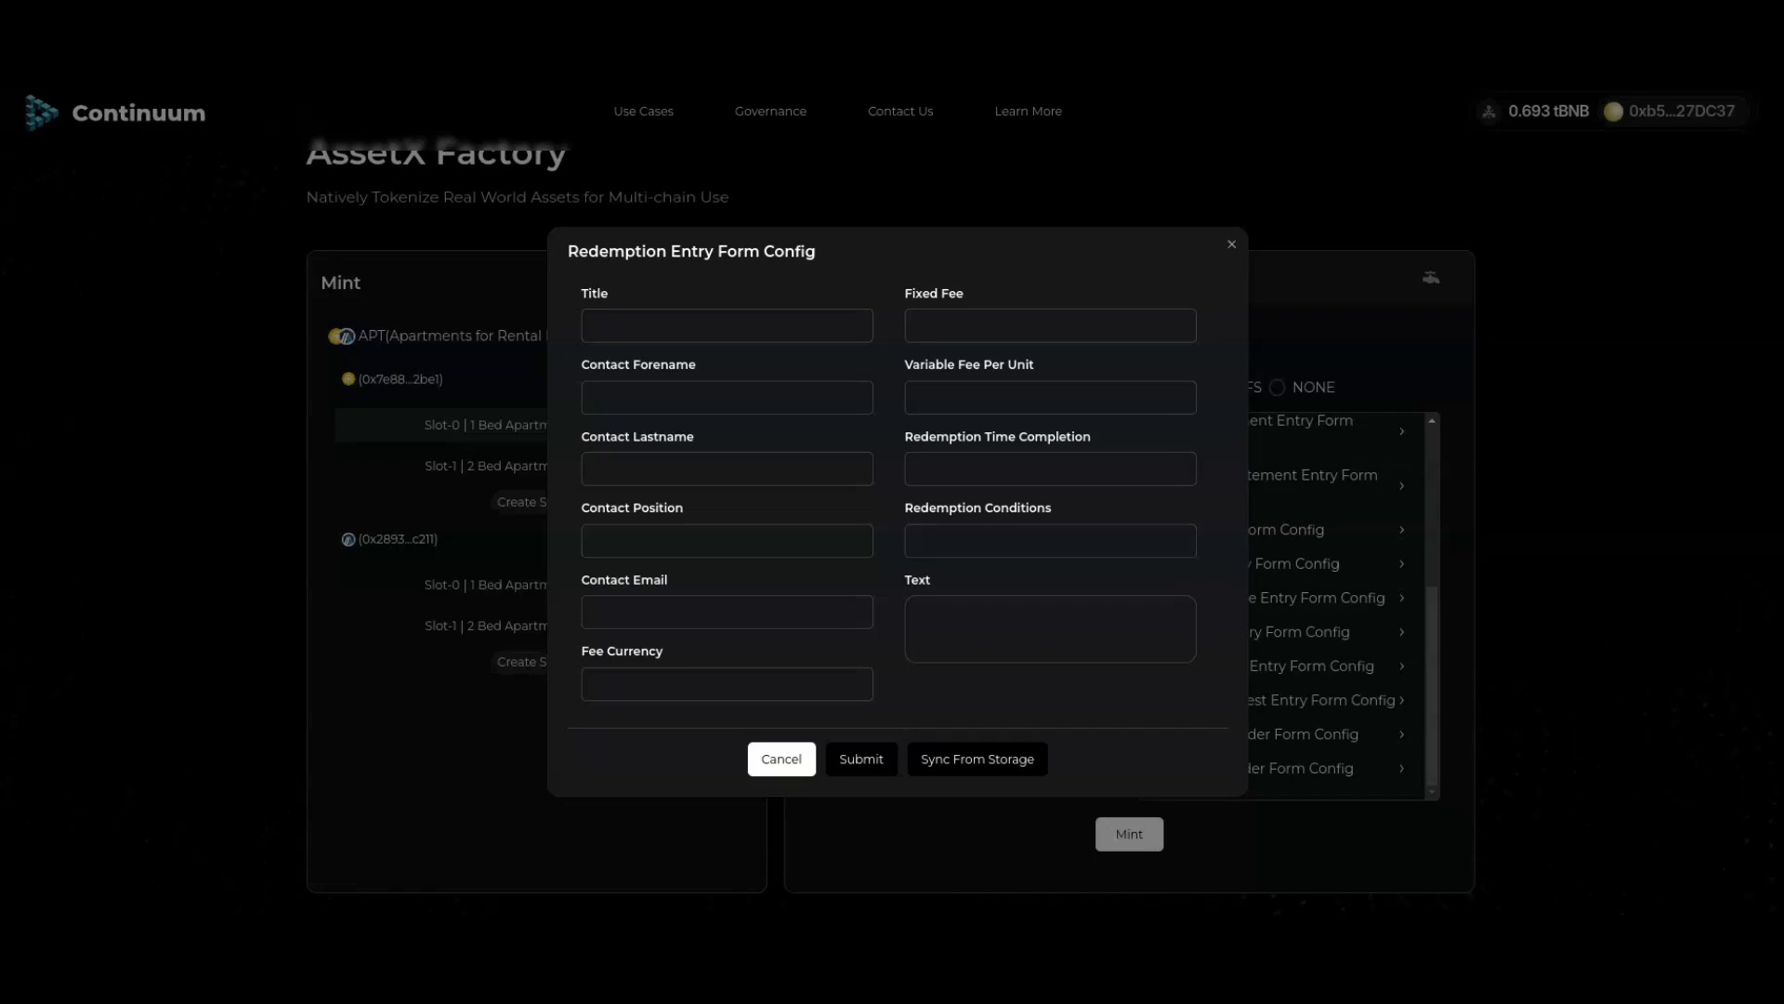
click(1231, 245)
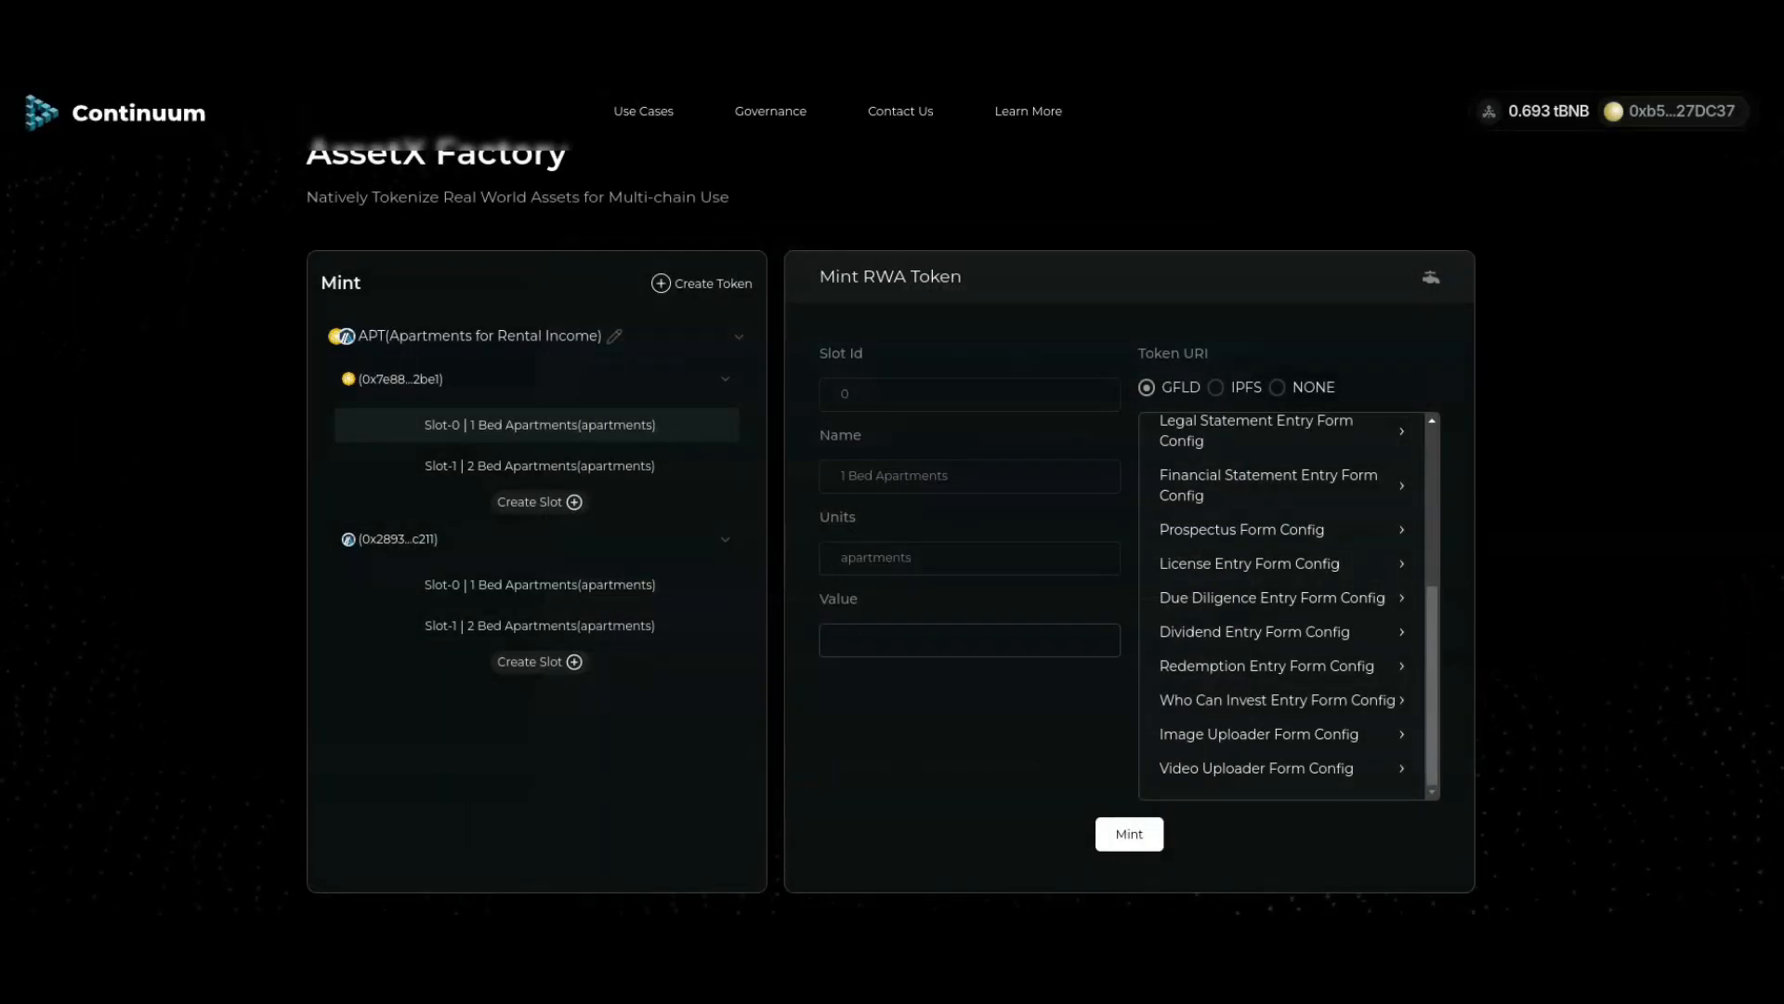
click(1278, 699)
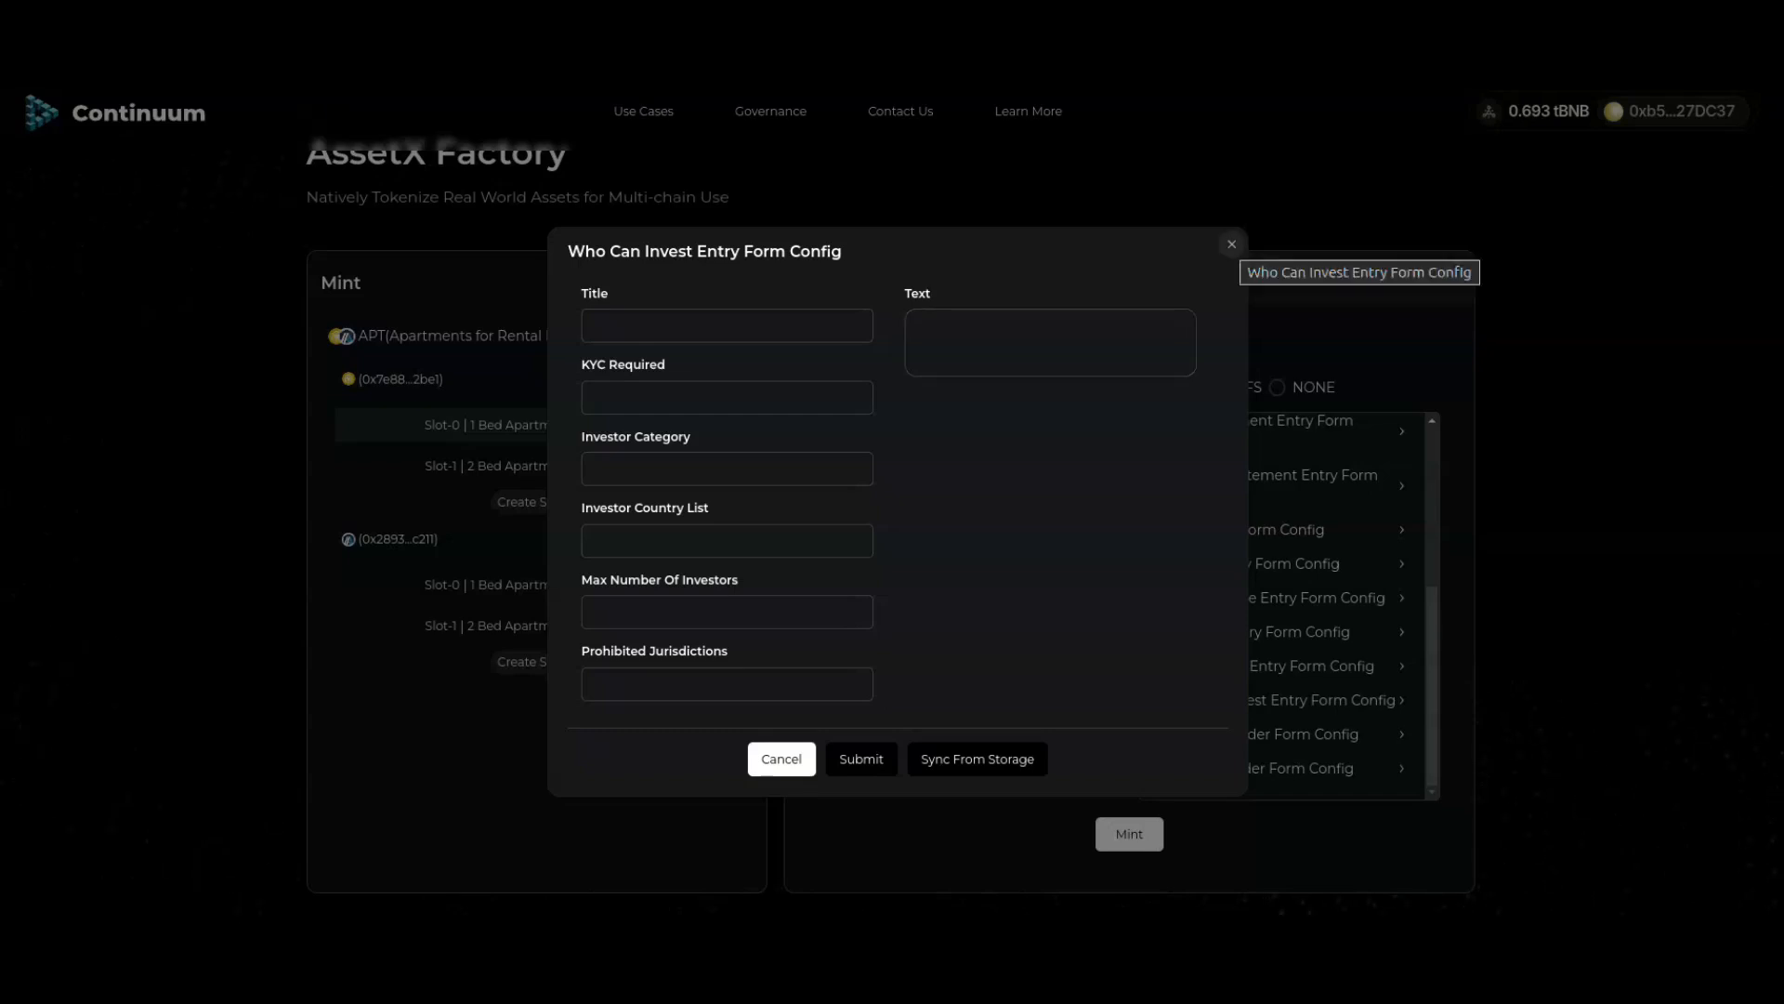
click(1231, 245)
scroll(892, 502, down, 1)
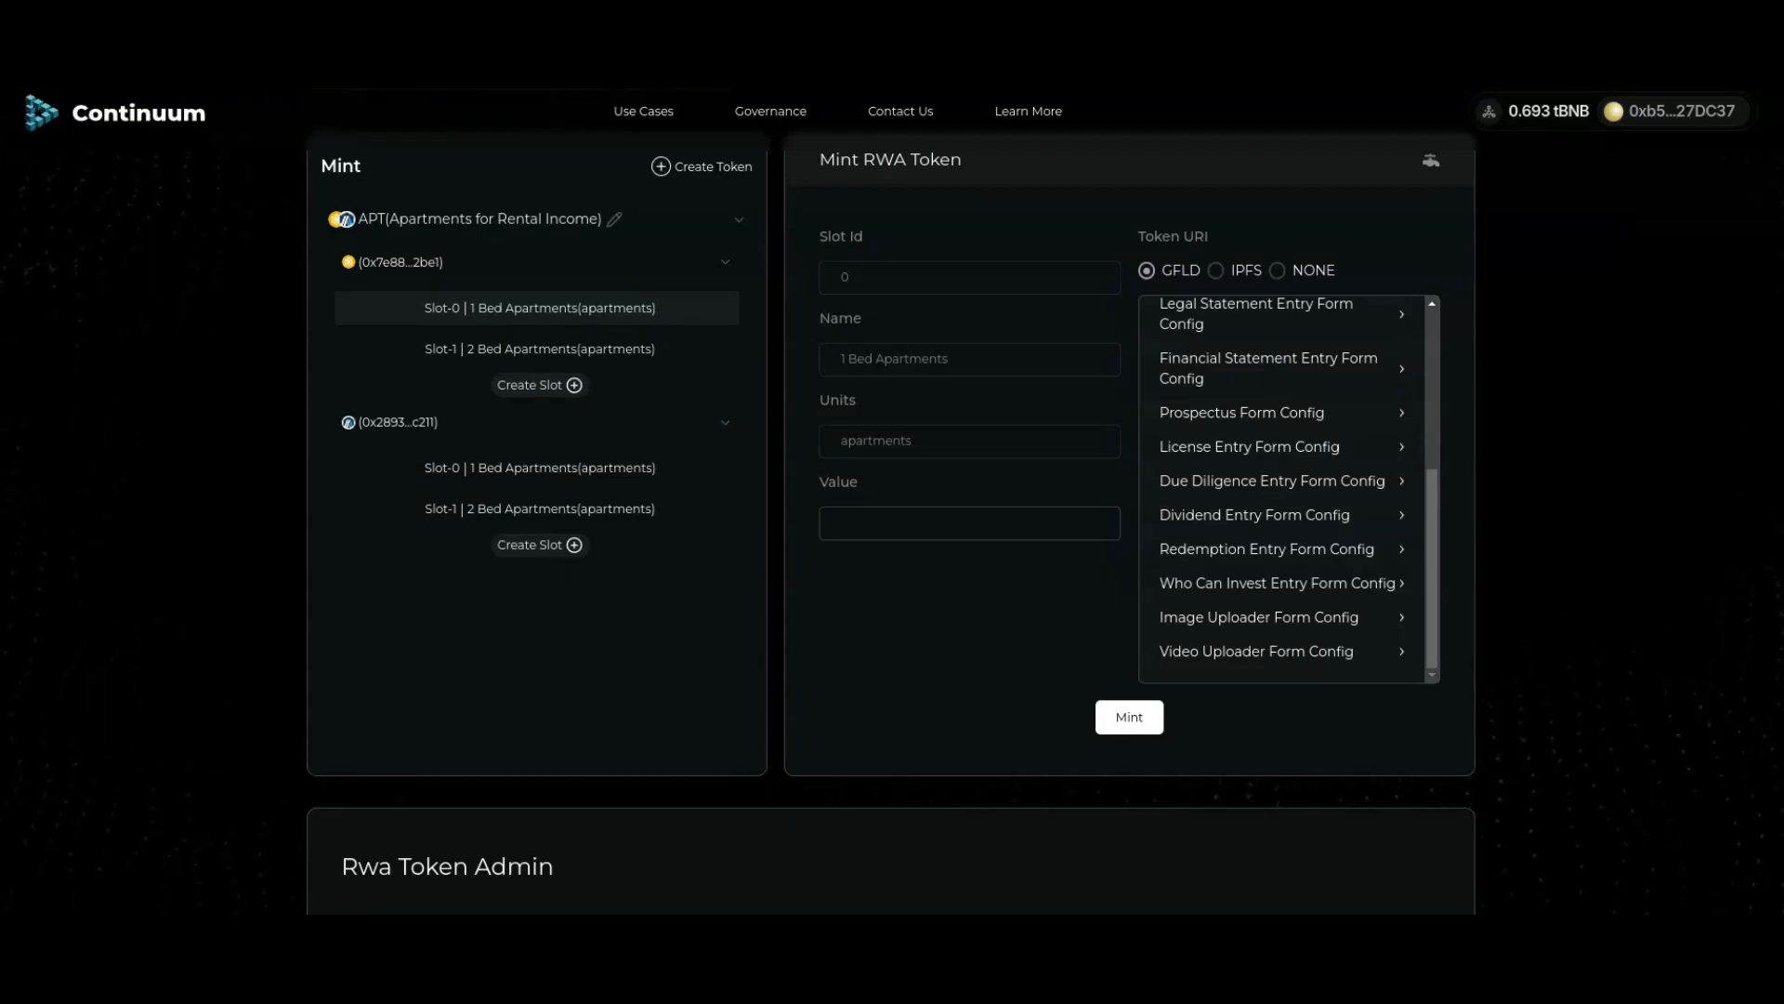
Step: Title the image metadata 'Floor Plan for 2 bed apartment'
click(1255, 617)
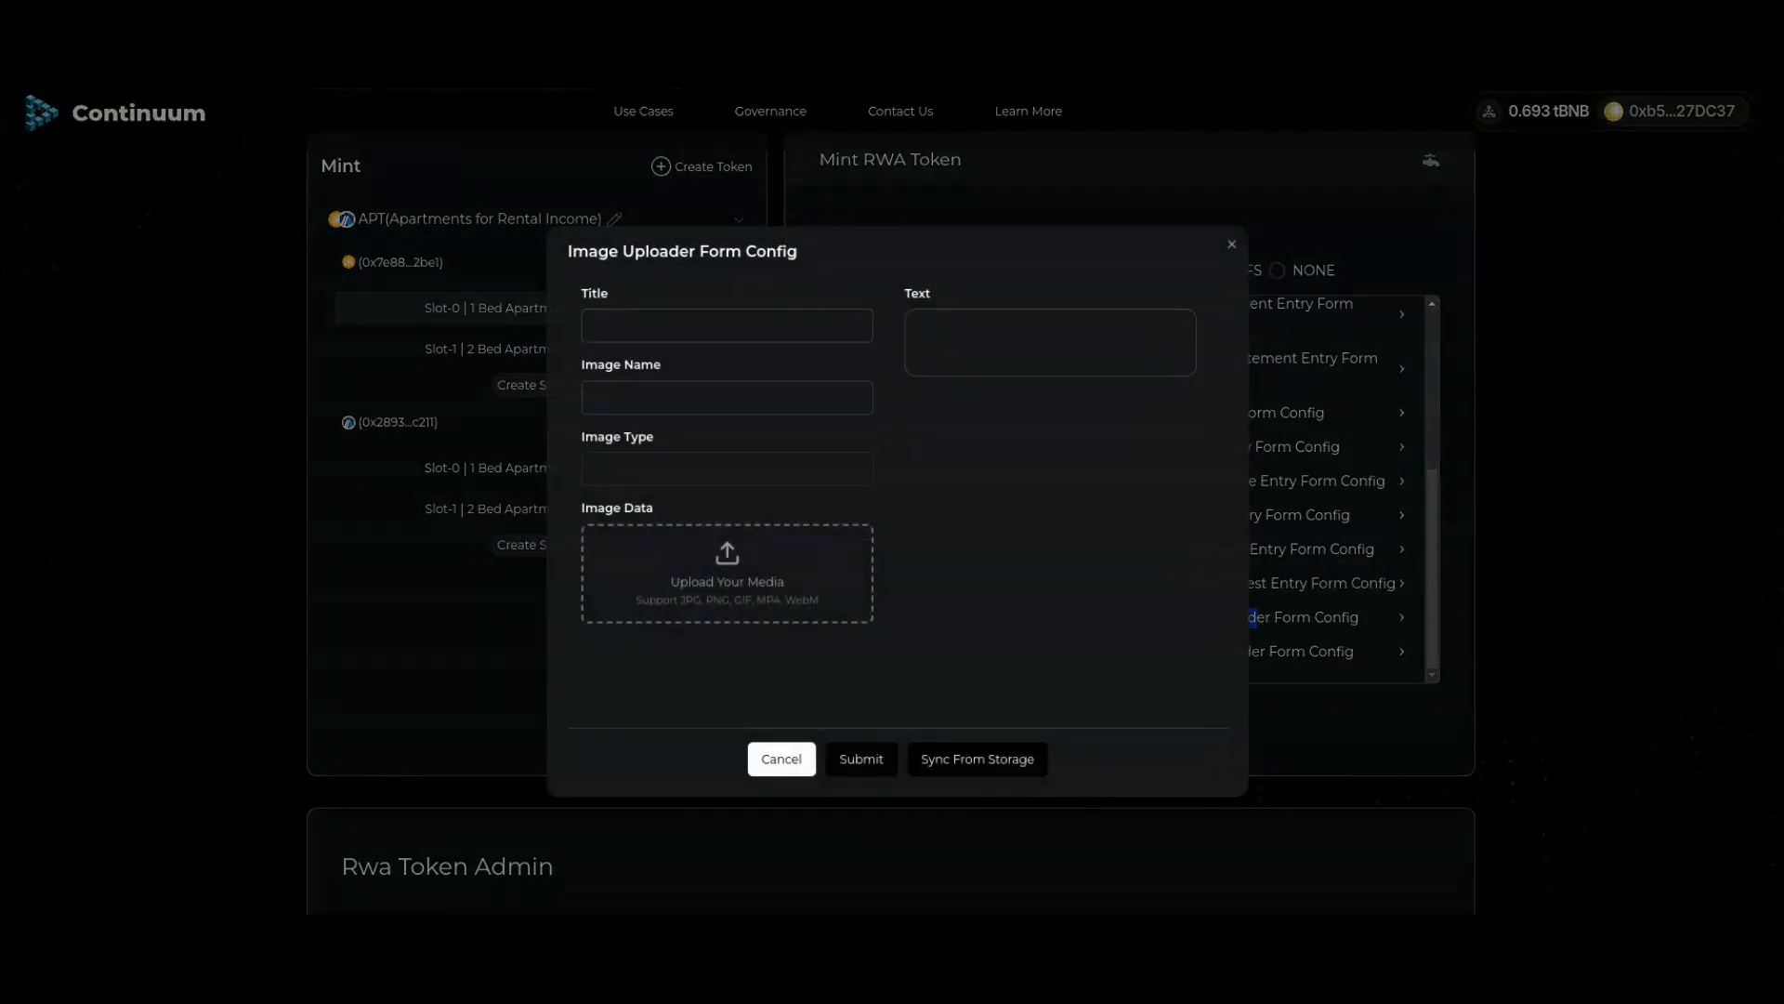
click(723, 326)
text(Floor)
text(PLan for)
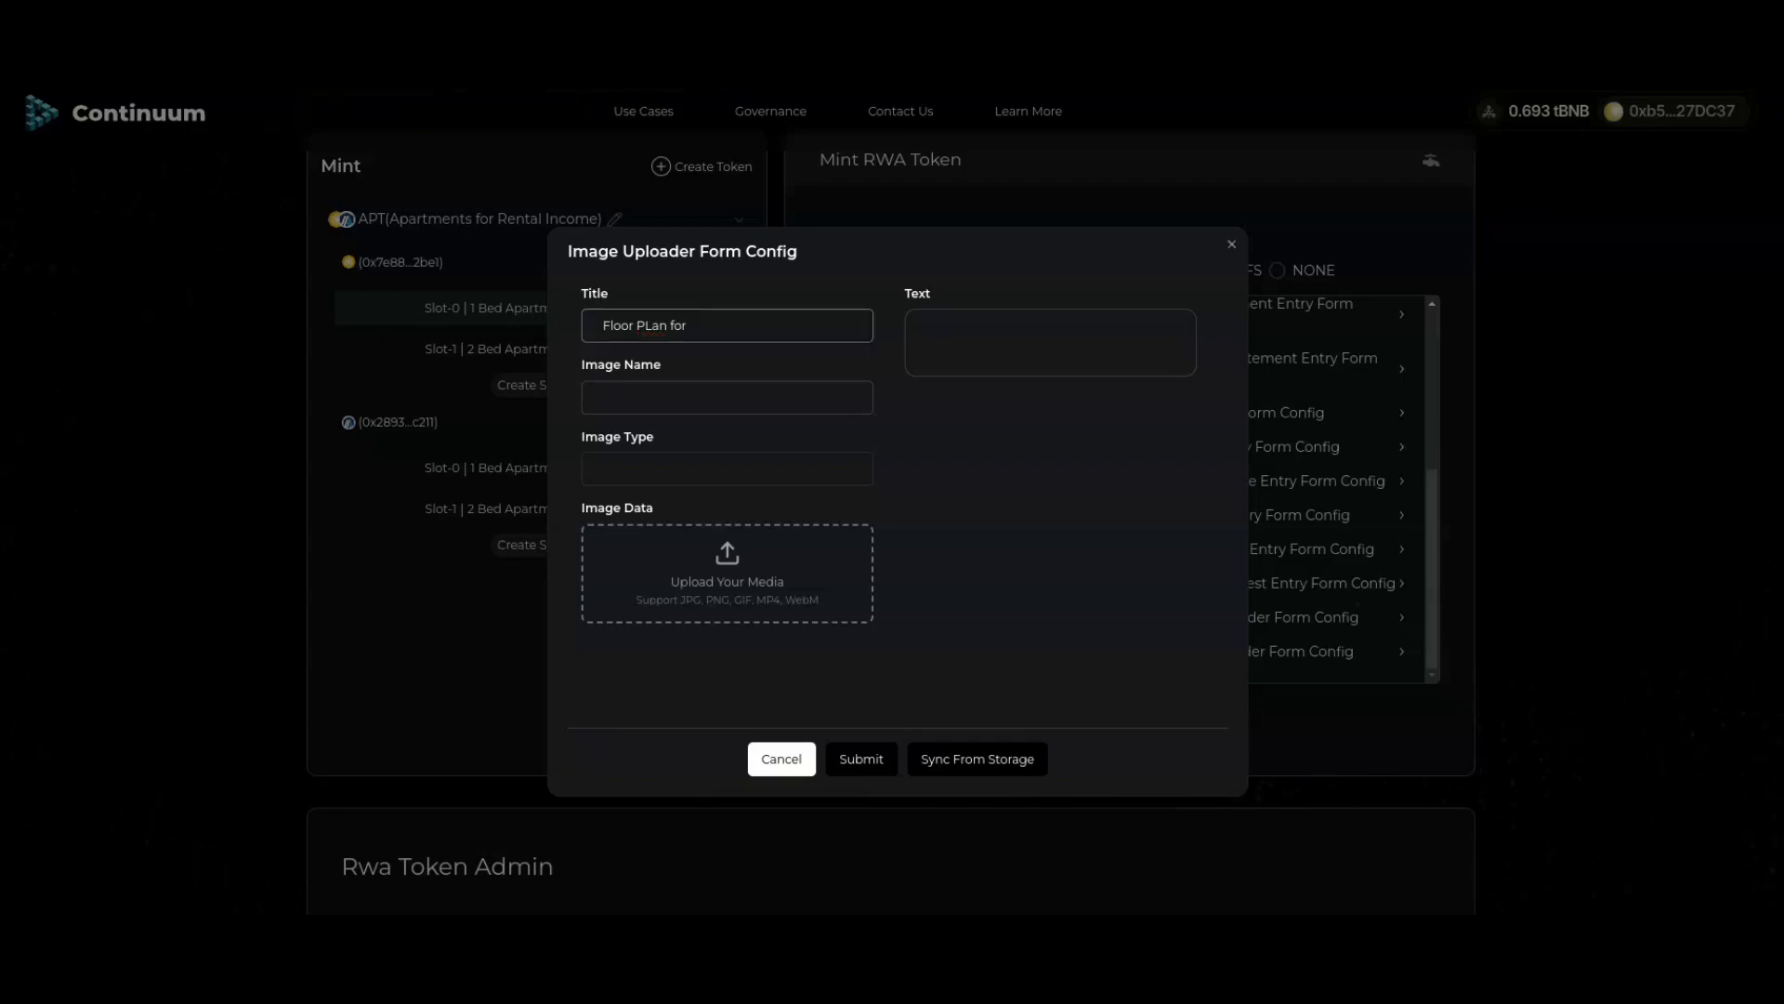
drag(644, 325, 652, 325)
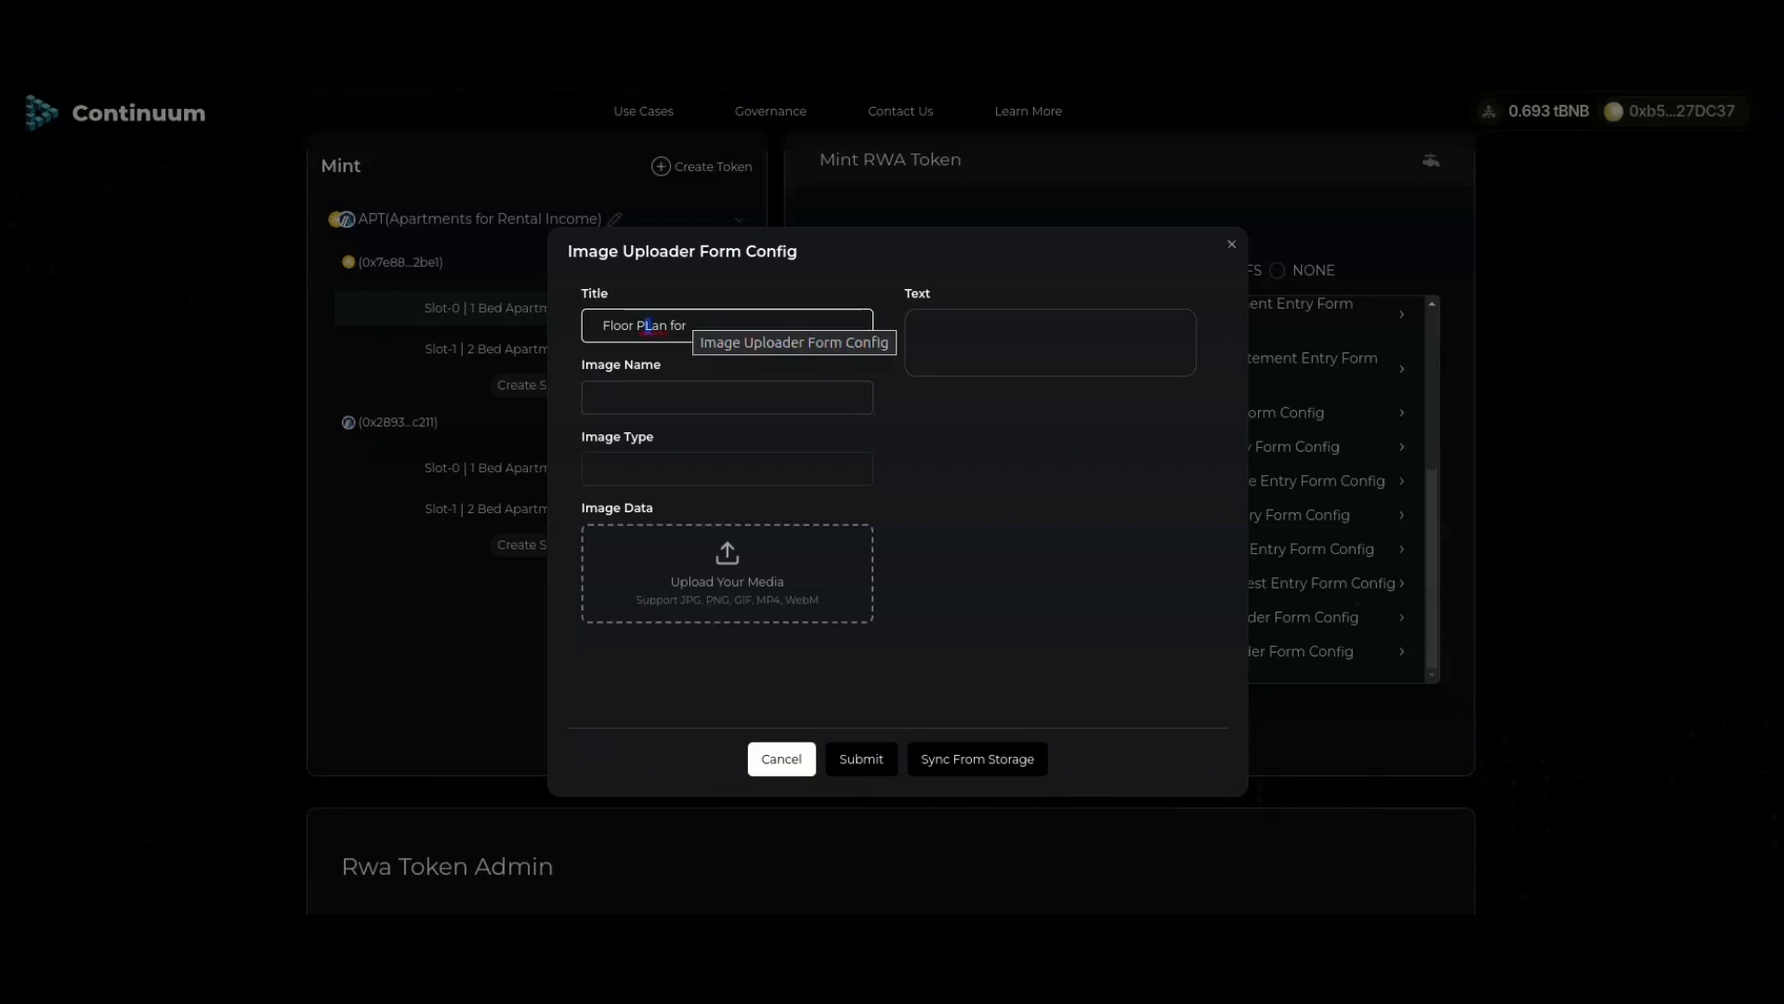
text(lan for 2 bed apartment)
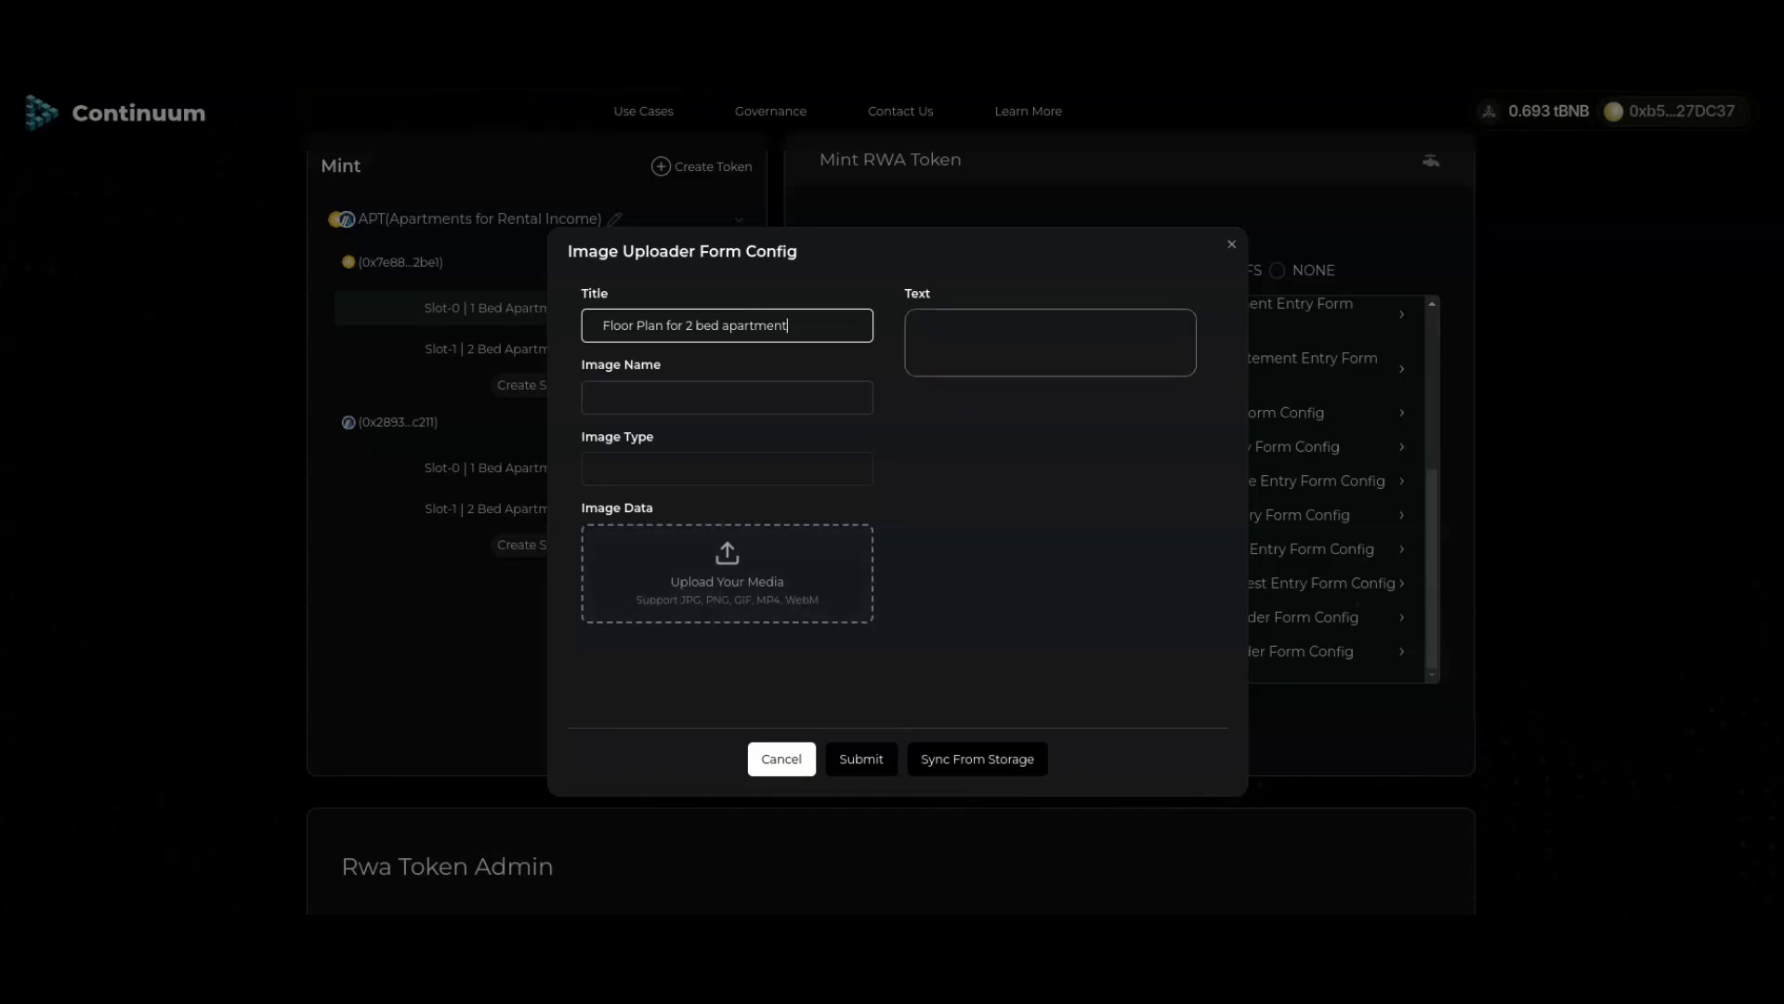
Step: Add the text 'Arrangement for typical unit' and attach the floor plan file.png
click(1004, 358)
text(A)
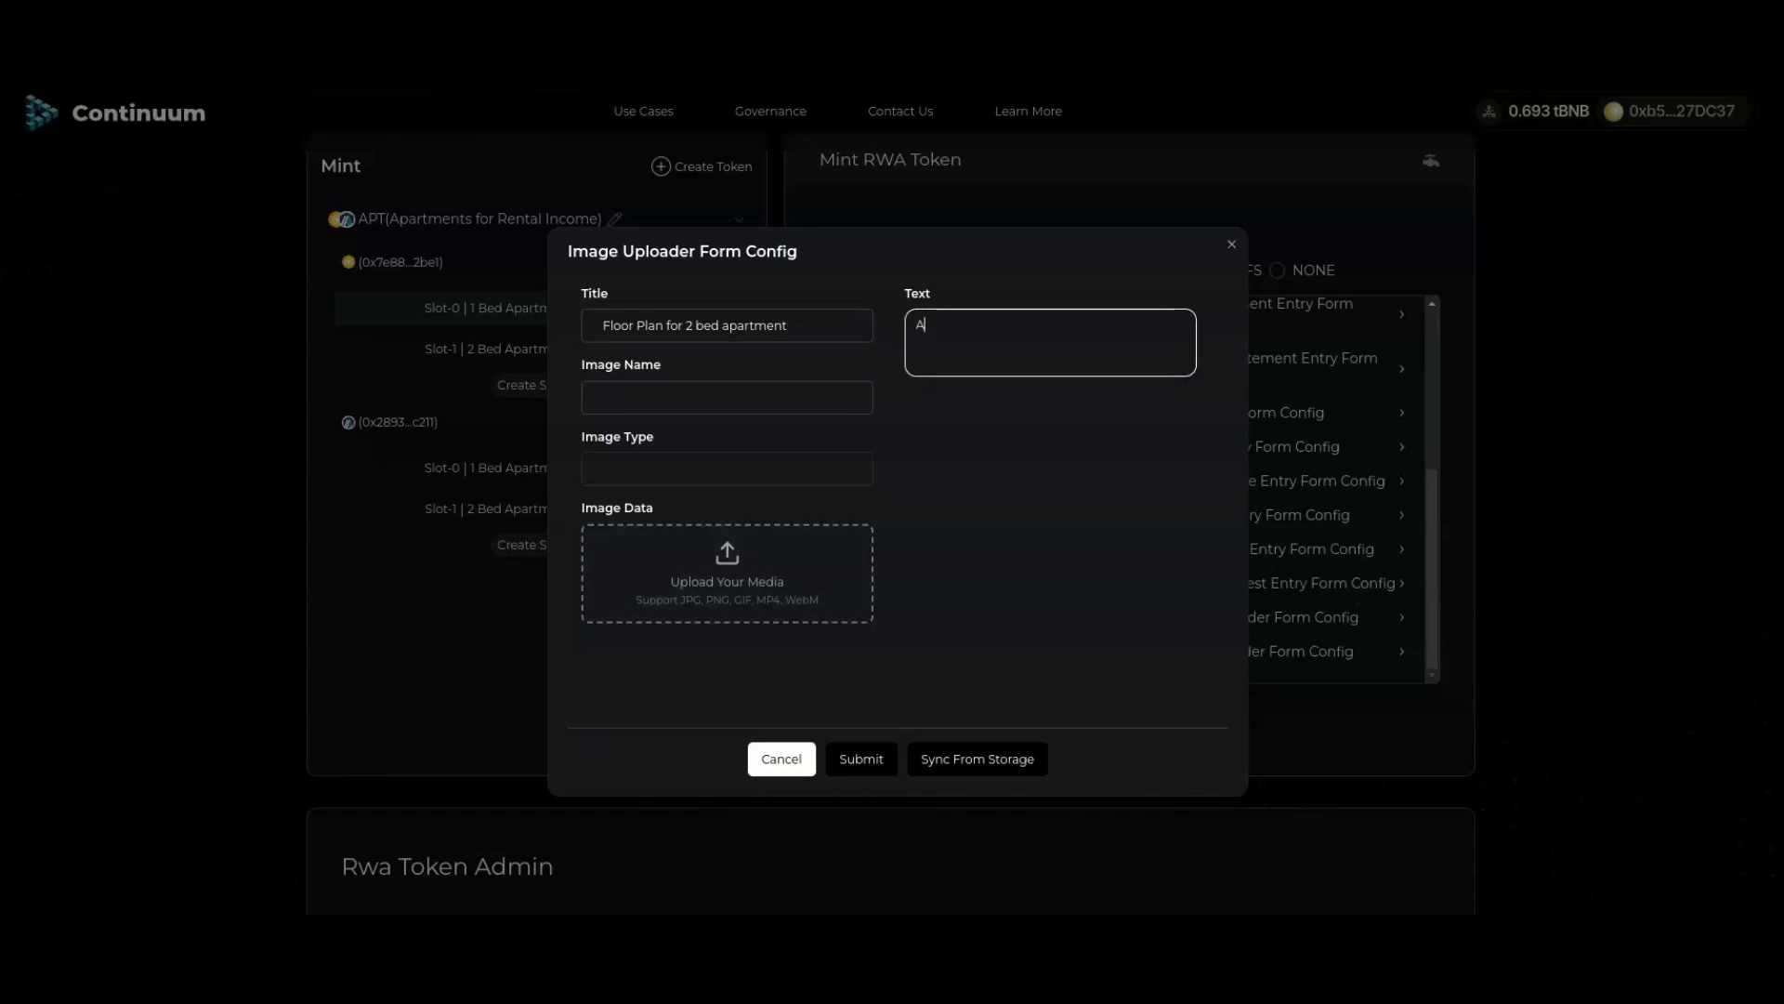
text(rrangement for typical unit)
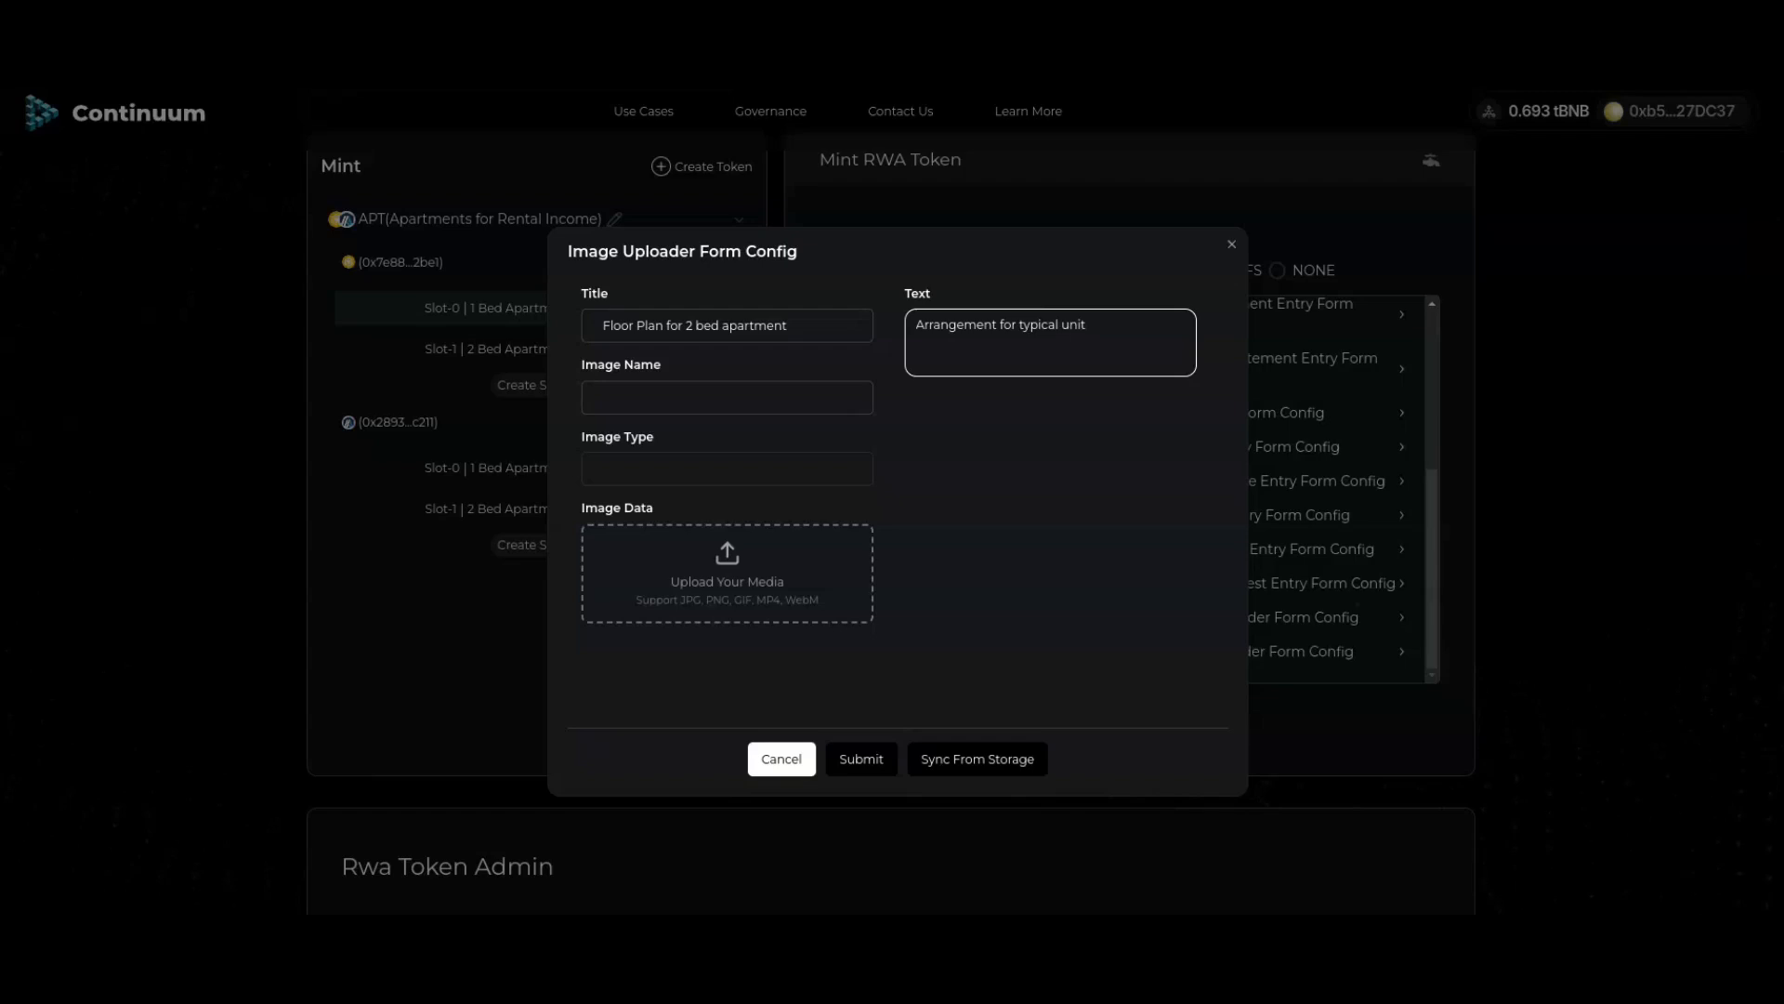
click(728, 574)
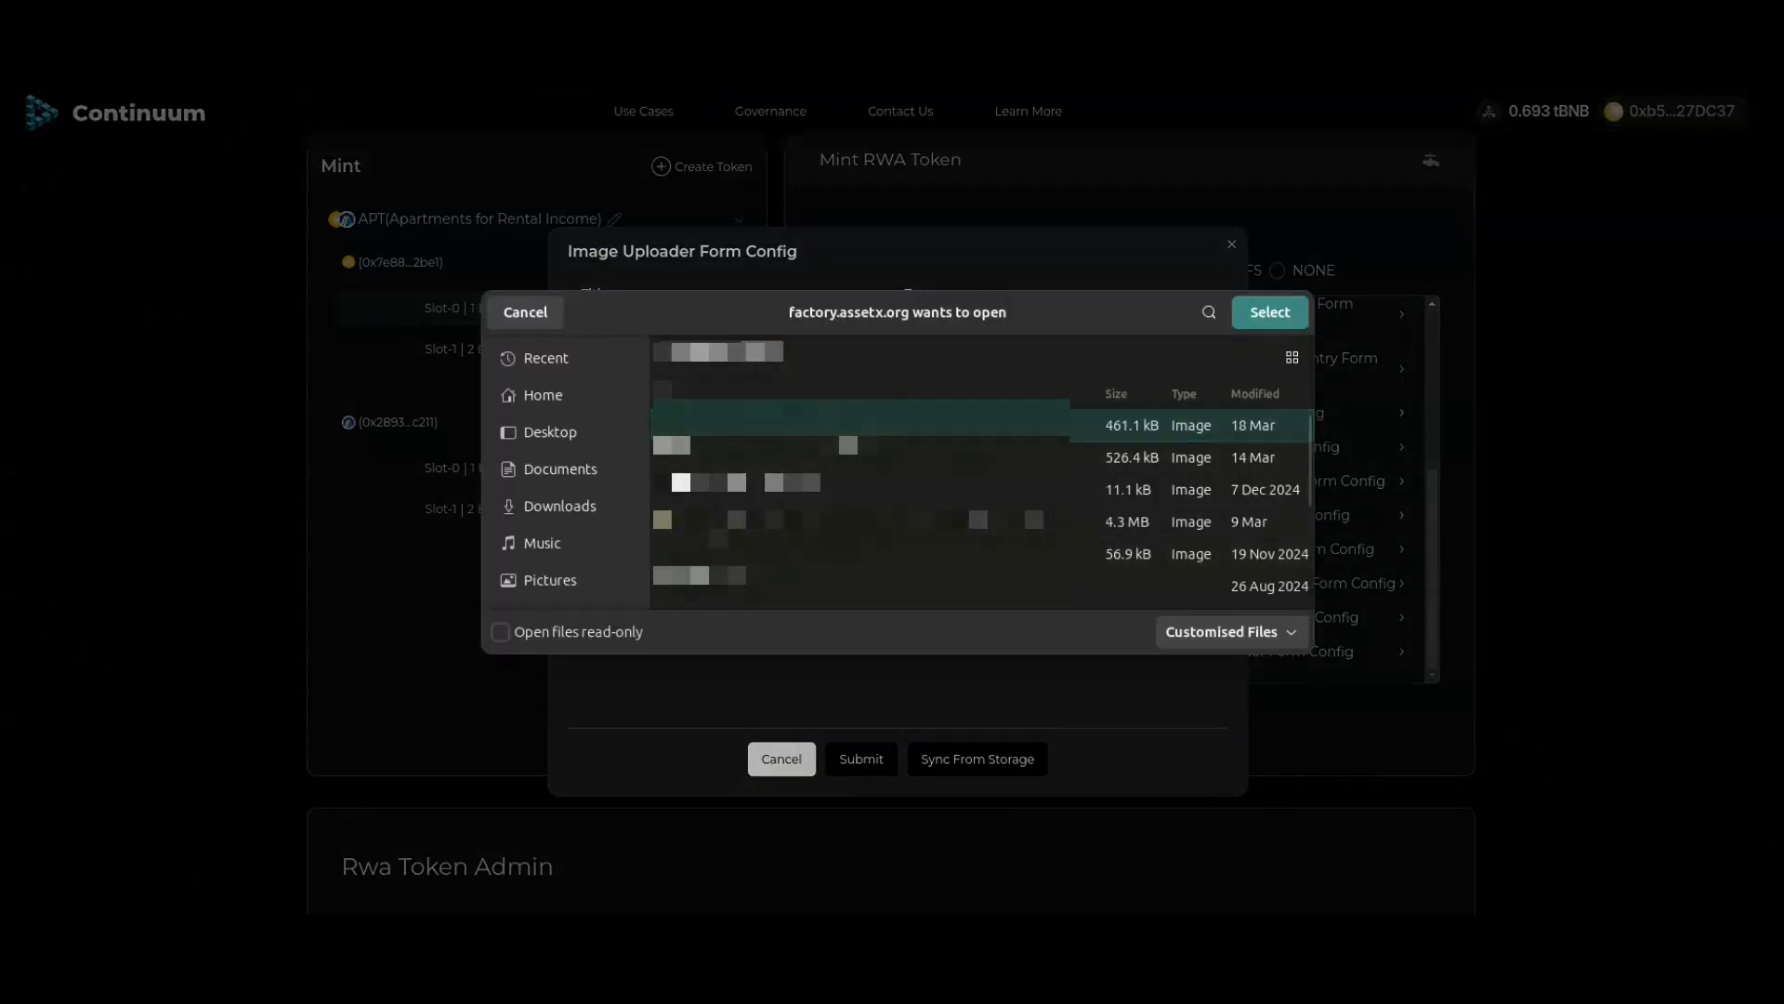
click(1269, 313)
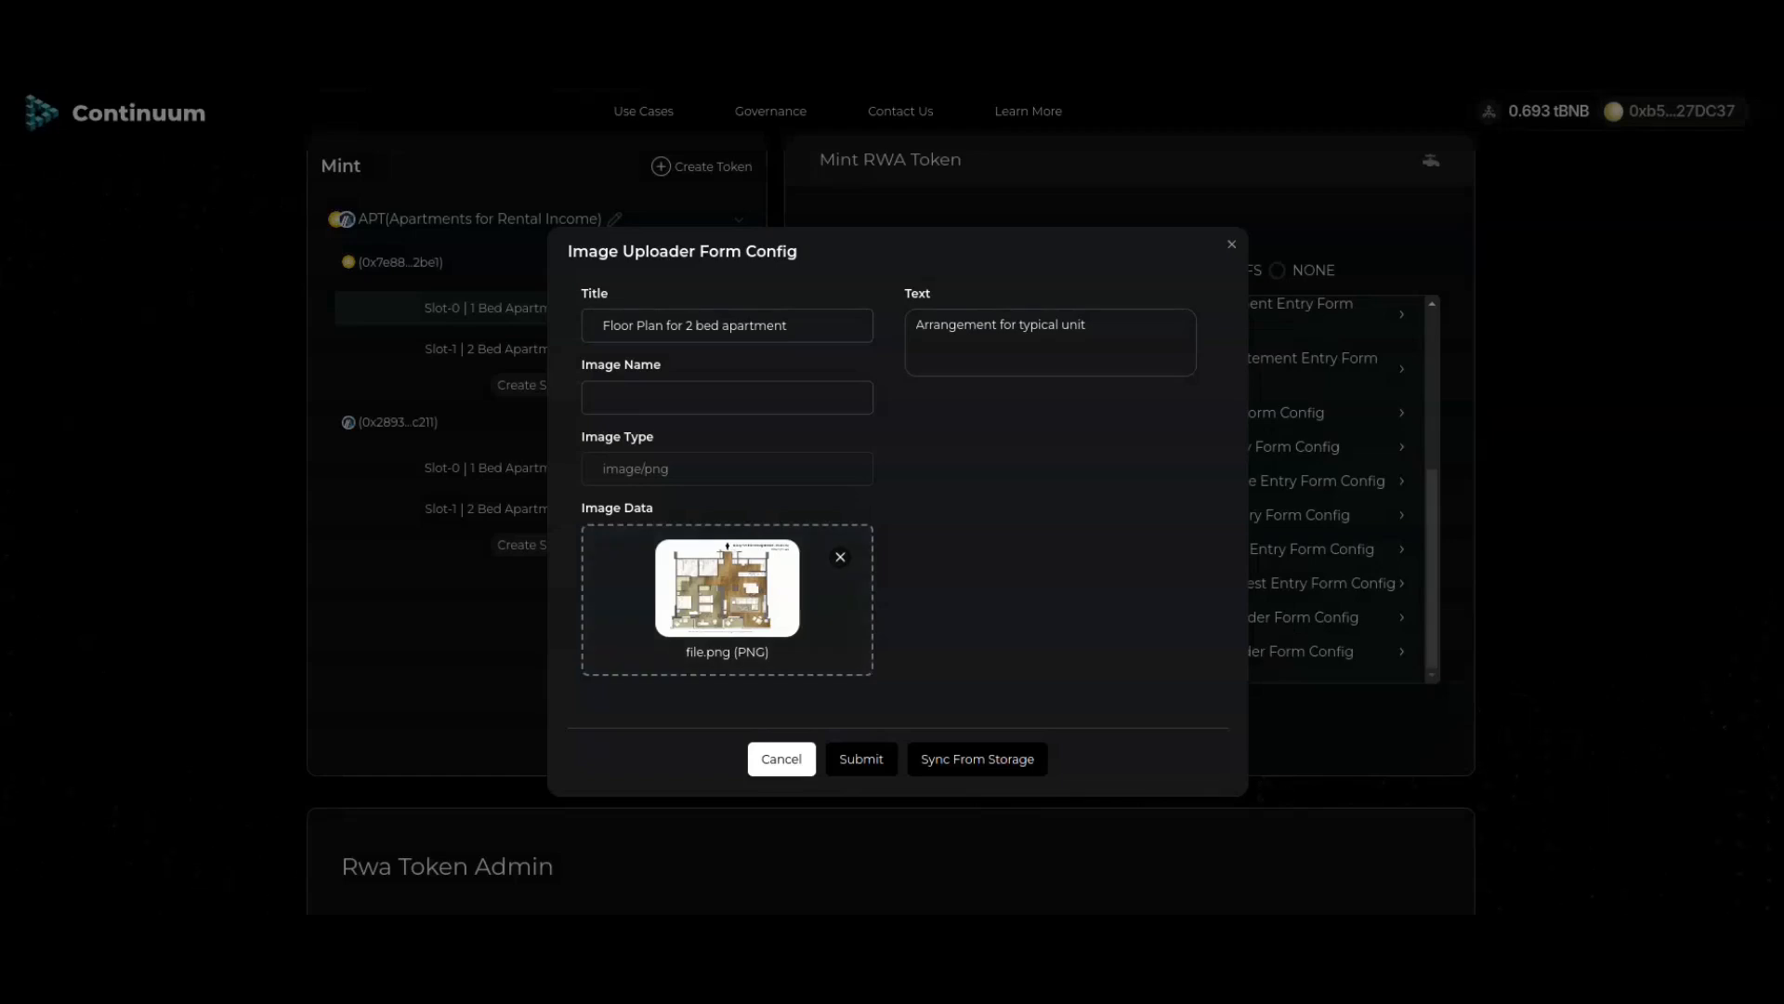
Step: Submit the floor plan image metadata, approving the spending cap, transaction and signature
click(862, 759)
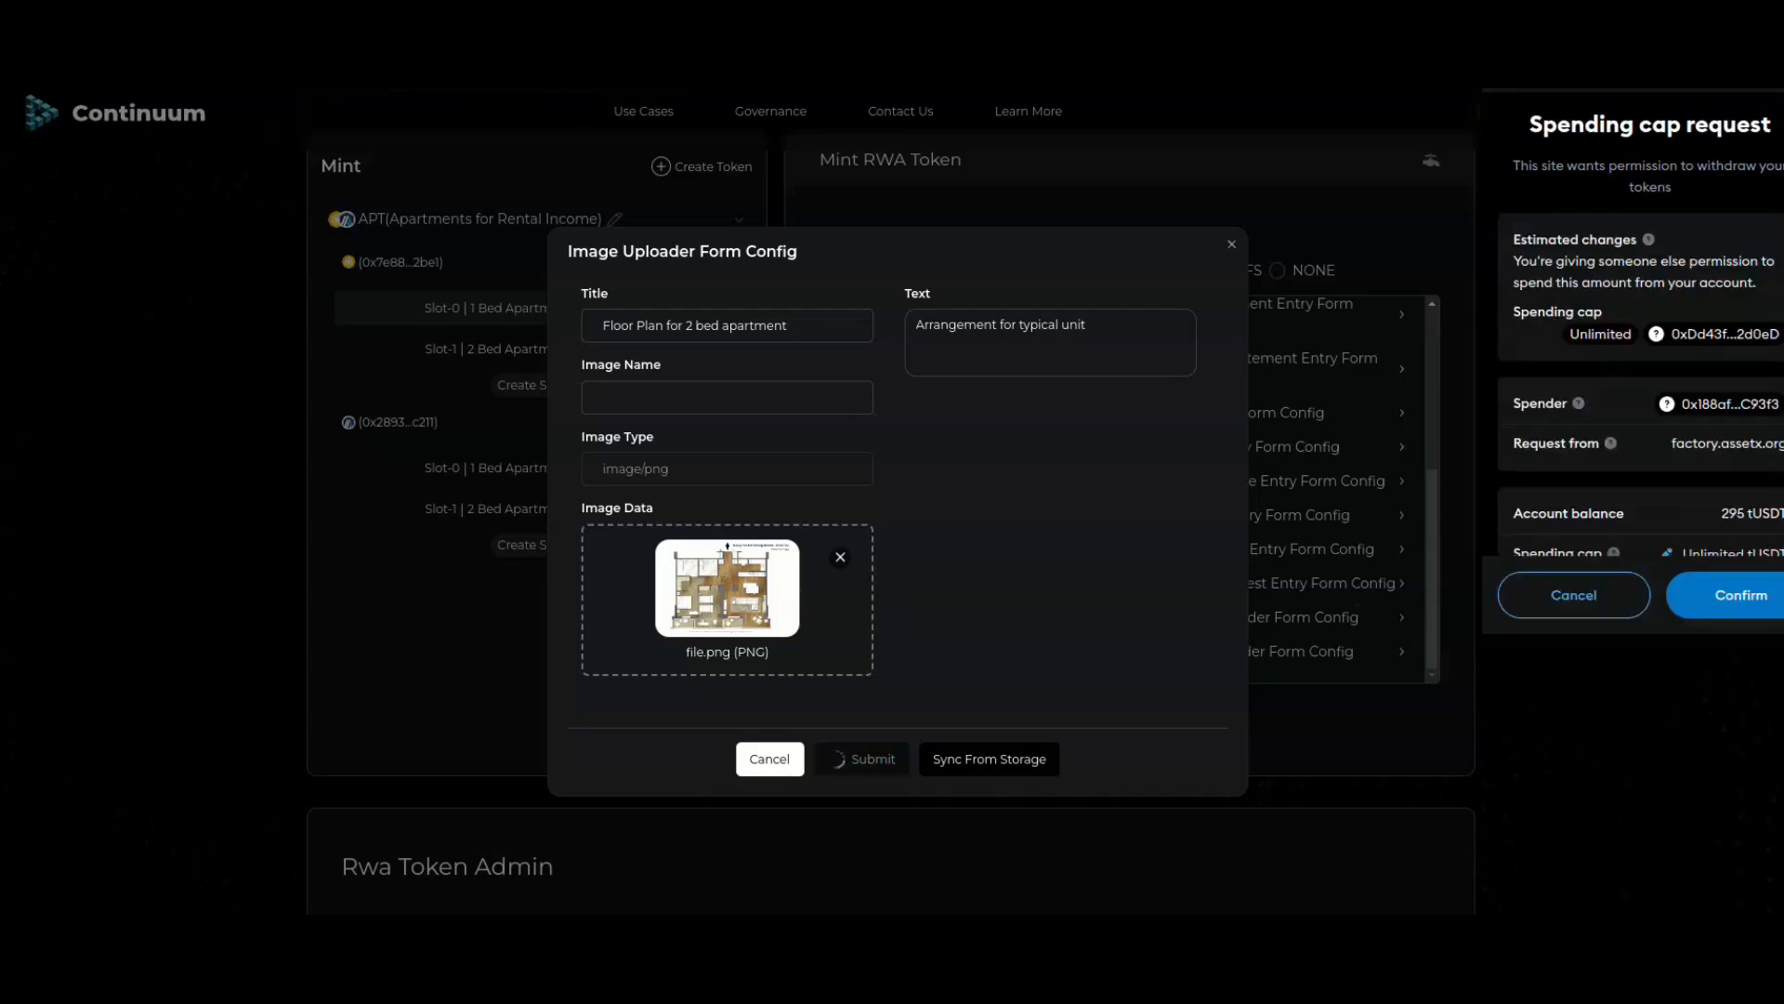
click(1740, 595)
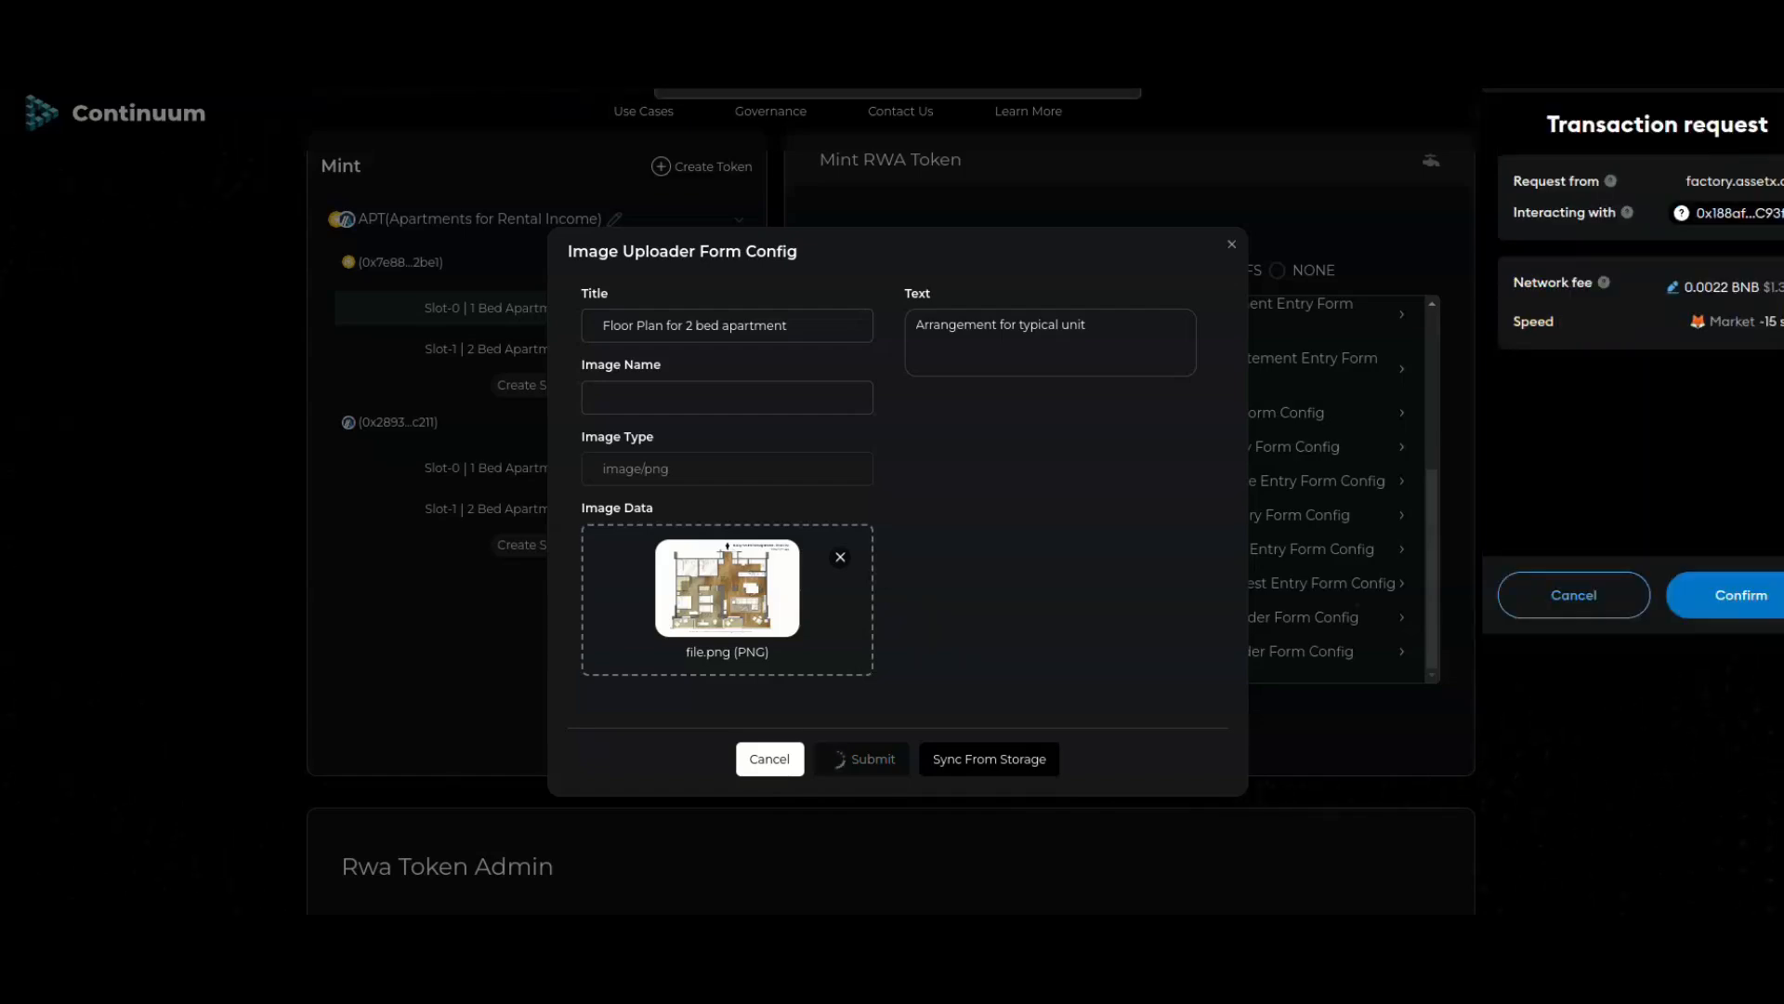
click(1741, 594)
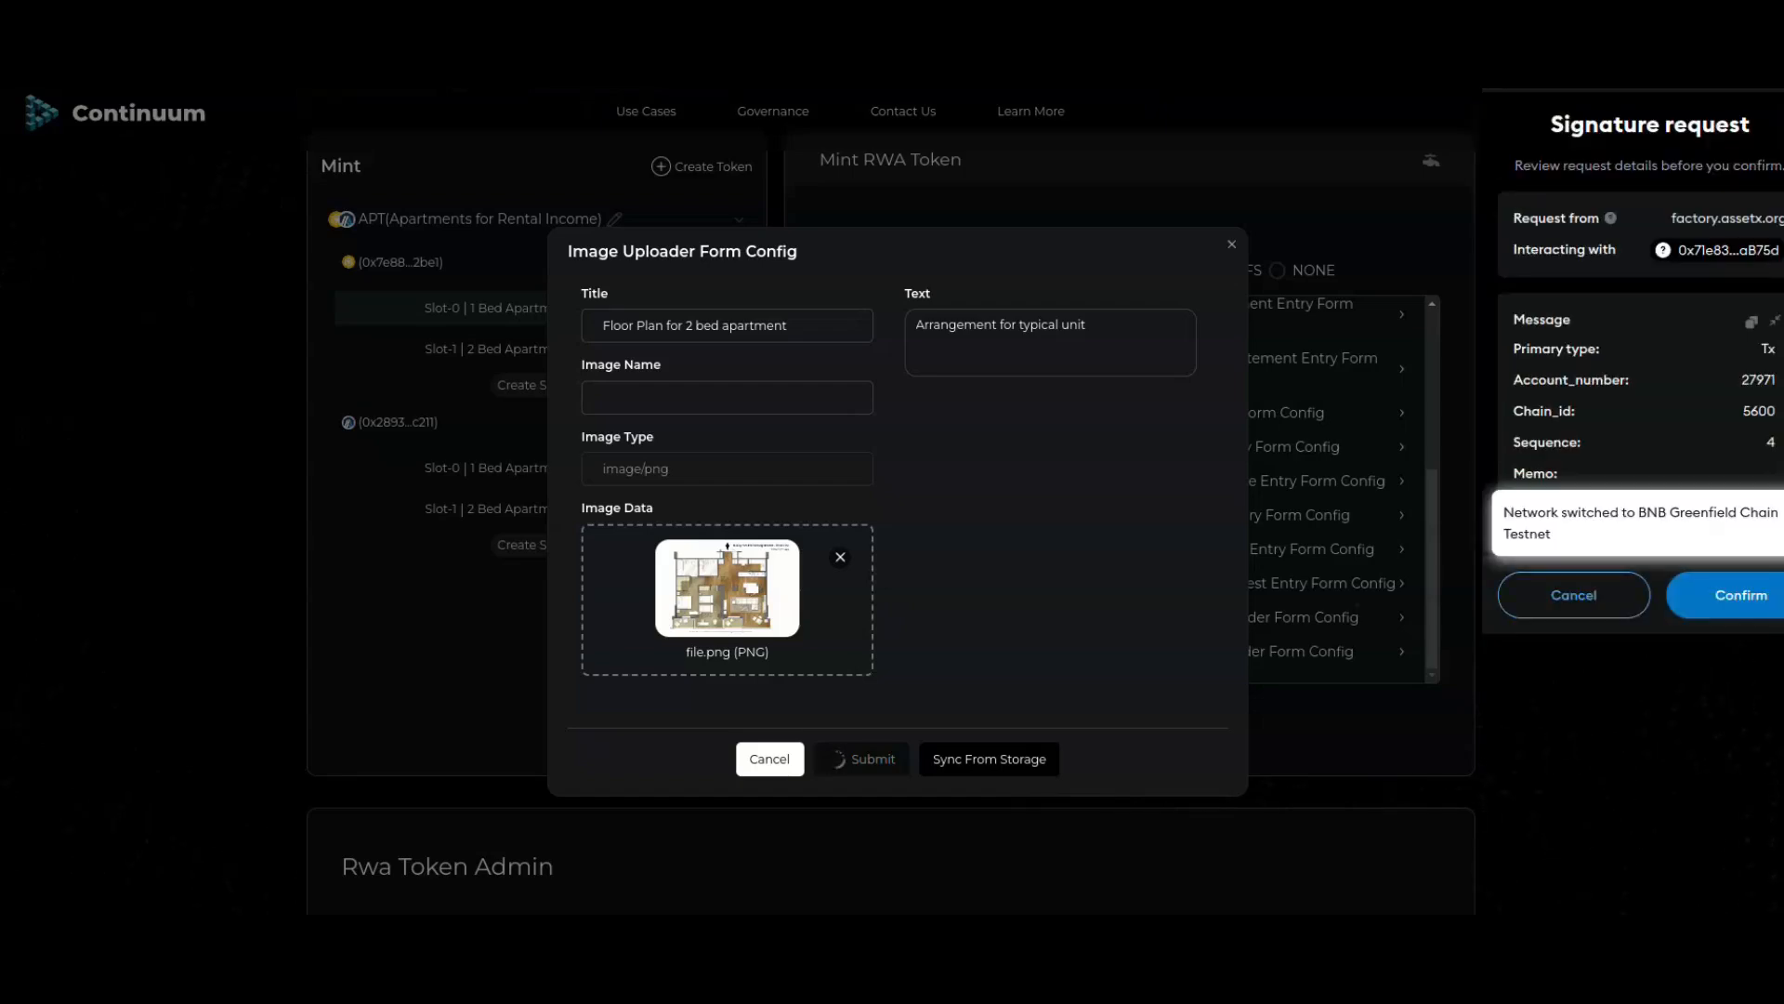
click(1741, 595)
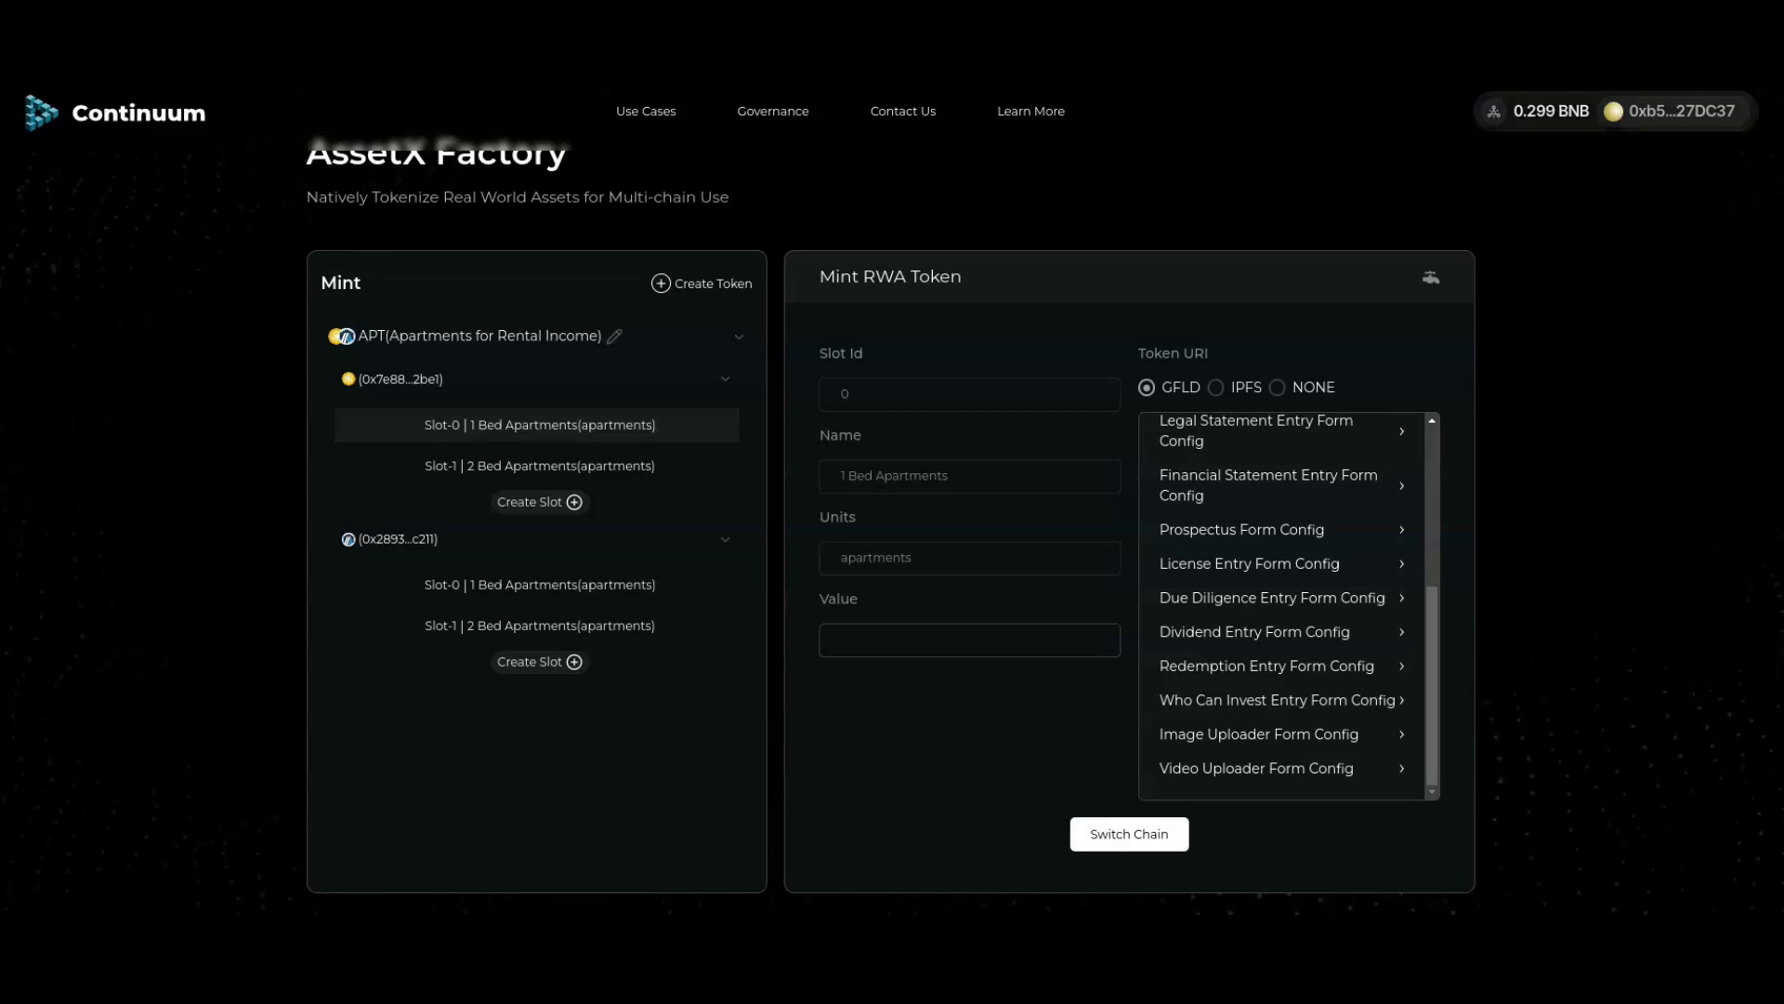
Step: Open the wallet's Choose Network list
click(1661, 111)
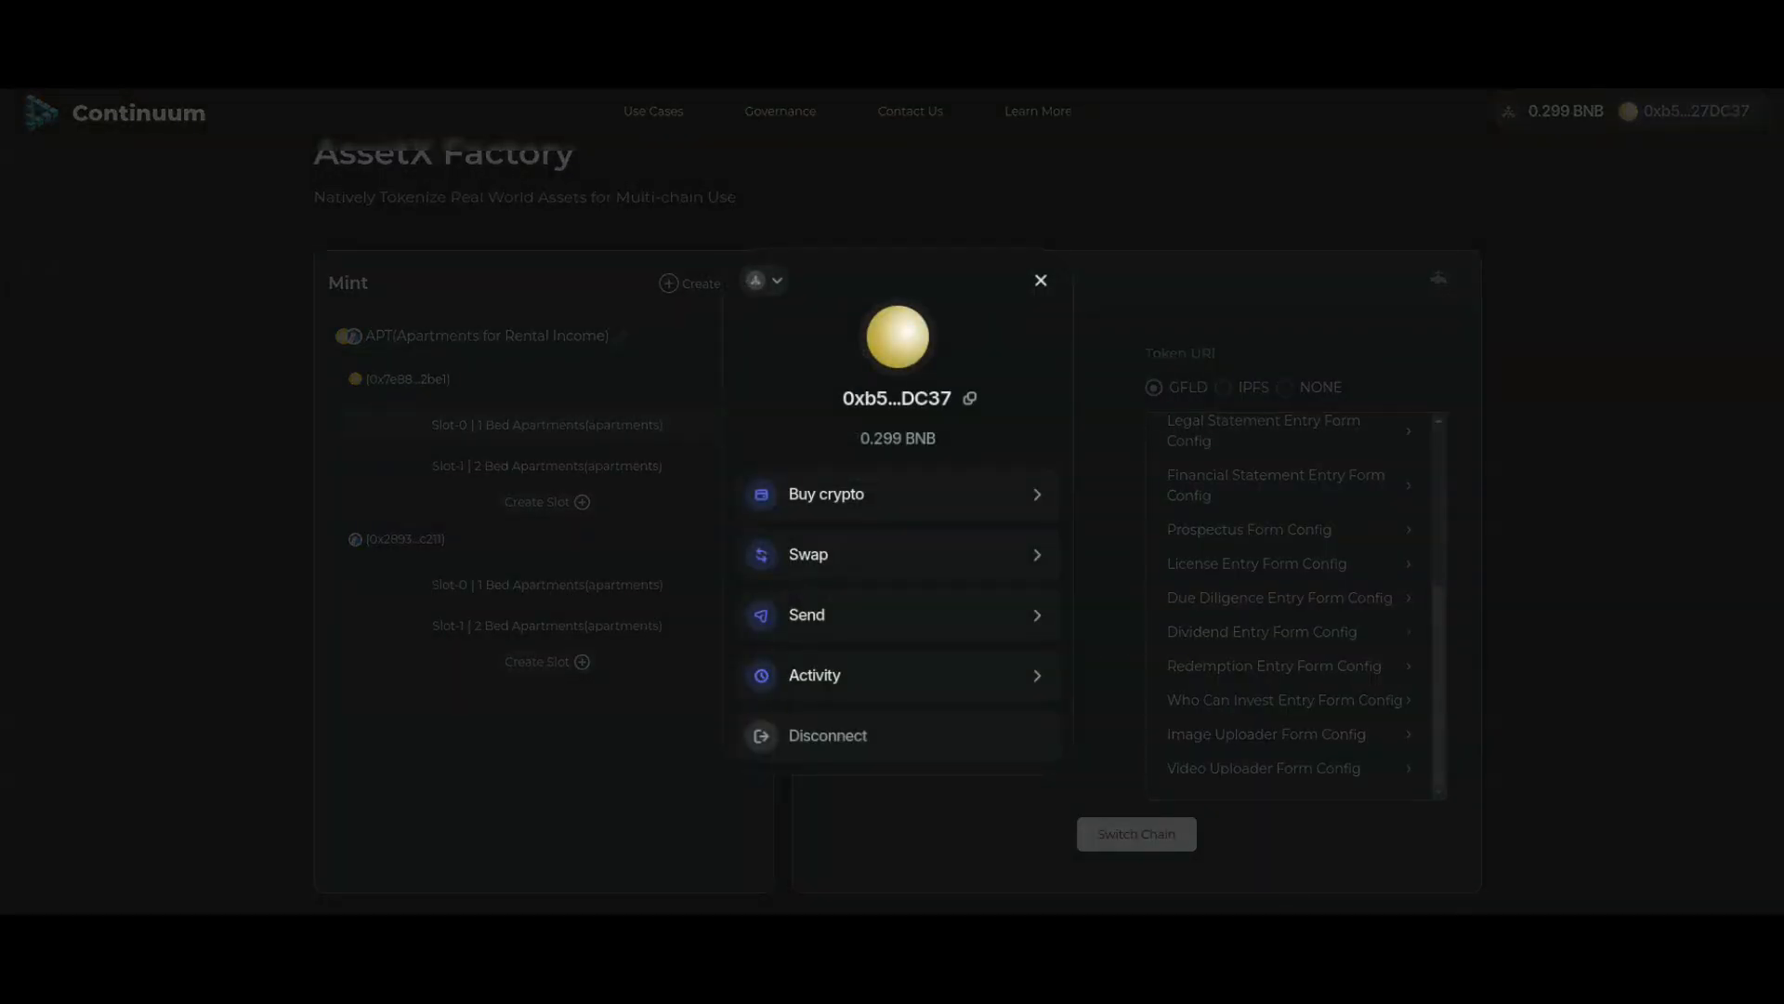
click(765, 281)
scroll(898, 483, down, 6)
Step: Switch the wallet to Arbitrum Sepolia
scroll(898, 477, down, 6)
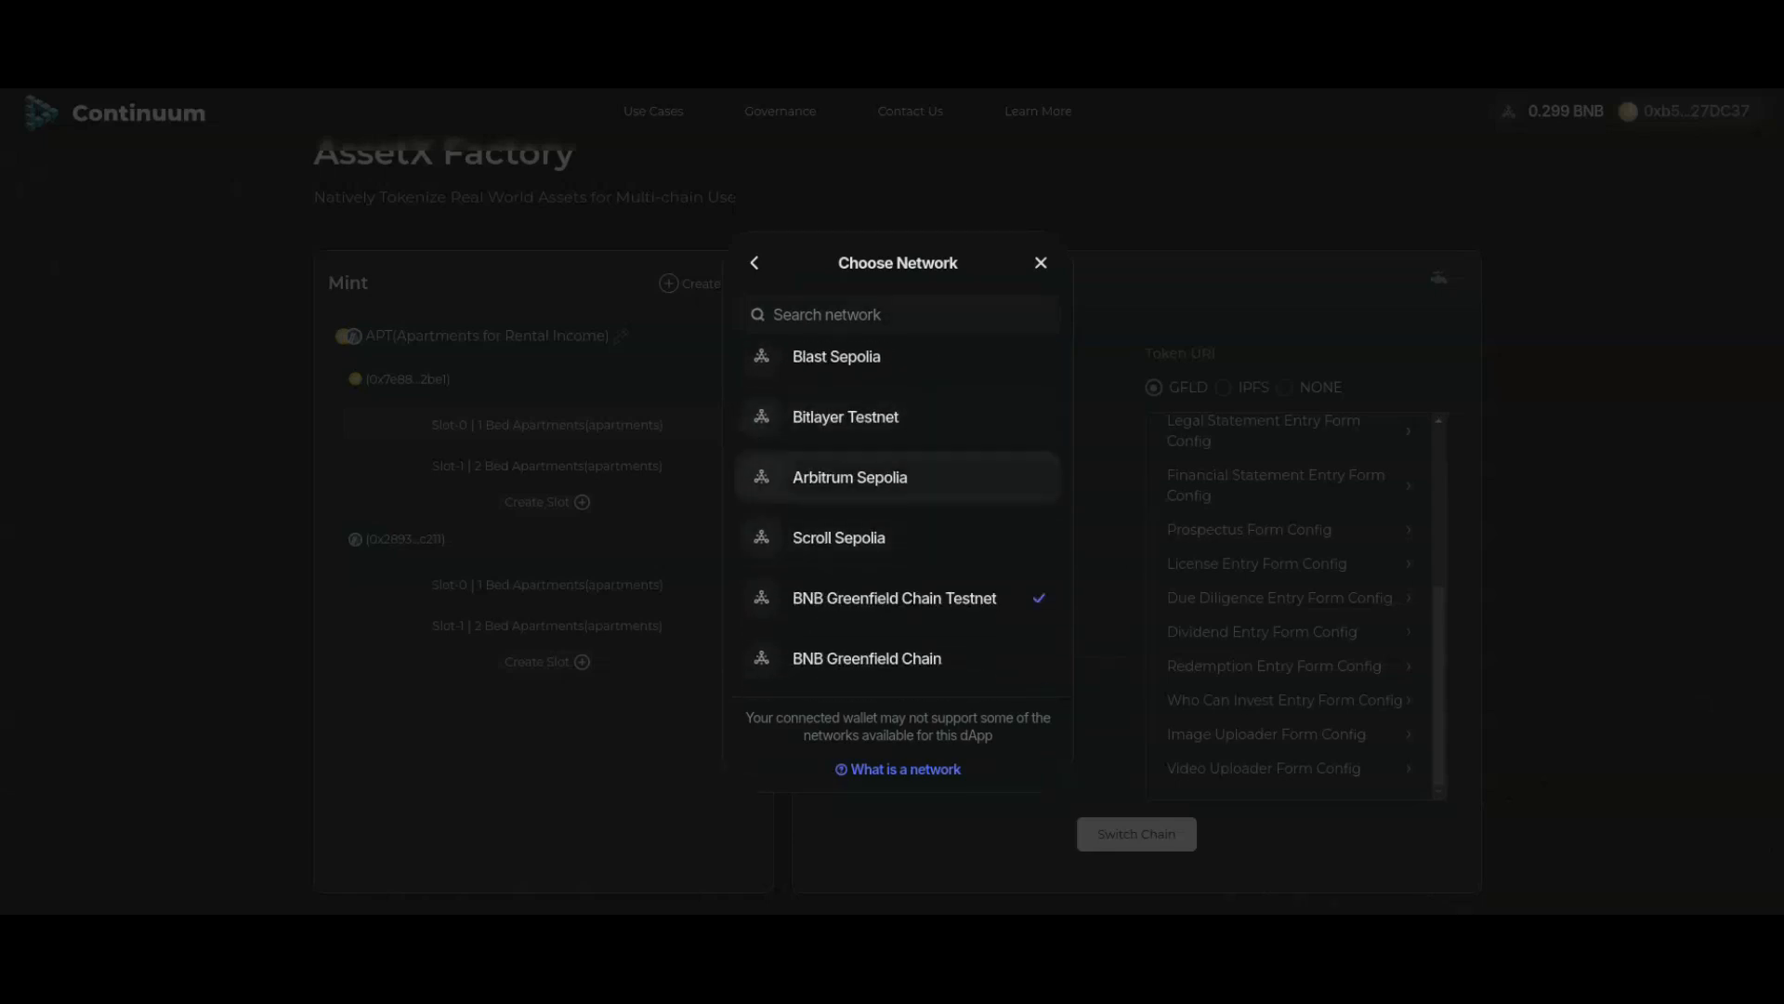
click(850, 477)
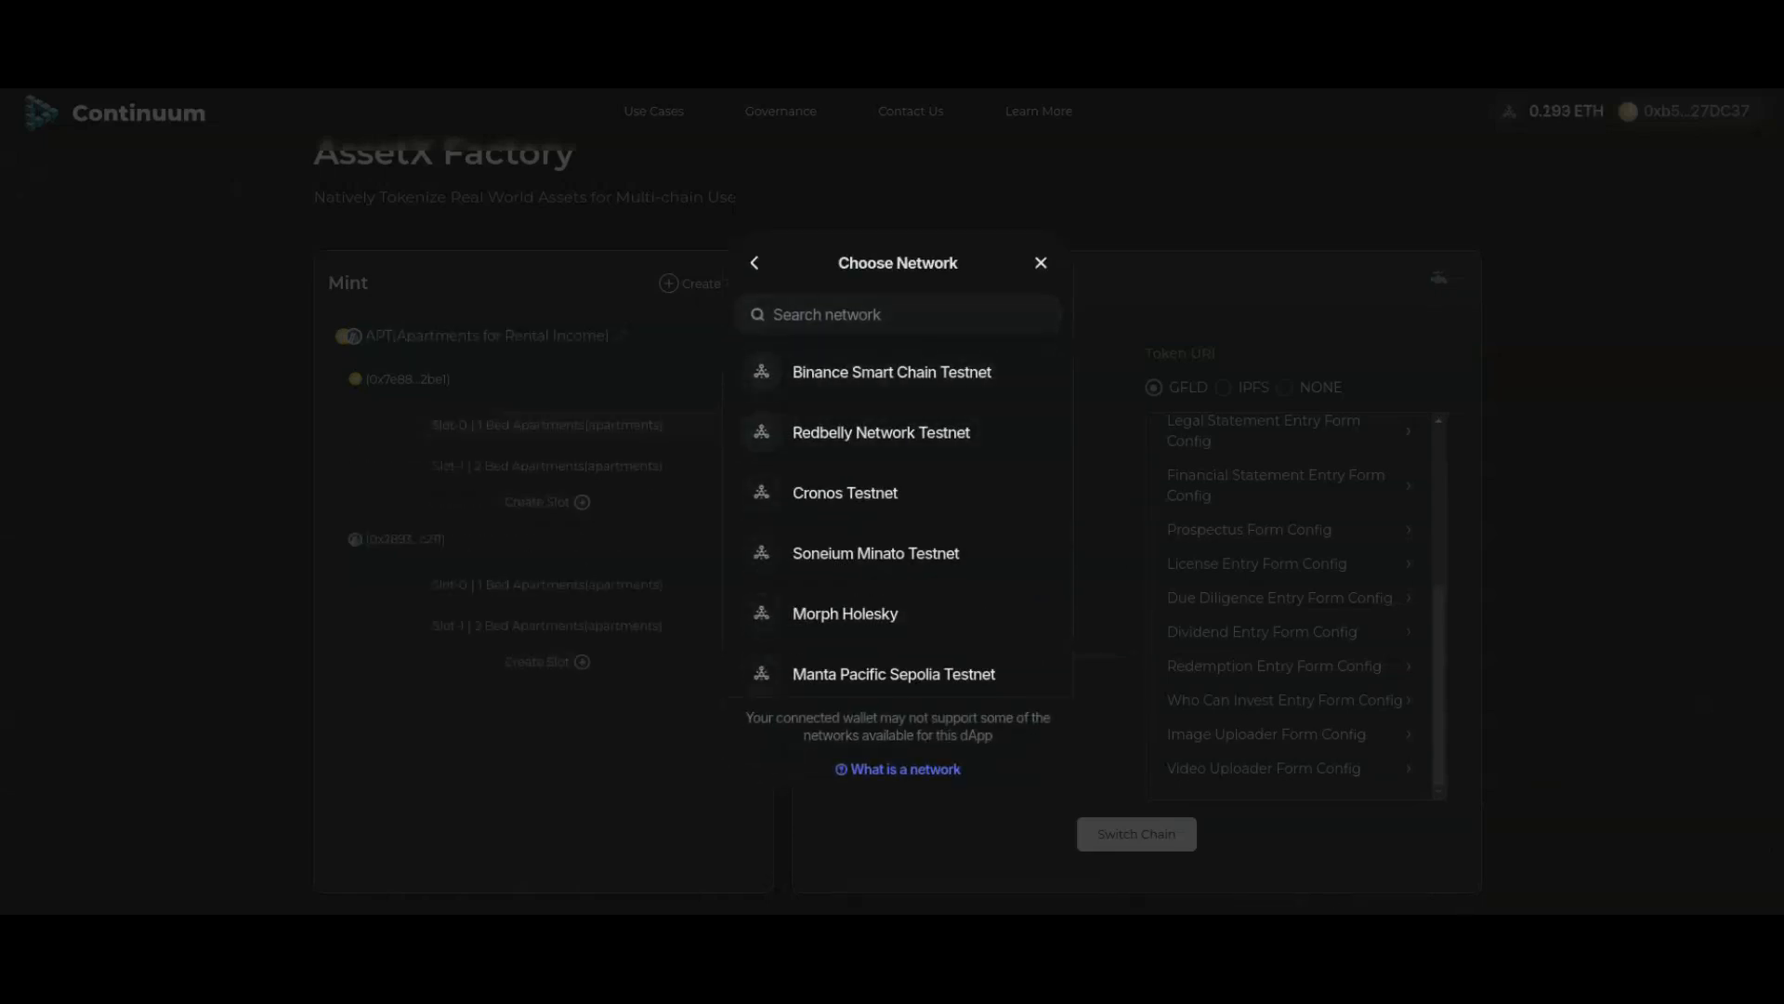
click(1041, 263)
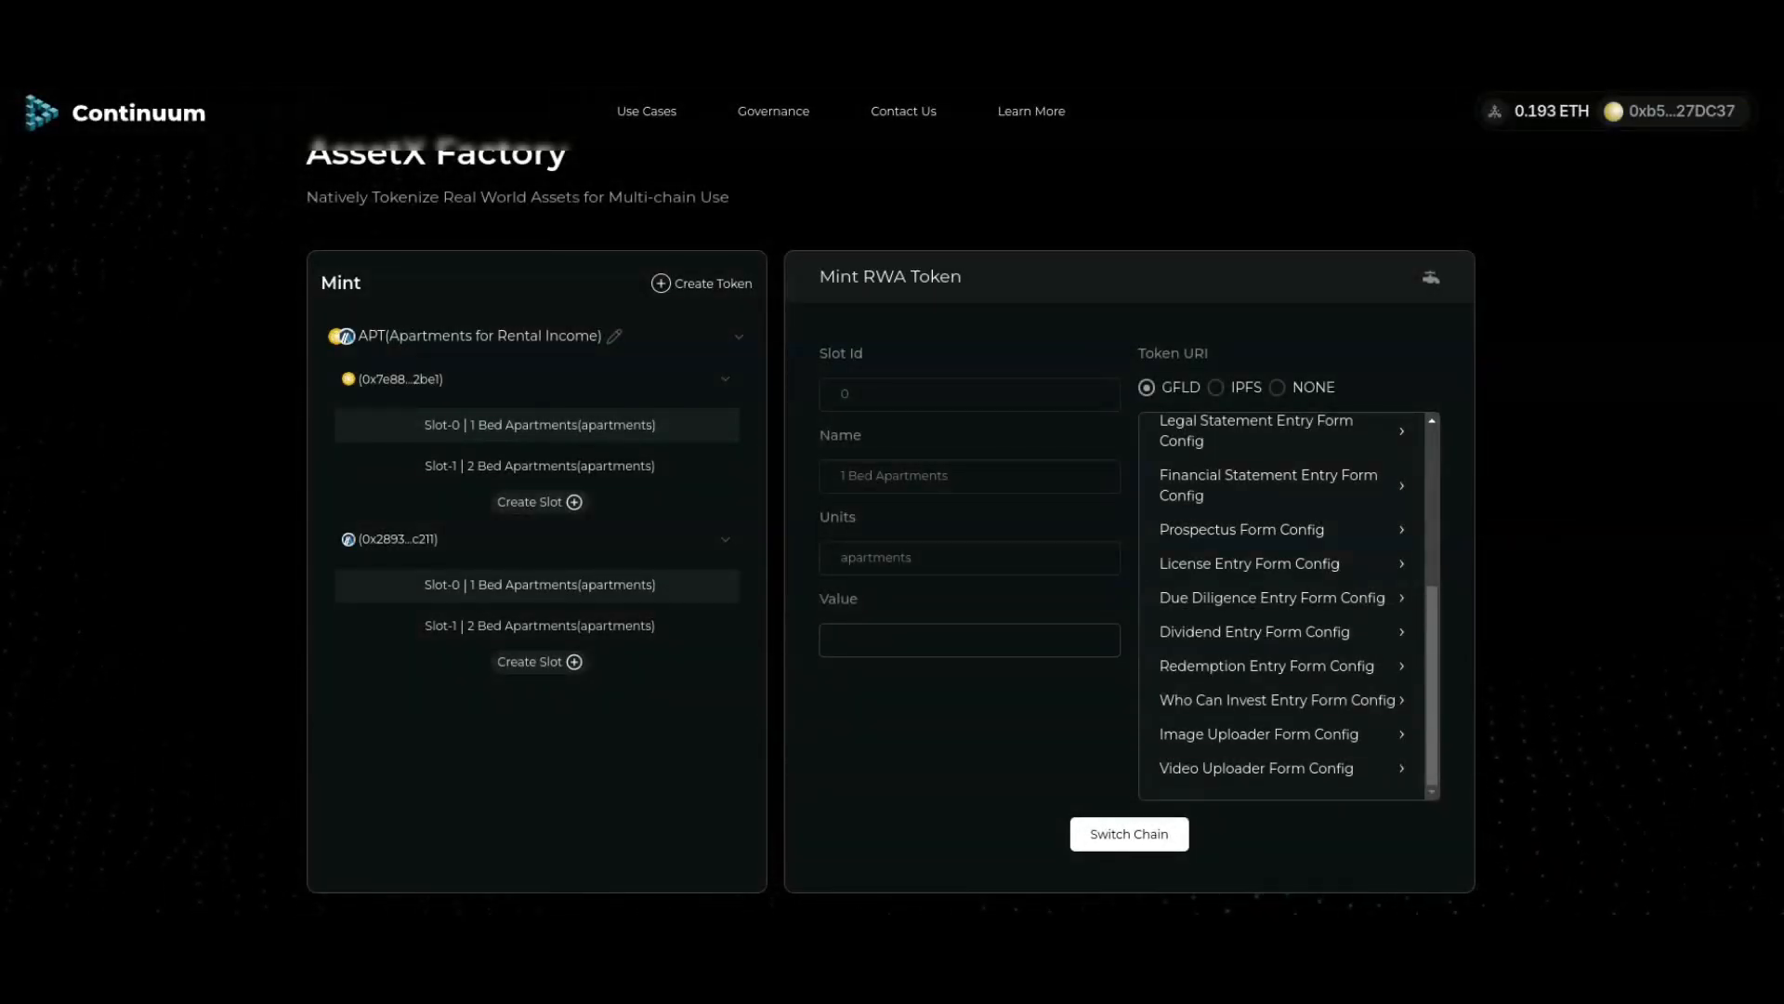
Step: Reload the stored floor plan image metadata from storage, then close the form
scroll(892, 502, down, 1)
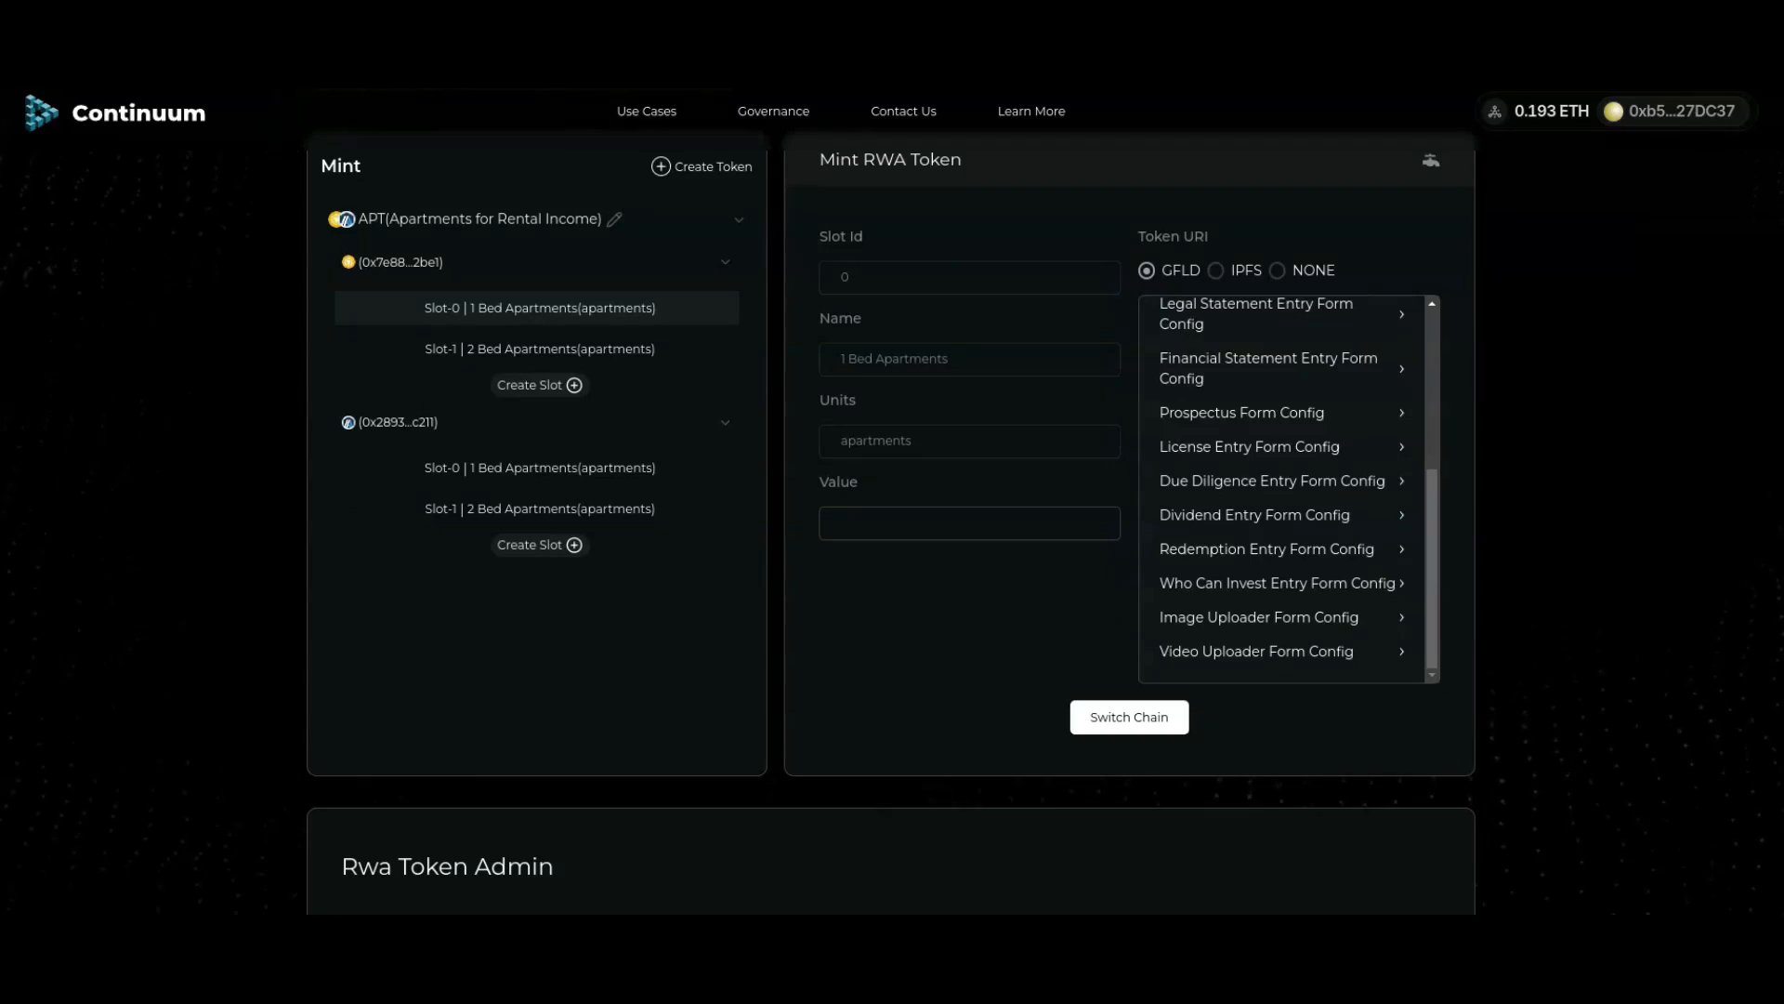
click(1282, 617)
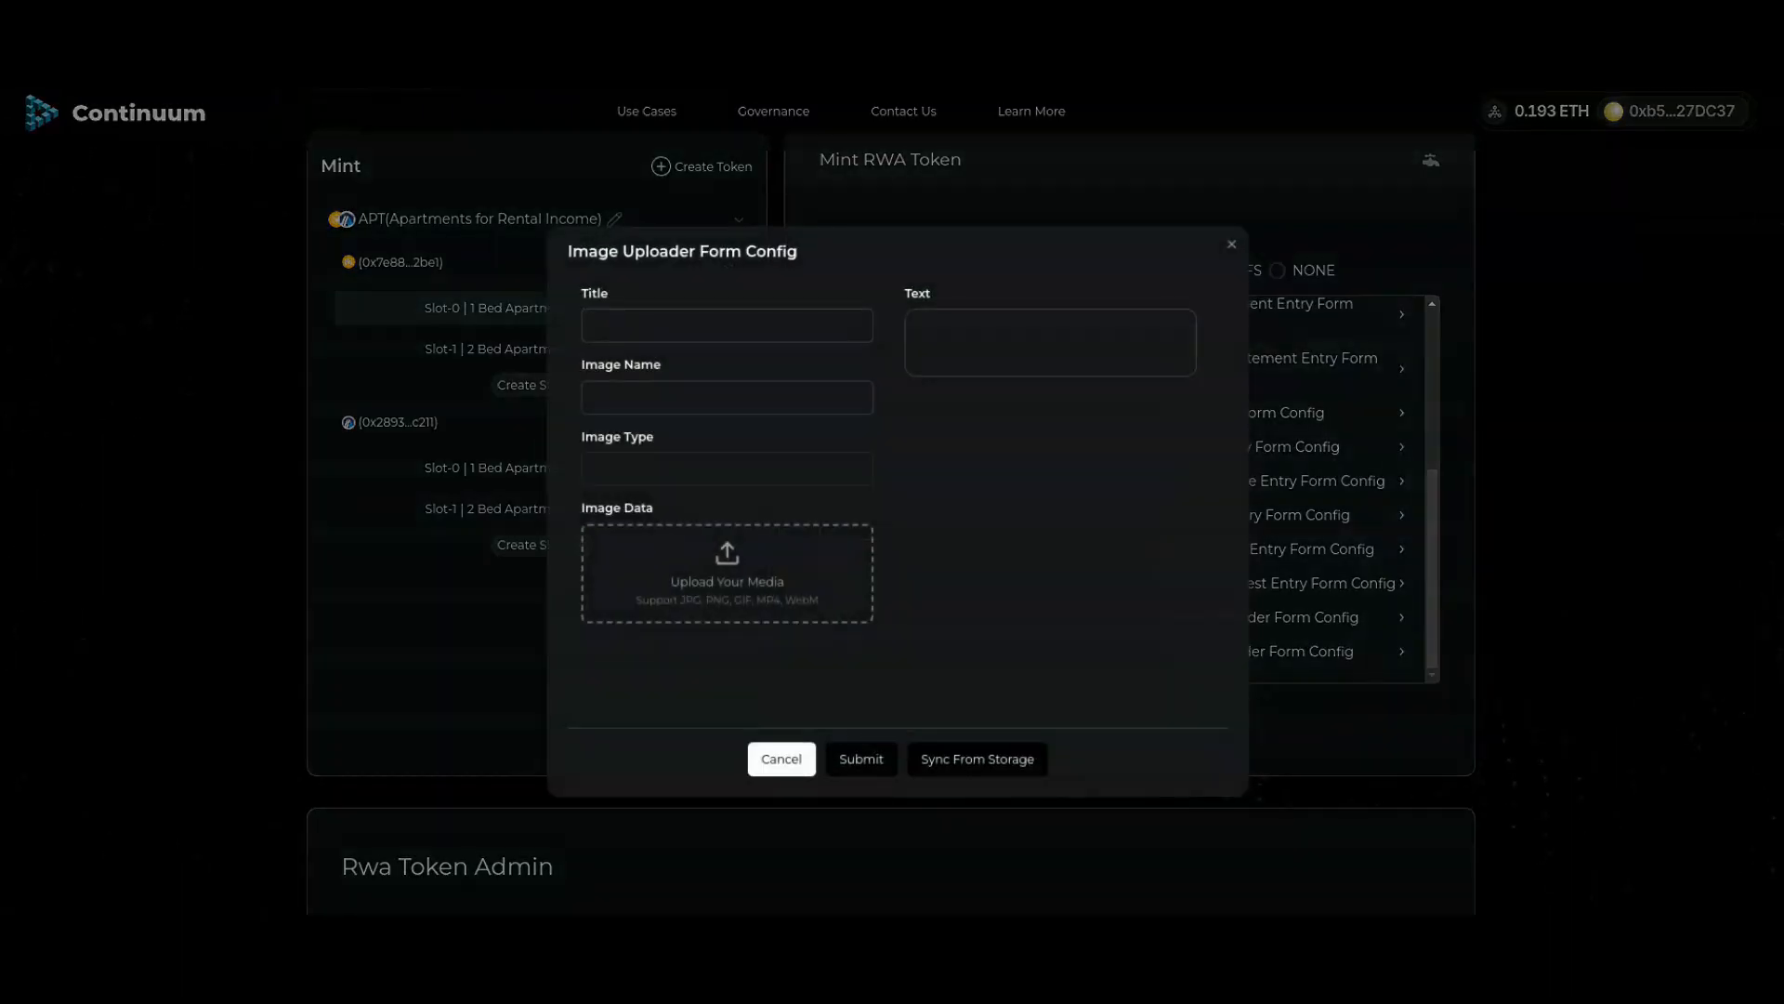
click(995, 758)
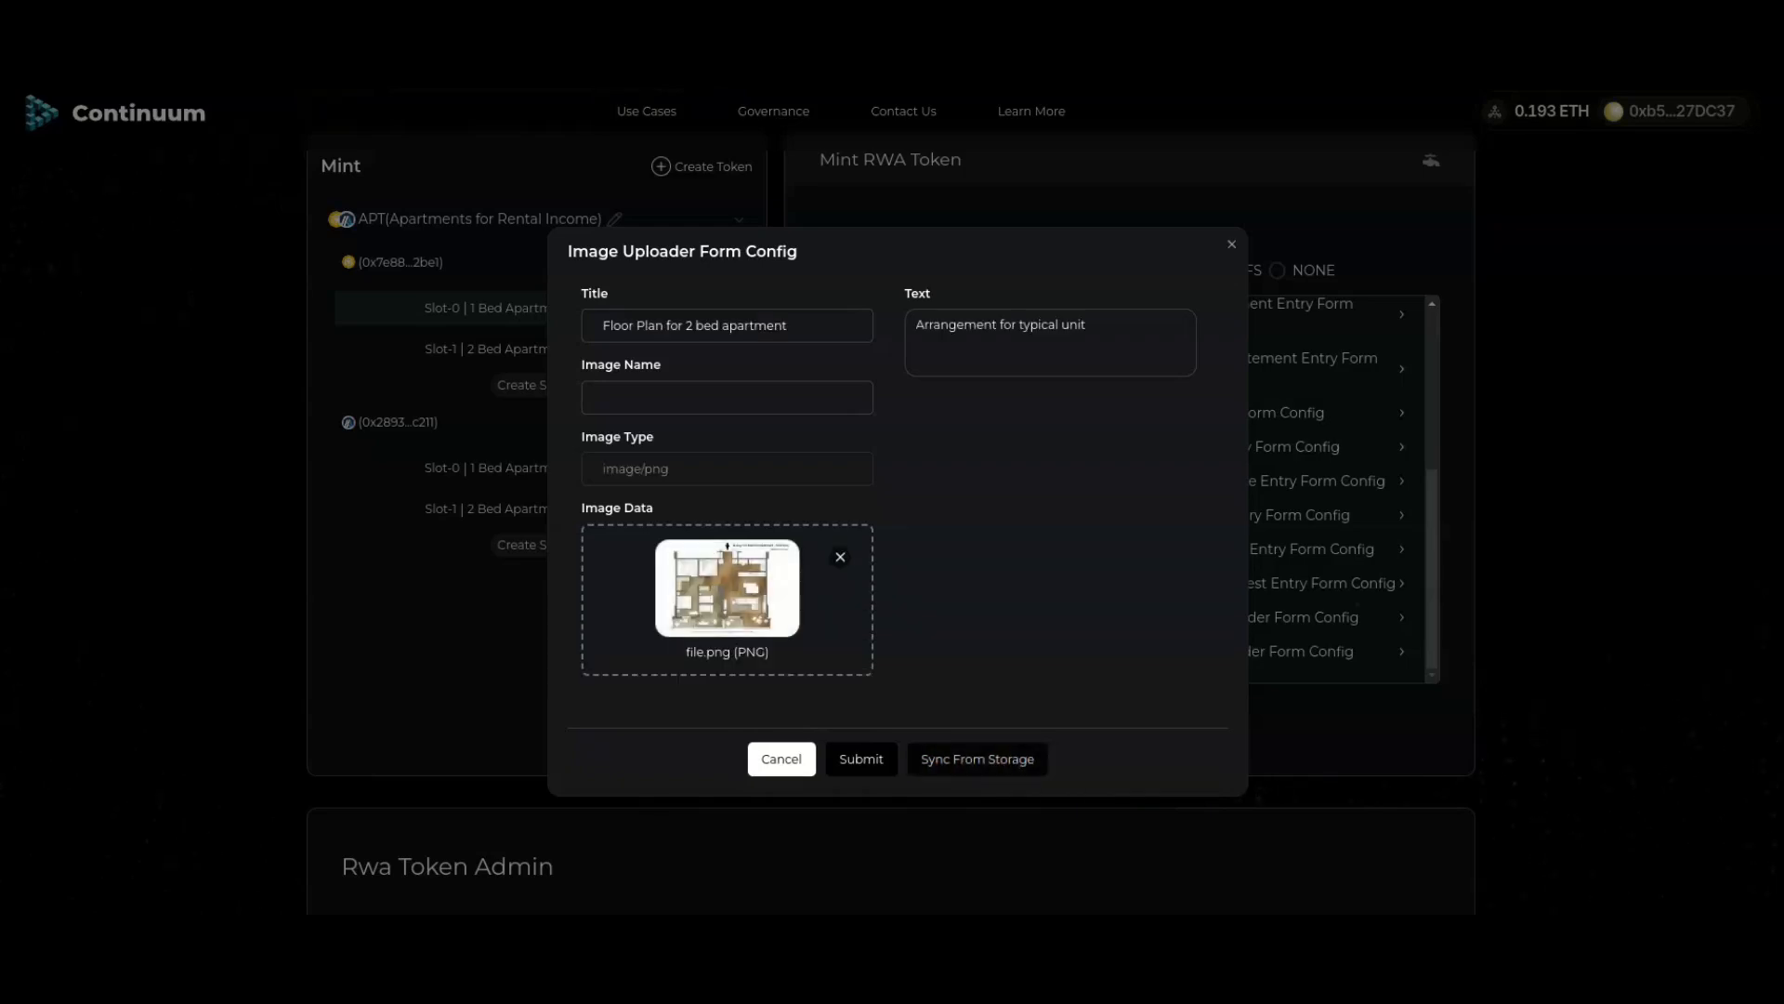
click(727, 595)
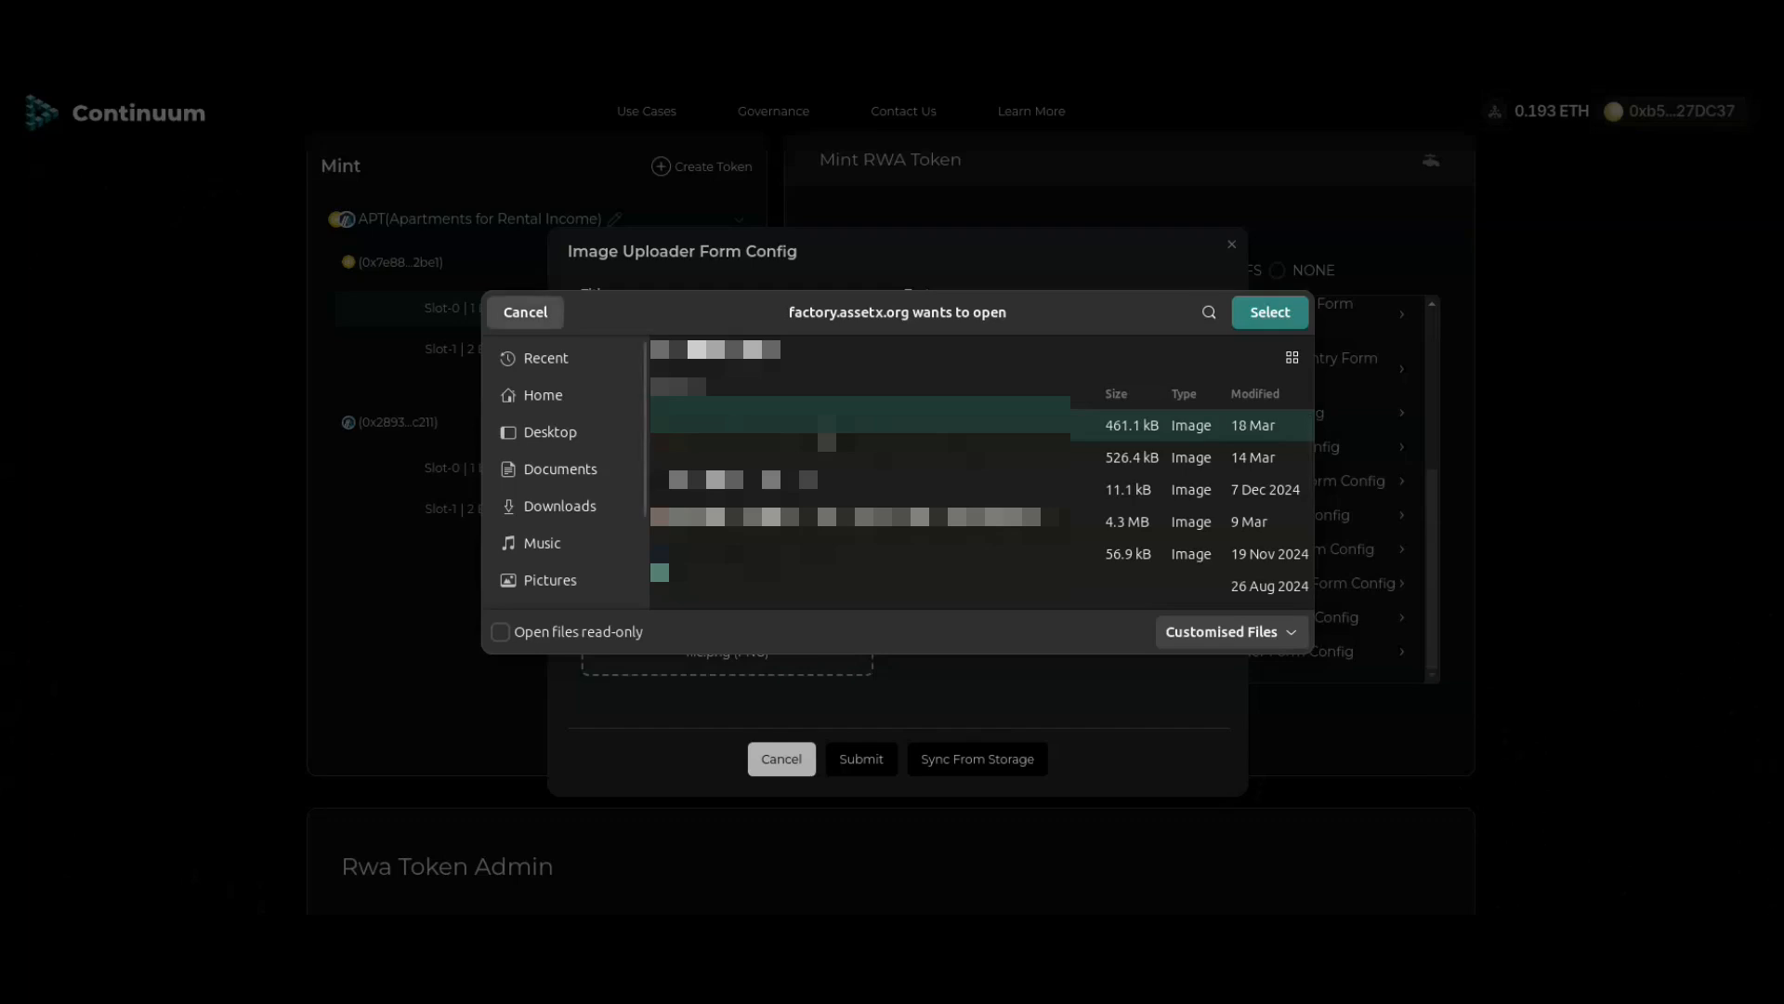
click(525, 312)
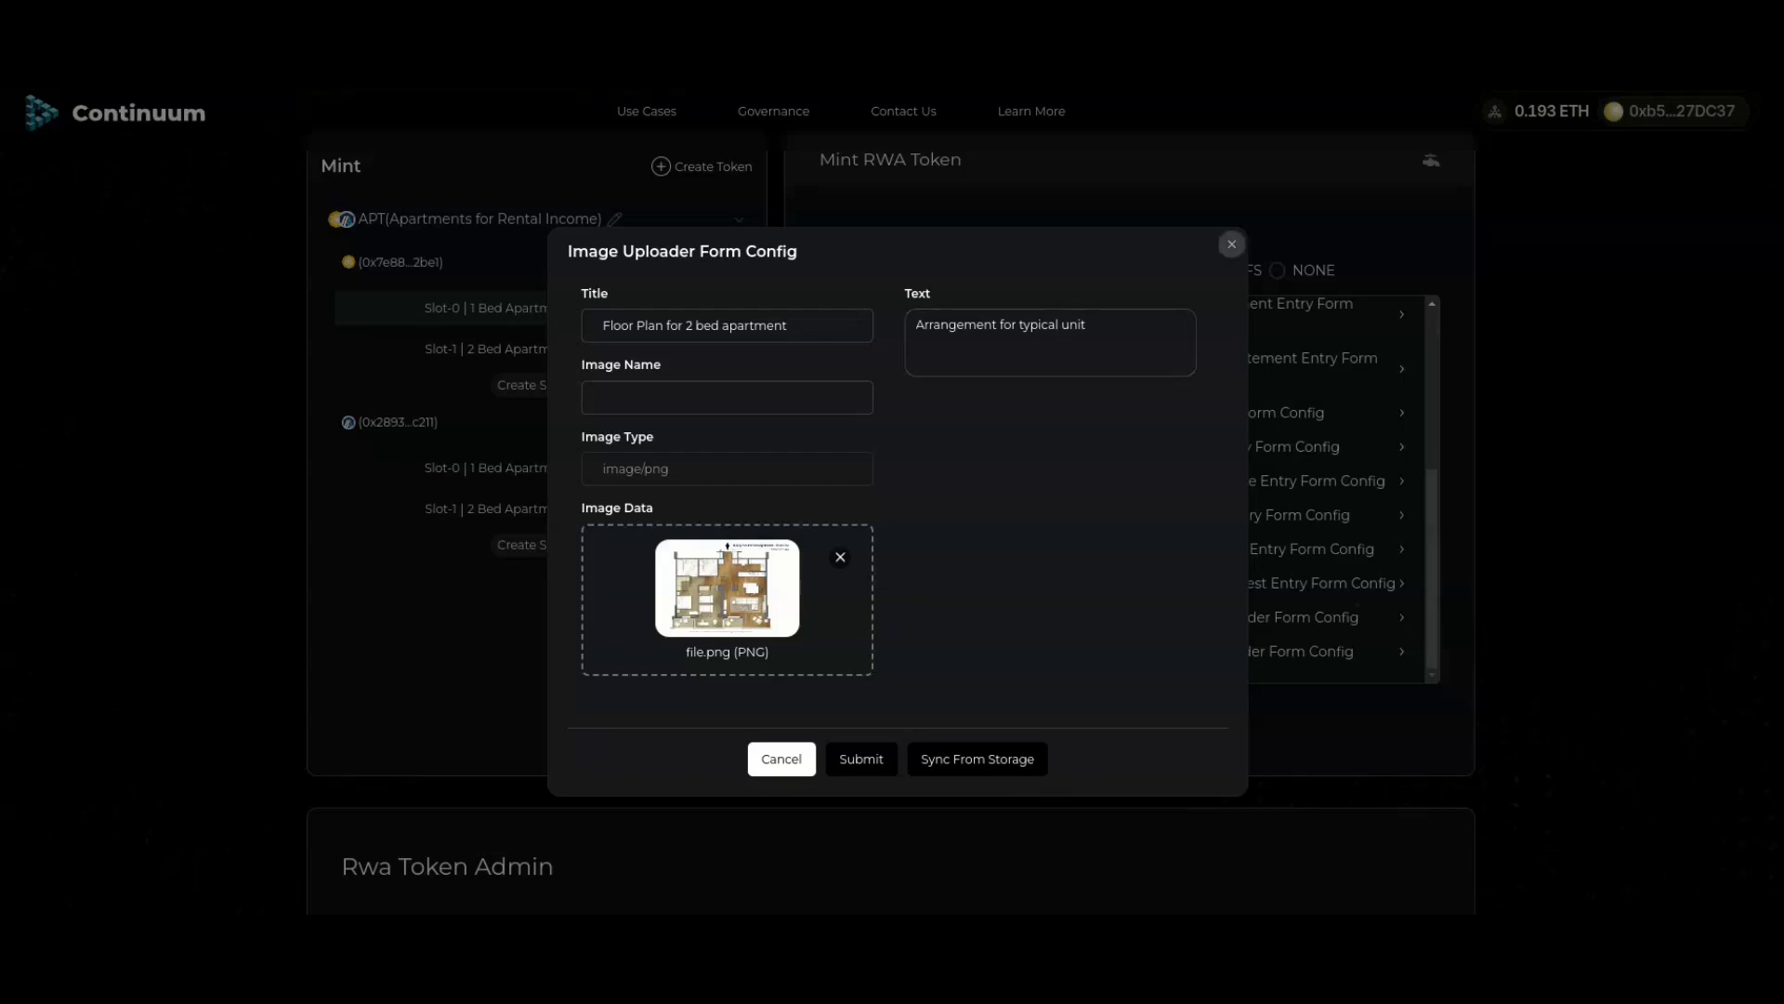
click(1232, 244)
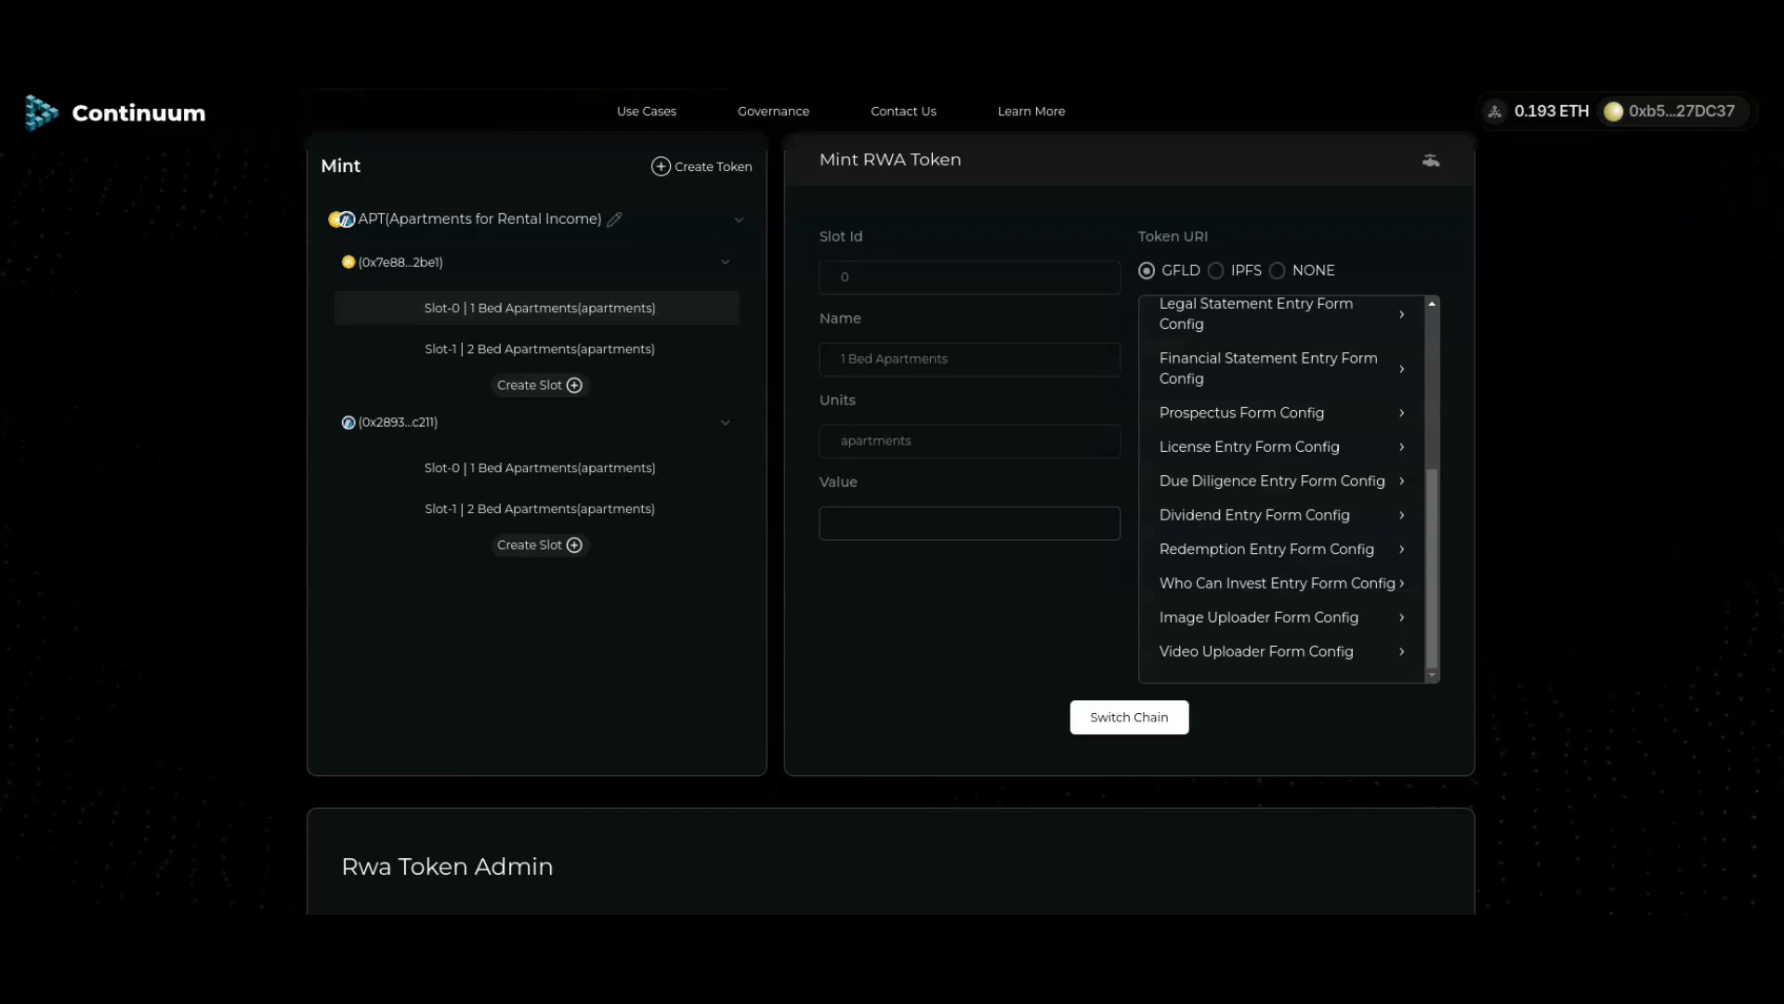
Step: Enter video title 'Video of the coastline' and text 'Typical scenery in the area'
click(1283, 652)
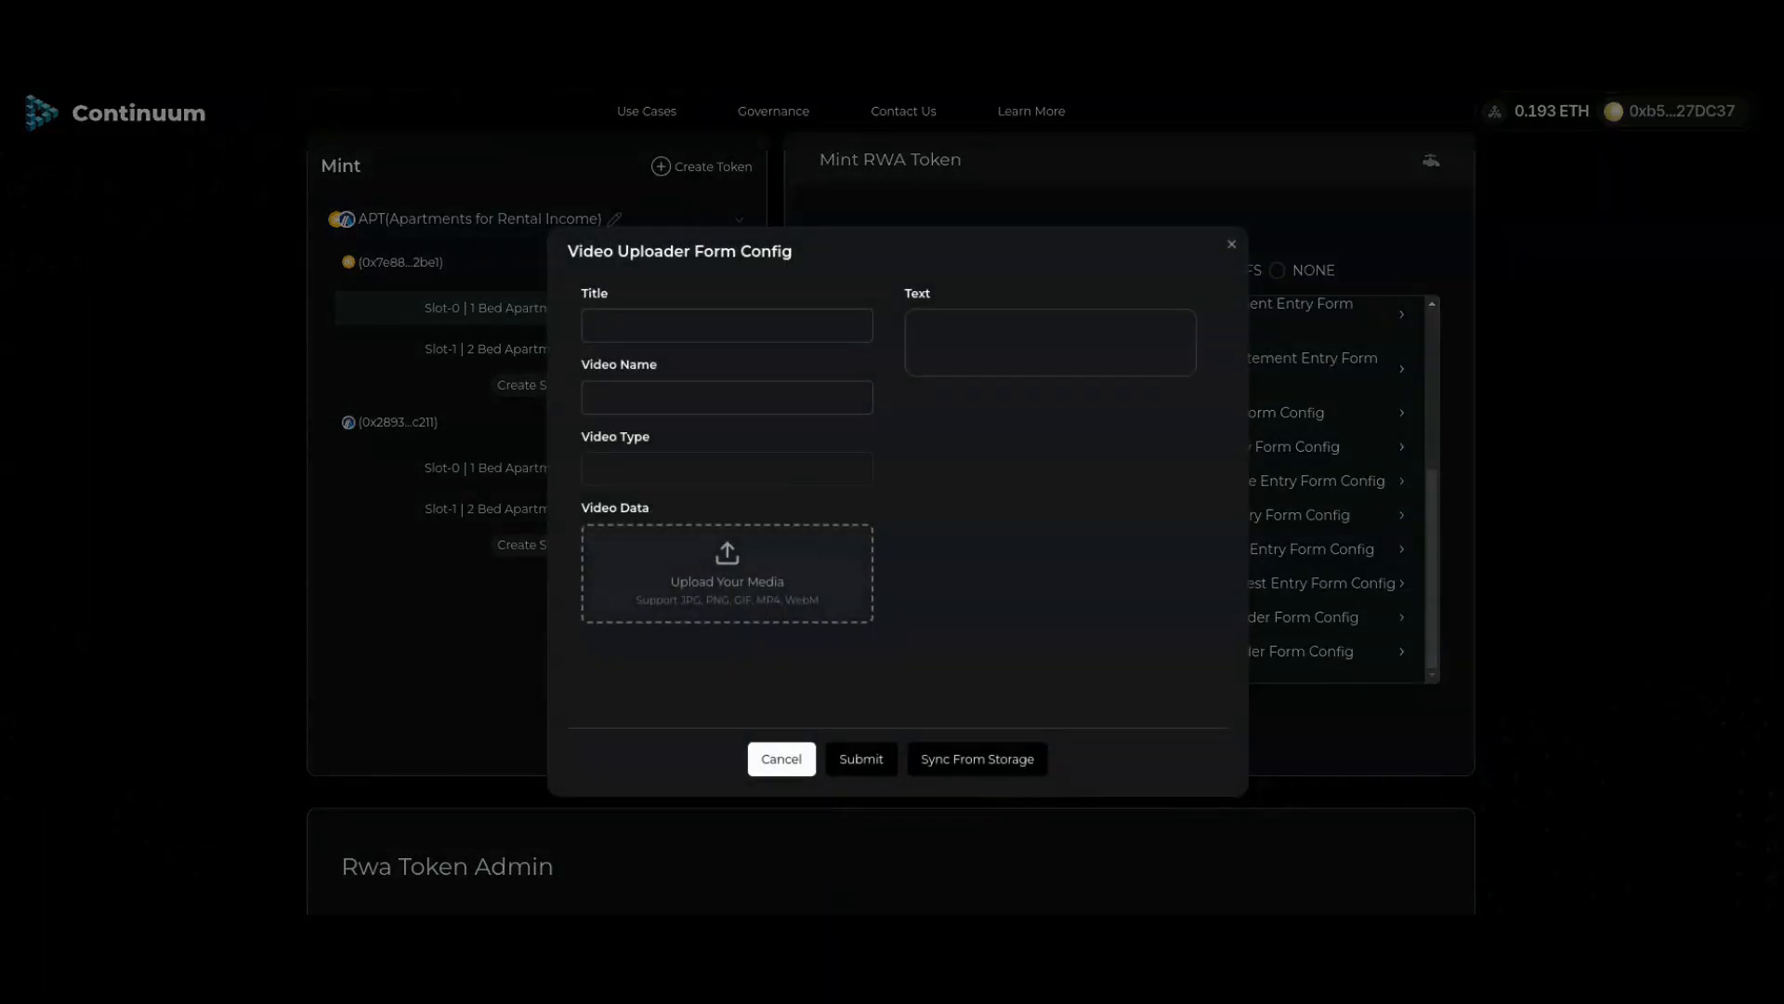
click(727, 326)
text(Video of the coats)
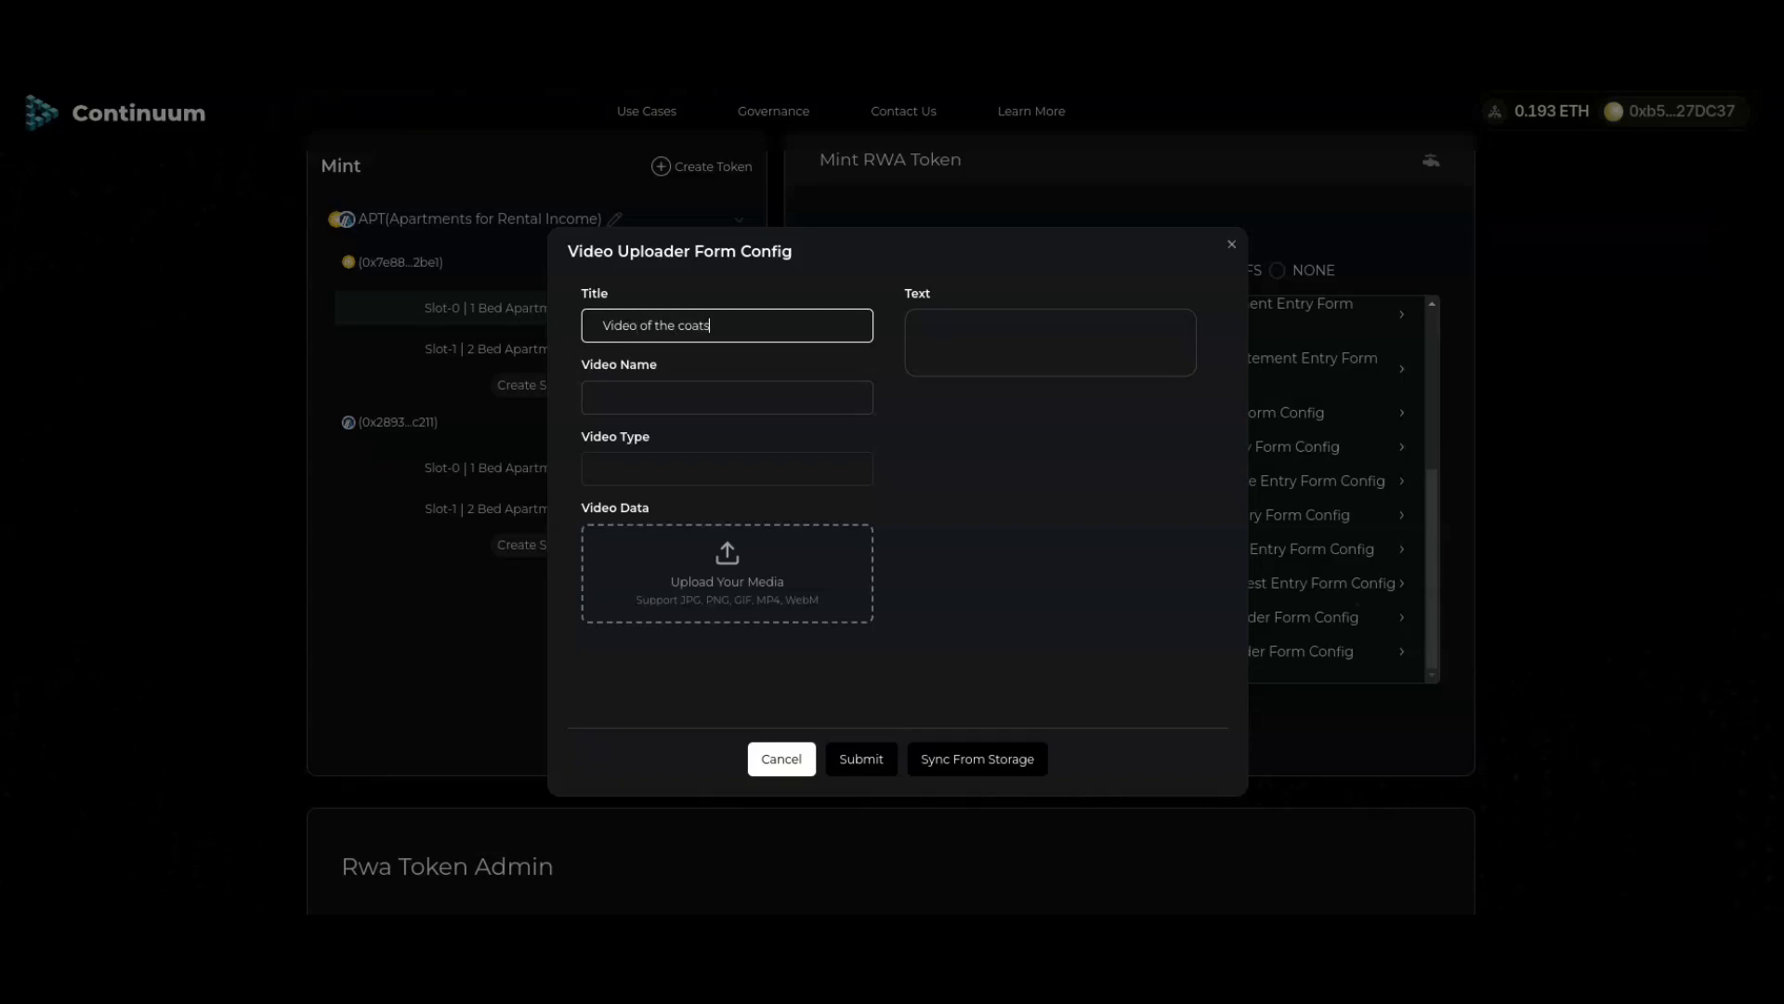
key(BackSpace)
key(BackSpace)
text(stline)
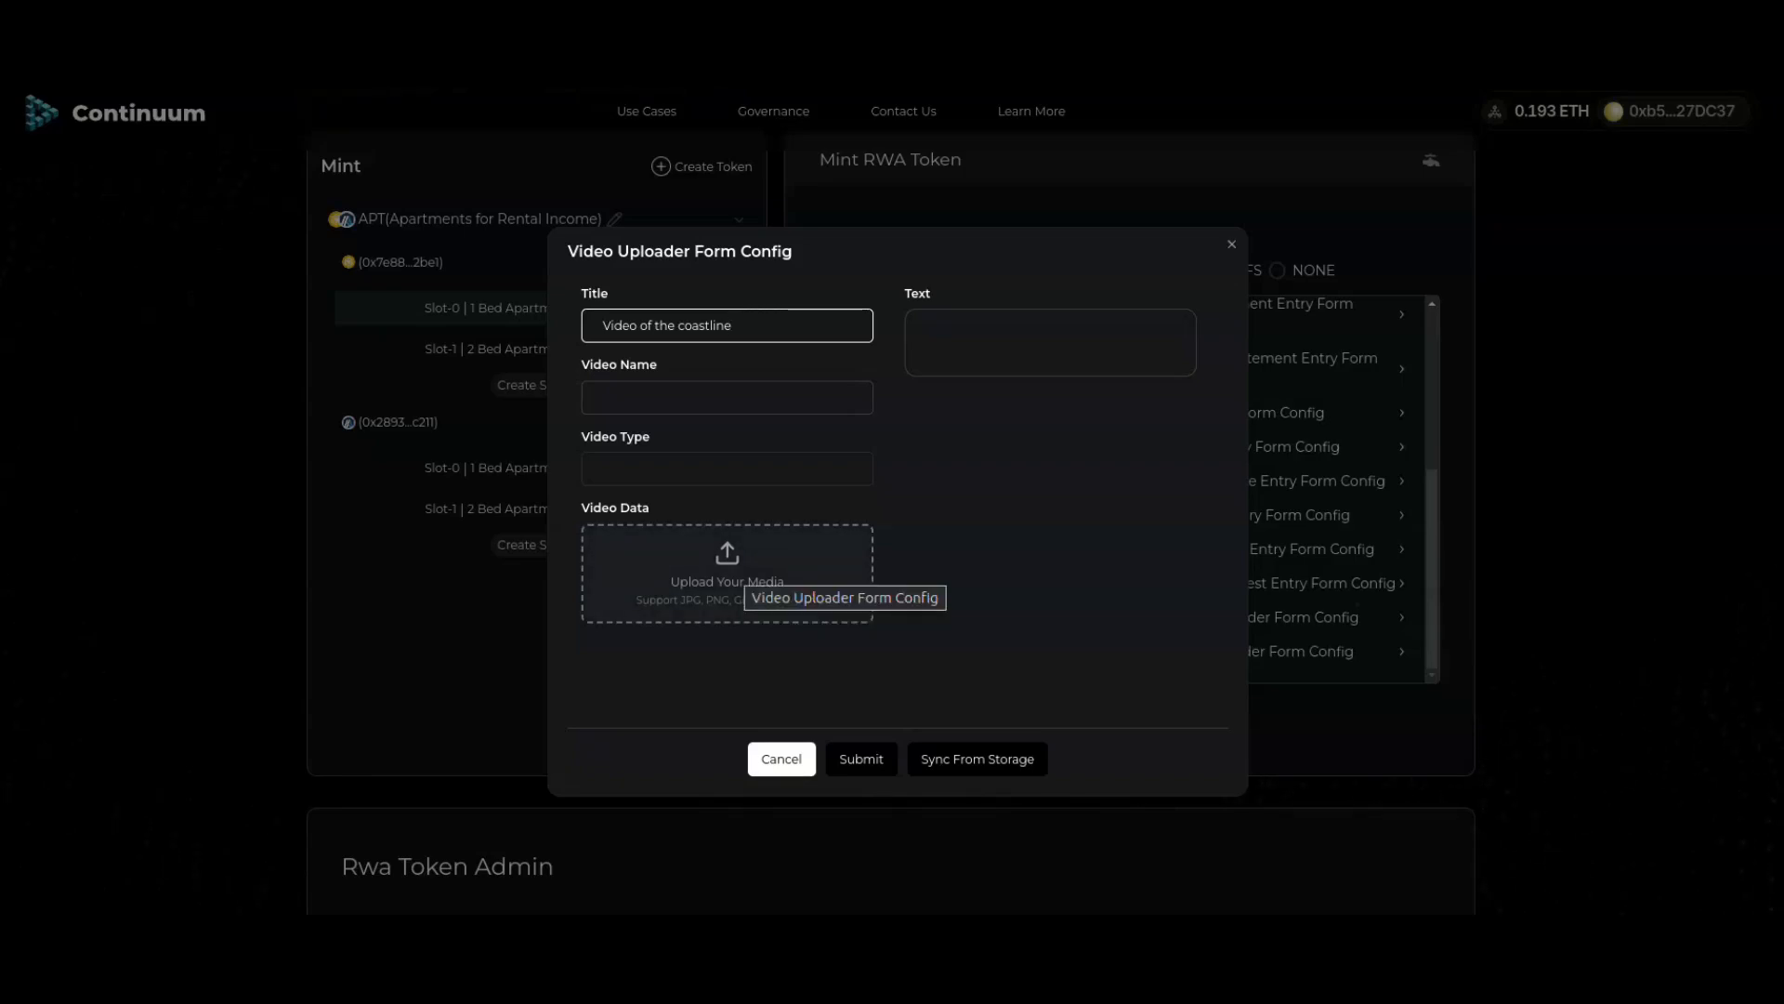
click(1050, 342)
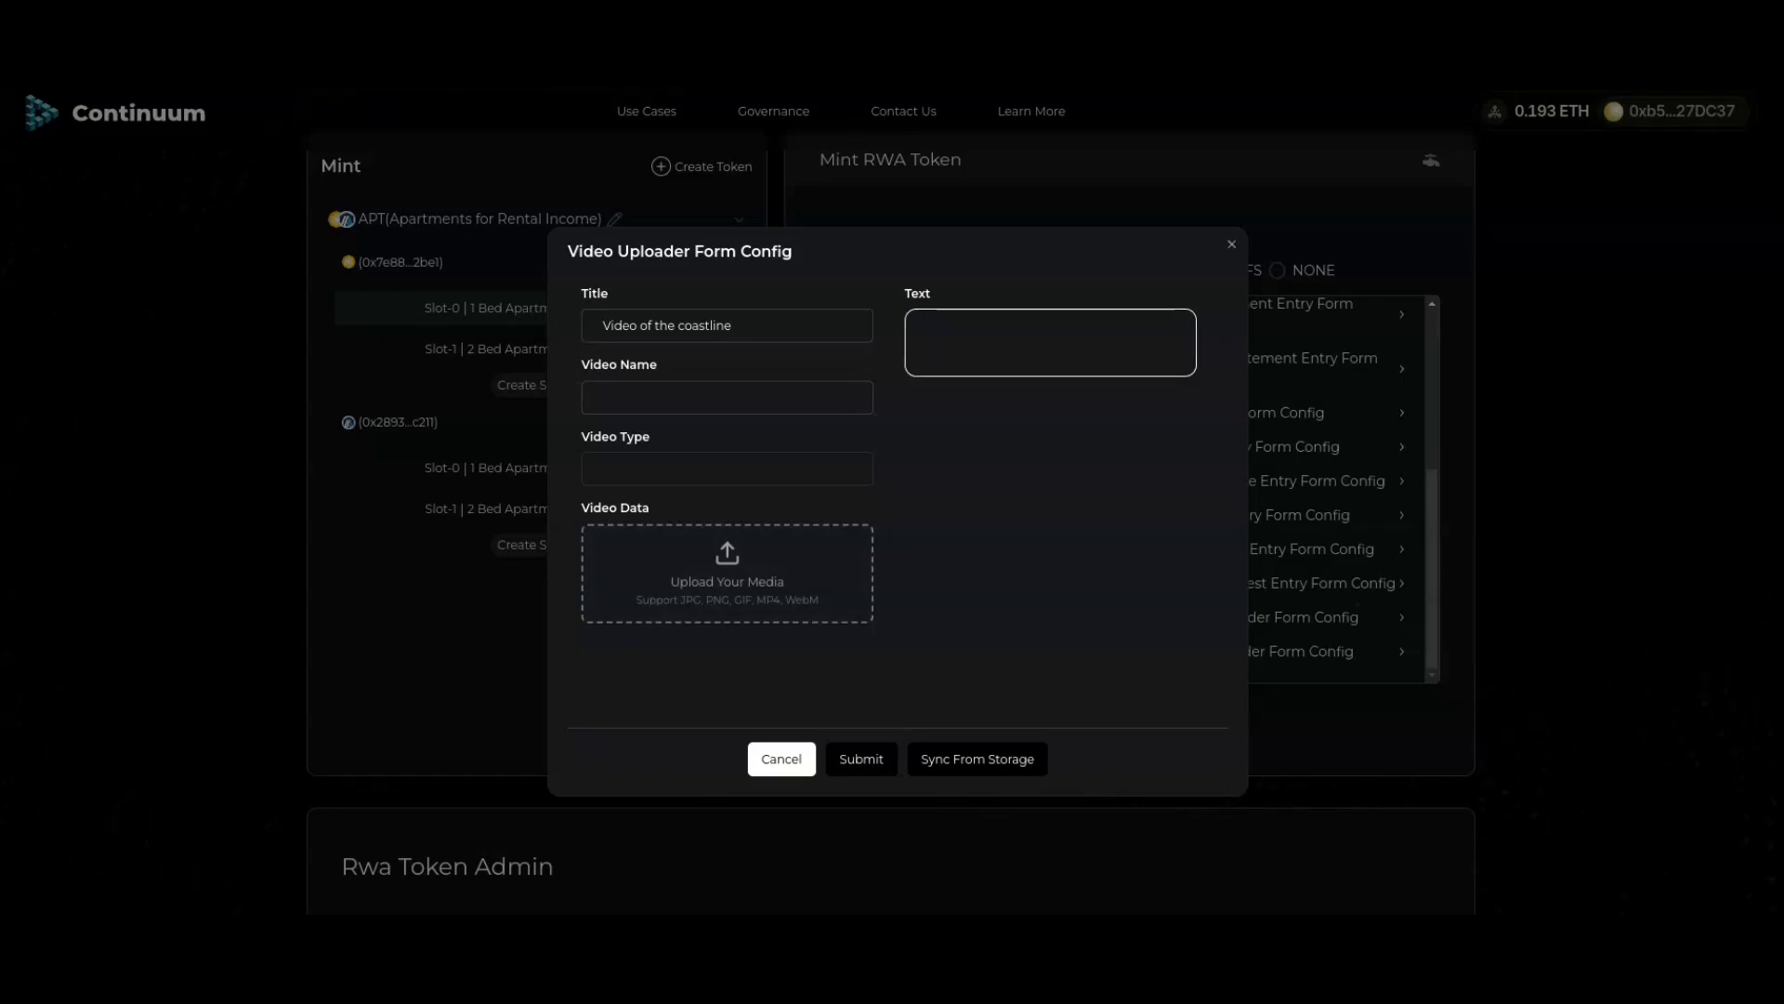
text(Typical scenery in the area)
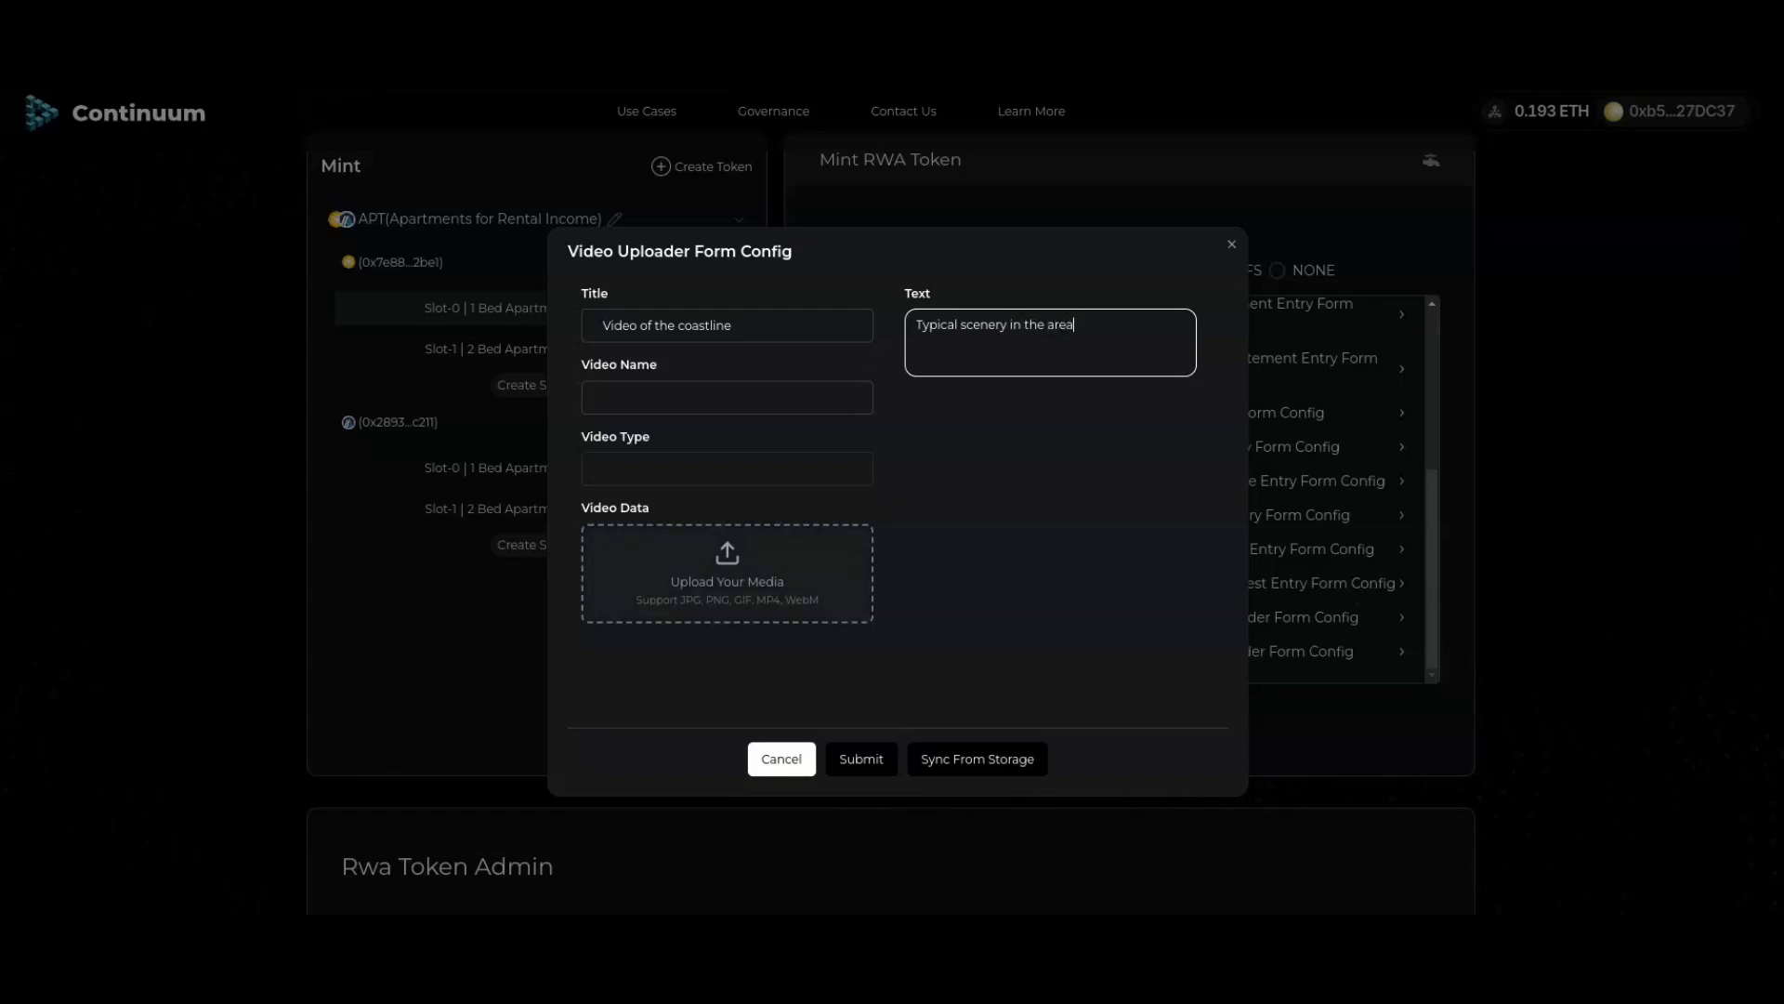
Step: Attach file.mp4 from the Videos folder and submit, approving both wallet requests
click(728, 574)
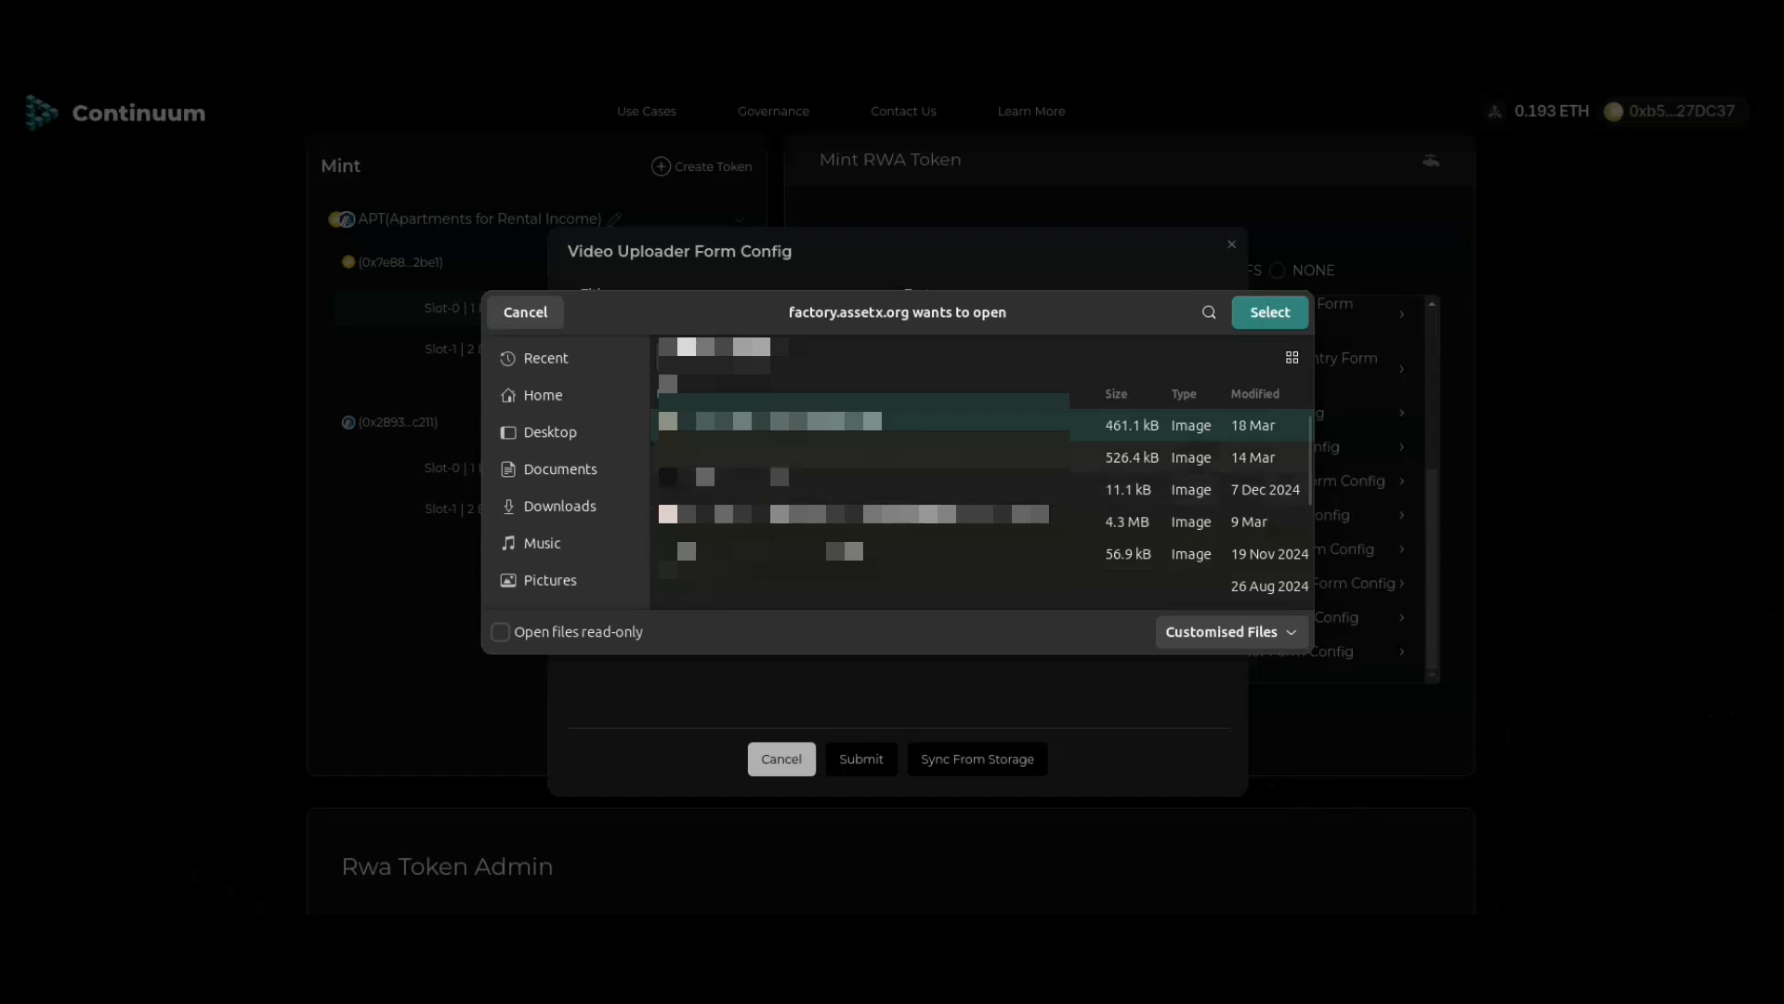
click(693, 356)
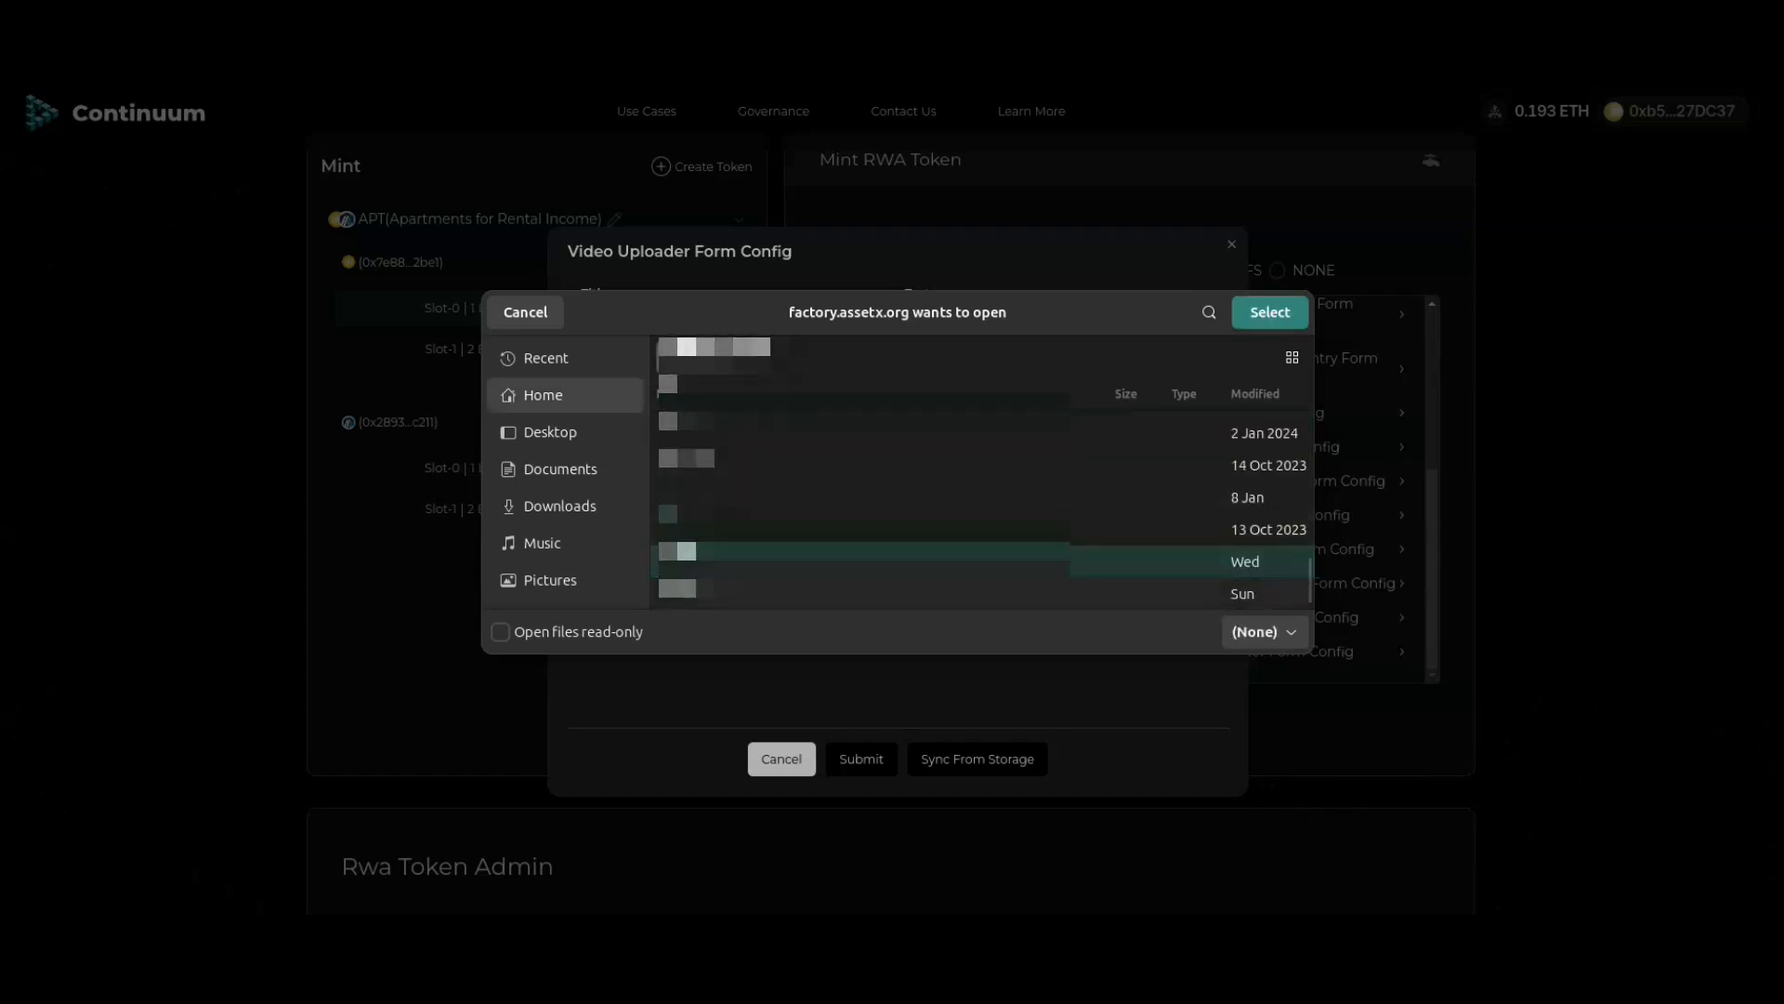
double_click(734, 593)
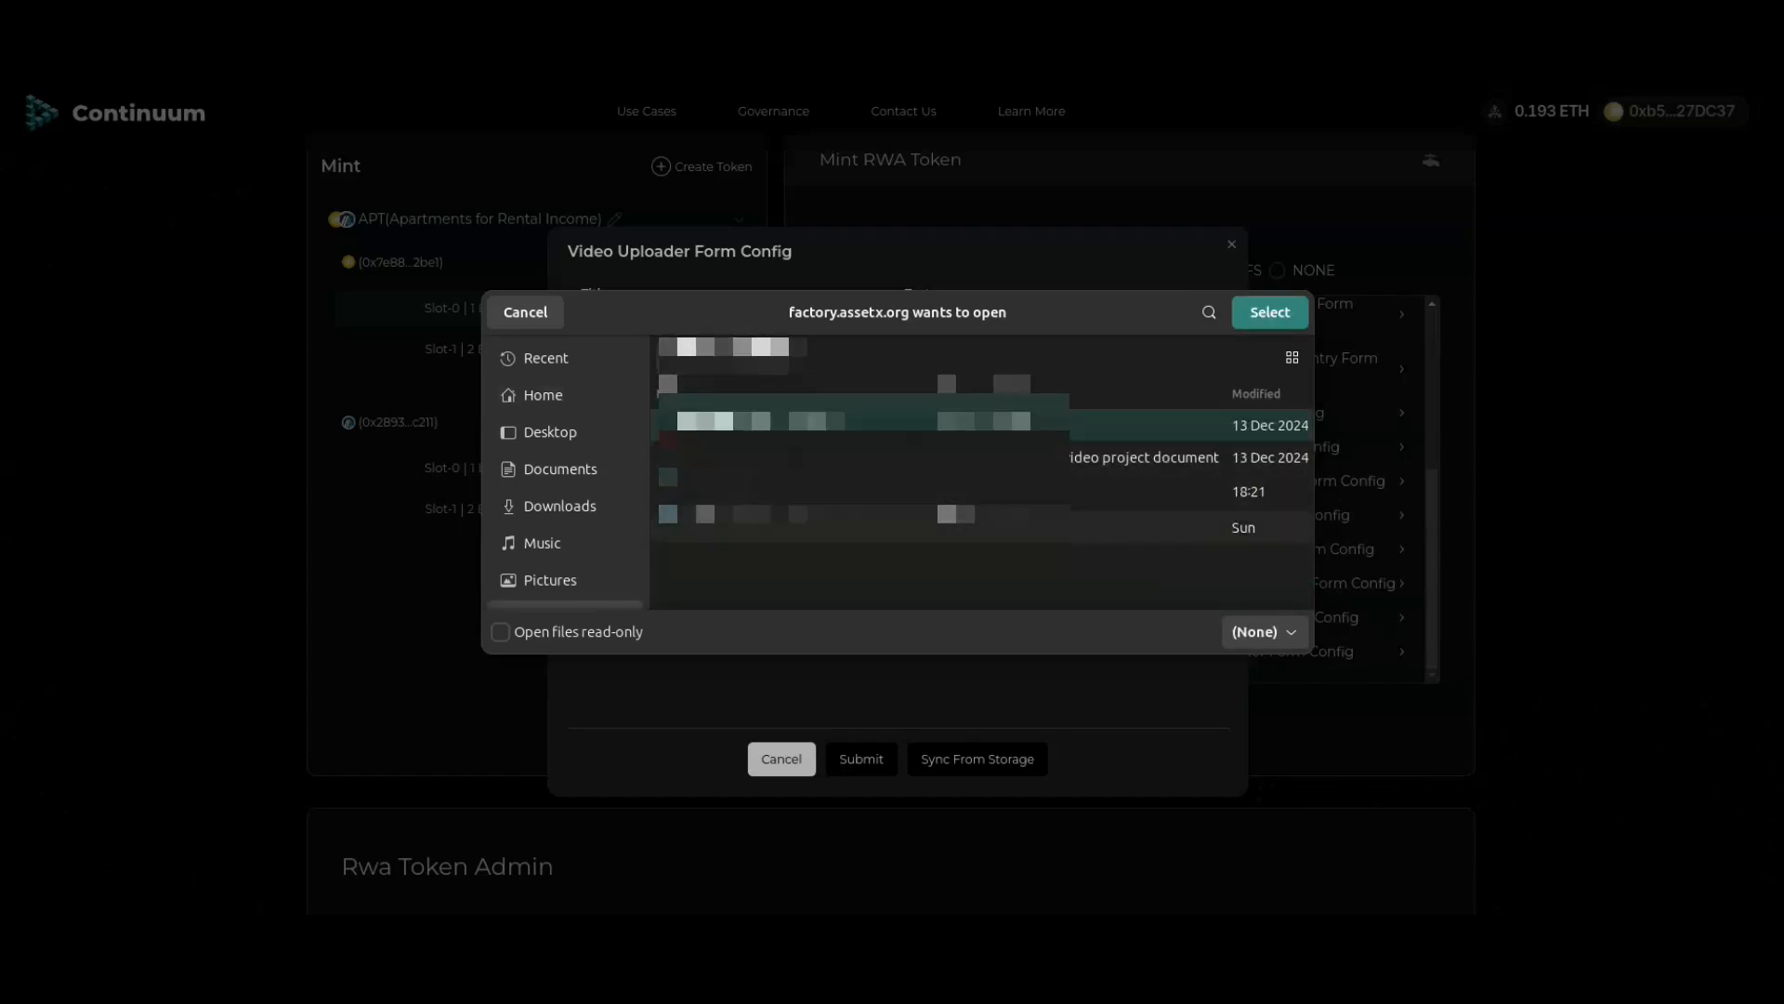
click(744, 527)
click(1271, 312)
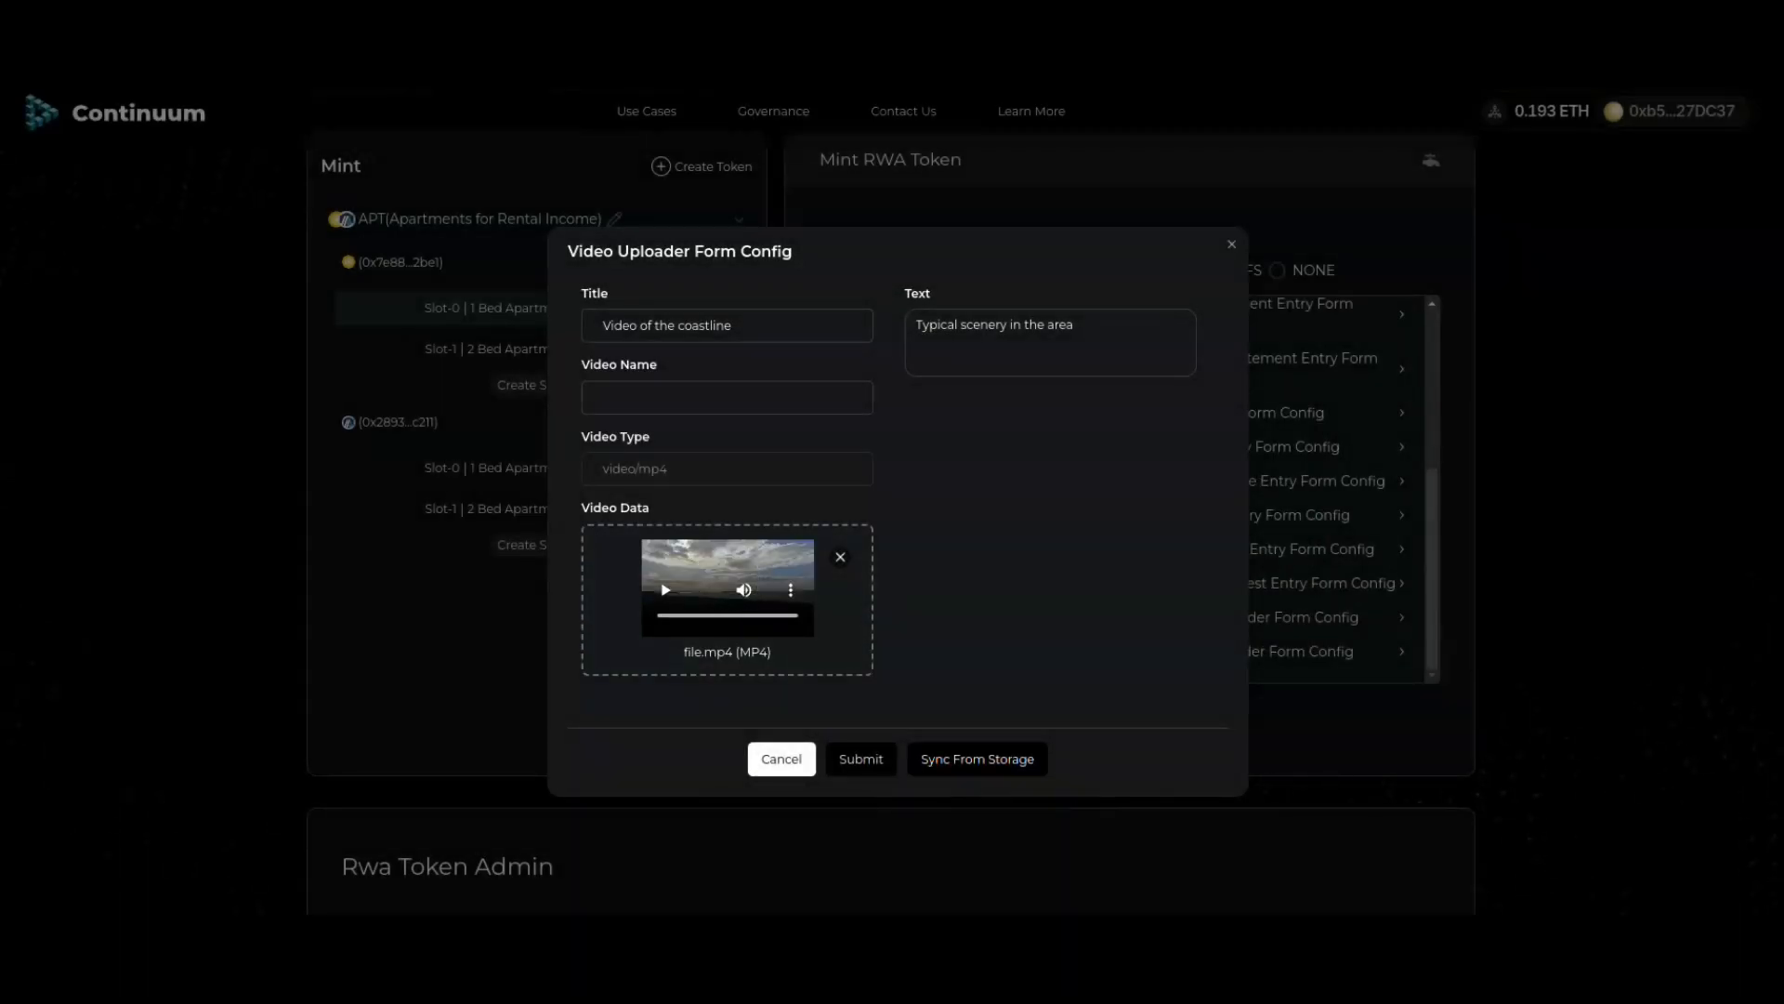
click(862, 759)
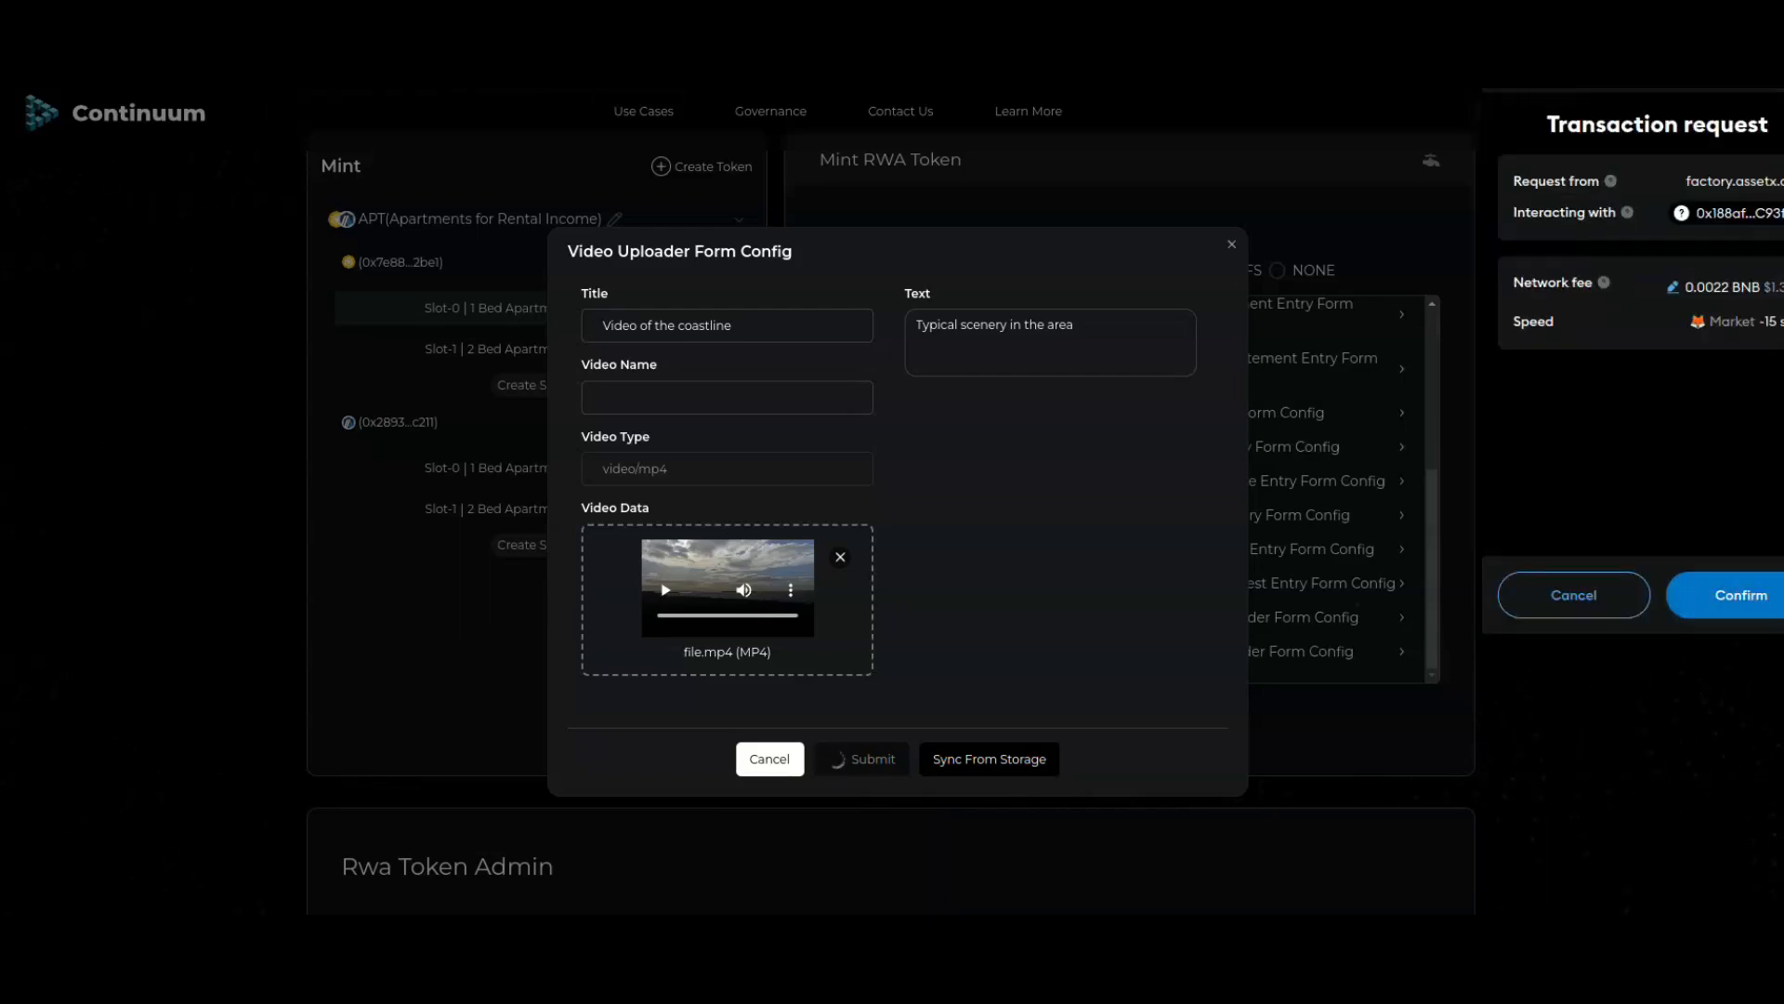
click(1741, 595)
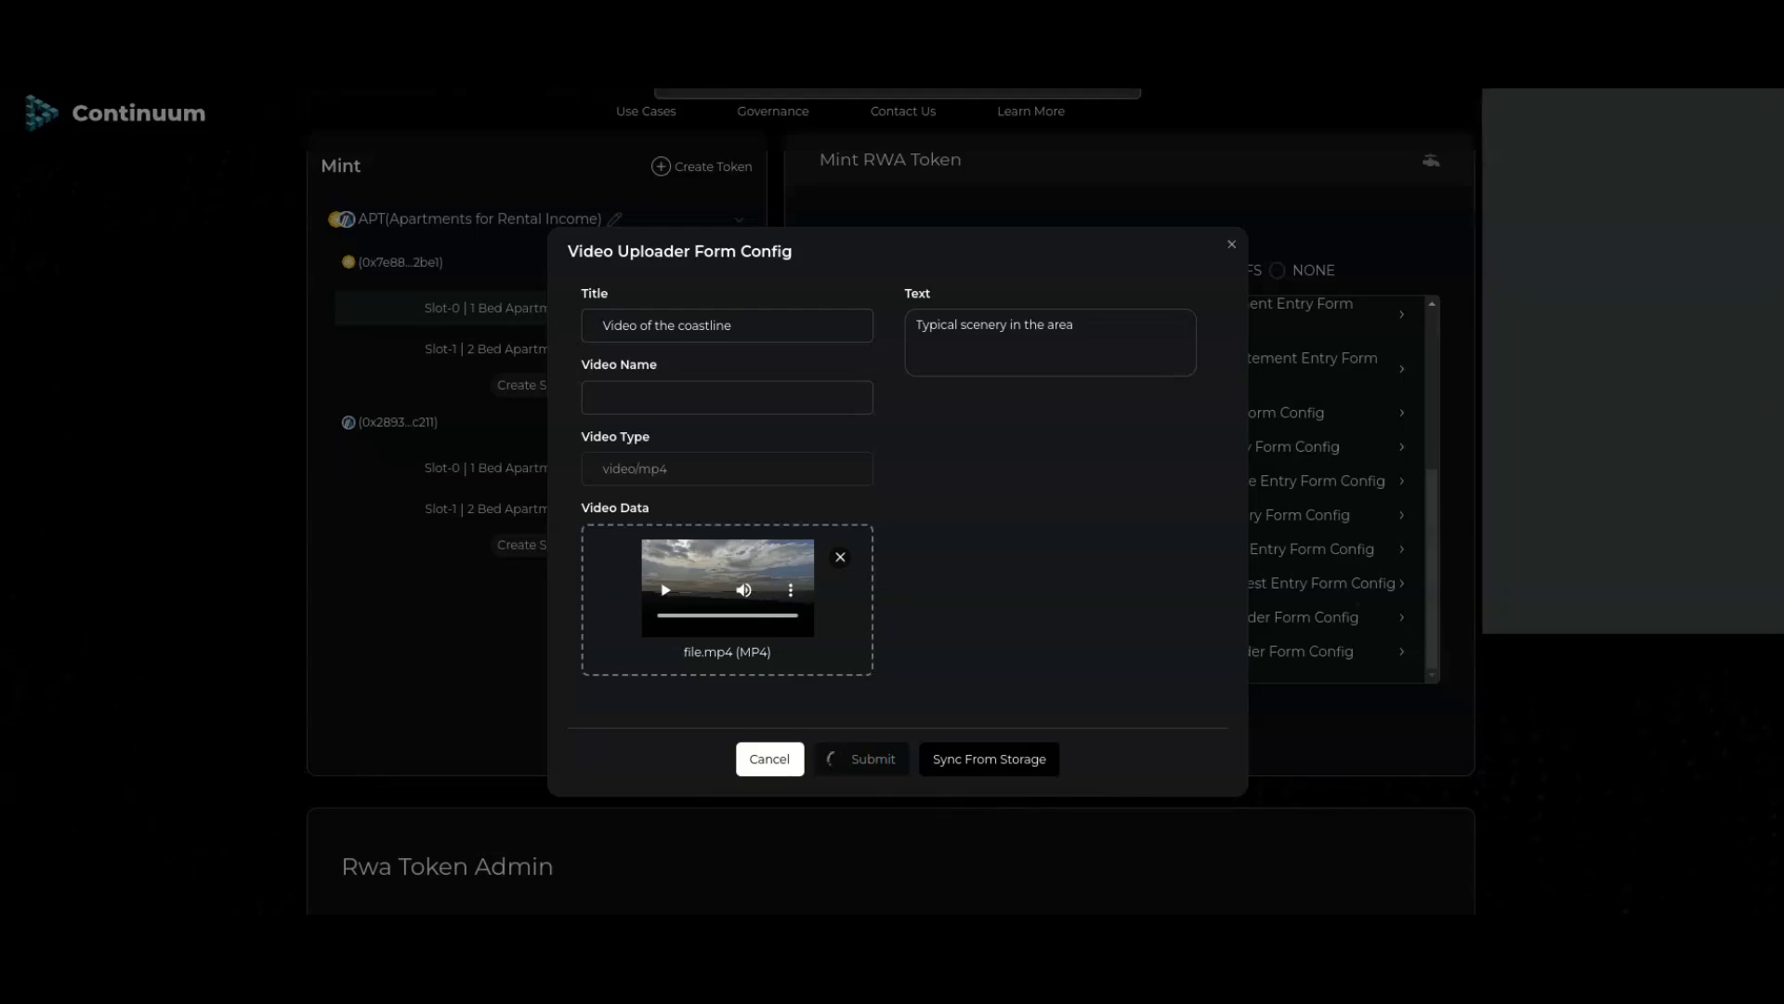
click(1740, 595)
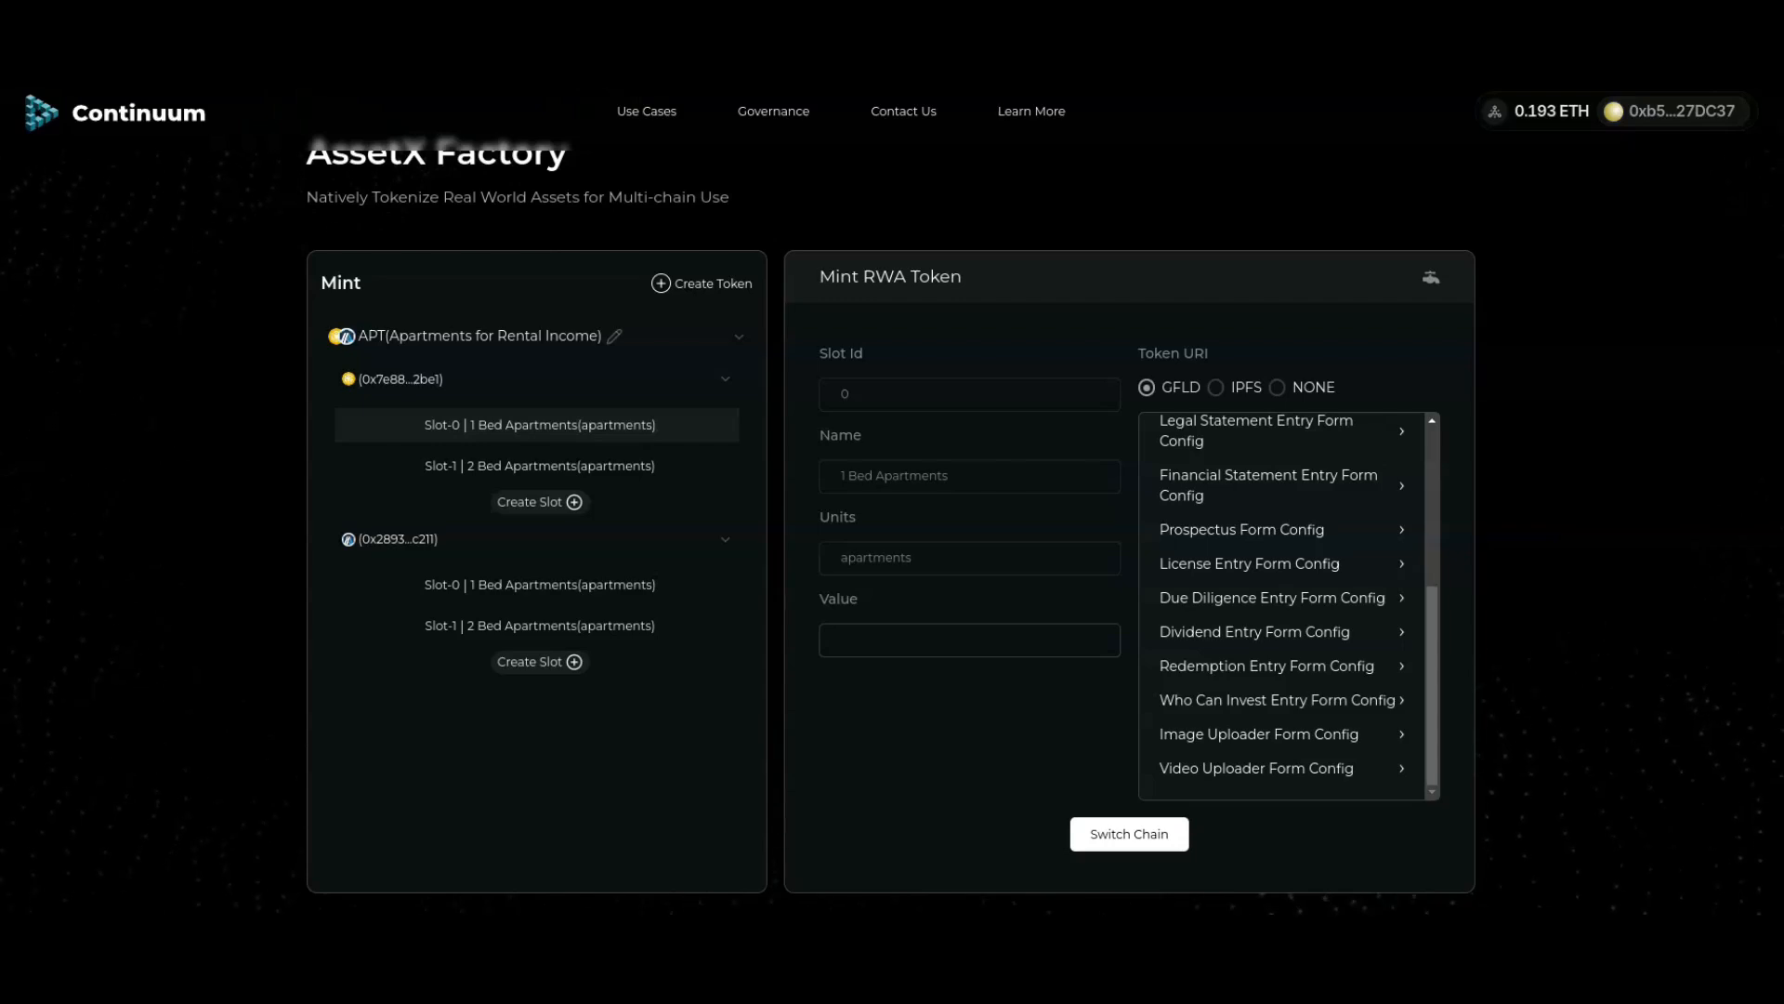
Step: Switch the wallet to Binance Smart Chain Testnet
scroll(892, 558, down, 2)
scroll(892, 557, up, 5)
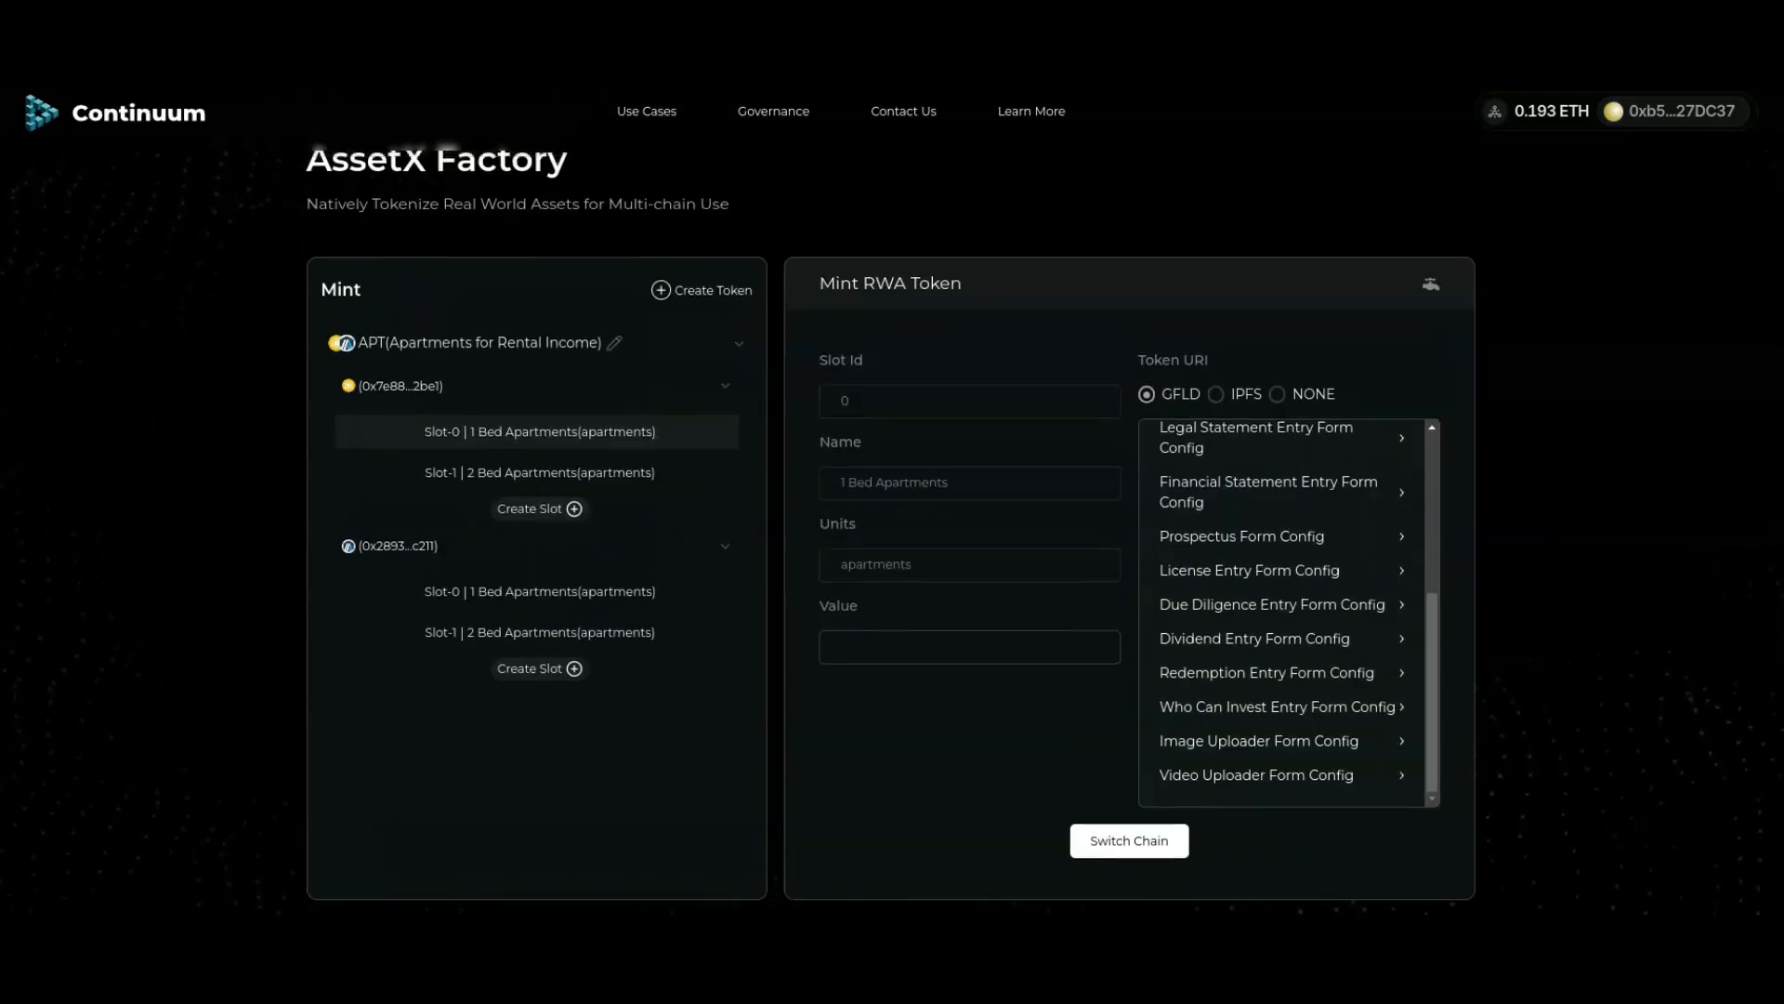
click(1673, 110)
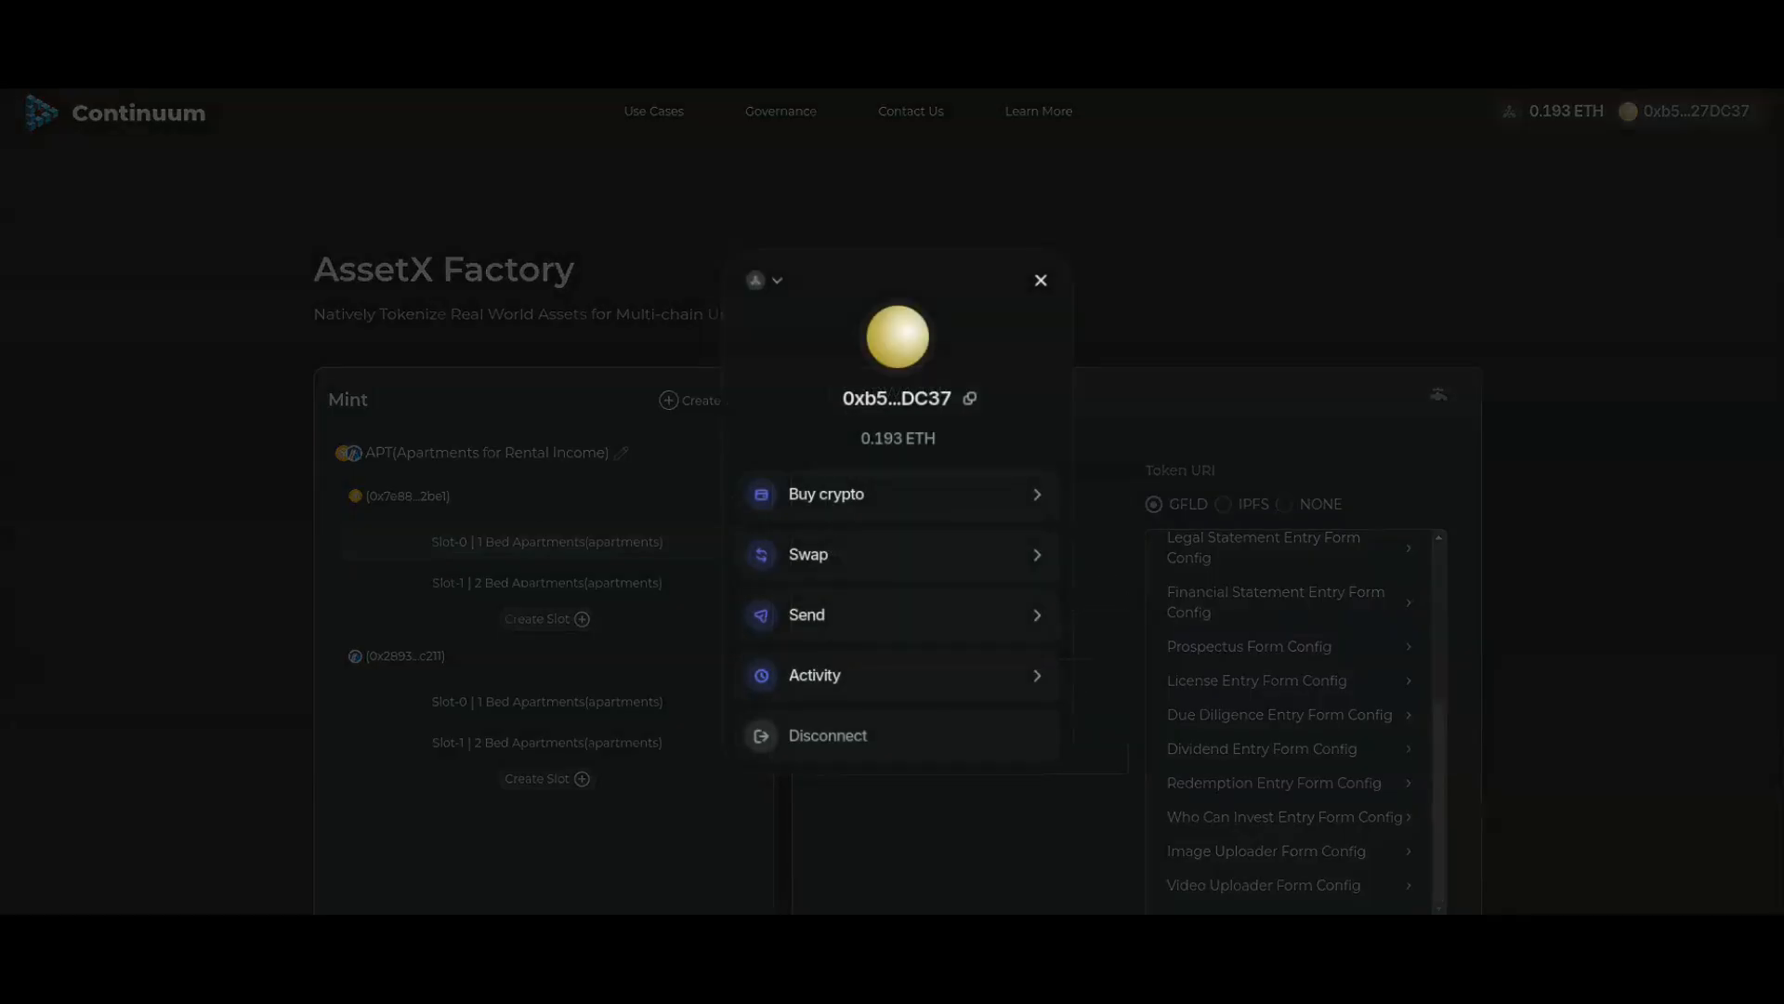
click(764, 279)
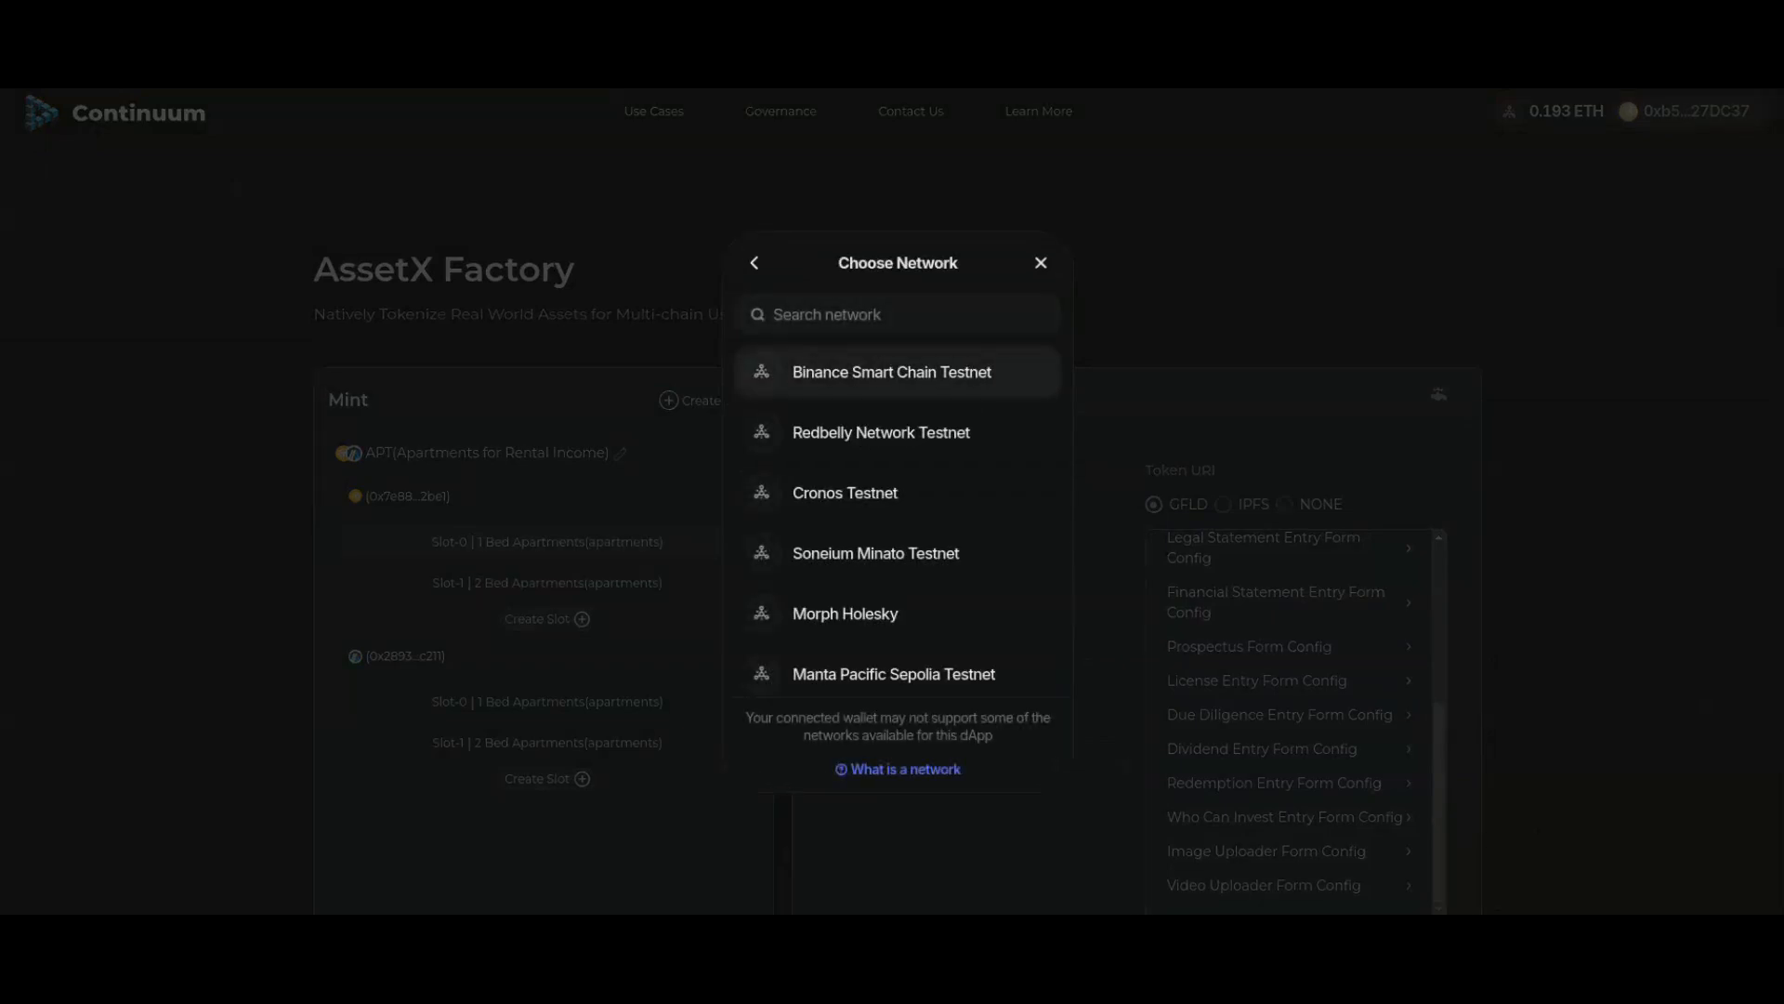
click(892, 372)
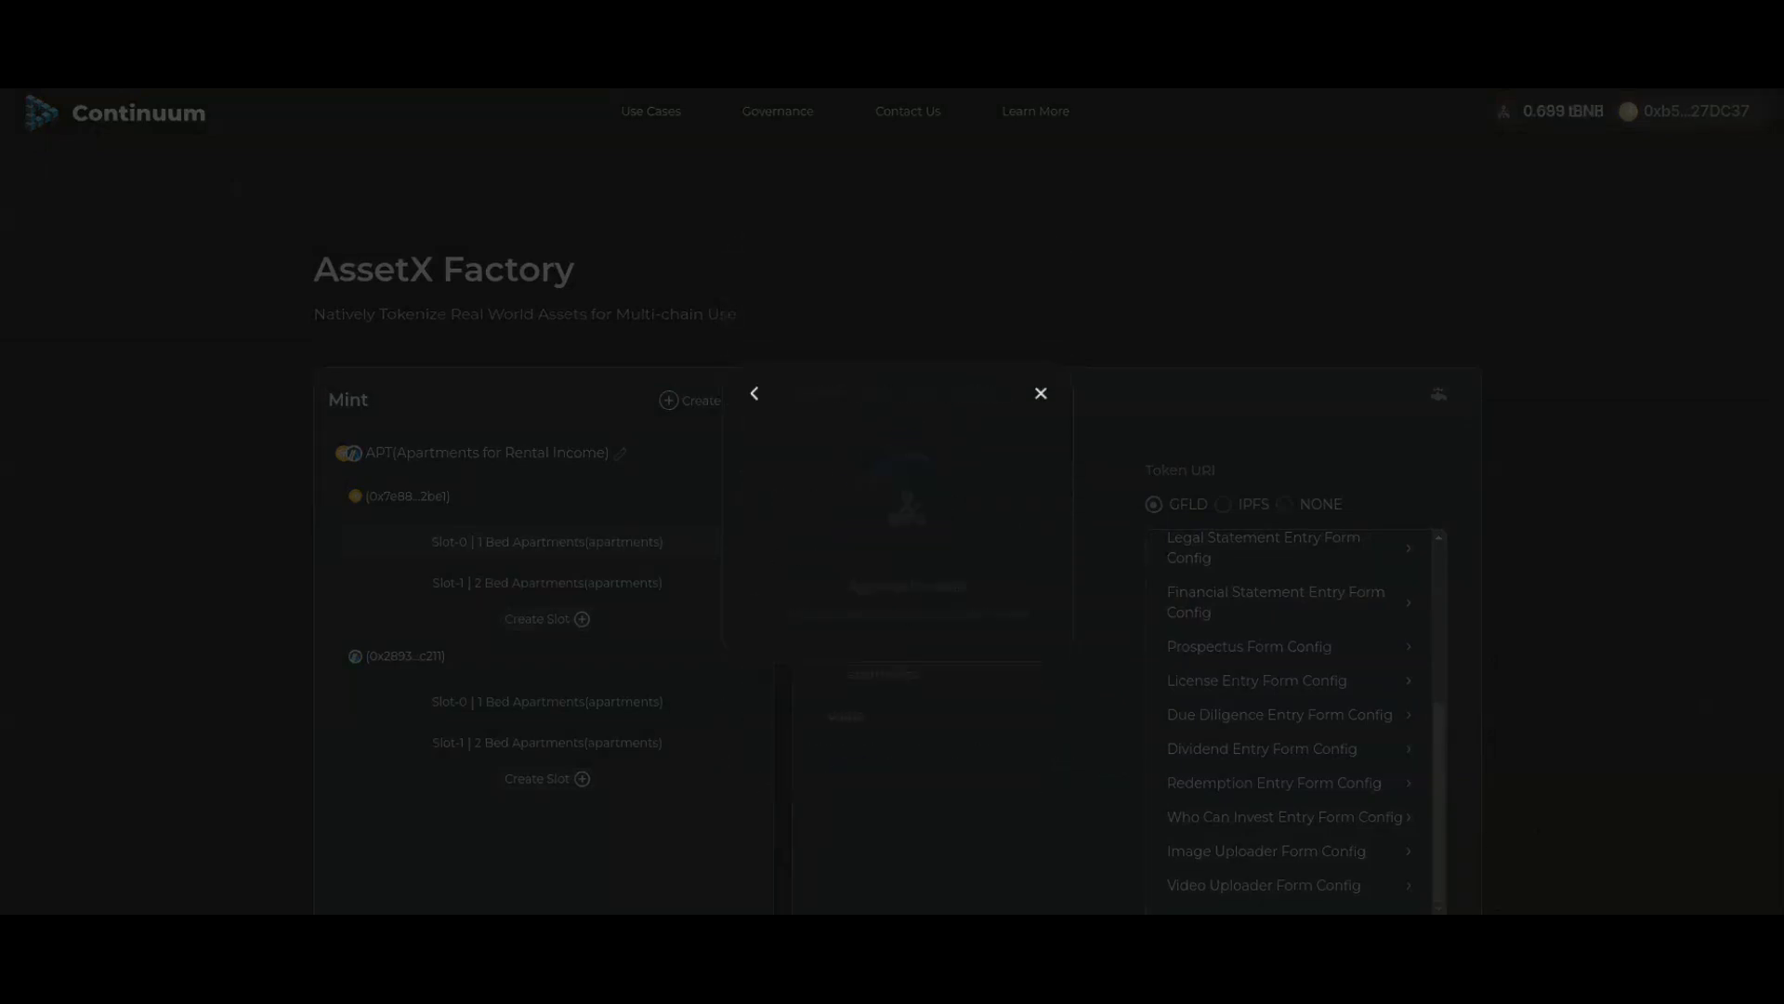
click(1041, 263)
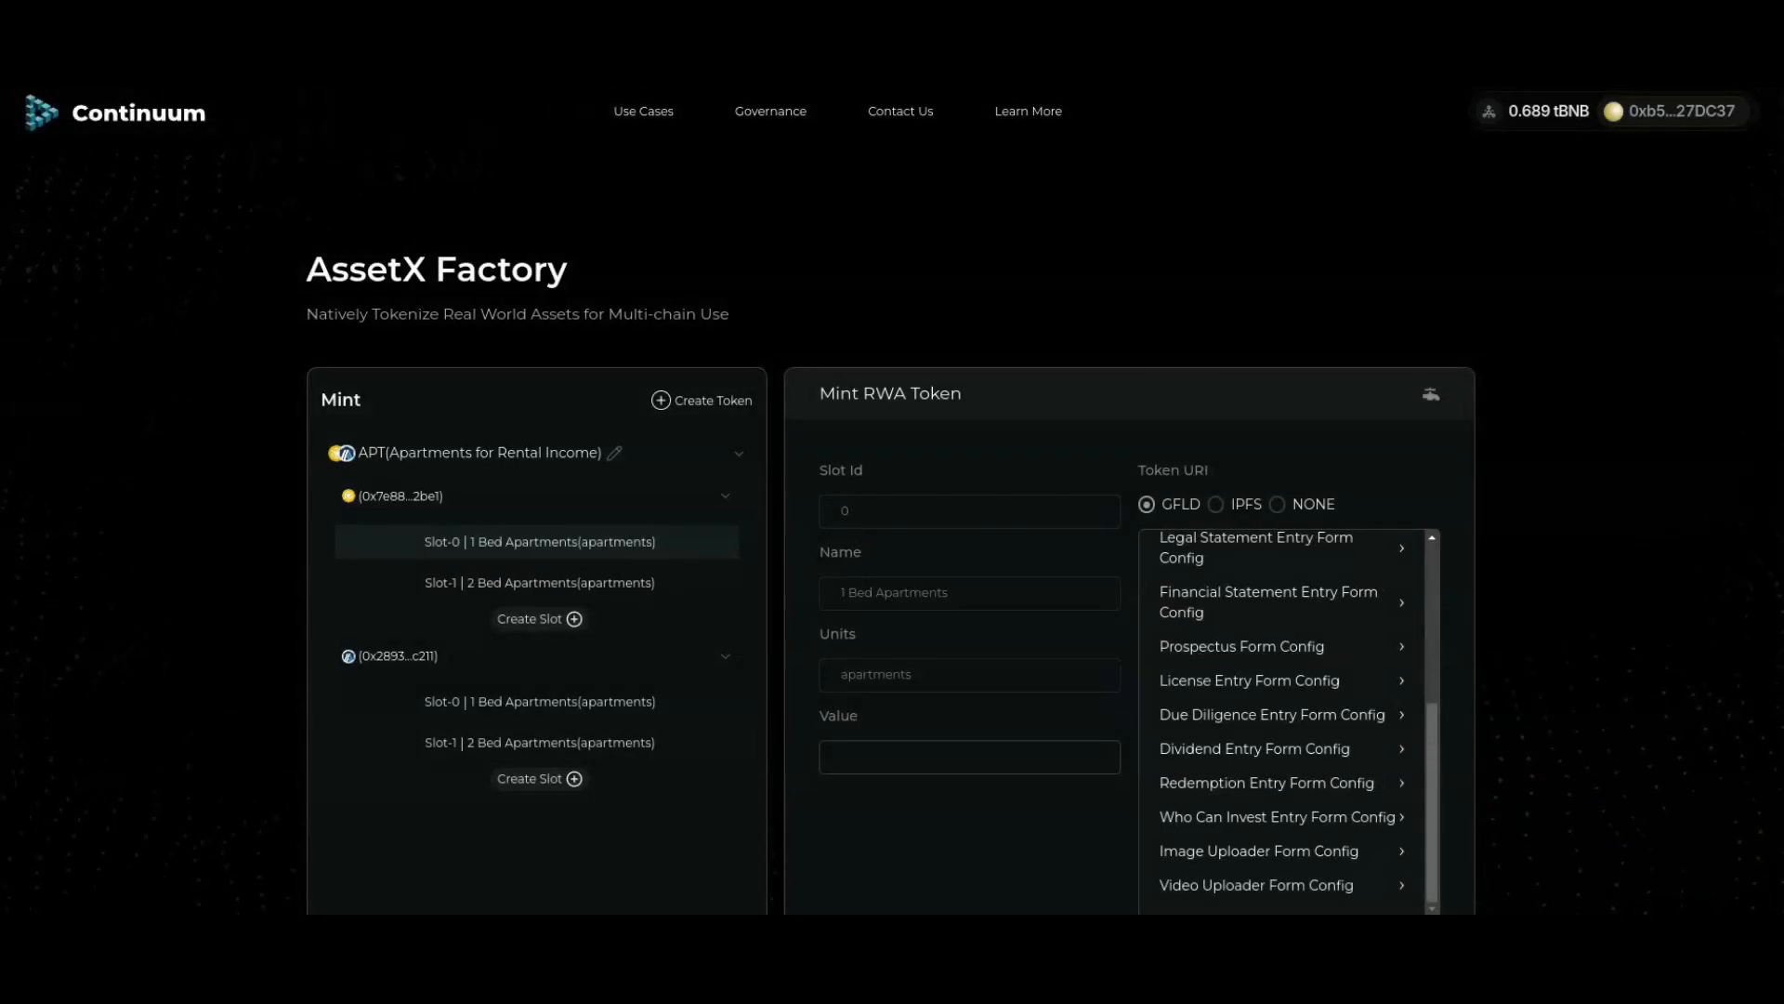
Step: Reload the stored coastline video metadata and view the video full screen
scroll(892, 524, down, 2)
scroll(893, 502, down, 2)
scroll(892, 502, up, 1)
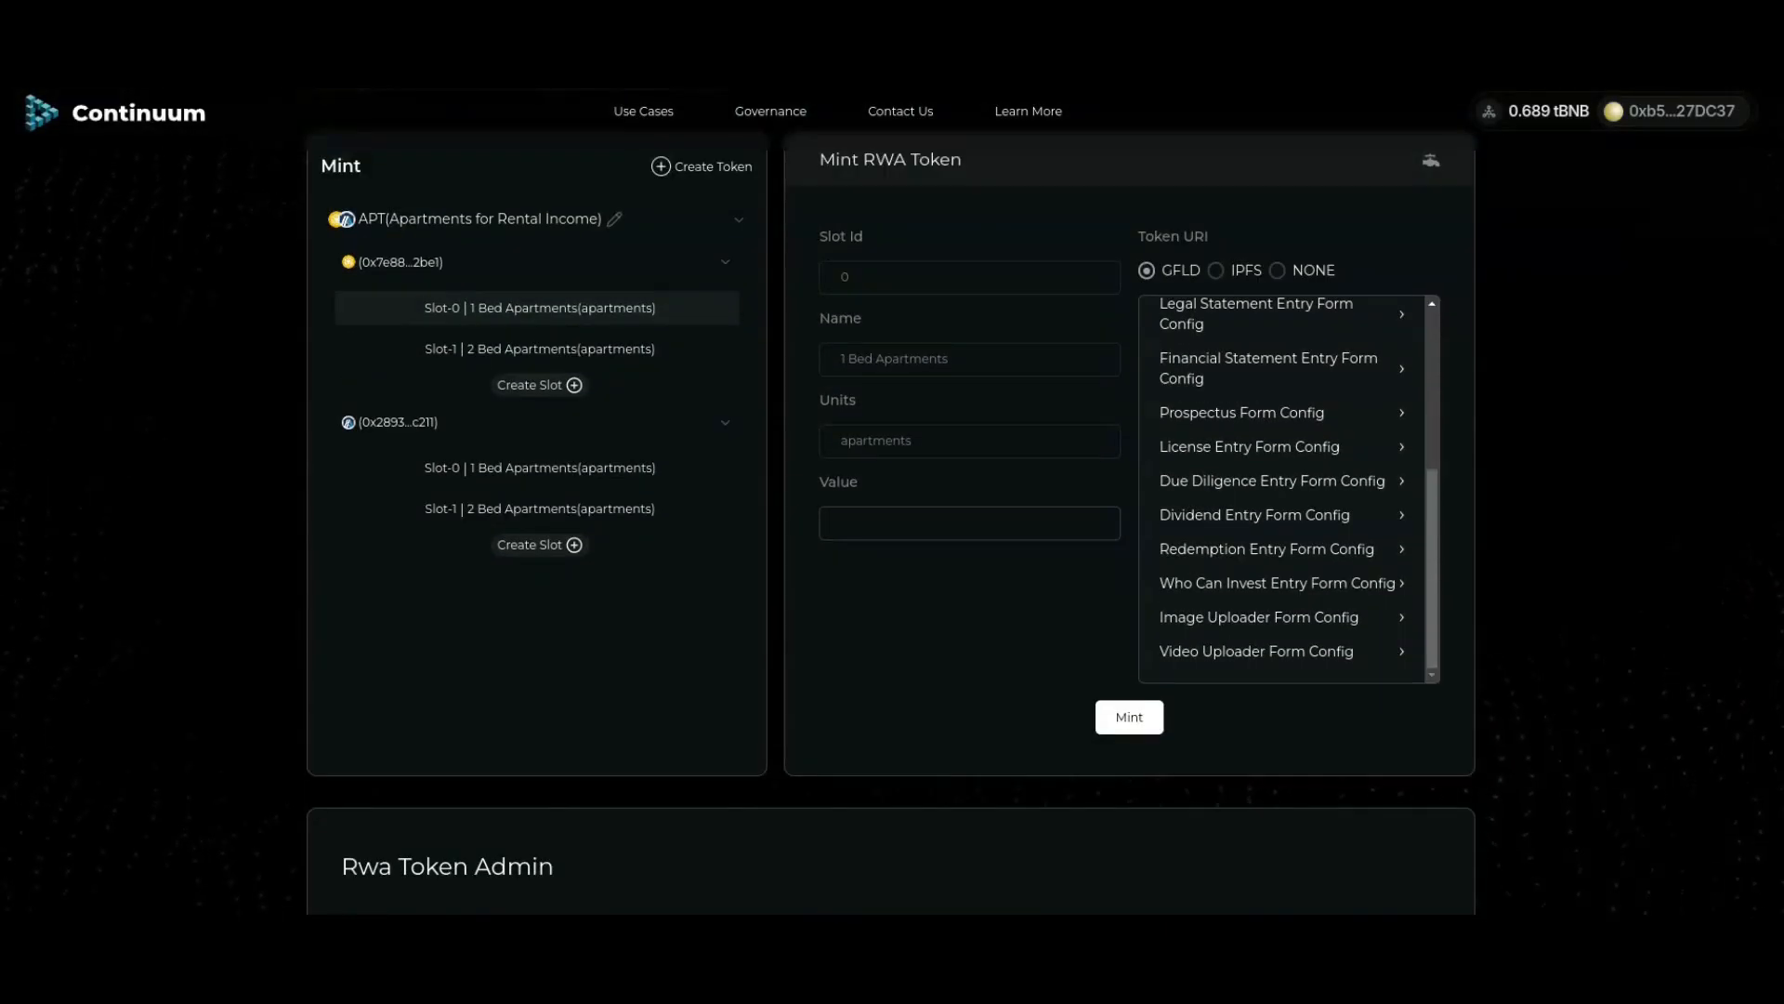
click(1283, 651)
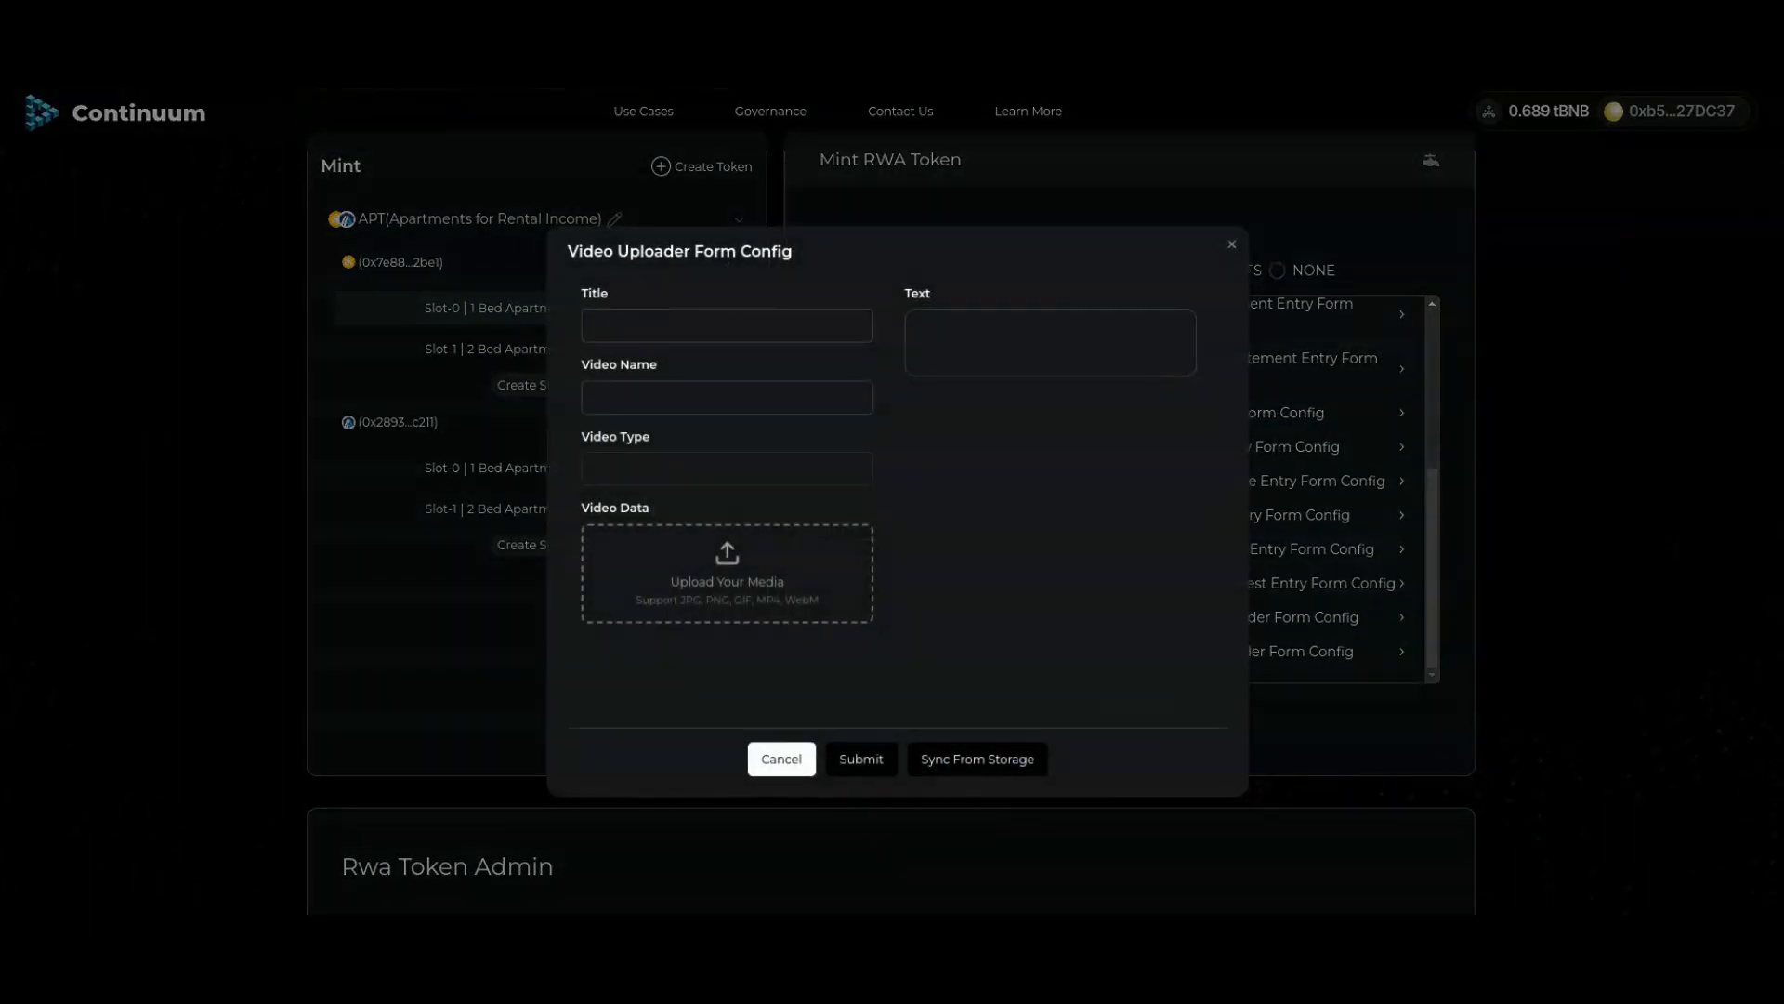
click(985, 760)
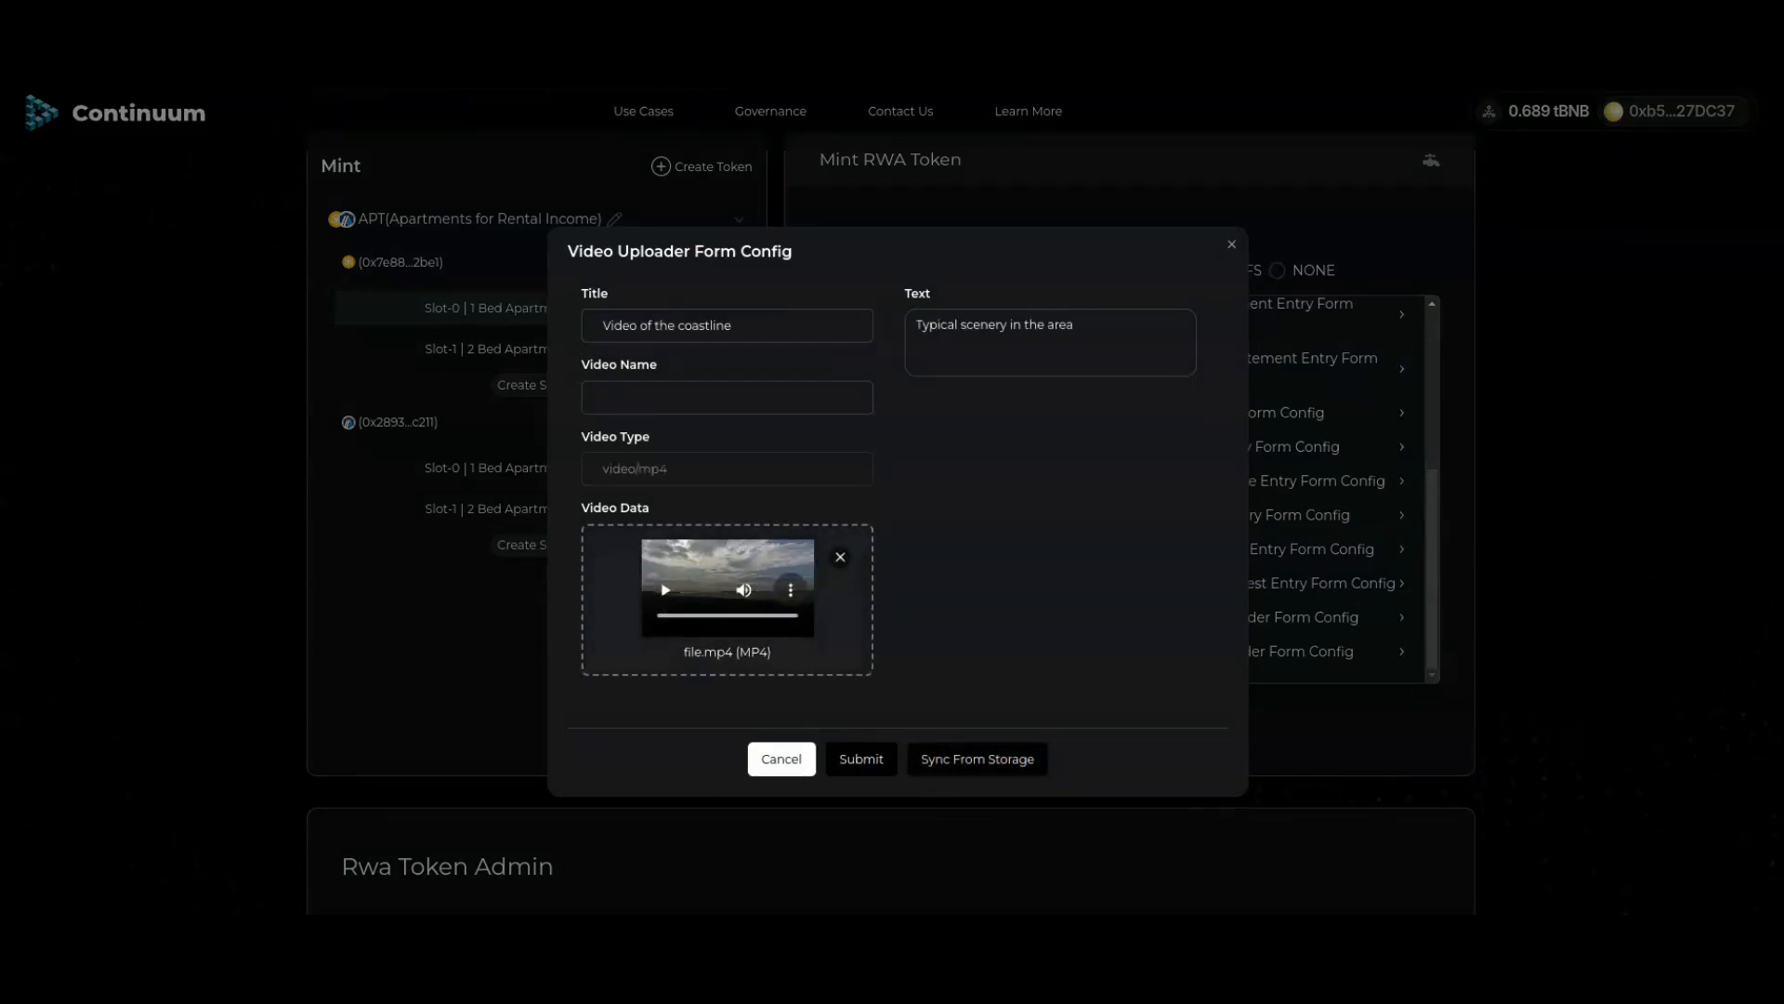
click(791, 590)
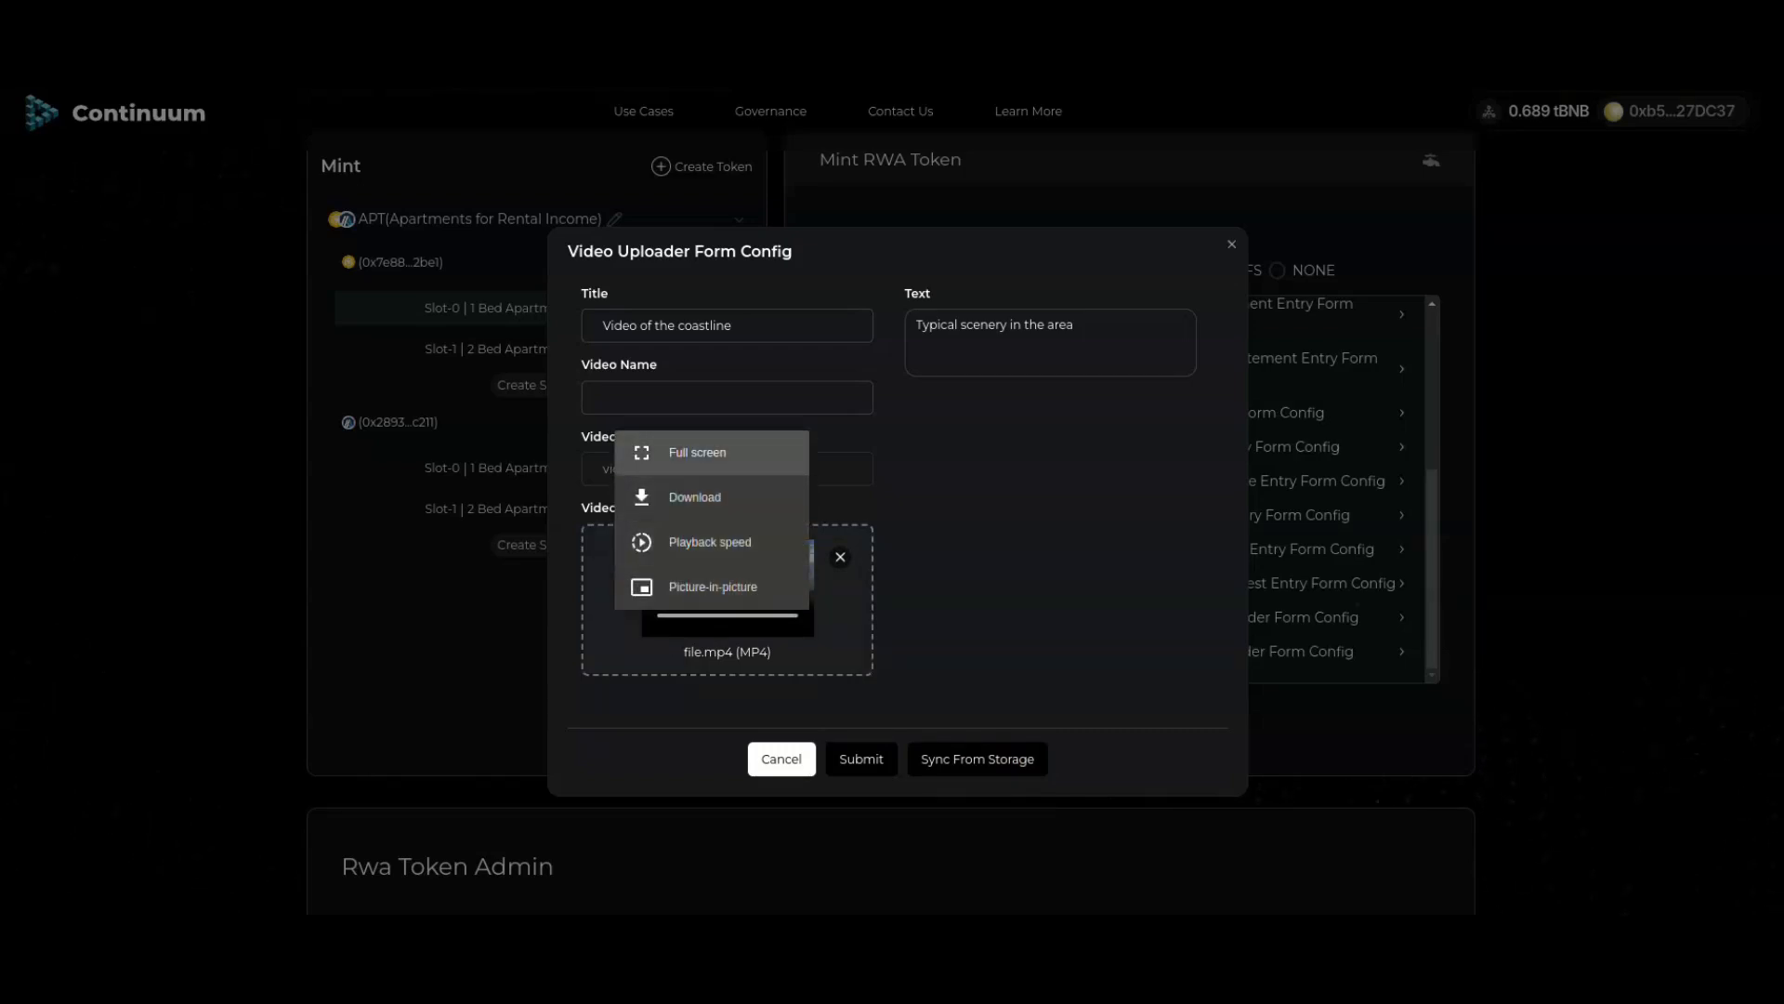
click(697, 452)
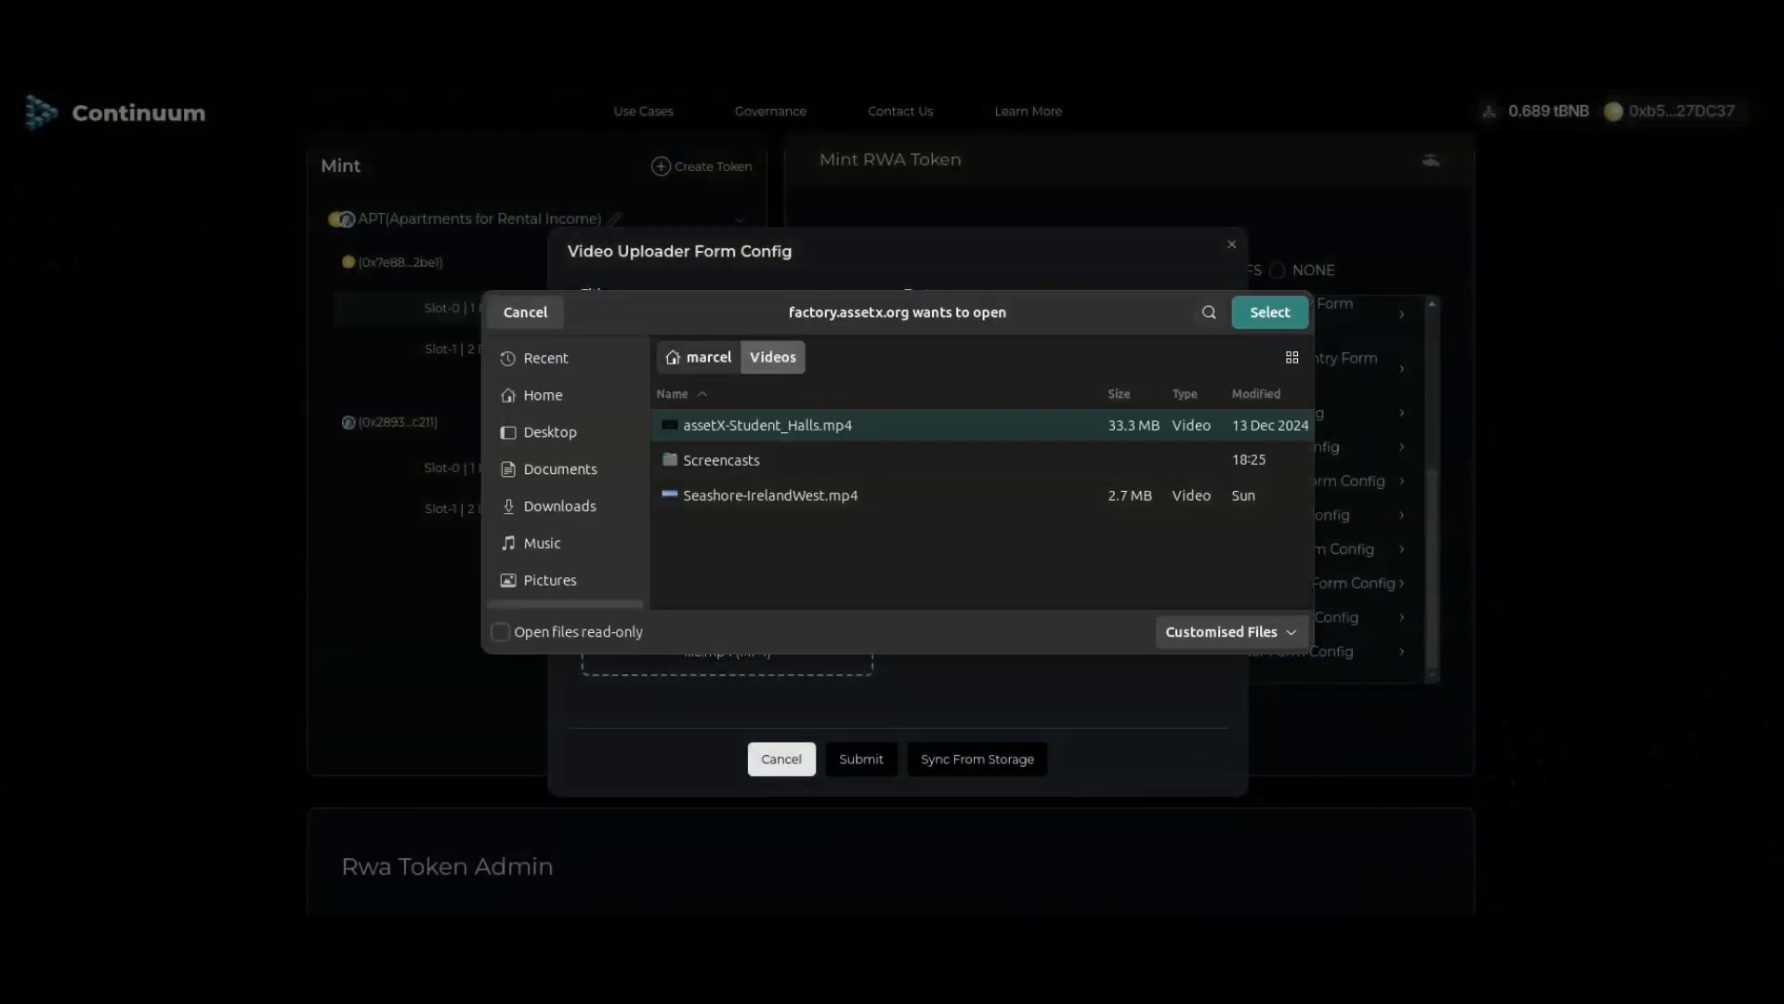
click(526, 312)
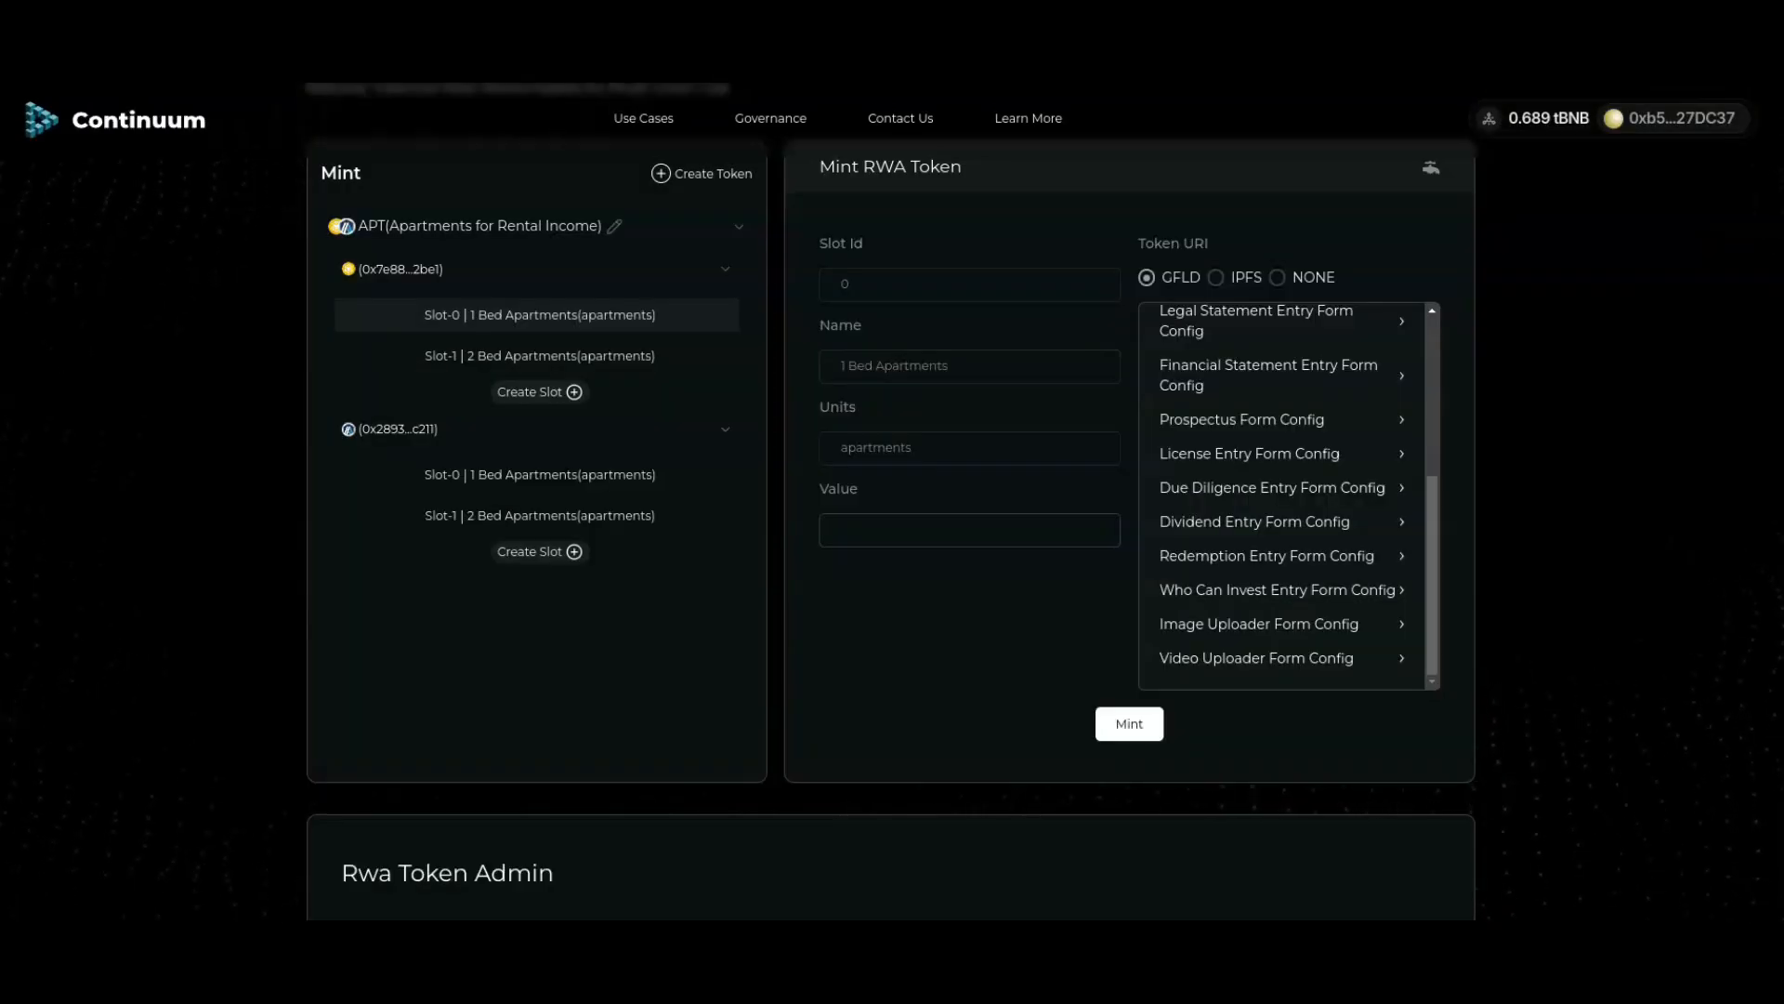
Step: Review the APT token tables, opening and cancelling the Admin and Lock dialogs
scroll(1370, 736, down, 5)
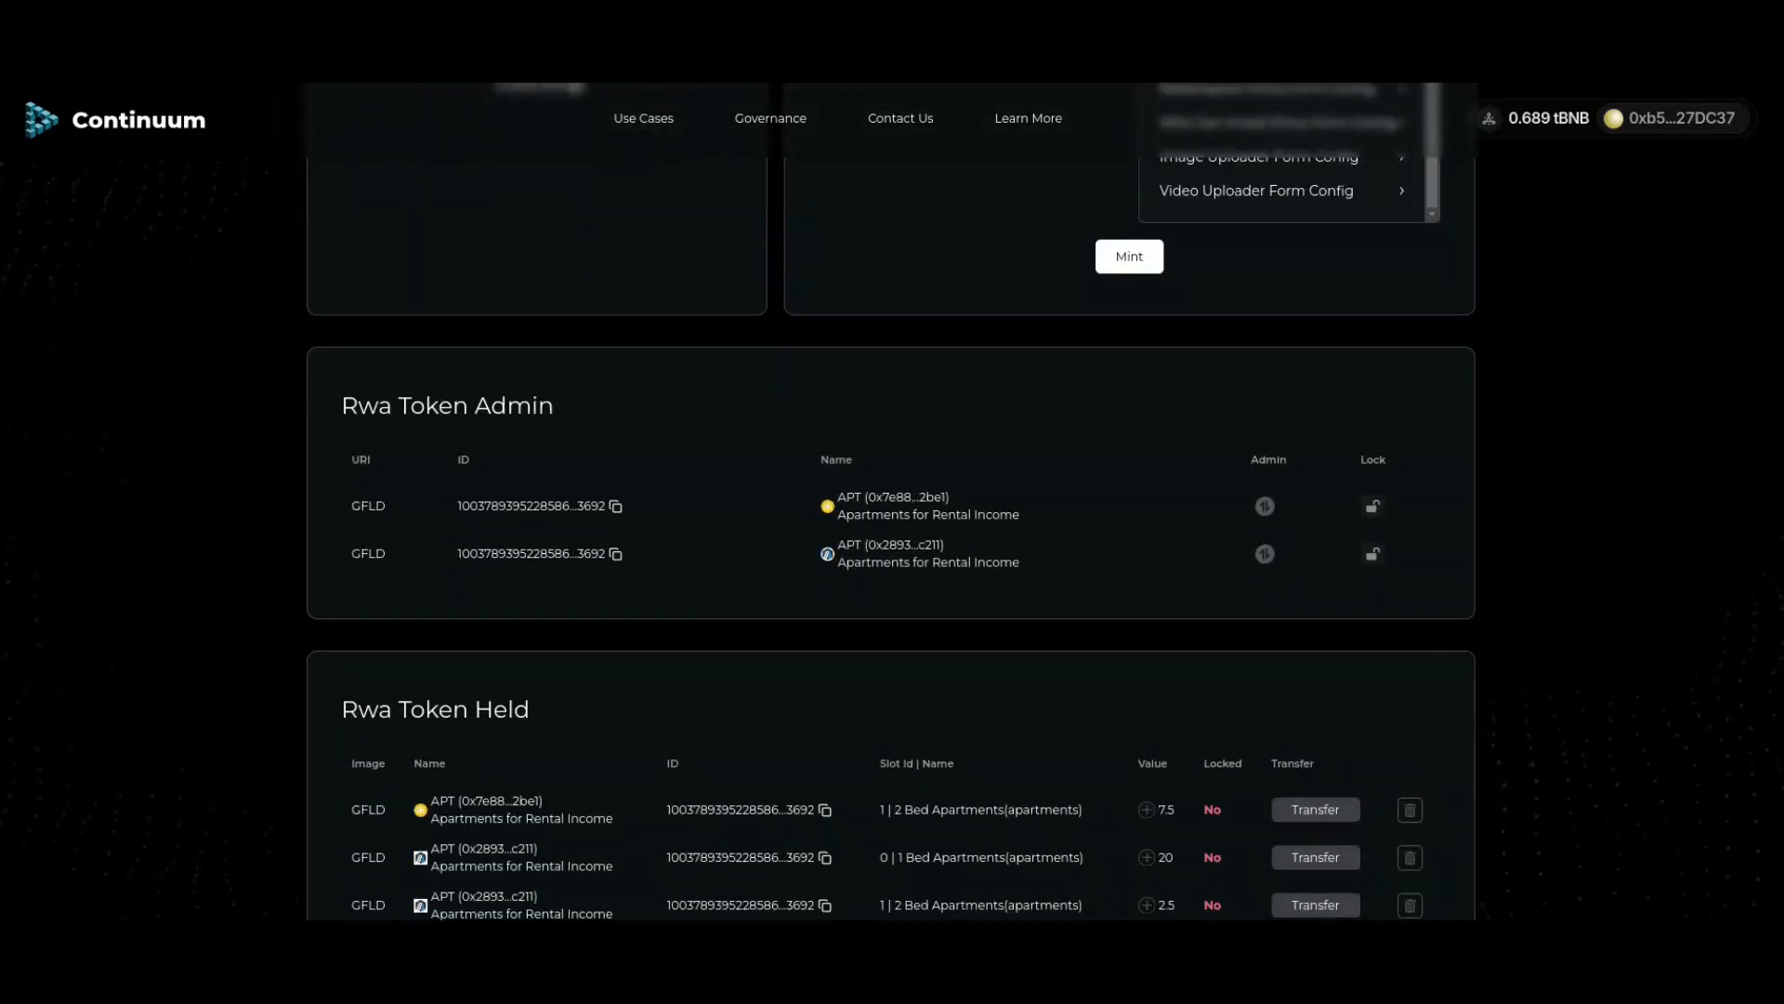
scroll(892, 502, down, 2)
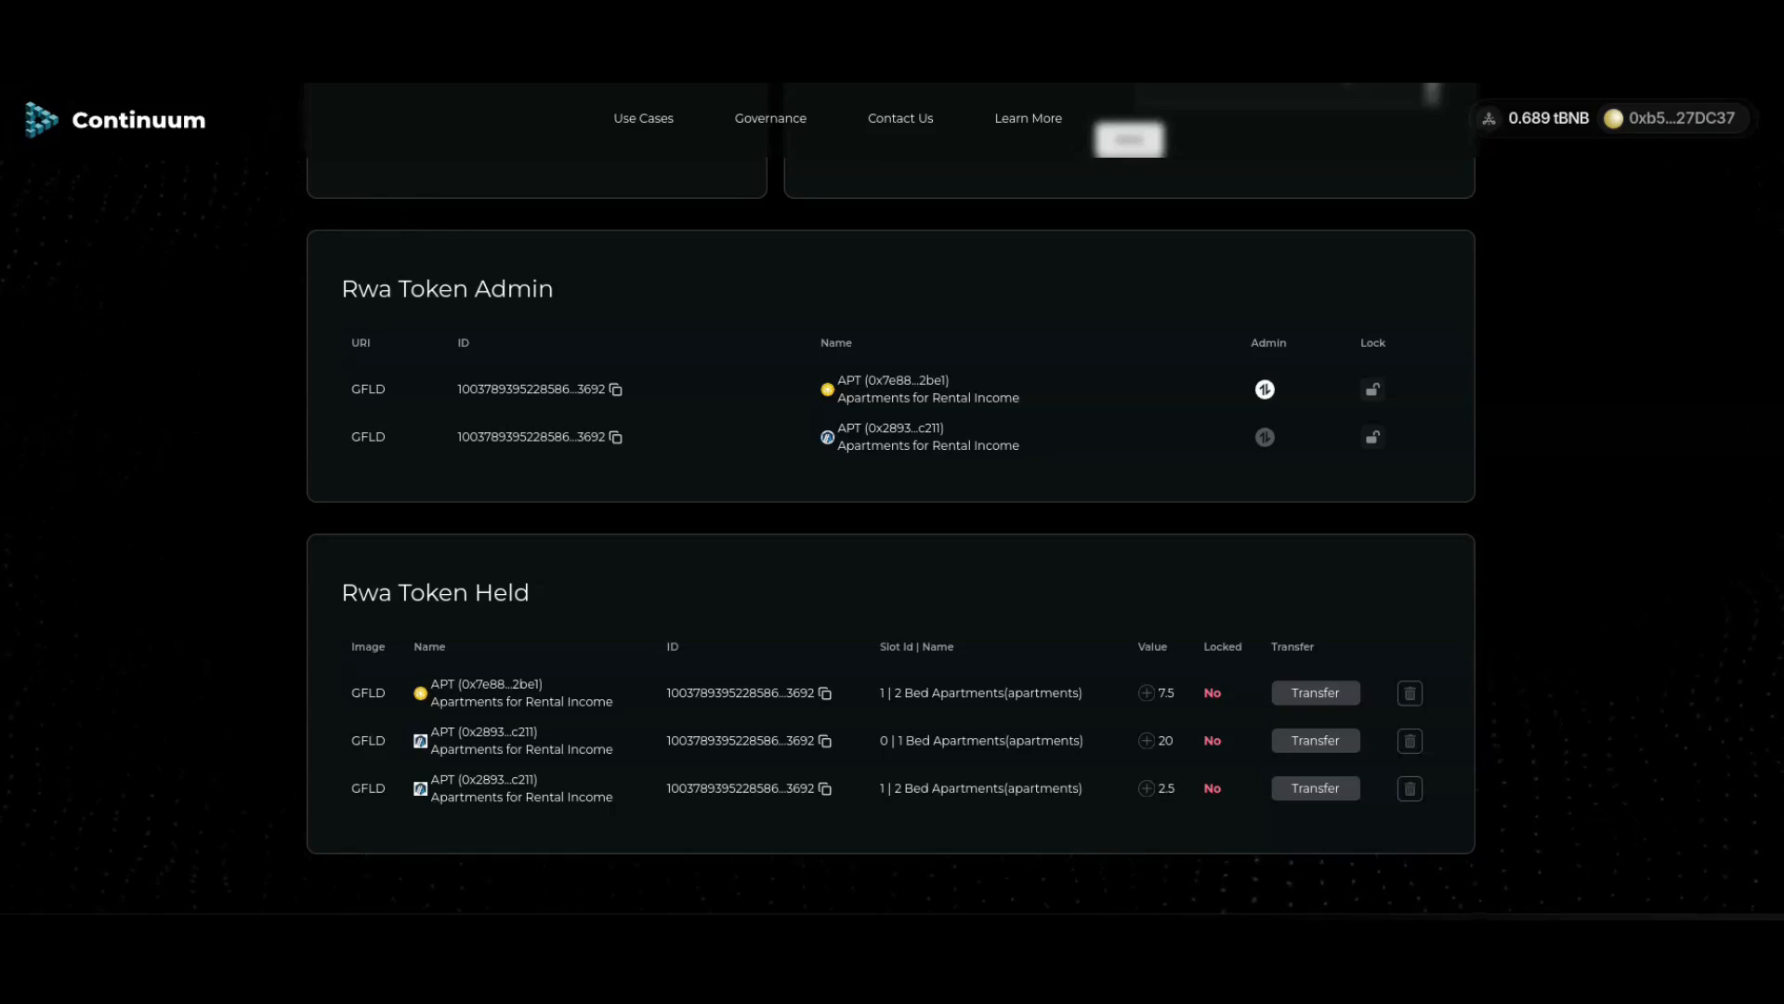
click(1265, 389)
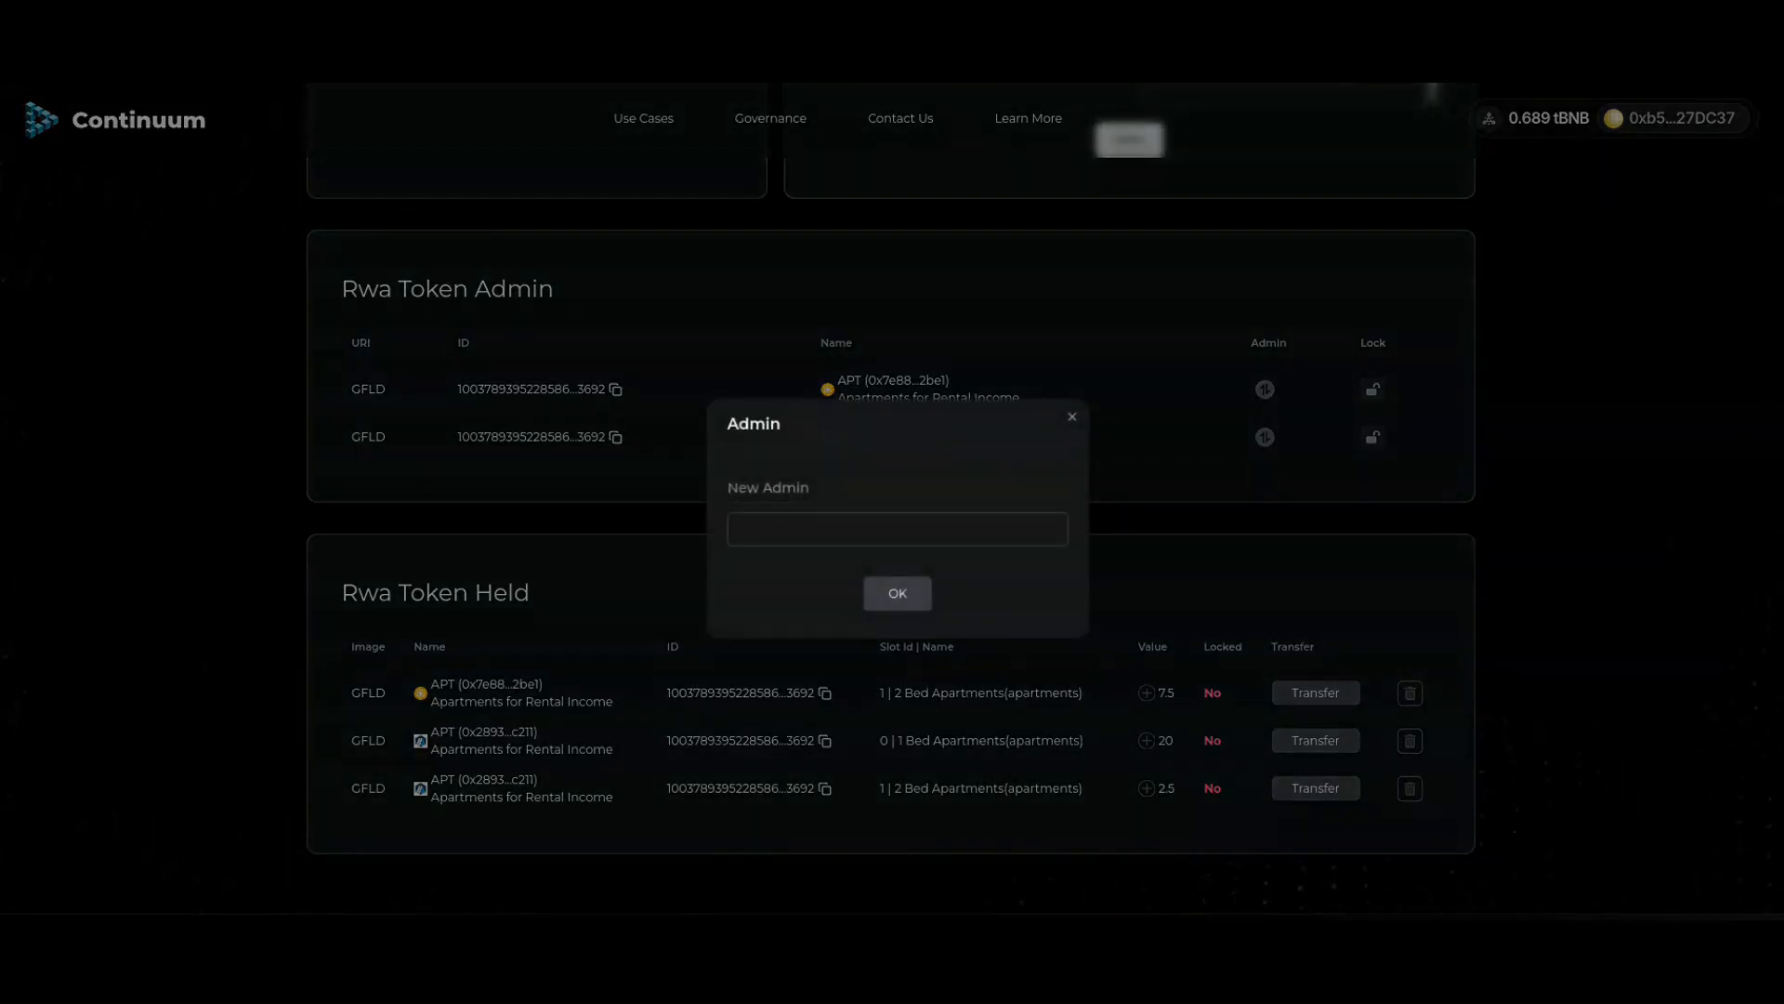
click(1071, 417)
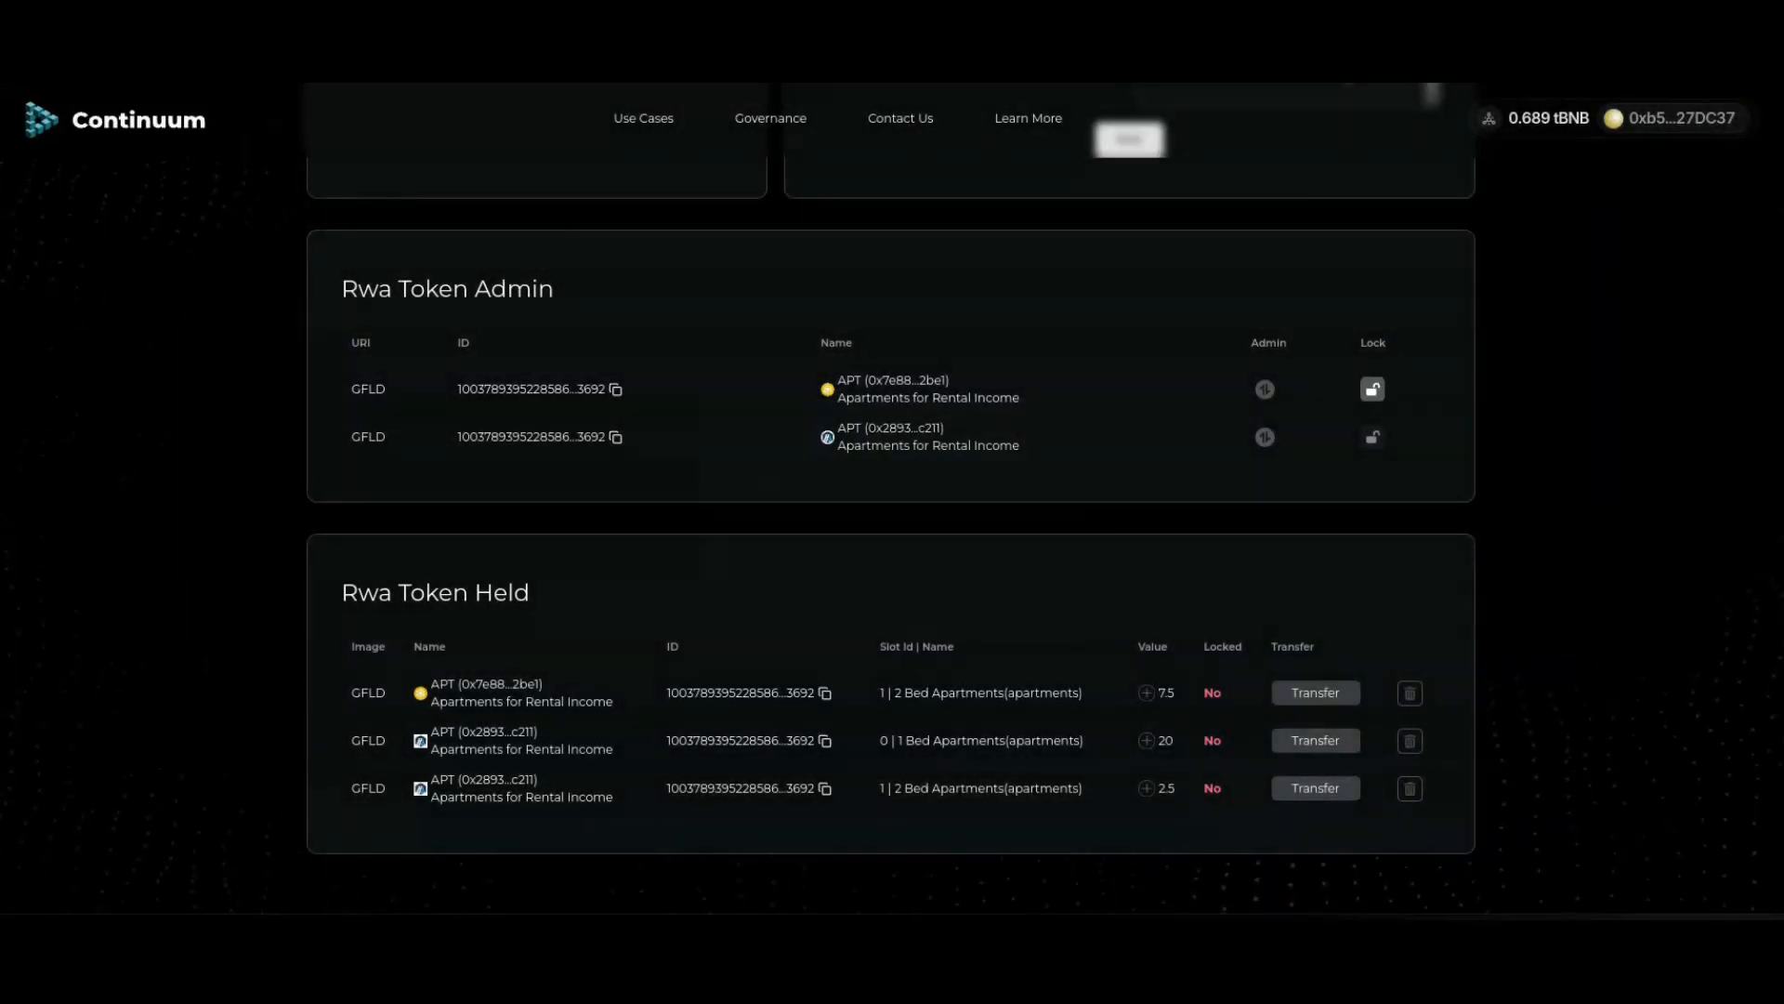
click(1373, 390)
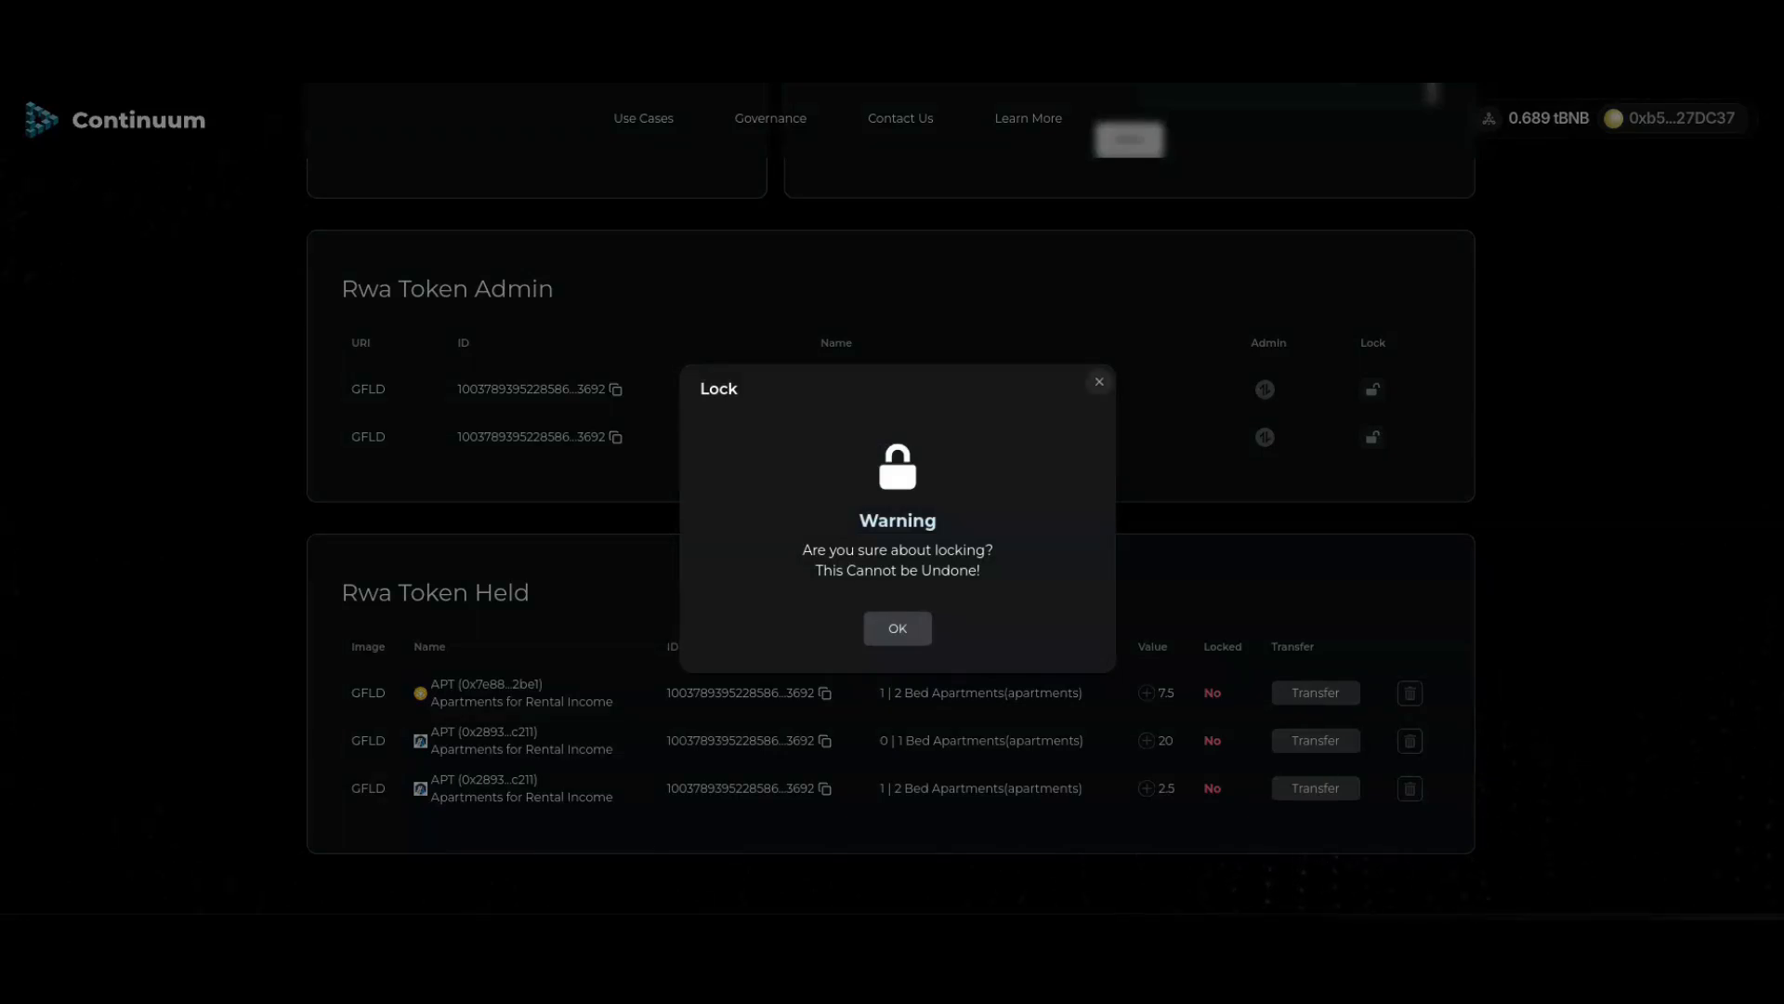
click(1100, 381)
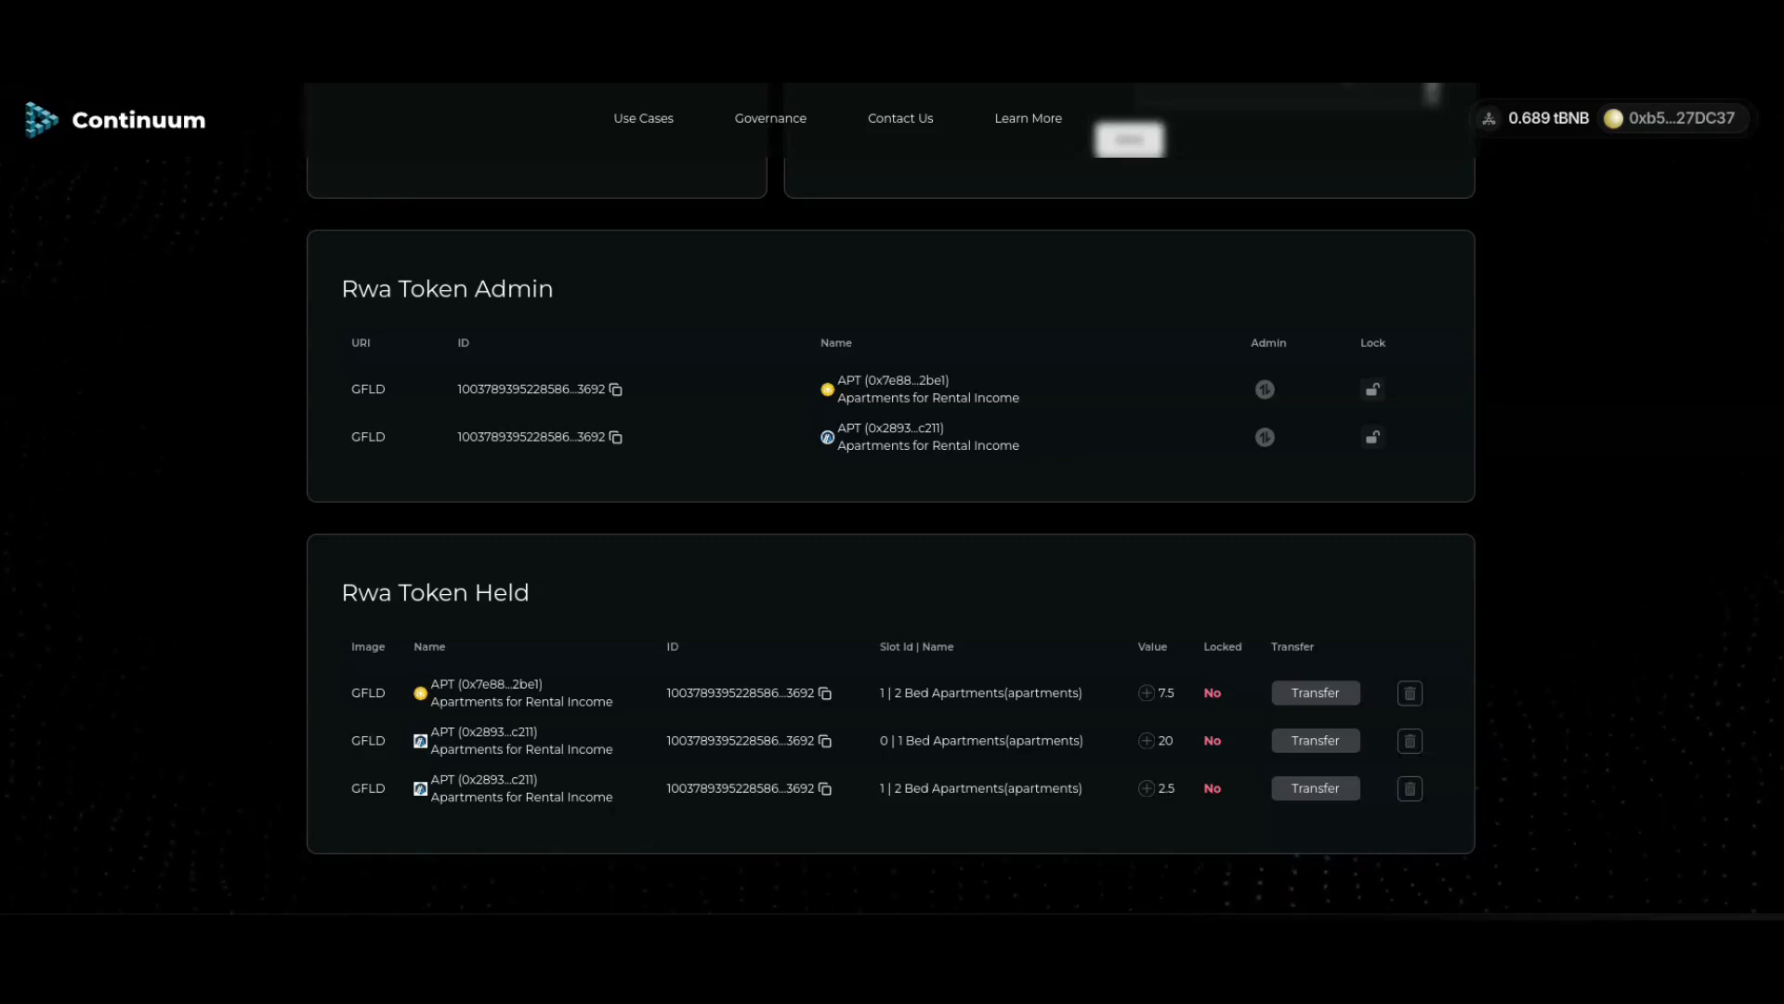
scroll(890, 539, up, 1)
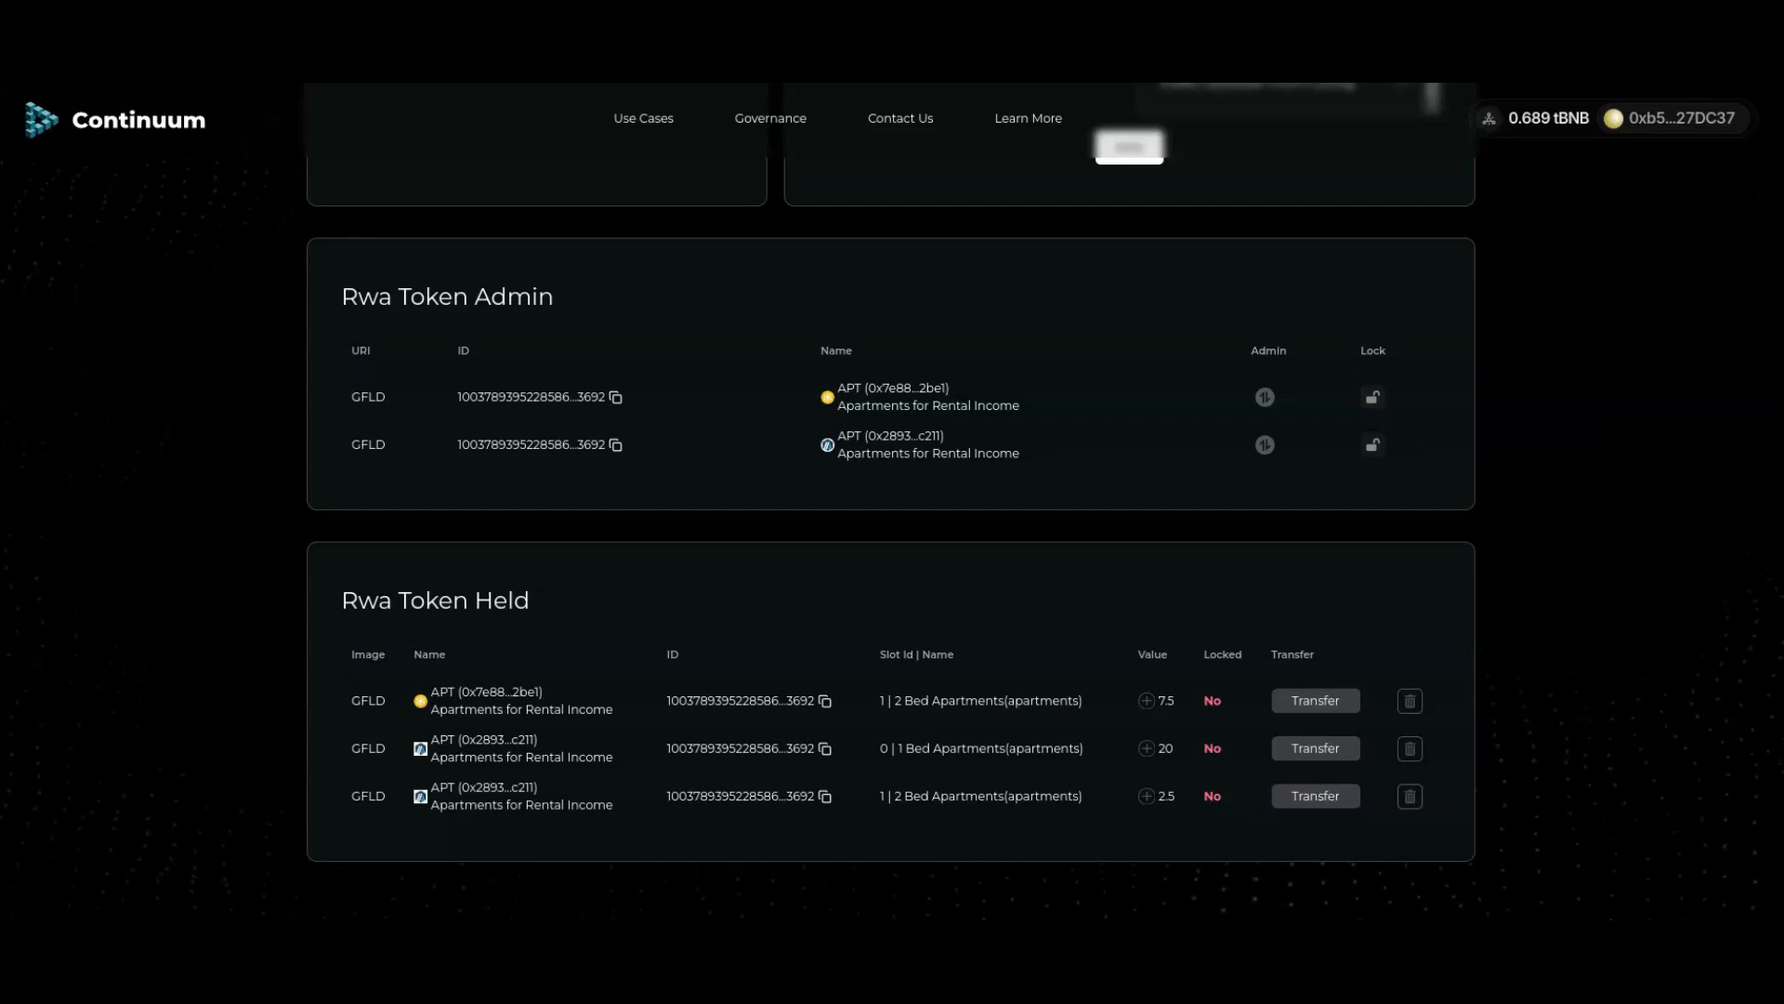